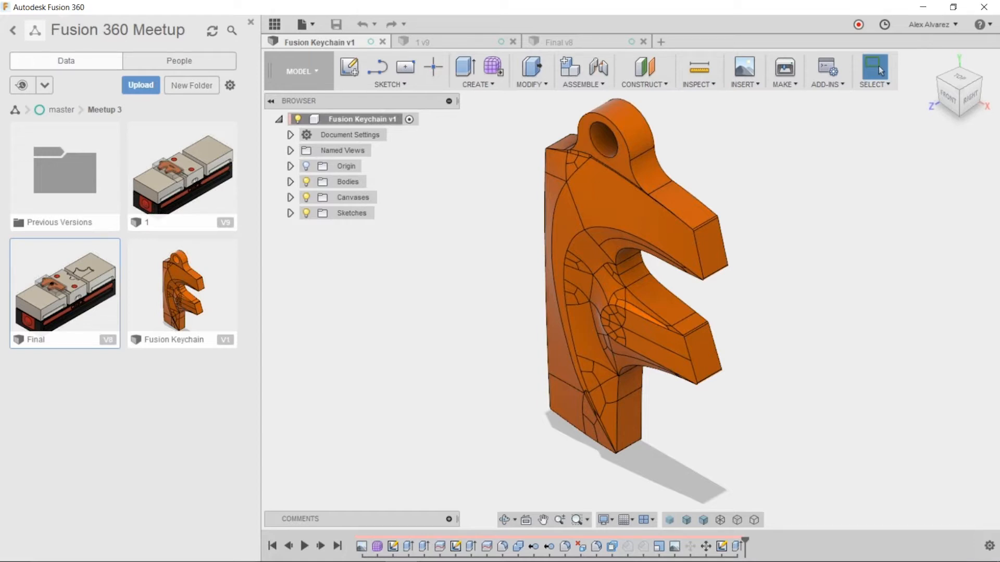
# Return to the projects list, look through it, and open the Baja Shafts project to view its members
pyautogui.click(323, 75)
pyautogui.click(13, 34)
pyautogui.scroll(9, 135, 205)
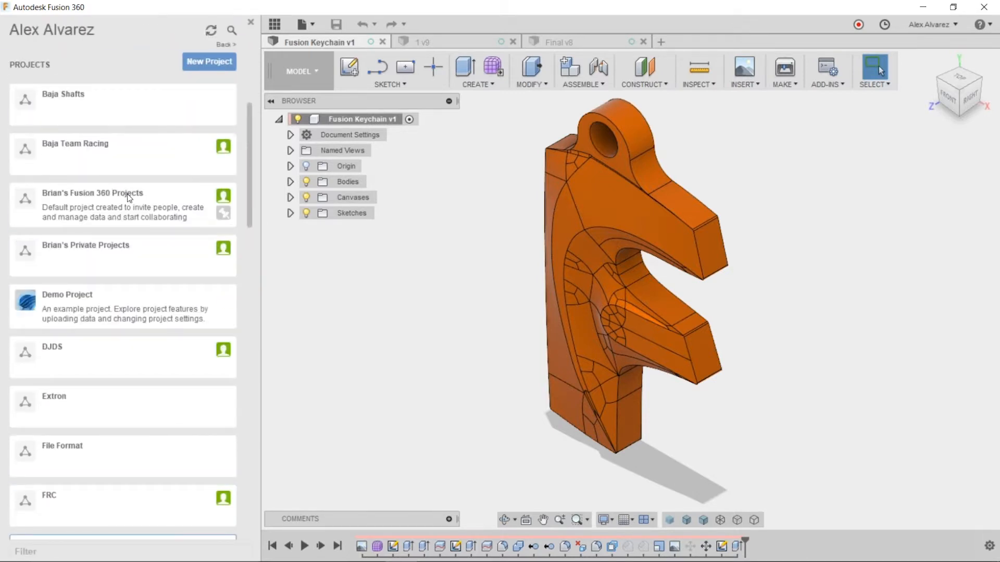
pyautogui.scroll(-6, 123, 194)
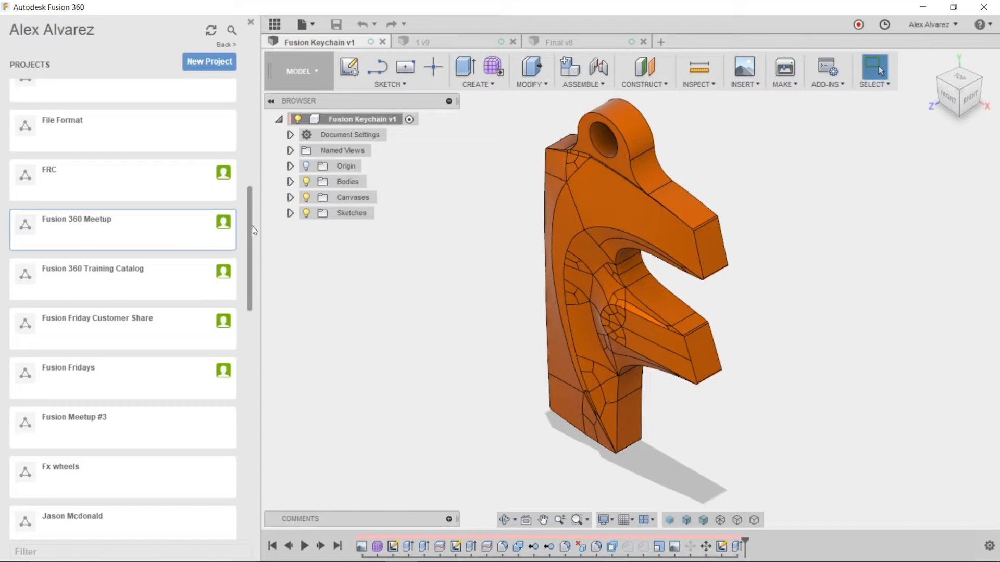
pyautogui.scroll(-3, 255, 258)
pyautogui.scroll(3, 237, 218)
pyautogui.scroll(4, 173, 220)
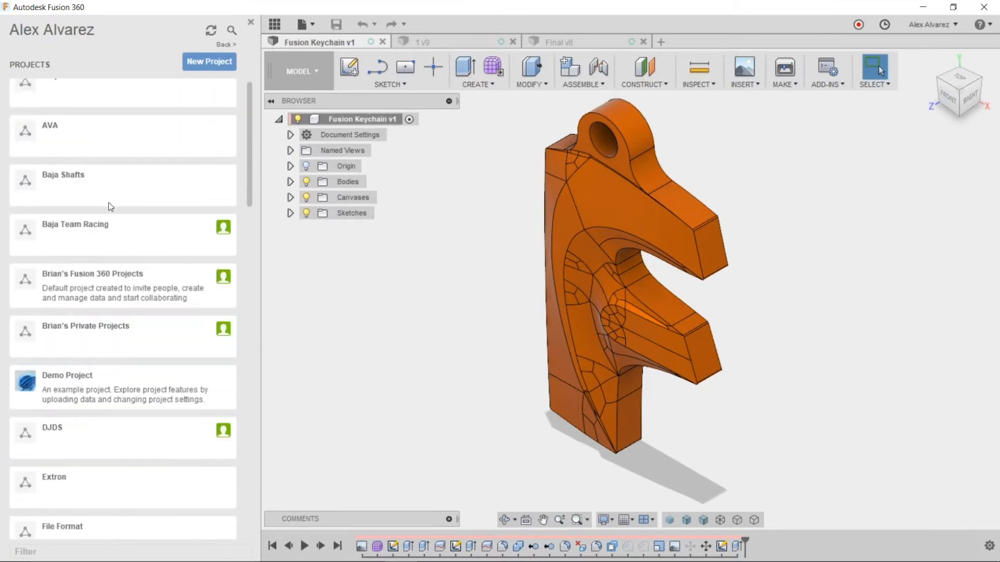
pyautogui.click(139, 180)
pyautogui.click(182, 61)
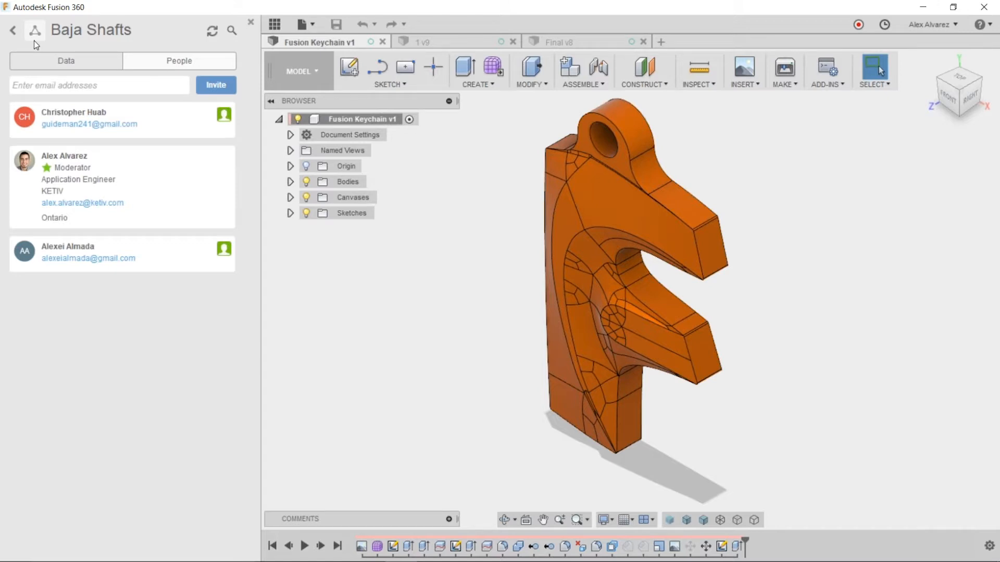
# Reopen the Baja Shafts project to view its design files, and return to the projects list
pyautogui.click(13, 32)
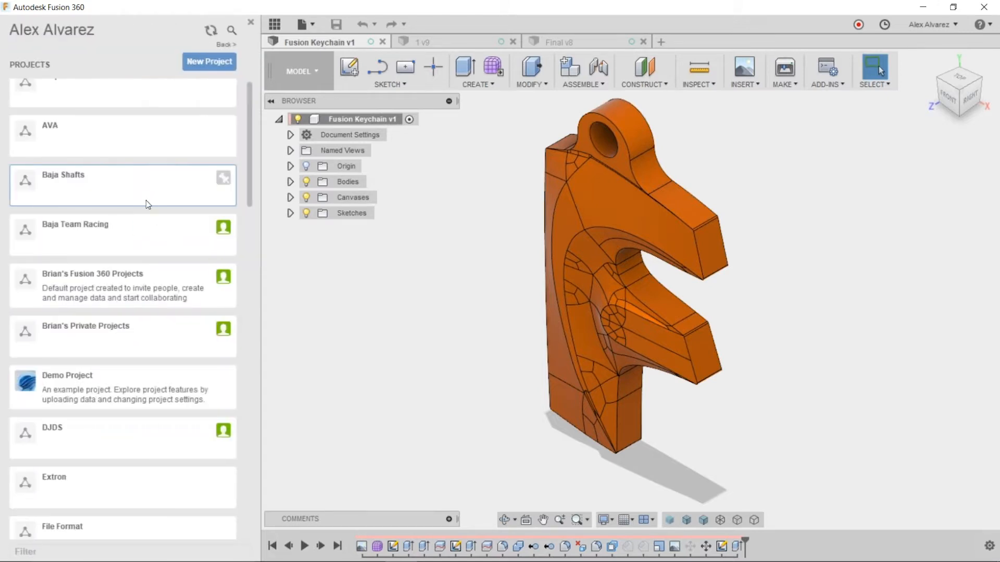
pyautogui.click(148, 203)
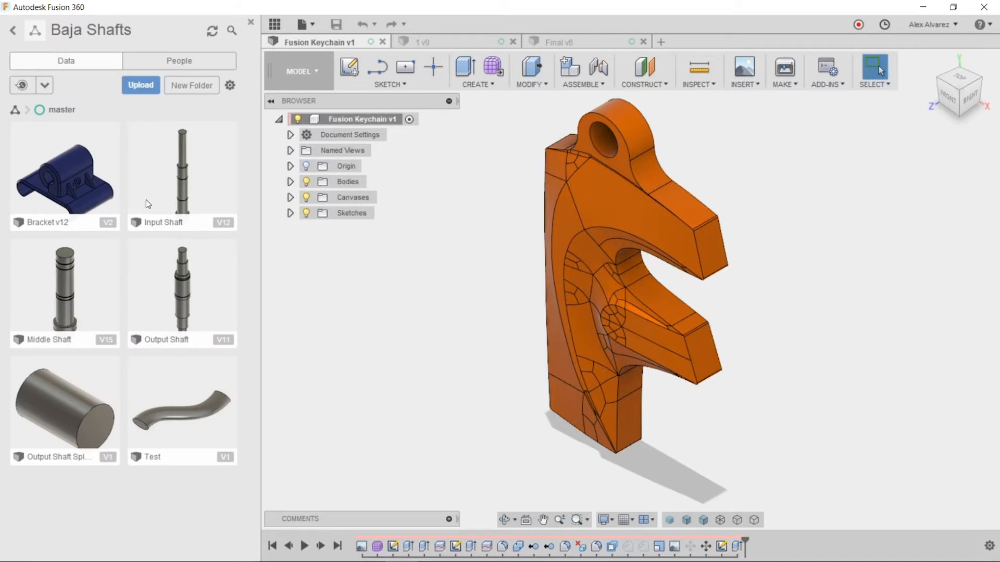
pyautogui.click(12, 31)
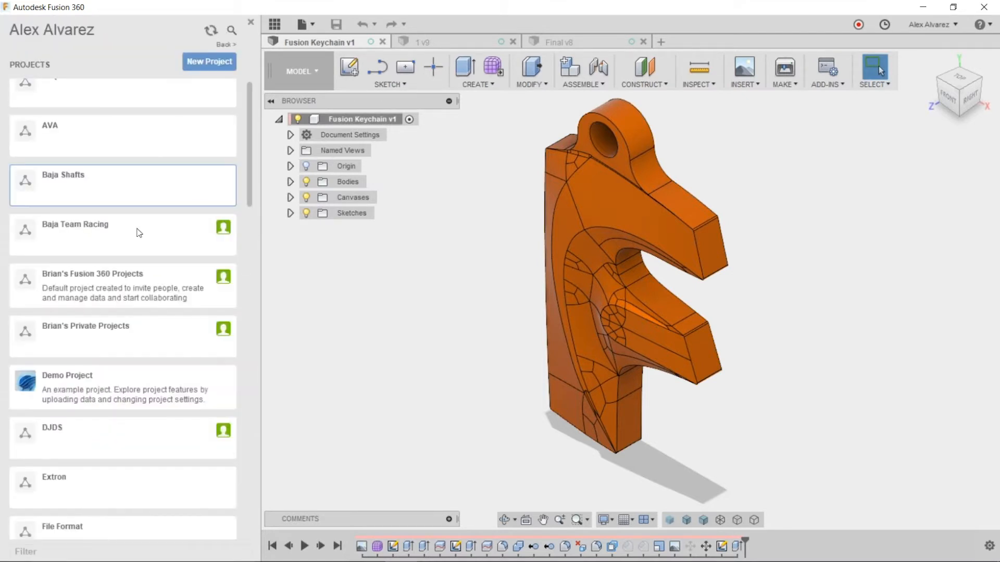
# Open the CAM Samples project from the samples section and look through its folders and milling and turning designs
pyautogui.scroll(-4, 224, 159)
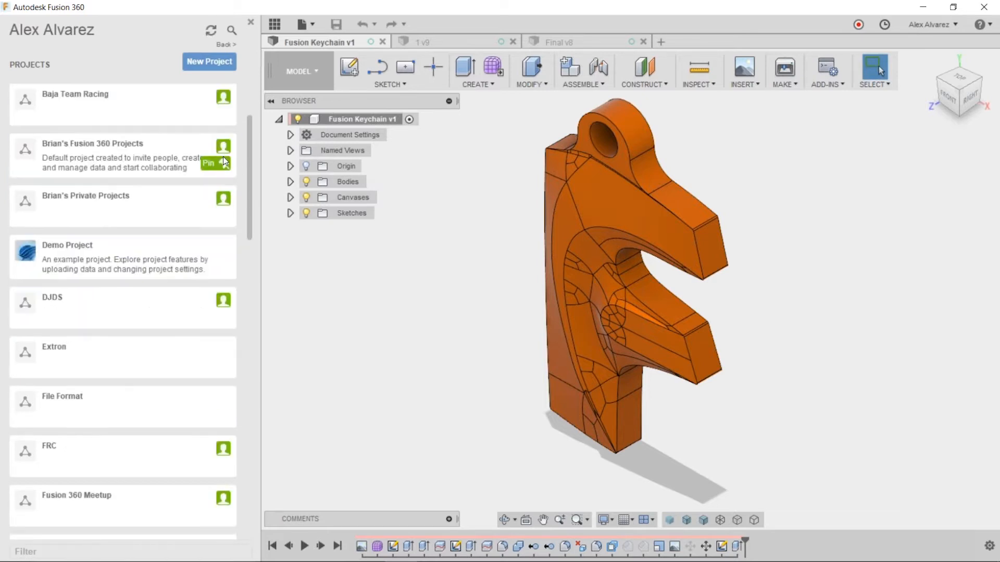
pyautogui.scroll(-8, 179, 192)
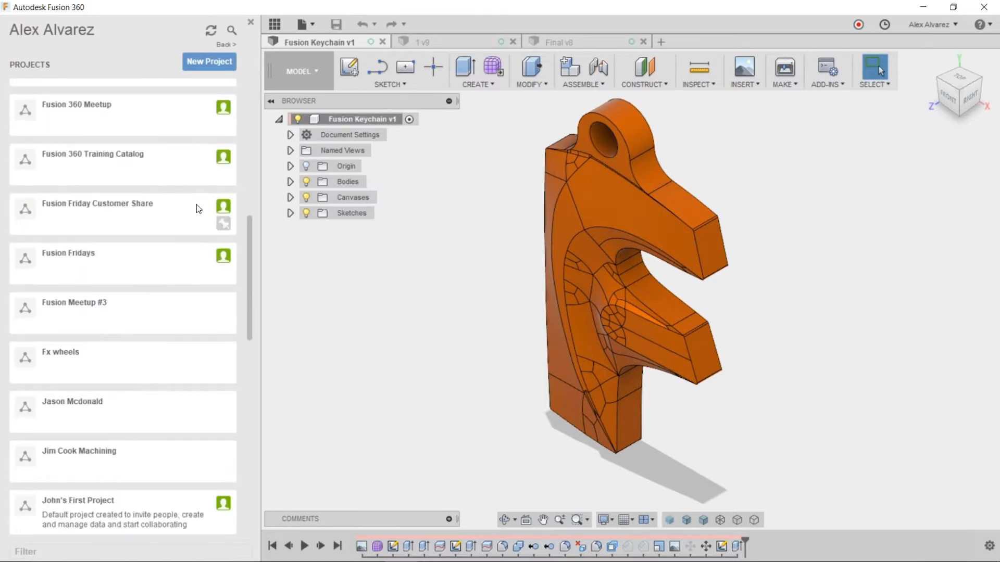
pyautogui.scroll(-14, 163, 207)
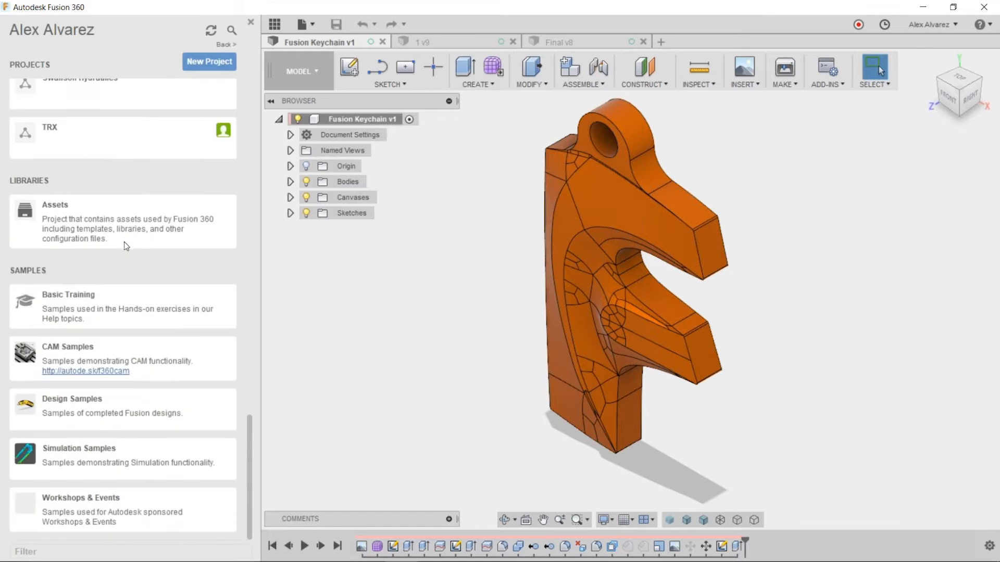
pyautogui.click(115, 357)
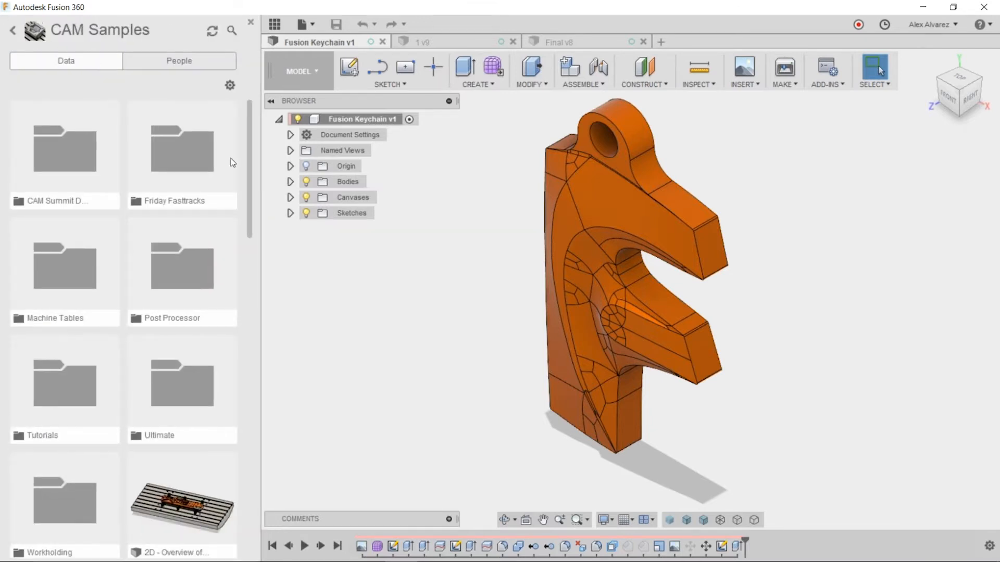
pyautogui.moveTo(247, 137); pyautogui.dragTo(249, 228)
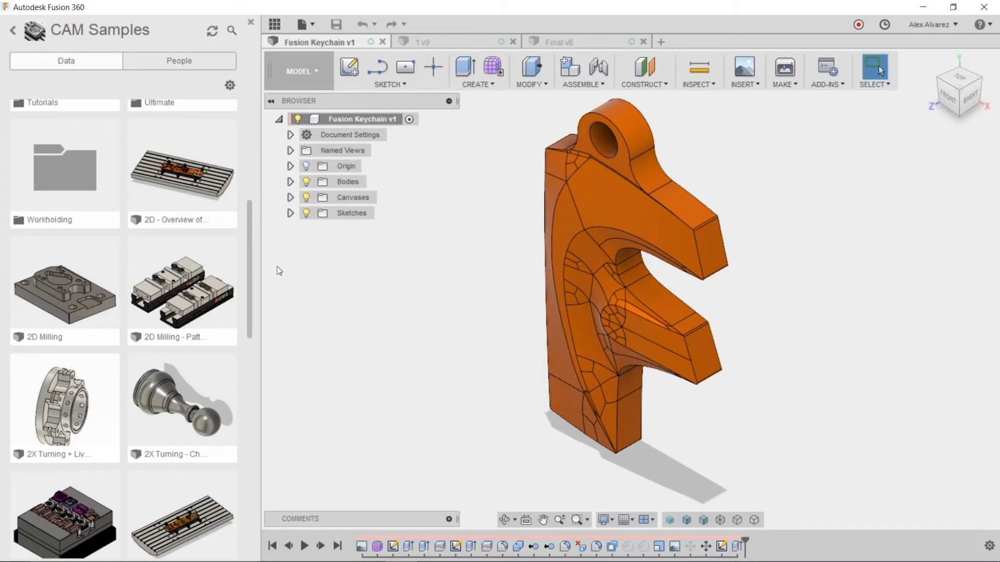
pyautogui.moveTo(251, 263); pyautogui.dragTo(252, 302)
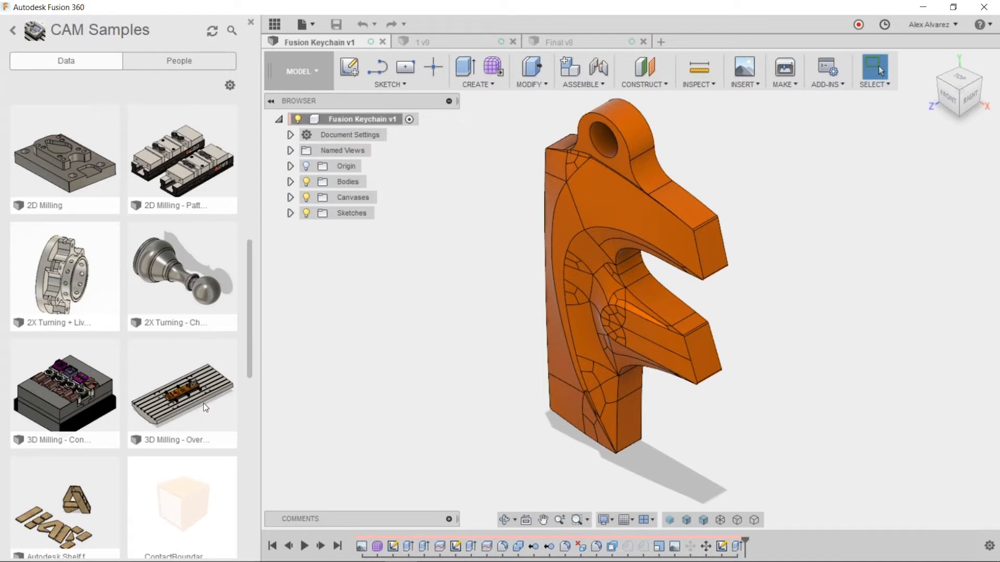
pyautogui.scroll(5, 152, 346)
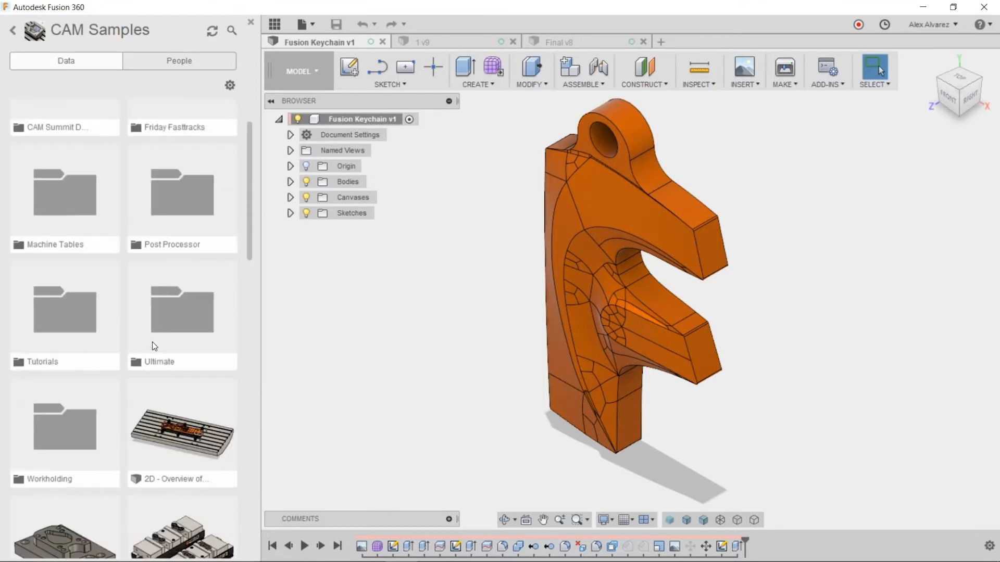
# Open the Chick Qwik-Lok 1030 vise from the Chick Workholding folder inside Workholding
pyautogui.click(59, 453)
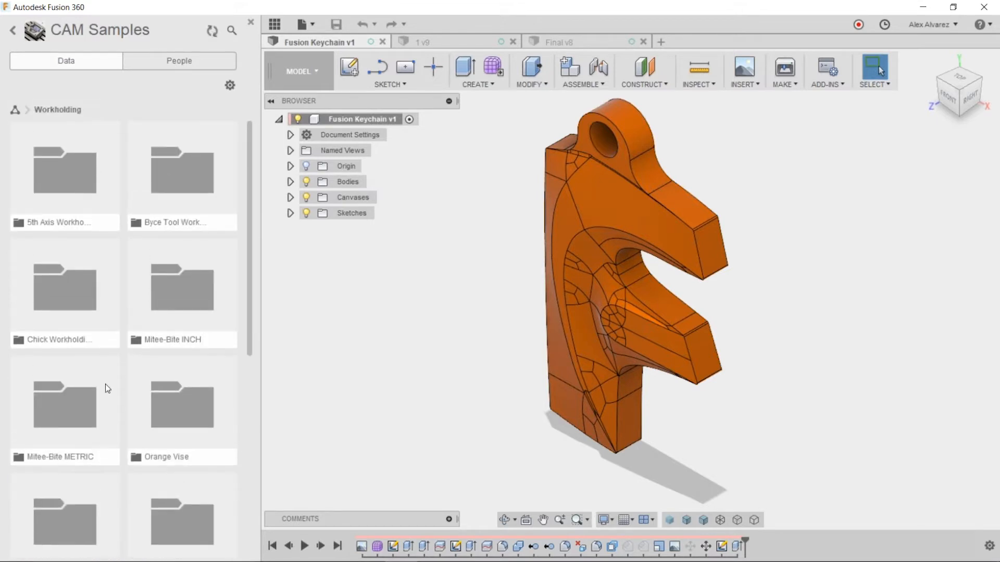
pyautogui.click(79, 302)
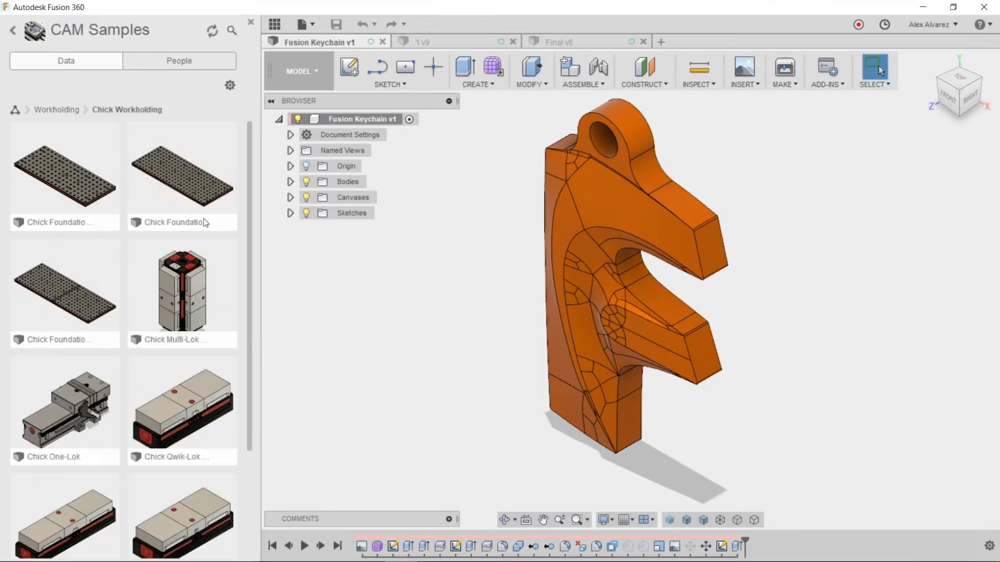
pyautogui.moveTo(250, 142); pyautogui.dragTo(251, 215)
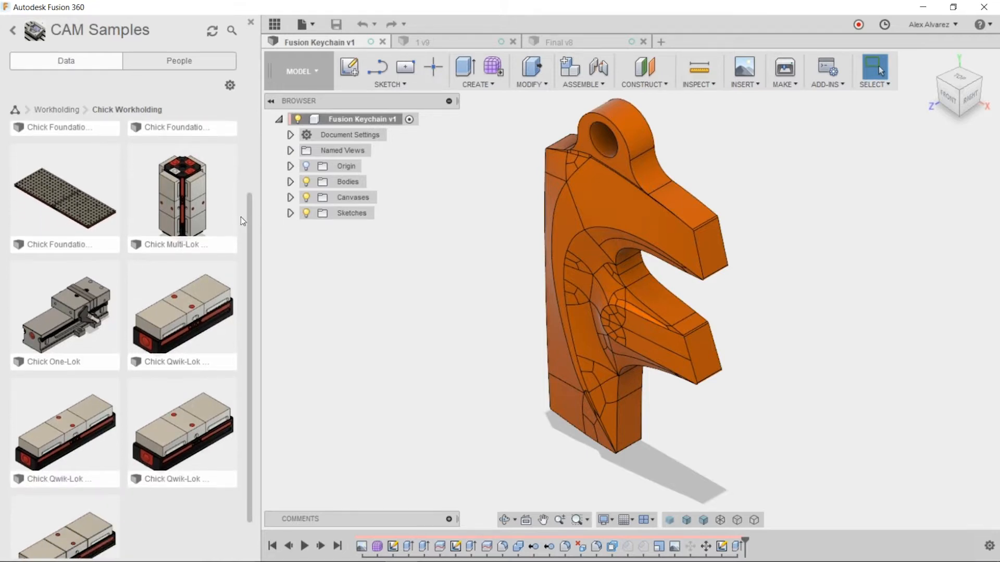
pyautogui.doubleClick(197, 339)
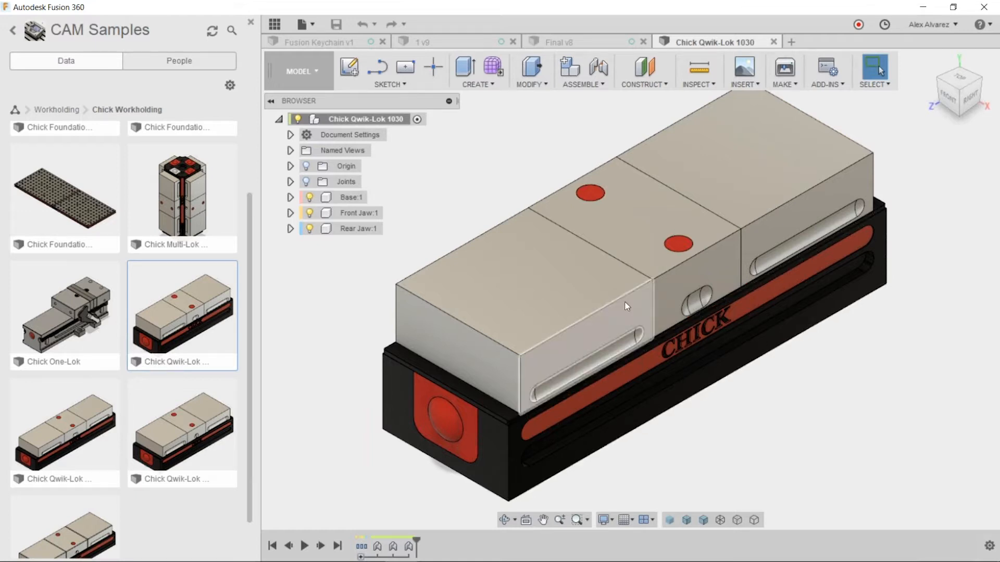
# Slide both movable vise jaws along the base, leaving a small gap between the center block and the far jaw
pyautogui.moveTo(595, 283)
pyautogui.mouseDown()
pyautogui.moveTo(536, 316)
pyautogui.moveTo(588, 293)
pyautogui.mouseUp()
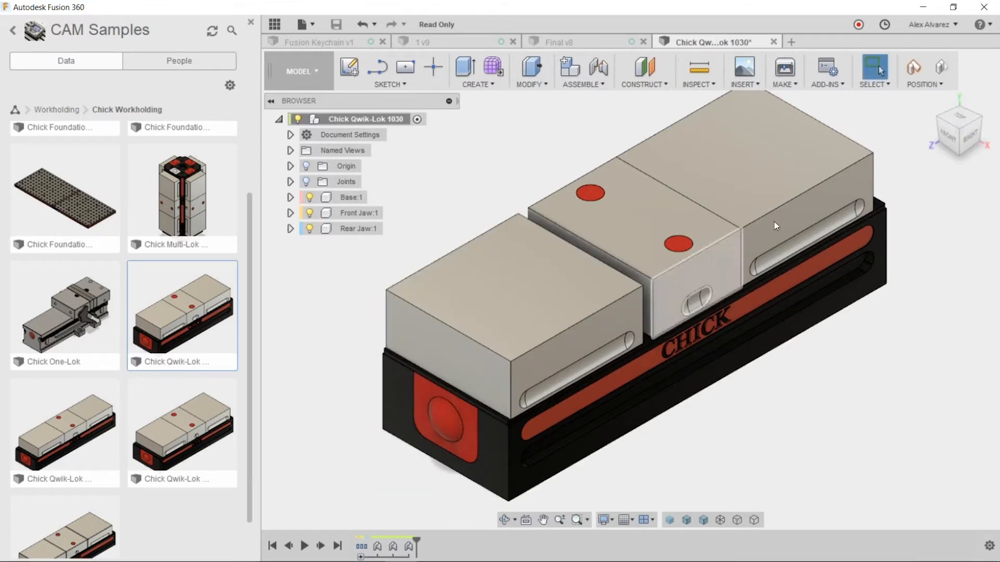
pyautogui.moveTo(773, 224); pyautogui.dragTo(781, 186)
pyautogui.moveTo(587, 294); pyautogui.dragTo(620, 281)
pyautogui.moveTo(781, 190)
pyautogui.mouseDown()
pyautogui.moveTo(803, 179)
pyautogui.moveTo(780, 195)
pyautogui.mouseUp()
pyautogui.press('Escape')
# Leave CAM Samples and open the Meetup 3 folder in the Fusion 360 Meetup project
pyautogui.click(13, 30)
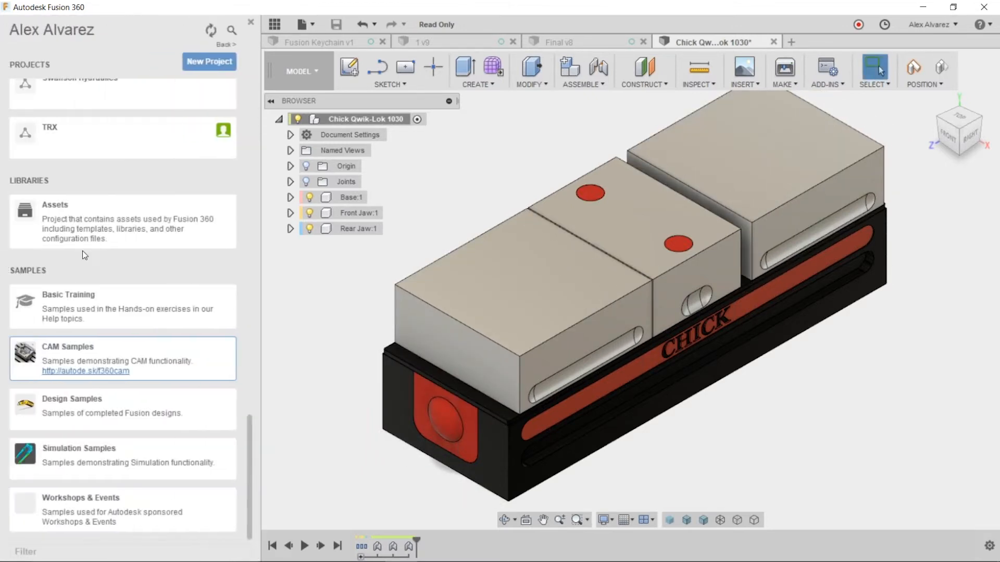
pyautogui.scroll(15, 114, 228)
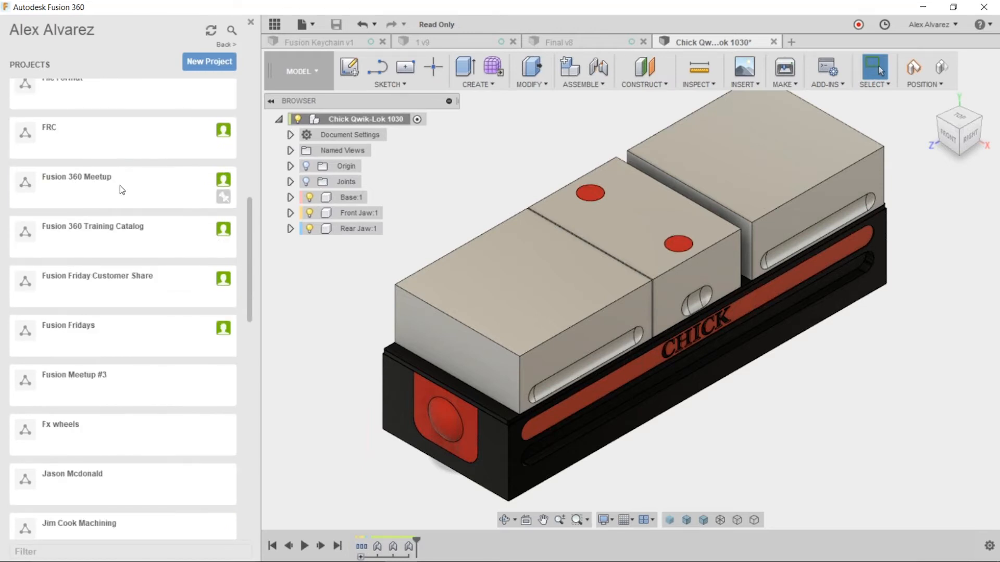
pyautogui.click(120, 185)
pyautogui.click(91, 264)
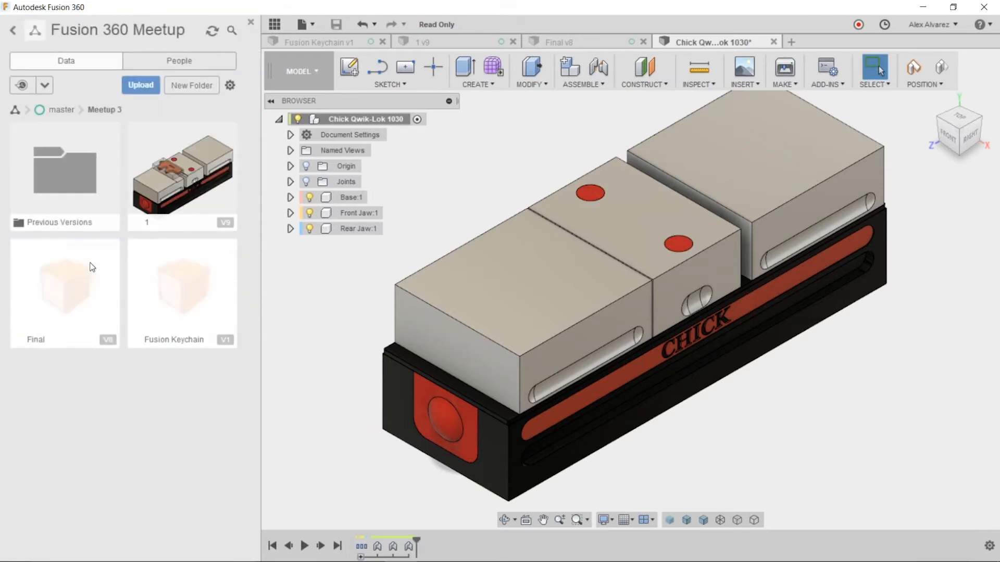
# Save a copy of the vise as Chick Qwik-Lok 1030 in the Meetup 3 folder
pyautogui.click(313, 27)
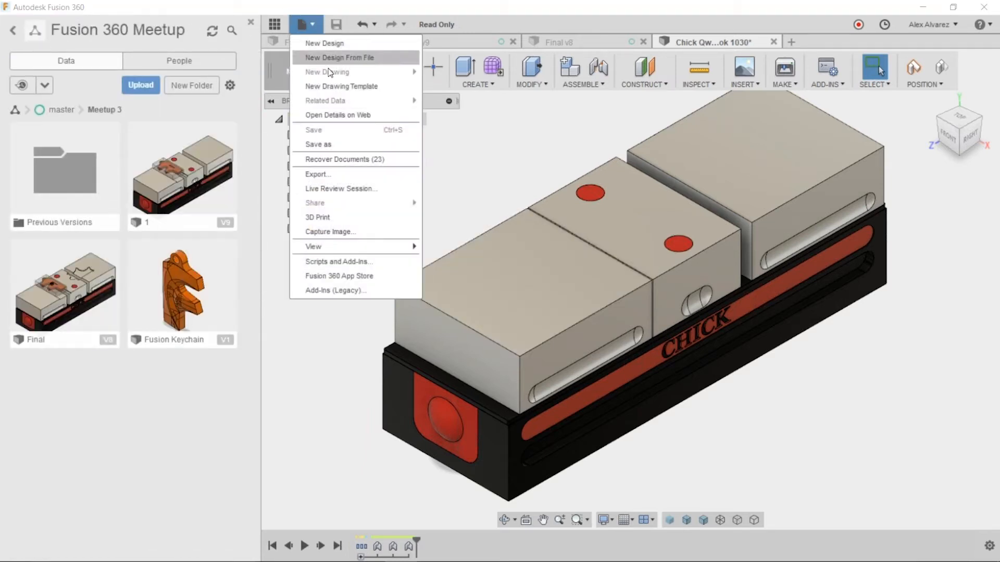
pyautogui.click(349, 147)
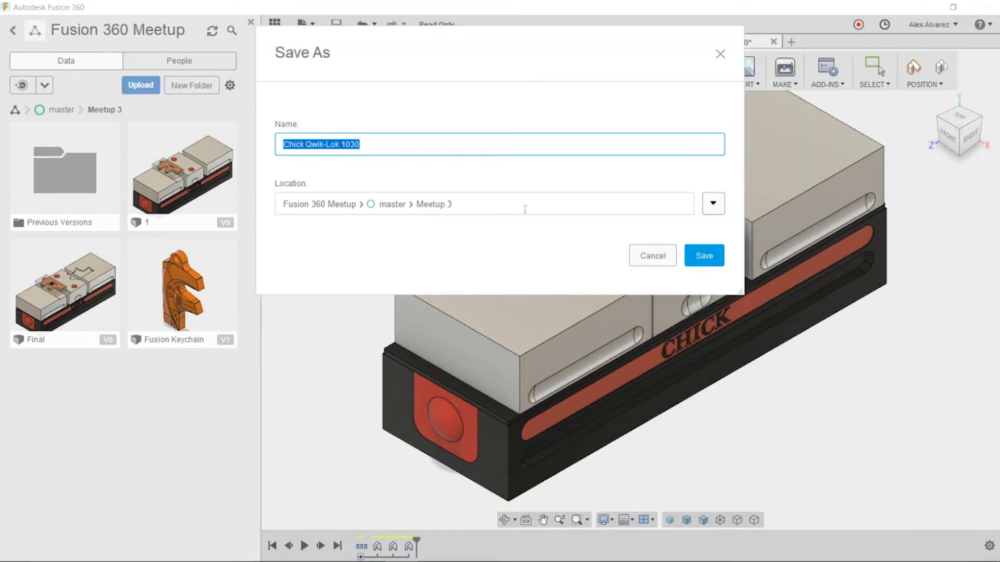
pyautogui.click(697, 260)
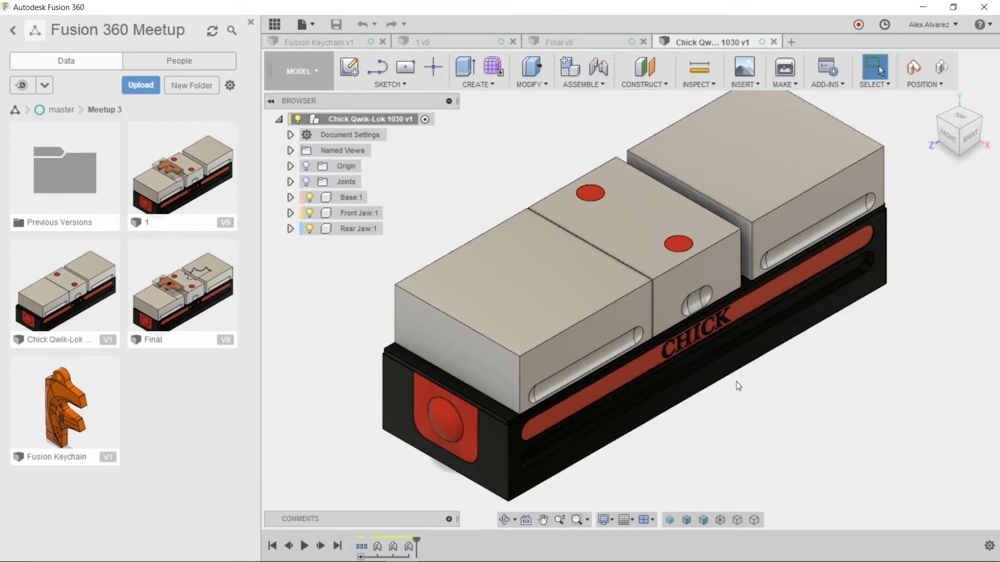
# Switch to the open design 1 and examine how the keychain and its transparent stock sit on the ledges cut in the vise jaws
pyautogui.keyDown('shift'); pyautogui.moveTo(748, 368); pyautogui.dragTo(689, 317, button='middle'); pyautogui.keyUp('shift')
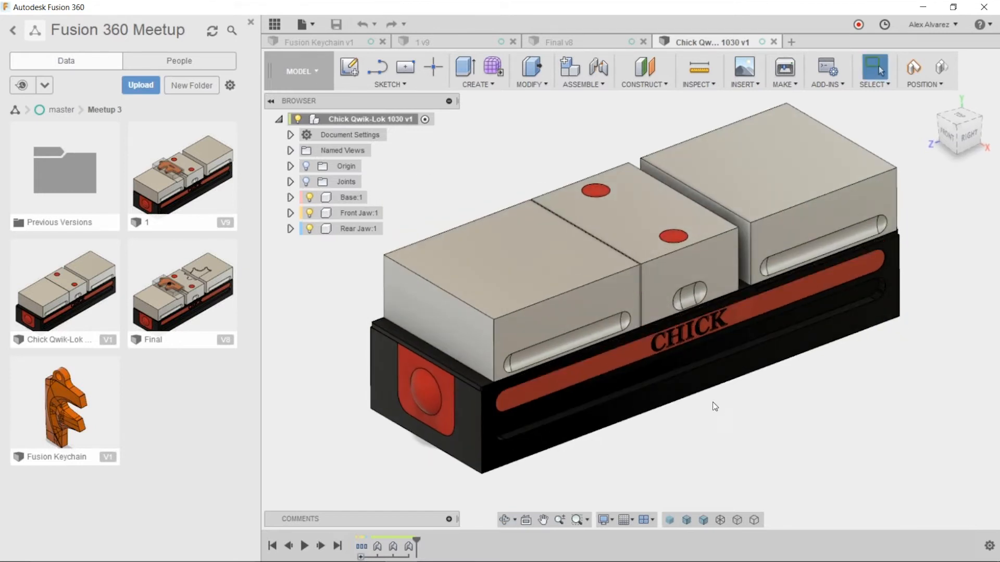
pyautogui.click(426, 41)
pyautogui.press('Escape')
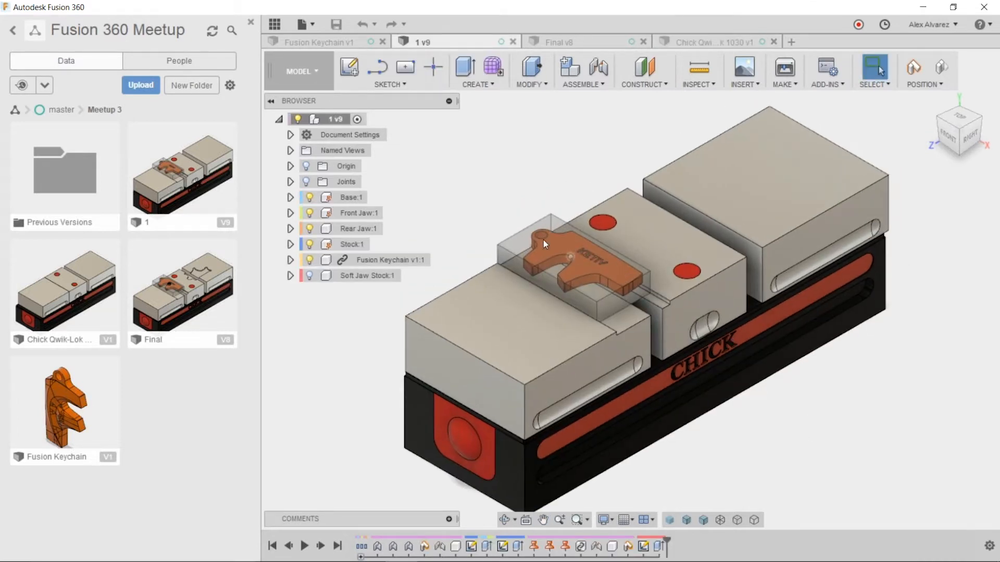
pyautogui.scroll(3, 521, 237)
pyautogui.keyDown('shift'); pyautogui.moveTo(467, 194); pyautogui.dragTo(547, 176, button='middle'); pyautogui.keyUp('shift')
pyautogui.scroll(1, 755, 225)
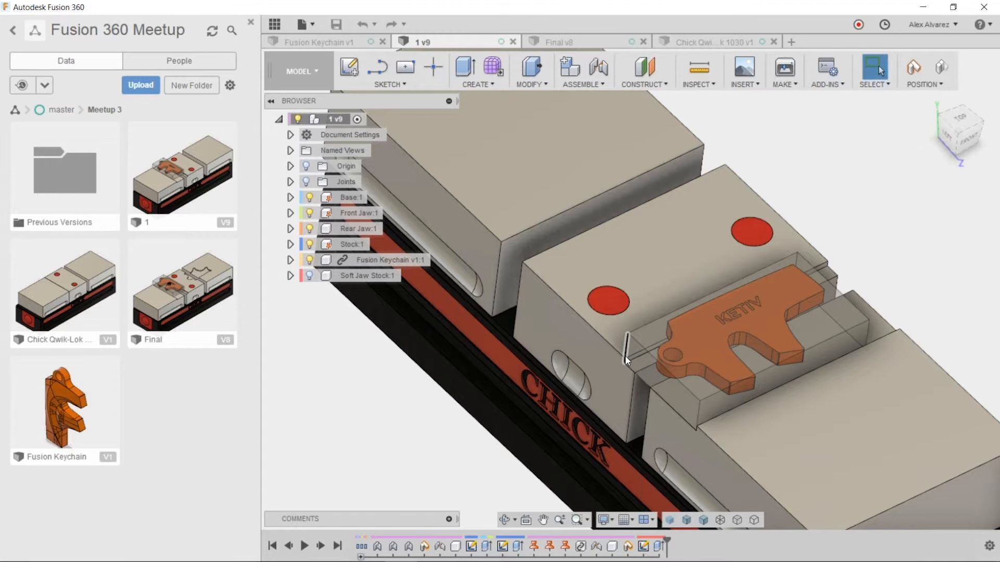
pyautogui.scroll(2, 630, 359)
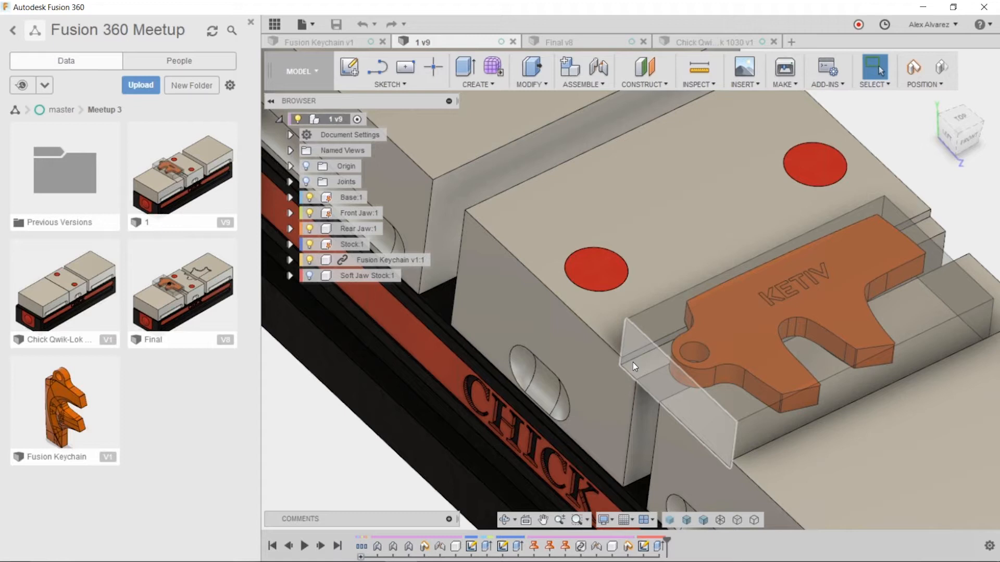
pyautogui.scroll(-5, 621, 264)
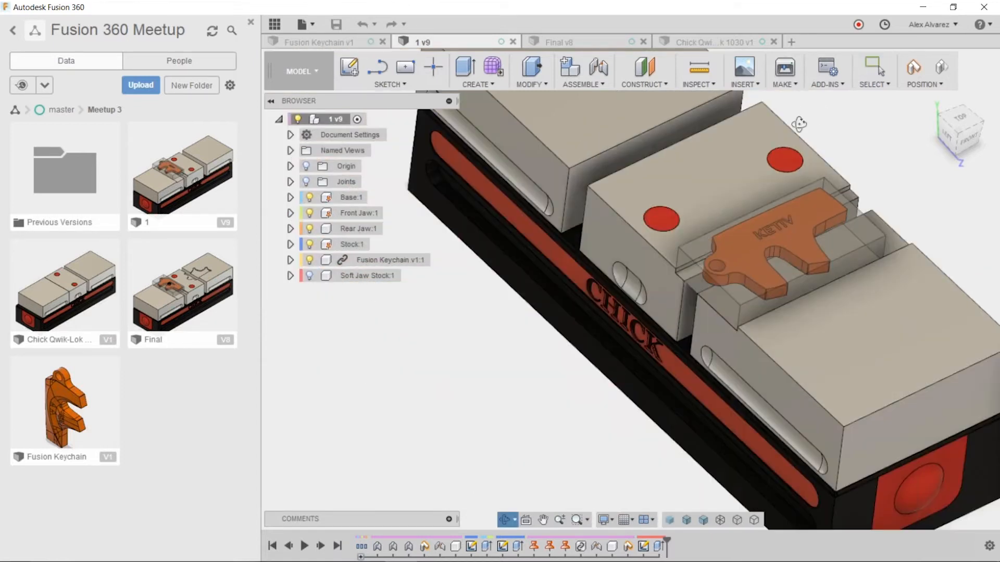
pyautogui.keyDown('shift'); pyautogui.moveTo(799, 124); pyautogui.dragTo(745, 131, button='middle'); pyautogui.keyUp('shift')
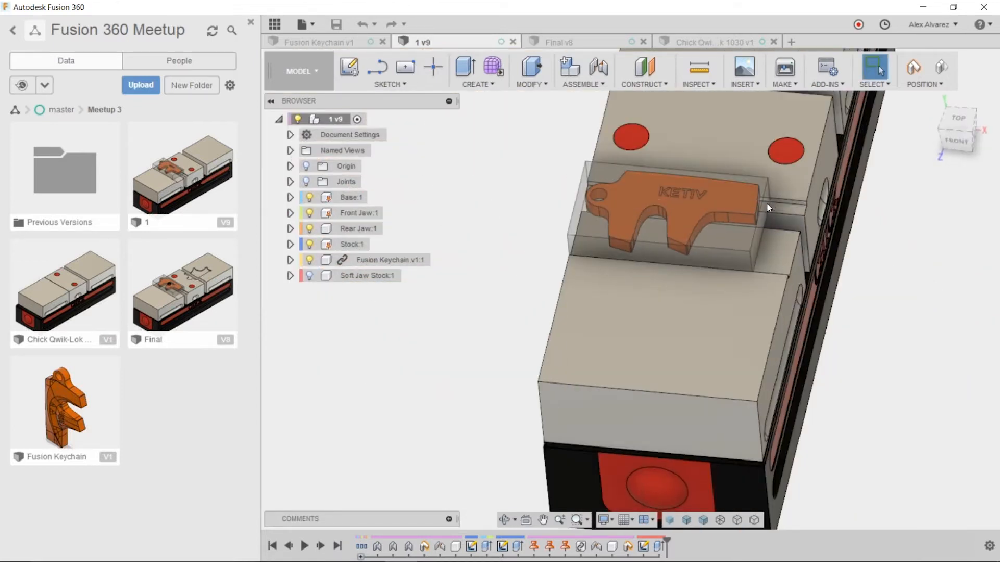
pyautogui.scroll(2, 773, 198)
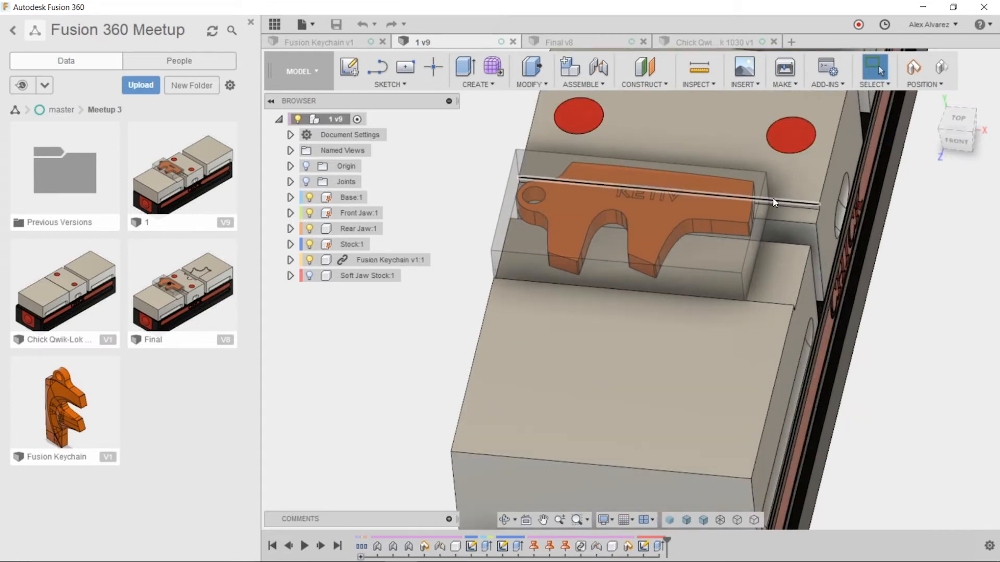
pyautogui.keyDown('shift'); pyautogui.moveTo(611, 203); pyautogui.dragTo(677, 208, button='middle'); pyautogui.keyUp('shift')
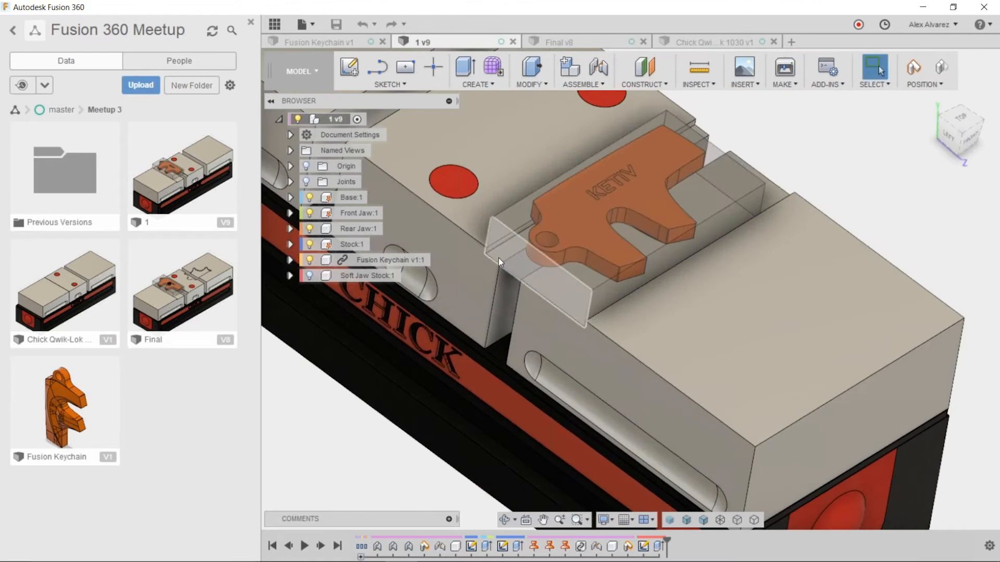
pyautogui.scroll(2, 494, 259)
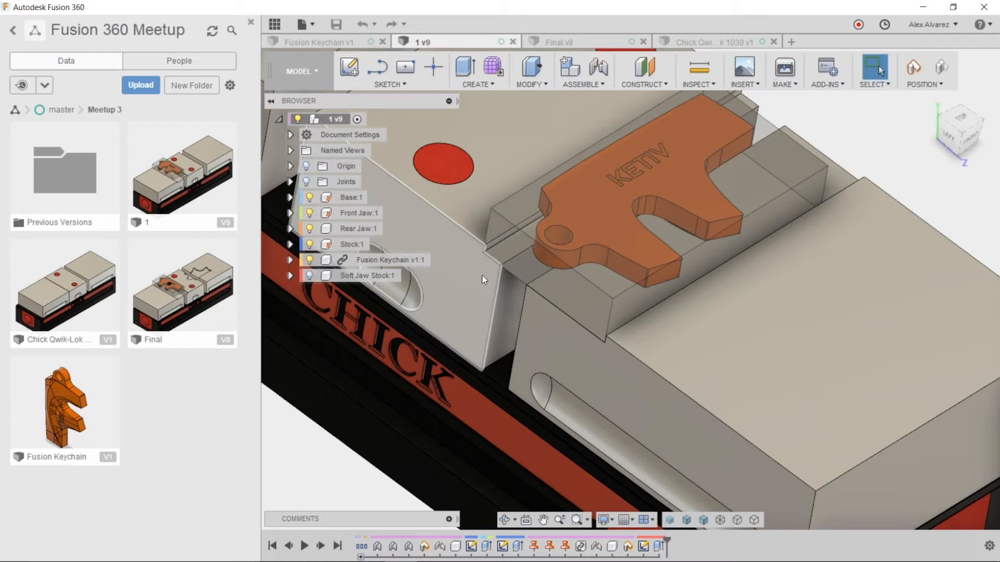
pyautogui.scroll(-4, 761, 164)
pyautogui.moveTo(799, 134); pyautogui.dragTo(817, 262, button='middle')
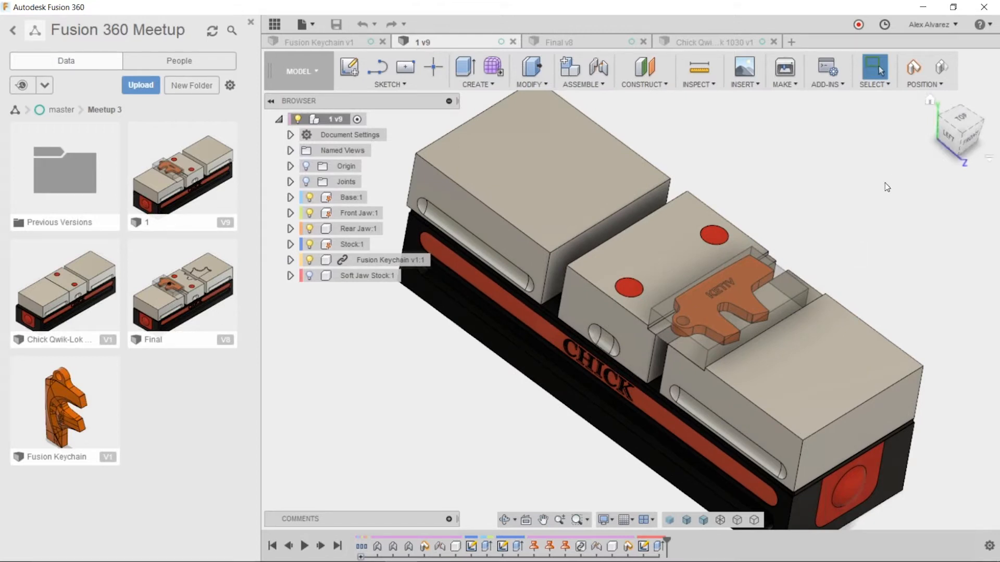
# Review the file formats accepted for upload to the Meetup 3 folder and cancel the upload
pyautogui.keyDown('shift'); pyautogui.moveTo(891, 207); pyautogui.dragTo(785, 156, button='middle'); pyautogui.keyUp('shift')
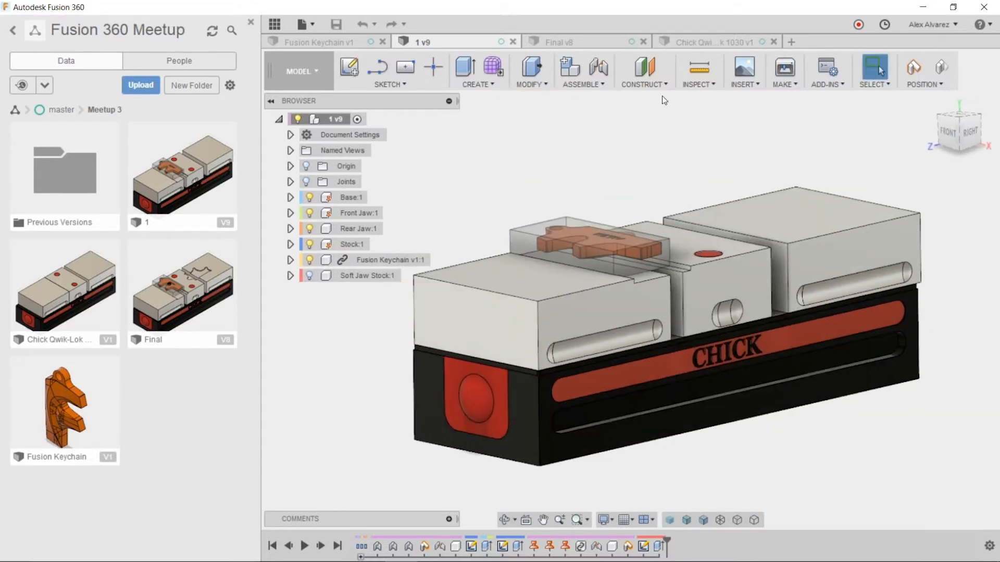
pyautogui.keyDown('shift'); pyautogui.moveTo(558, 188); pyautogui.dragTo(564, 190, button='middle'); pyautogui.keyUp('shift')
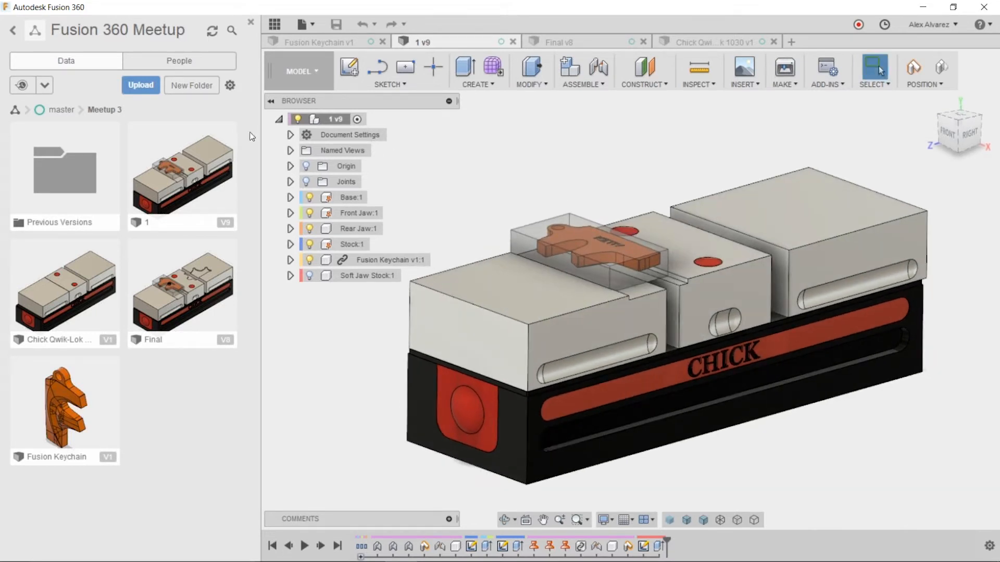
pyautogui.click(152, 88)
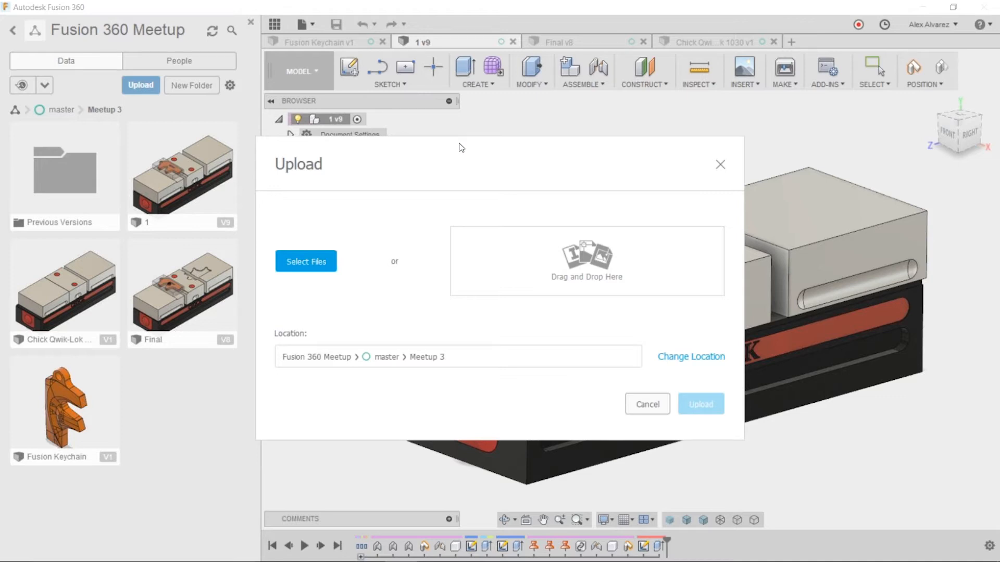
pyautogui.click(317, 264)
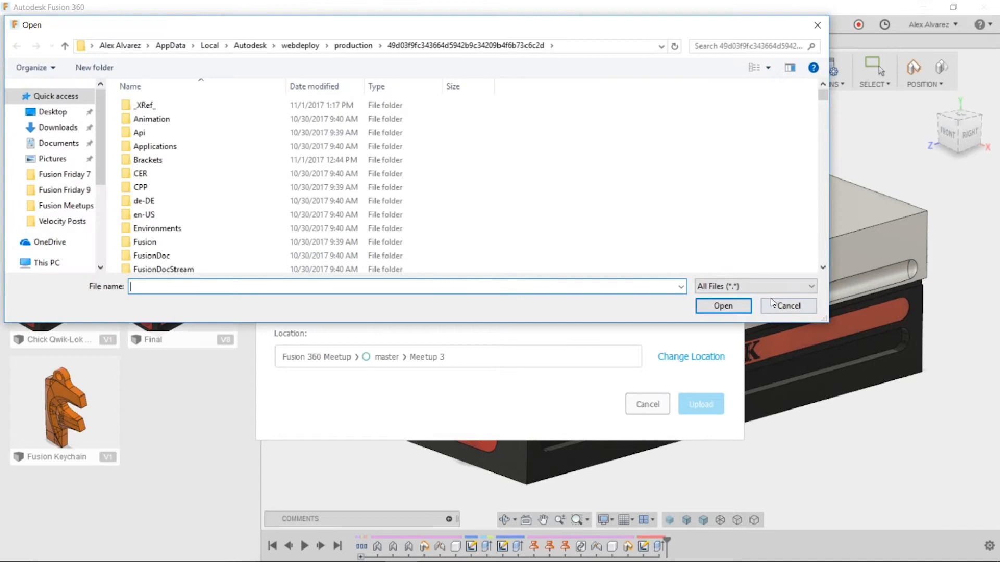
pyautogui.click(776, 287)
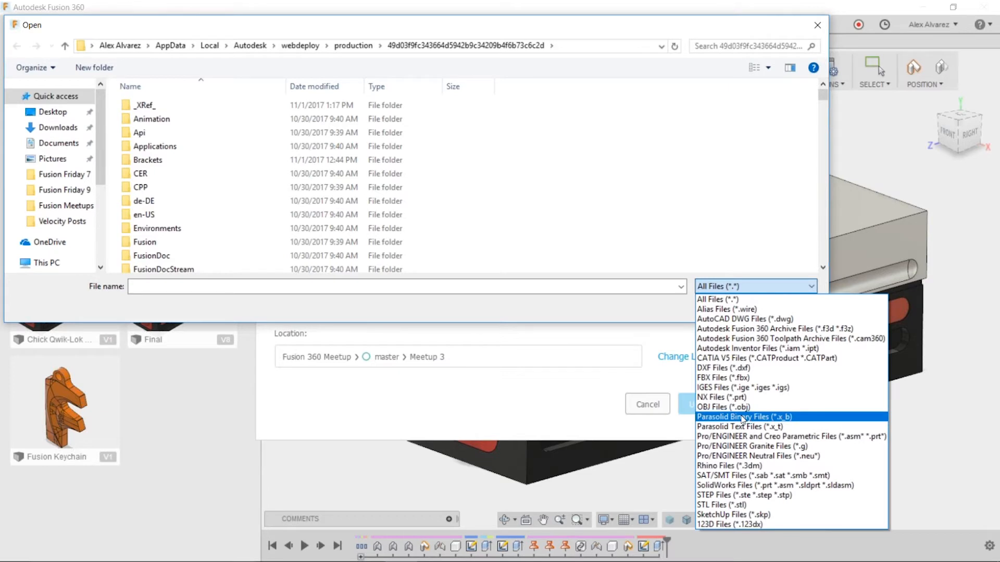
pyautogui.press('Escape')
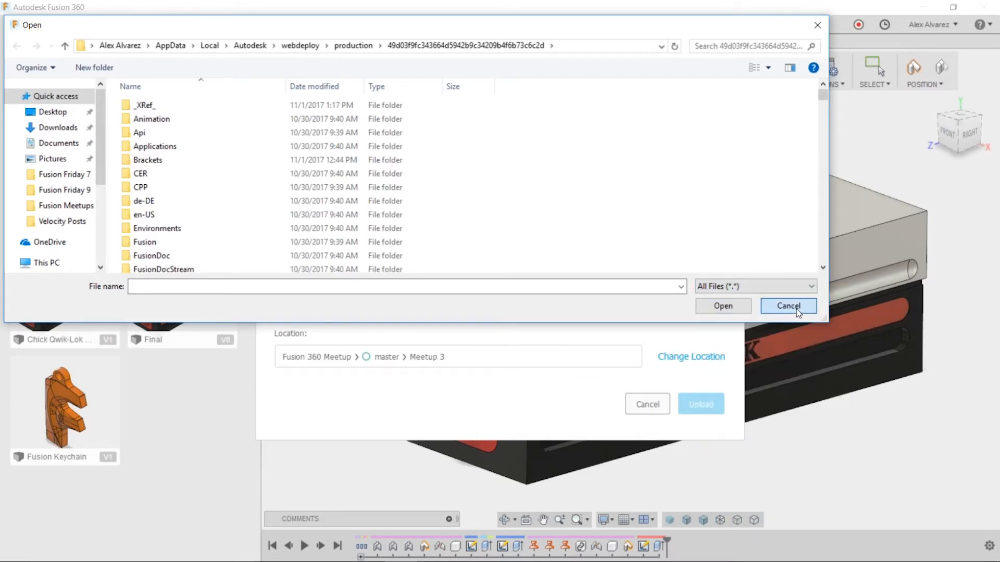
pyautogui.click(796, 307)
pyautogui.click(719, 165)
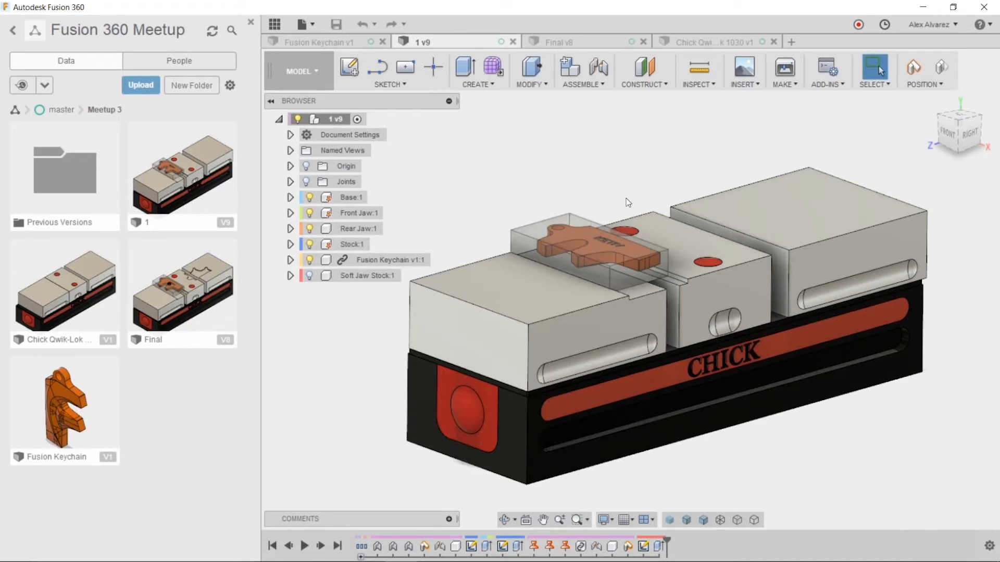
# Create a copy of the Fusion Keychain component, moved about -3.39 in along X toward the jaw without a ledge
pyautogui.keyDown('shift'); pyautogui.moveTo(733, 239); pyautogui.dragTo(693, 249, button='middle'); pyautogui.keyUp('shift')
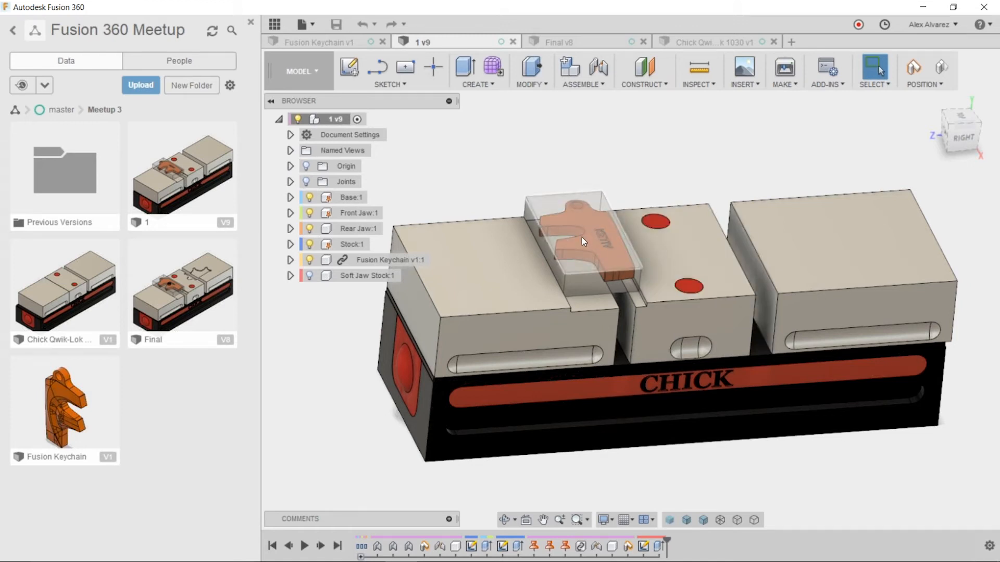
pyautogui.scroll(5, 582, 238)
pyautogui.scroll(3, 607, 284)
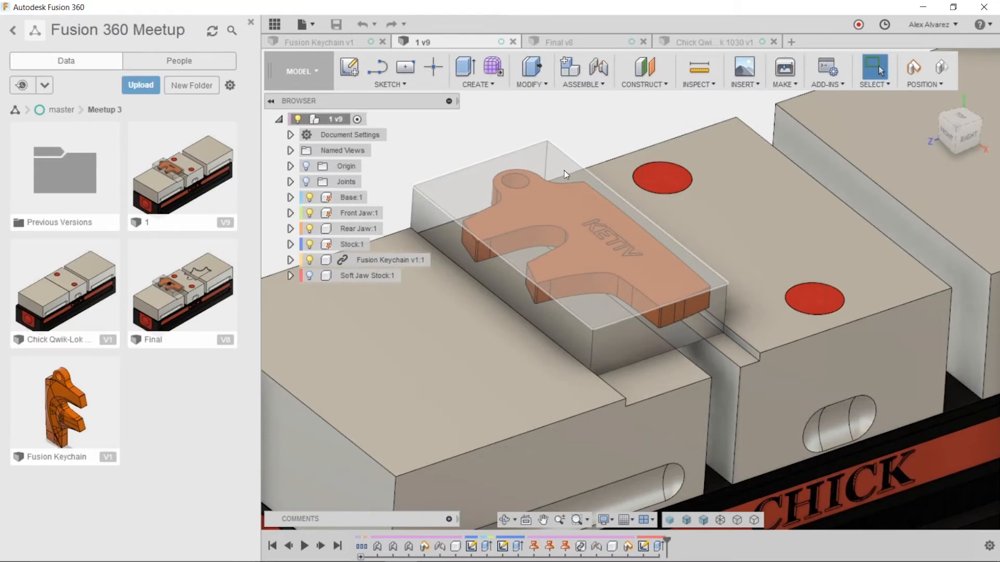
pyautogui.scroll(-4, 568, 172)
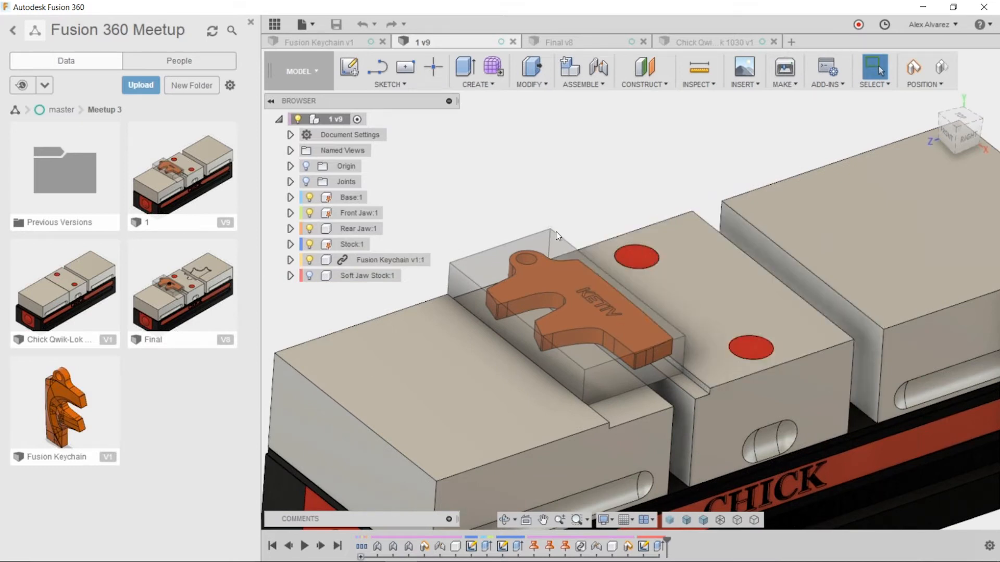
pyautogui.click(403, 259)
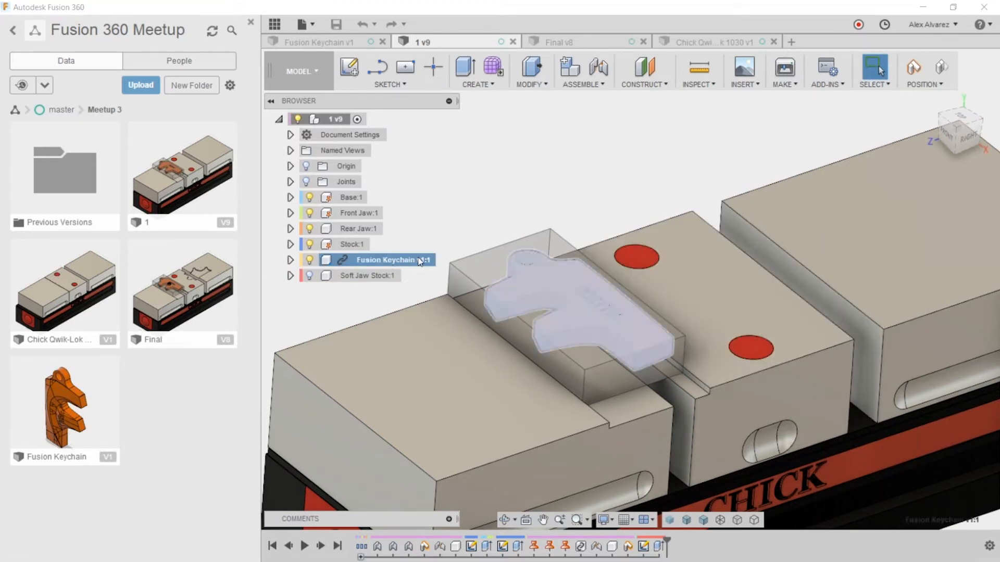
pyautogui.rightClick(412, 260)
pyautogui.click(417, 263)
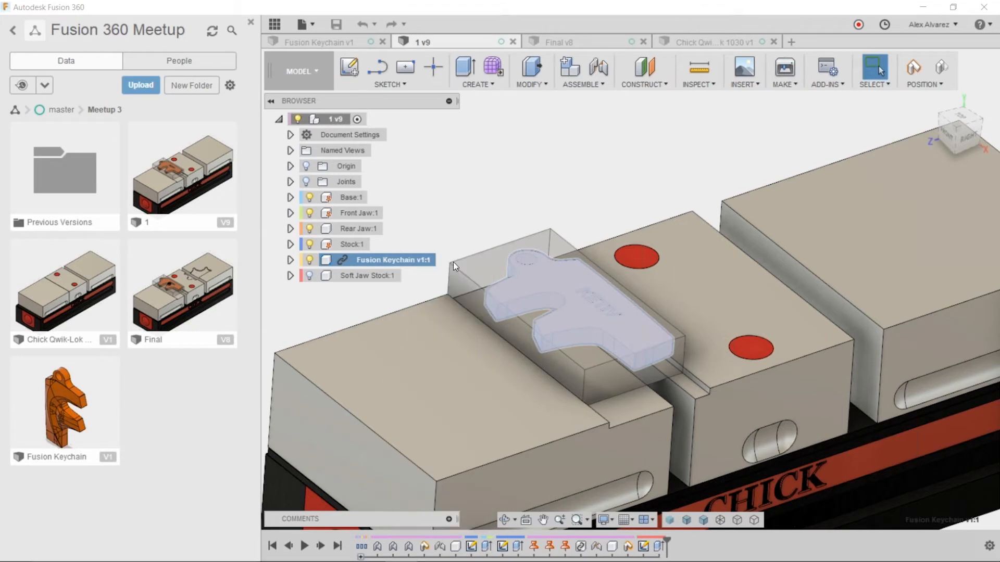
pyautogui.click(220, 357)
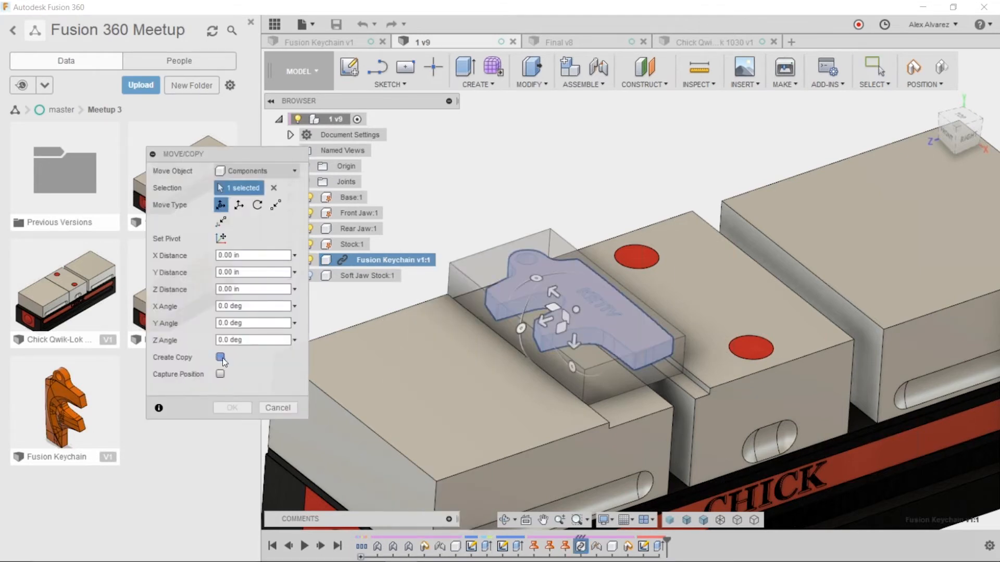
pyautogui.scroll(-1, 548, 299)
pyautogui.moveTo(545, 300); pyautogui.dragTo(710, 250)
pyautogui.keyDown('shift'); pyautogui.moveTo(623, 187); pyautogui.dragTo(563, 159, button='middle'); pyautogui.keyUp('shift')
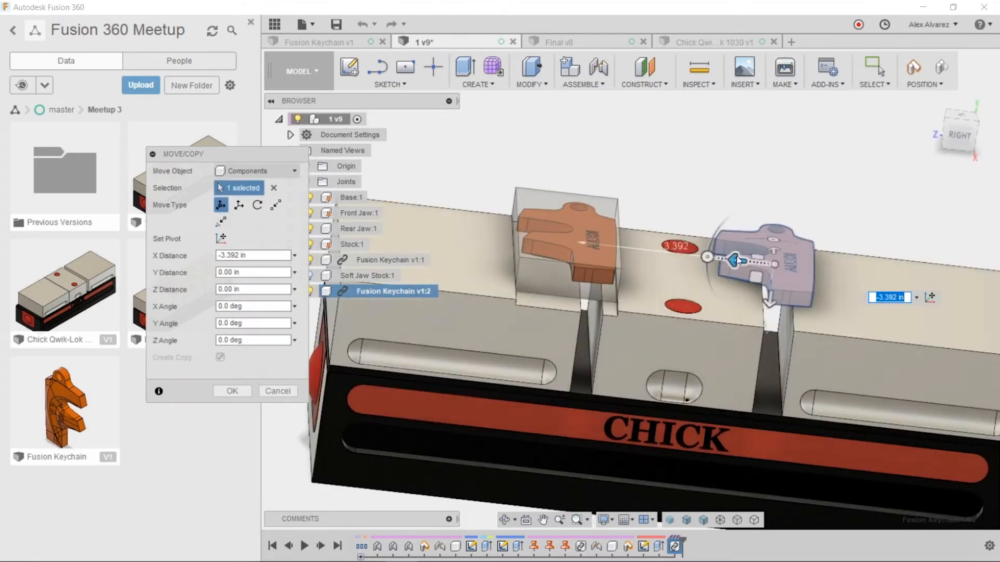
# Flip the keychain copy 180 degrees about Y and rotate it about 93 degrees about Z so its length runs along the vise
pyautogui.moveTo(706, 257); pyautogui.dragTo(845, 265)
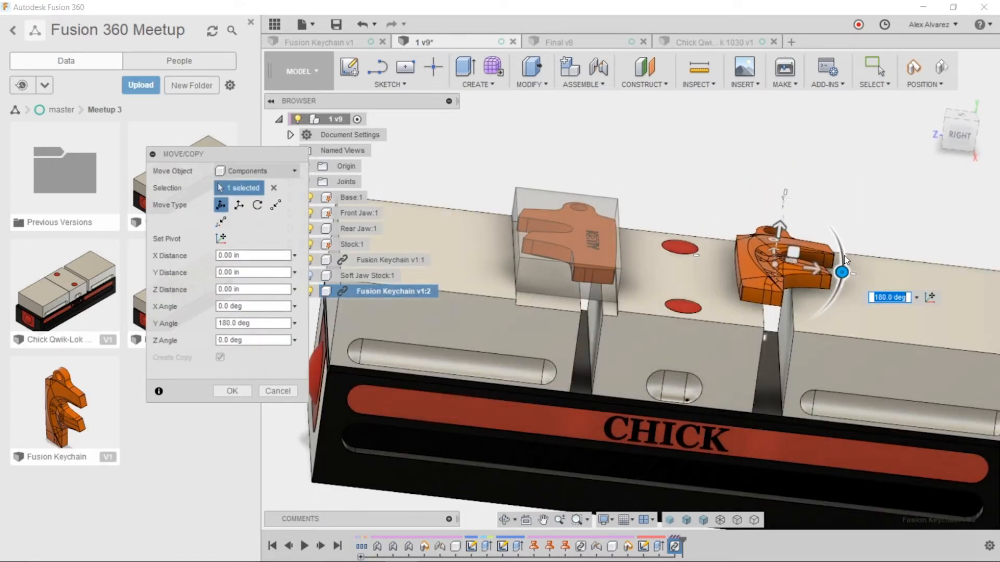
pyautogui.keyDown('shift'); pyautogui.moveTo(720, 183); pyautogui.dragTo(740, 186, button='middle'); pyautogui.keyUp('shift')
pyautogui.keyDown('shift'); pyautogui.moveTo(750, 311); pyautogui.dragTo(698, 208, button='middle'); pyautogui.keyUp('shift')
pyautogui.moveTo(727, 208); pyautogui.dragTo(689, 285)
pyautogui.keyDown('shift'); pyautogui.moveTo(663, 179); pyautogui.dragTo(728, 176, button='middle'); pyautogui.keyUp('shift')
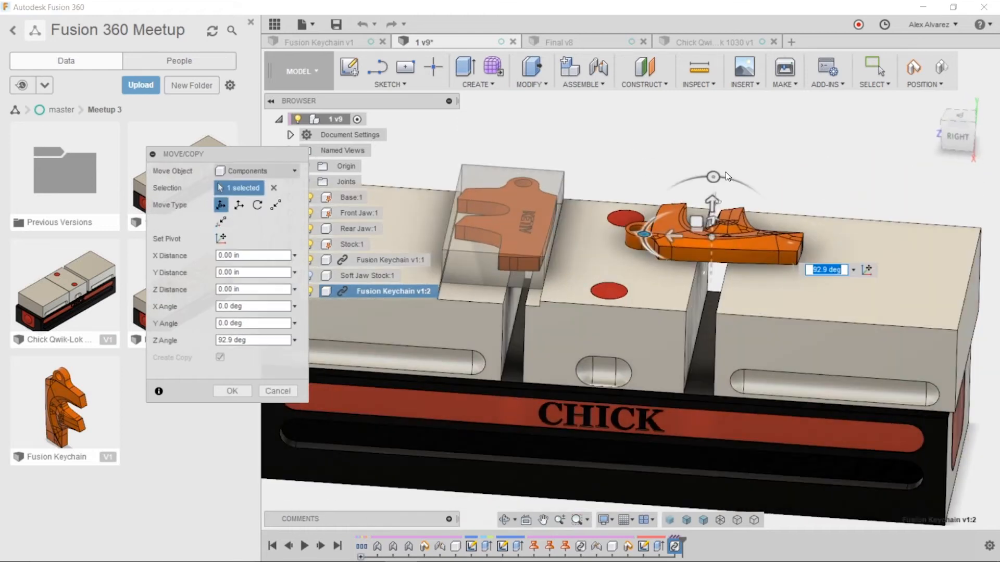
# Shift the keychain copy about -0.35 in along X across the vise width and finish the Move/Copy
pyautogui.keyDown('shift'); pyautogui.moveTo(786, 163); pyautogui.dragTo(721, 286, button='middle'); pyautogui.keyUp('shift')
pyautogui.moveTo(721, 286); pyautogui.dragTo(722, 290)
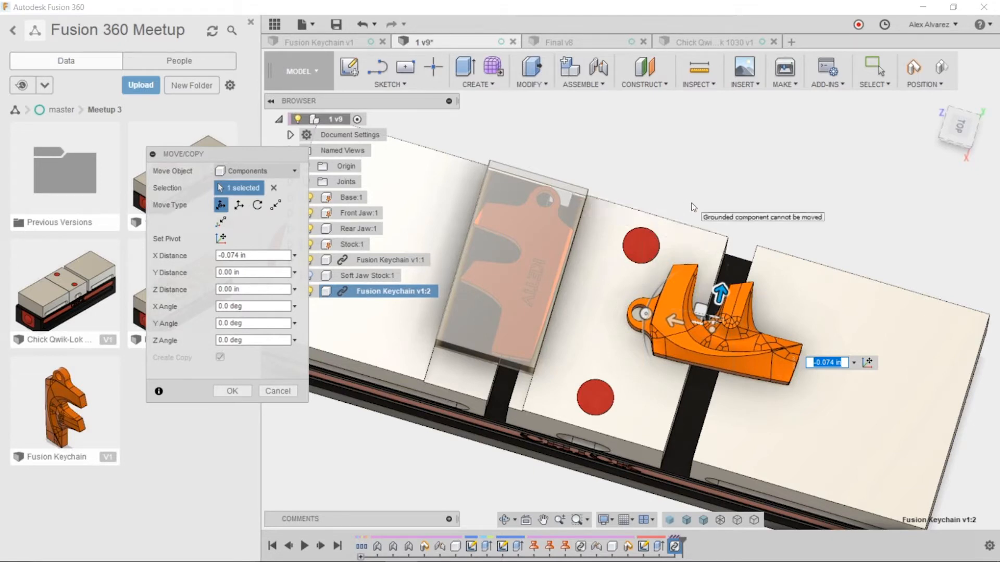
pyautogui.keyDown('shift'); pyautogui.moveTo(714, 175); pyautogui.dragTo(684, 202, button='middle'); pyautogui.keyUp('shift')
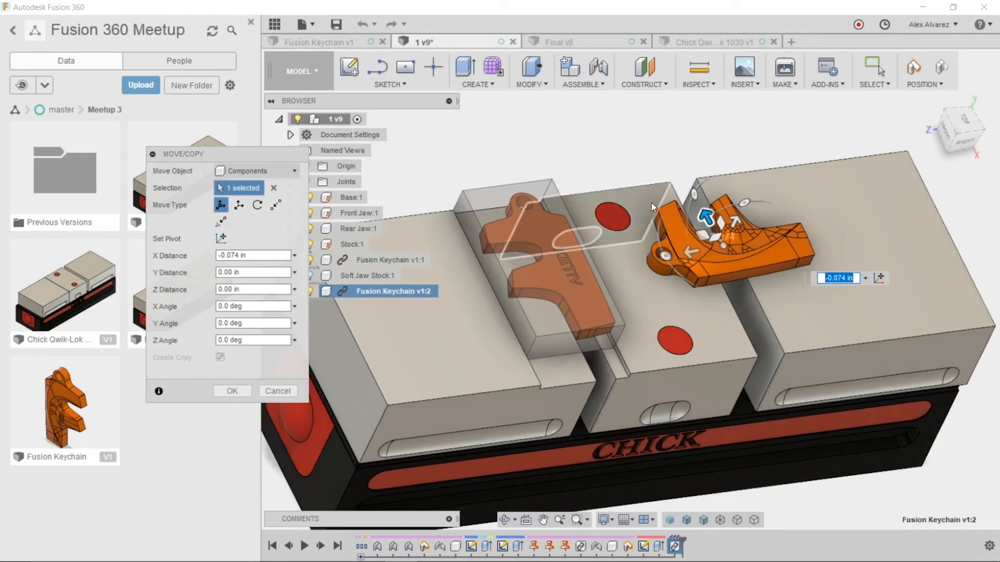
pyautogui.keyDown('shift'); pyautogui.moveTo(658, 134); pyautogui.dragTo(608, 134, button='middle'); pyautogui.keyUp('shift')
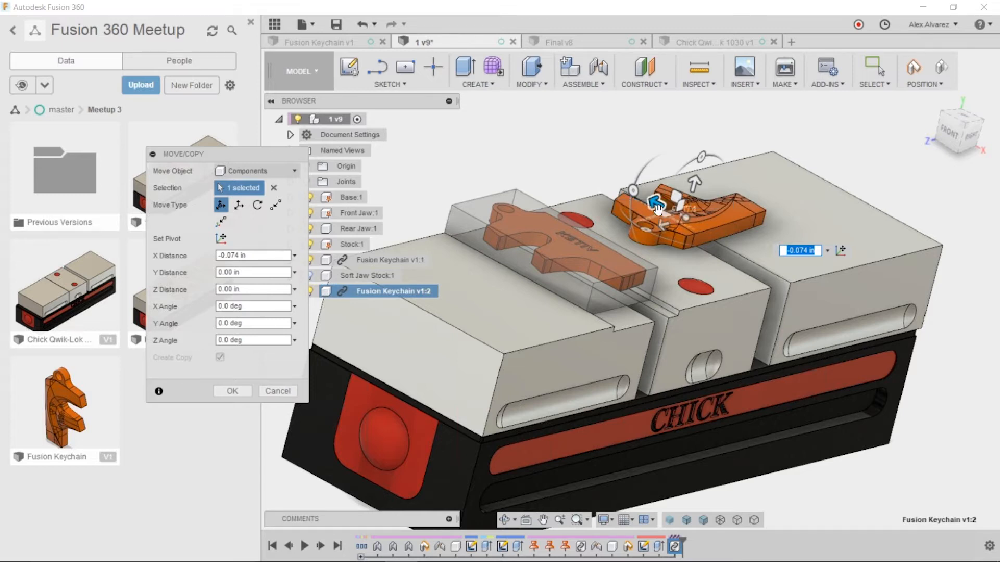
pyautogui.moveTo(657, 202); pyautogui.dragTo(587, 168)
pyautogui.keyDown('shift'); pyautogui.moveTo(587, 160); pyautogui.dragTo(557, 141, button='middle'); pyautogui.keyUp('shift')
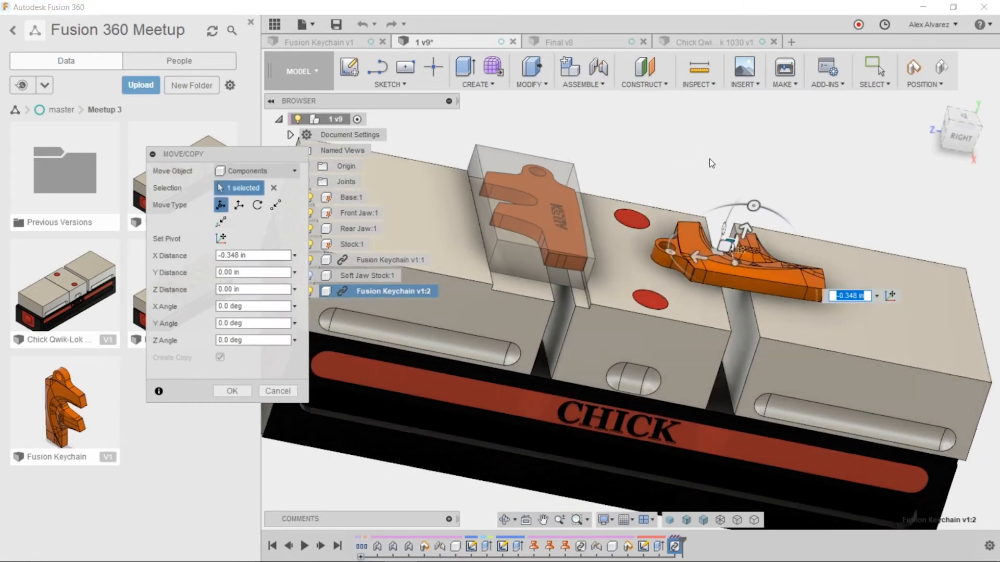
pyautogui.keyDown('shift'); pyautogui.moveTo(866, 165); pyautogui.dragTo(795, 165, button='middle'); pyautogui.keyUp('shift')
pyautogui.click(952, 136)
pyautogui.click(233, 391)
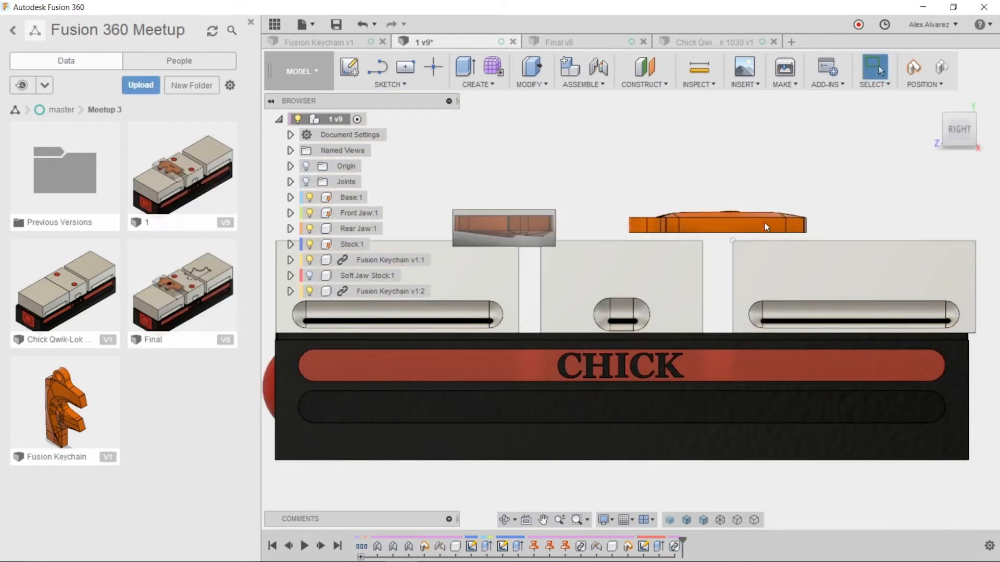
# Align the keychain copy's KETIV-engraved bottom face flush with the top face of the vise's center block
pyautogui.scroll(5, 785, 206)
pyautogui.keyDown('shift'); pyautogui.moveTo(836, 187); pyautogui.dragTo(829, 185, button='middle'); pyautogui.keyUp('shift')
pyautogui.scroll(3, 690, 264)
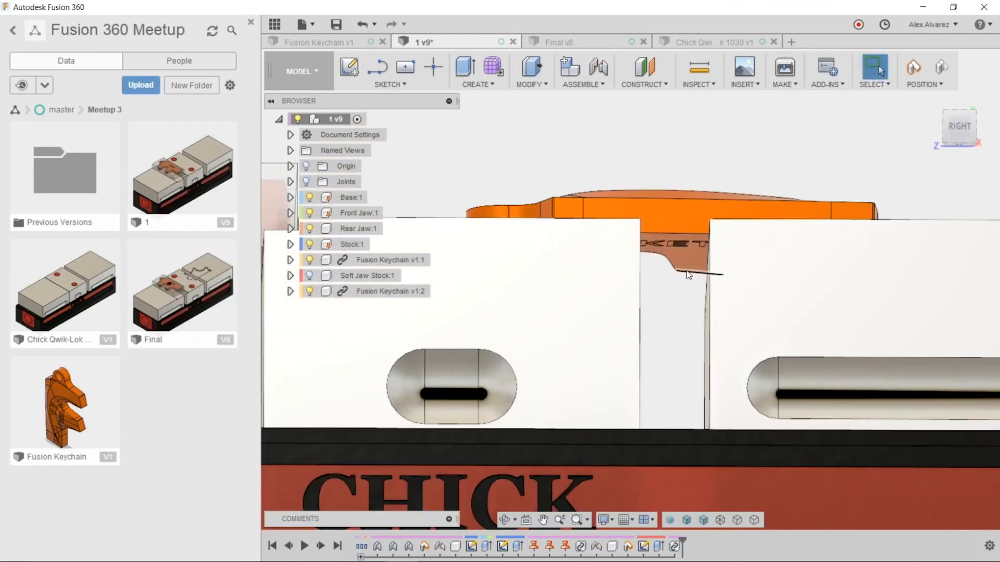
pyautogui.click(691, 263)
pyautogui.keyDown('shift'); pyautogui.moveTo(692, 262); pyautogui.dragTo(578, 189, button='middle'); pyautogui.keyUp('shift')
pyautogui.click(577, 189)
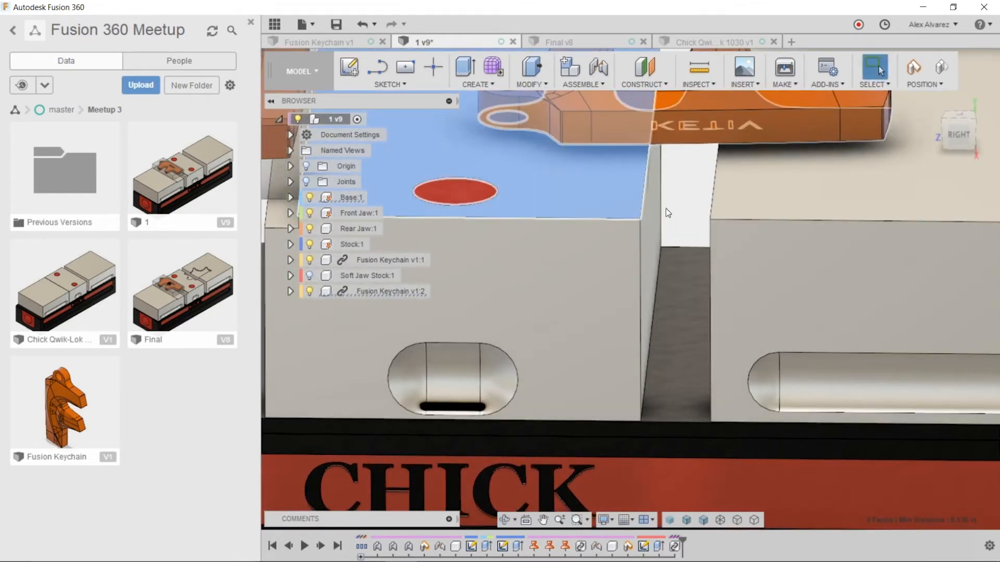
pyautogui.rightClick(681, 192)
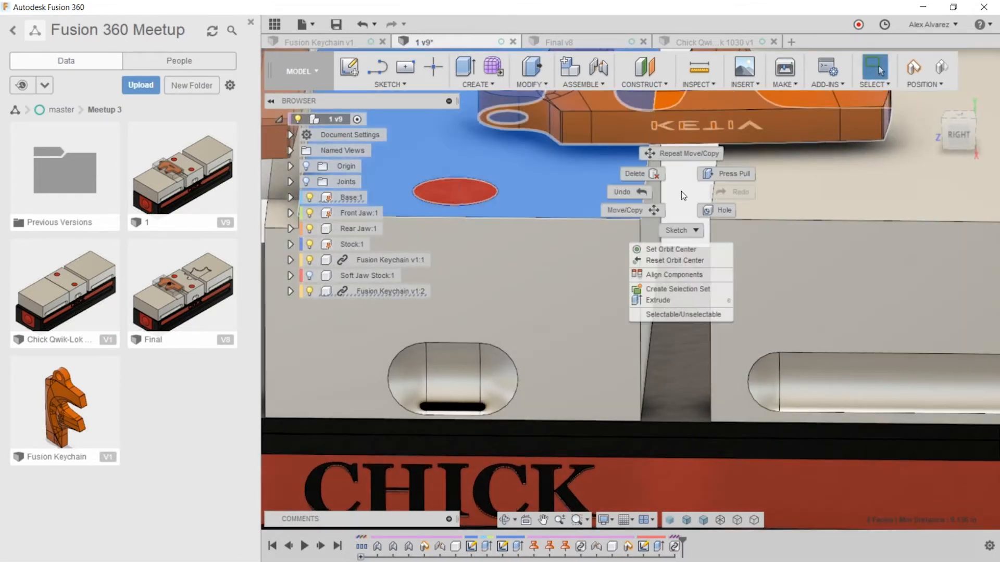
pyautogui.click(682, 277)
pyautogui.click(960, 130)
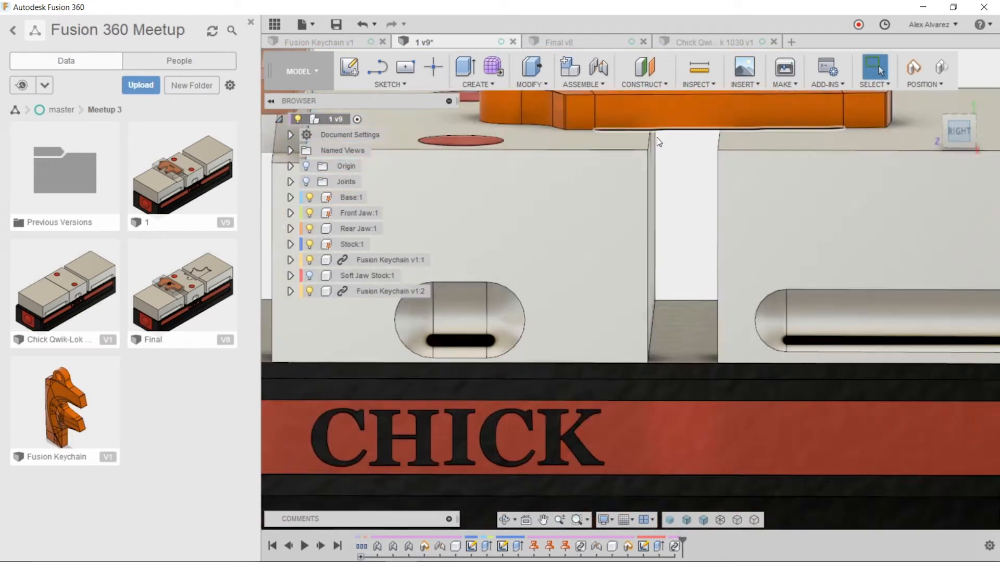
pyautogui.scroll(2, 681, 187)
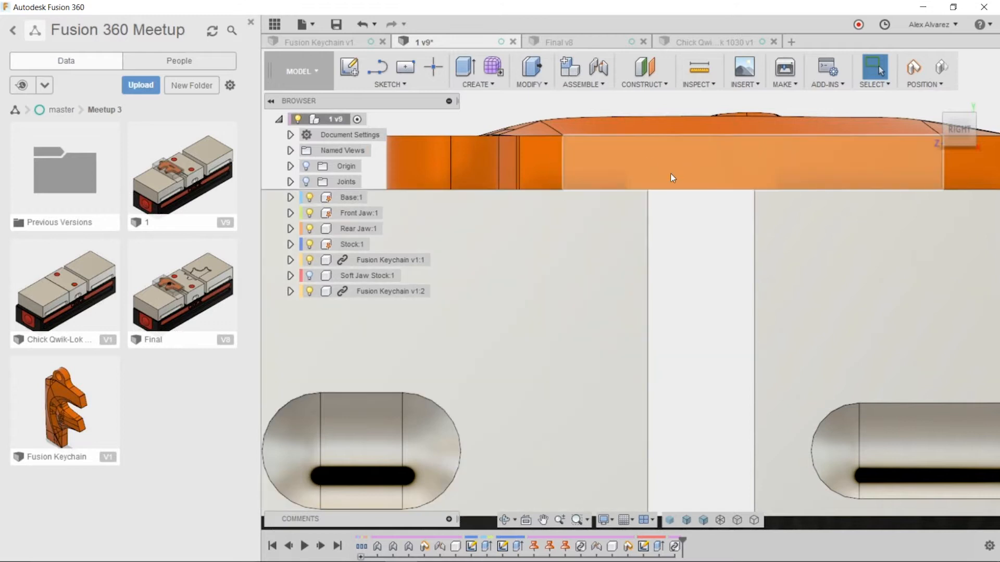
# Sink the keychain copy into the jaw tops with a Z distance of -0.1 in
pyautogui.scroll(-1, 719, 329)
pyautogui.click(417, 291)
pyautogui.rightClick(416, 293)
pyautogui.click(423, 278)
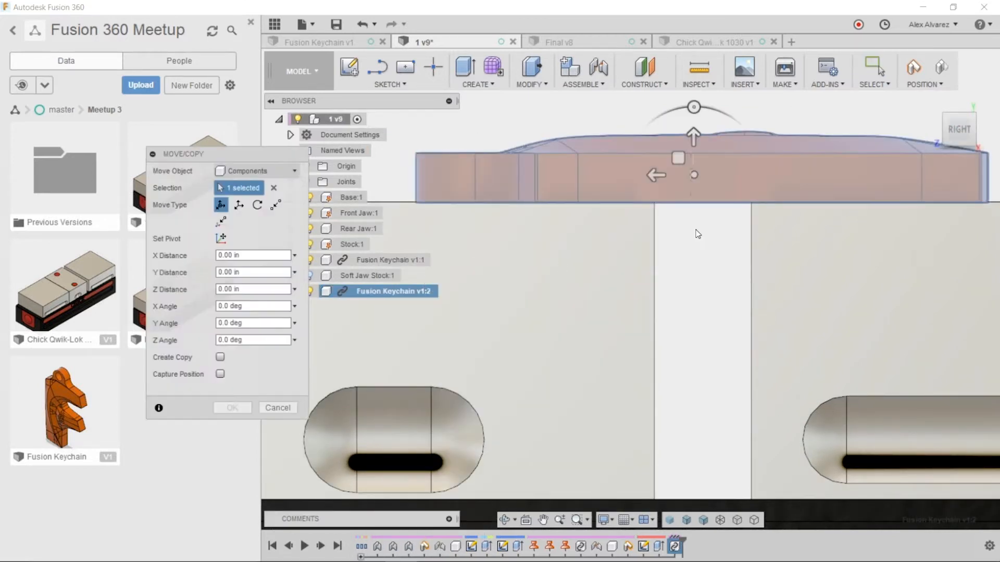
pyautogui.moveTo(693, 142); pyautogui.dragTo(693, 150)
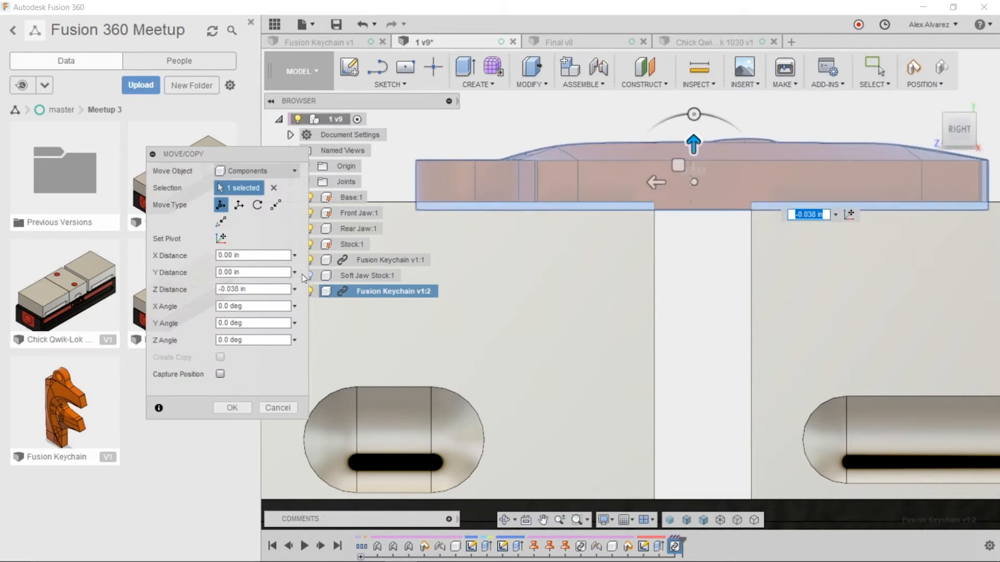
pyautogui.click(250, 290)
pyautogui.write('-.1')
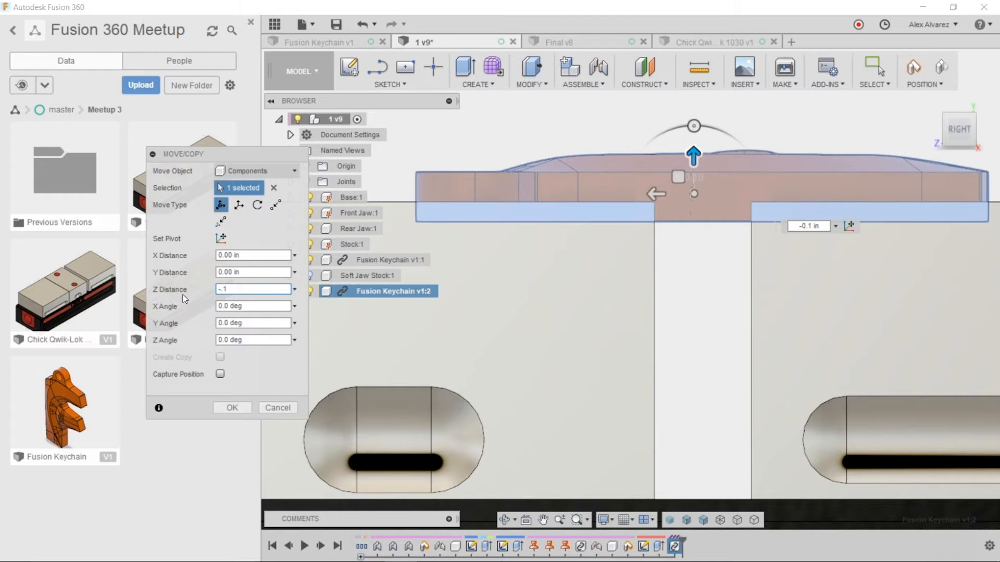
# Shift the keychain copy about -0.39 in along Y over the gap beside the center block and finish the move
pyautogui.scroll(-2, 793, 148)
pyautogui.keyDown('shift'); pyautogui.moveTo(793, 148); pyautogui.dragTo(729, 157, button='middle'); pyautogui.keyUp('shift')
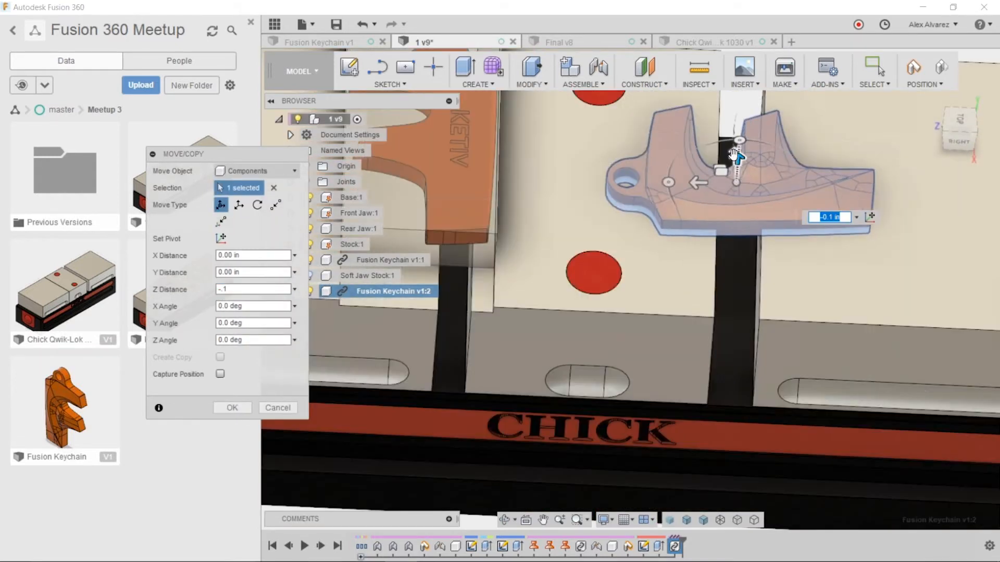
pyautogui.moveTo(708, 186); pyautogui.dragTo(735, 193)
pyautogui.moveTo(735, 193)
pyautogui.keyDown('shift'); pyautogui.mouseDown(button='middle')
pyautogui.moveTo(736, 148)
pyautogui.moveTo(760, 113)
pyautogui.moveTo(739, 141)
pyautogui.moveTo(727, 202)
pyautogui.mouseUp(button='middle'); pyautogui.keyUp('shift')
pyautogui.scroll(-1, 760, 114)
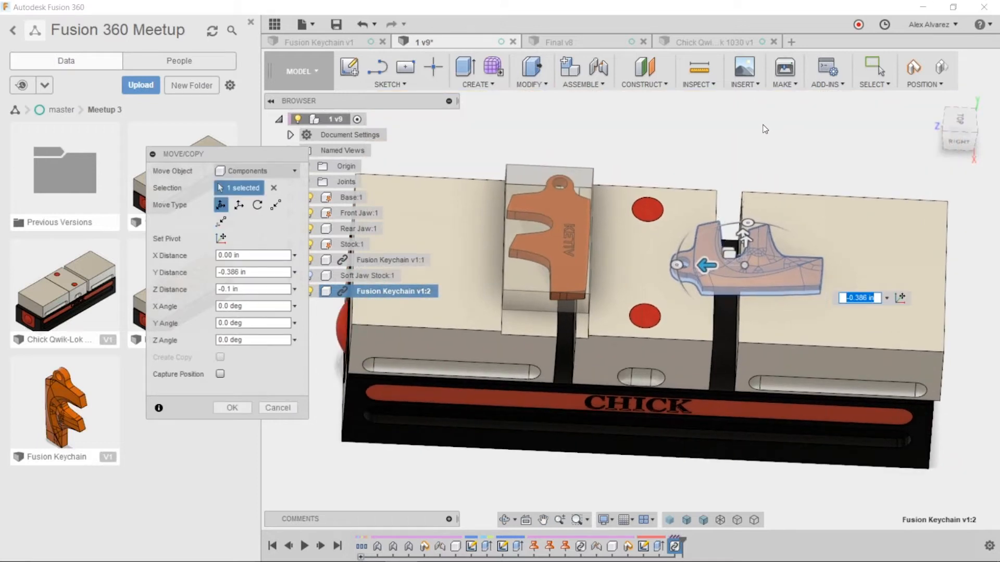
pyautogui.click(232, 409)
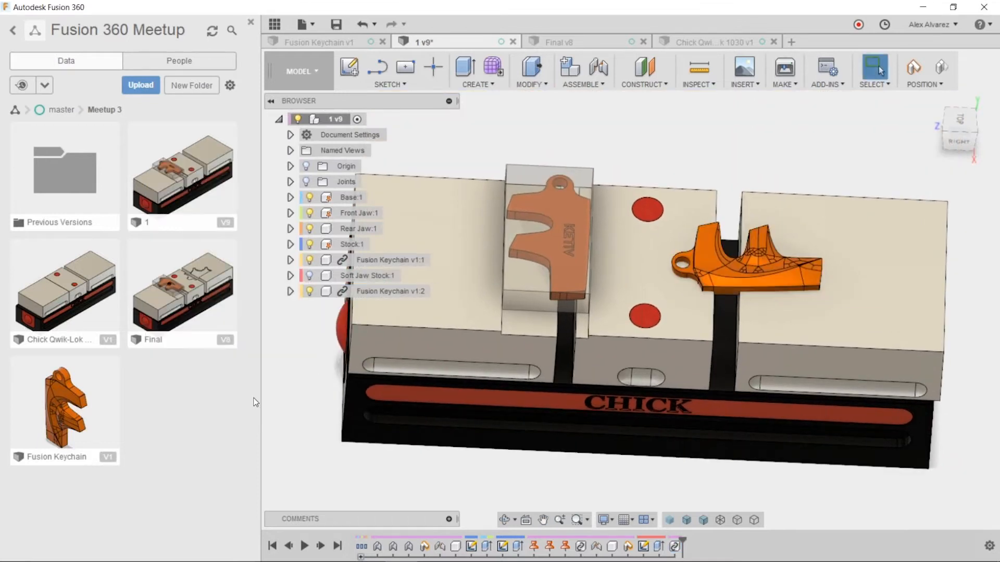
pyautogui.moveTo(731, 118)
pyautogui.keyDown('shift'); pyautogui.mouseDown(button='middle')
pyautogui.moveTo(725, 102)
pyautogui.moveTo(745, 103)
pyautogui.moveTo(733, 107)
pyautogui.mouseUp(button='middle'); pyautogui.keyUp('shift')
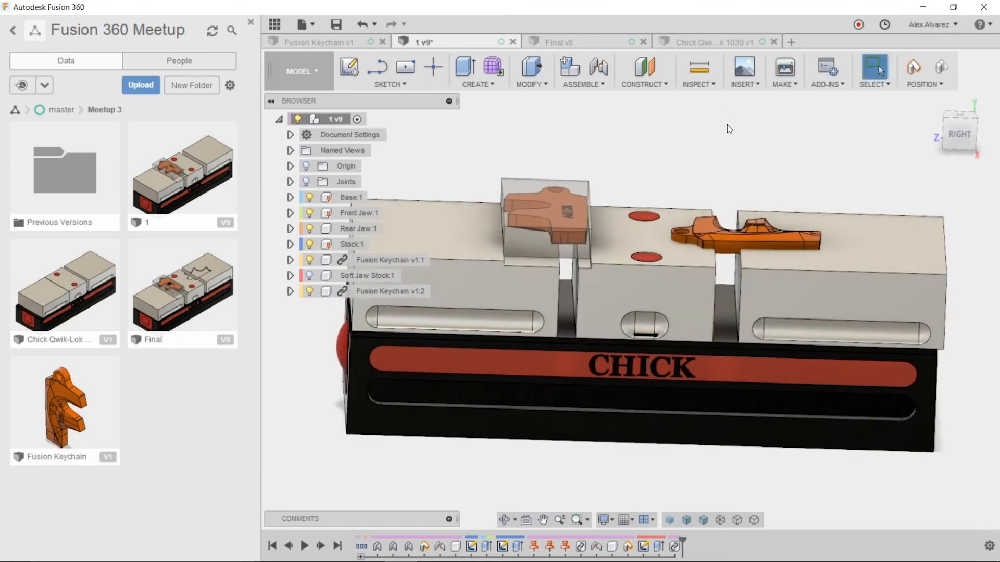
pyautogui.scroll(-1, 728, 126)
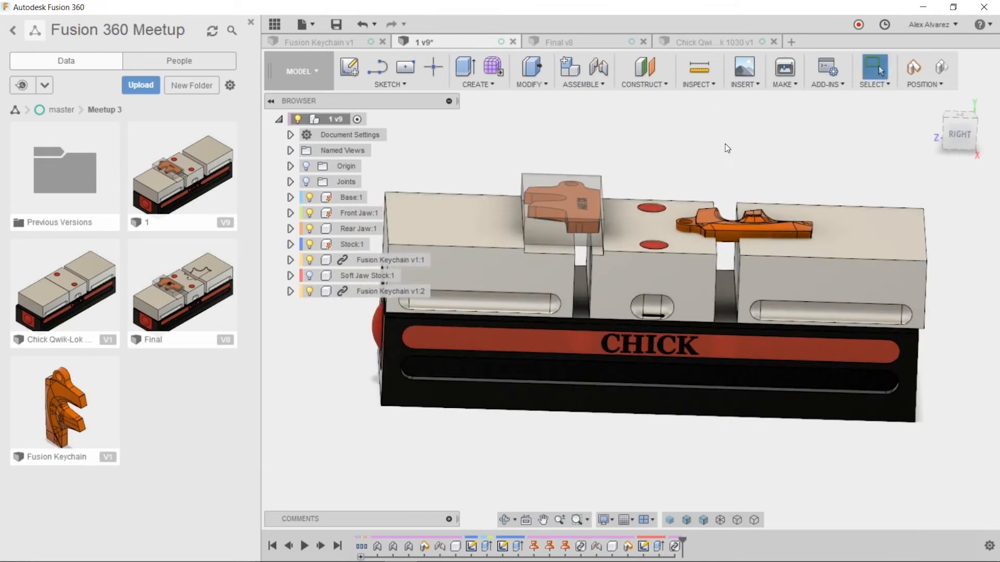
pyautogui.scroll(-1, 687, 156)
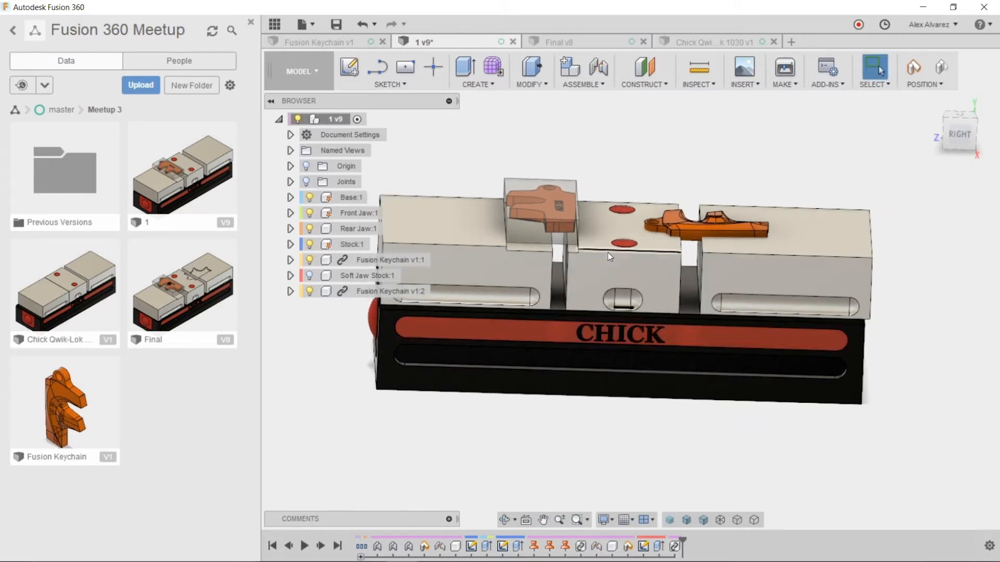
# Capture the moved components' position and apply a rigid joint between the rear jaw's inner face and the facing side of the center block
pyautogui.moveTo(643, 155); pyautogui.dragTo(653, 197, button='middle')
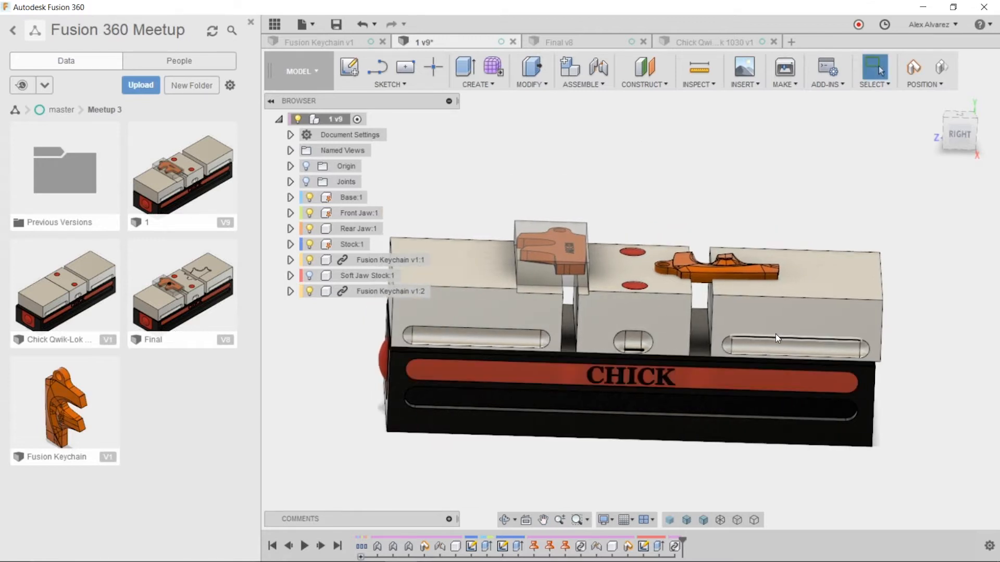
pyautogui.moveTo(776, 315); pyautogui.dragTo(762, 317)
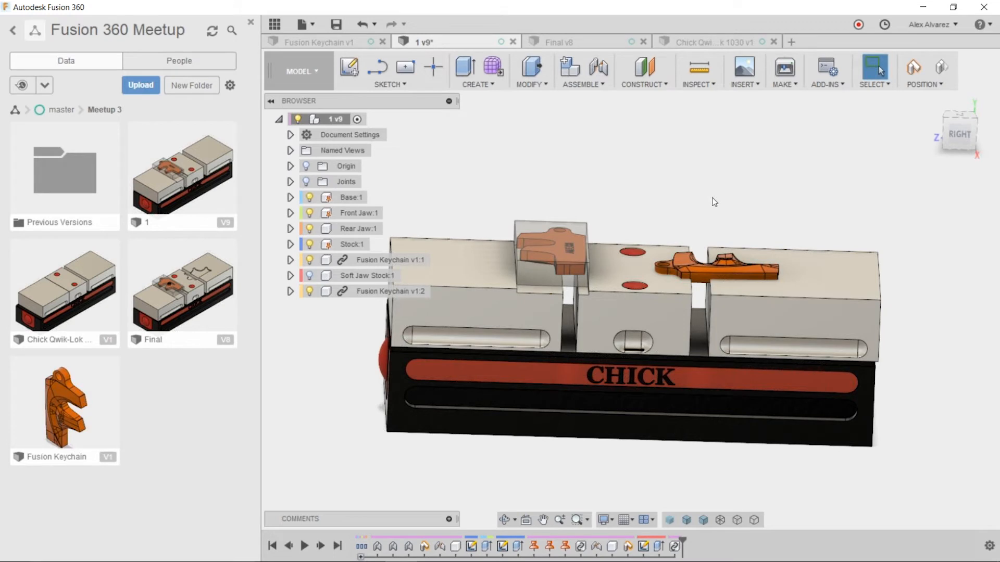
pyautogui.press('j')
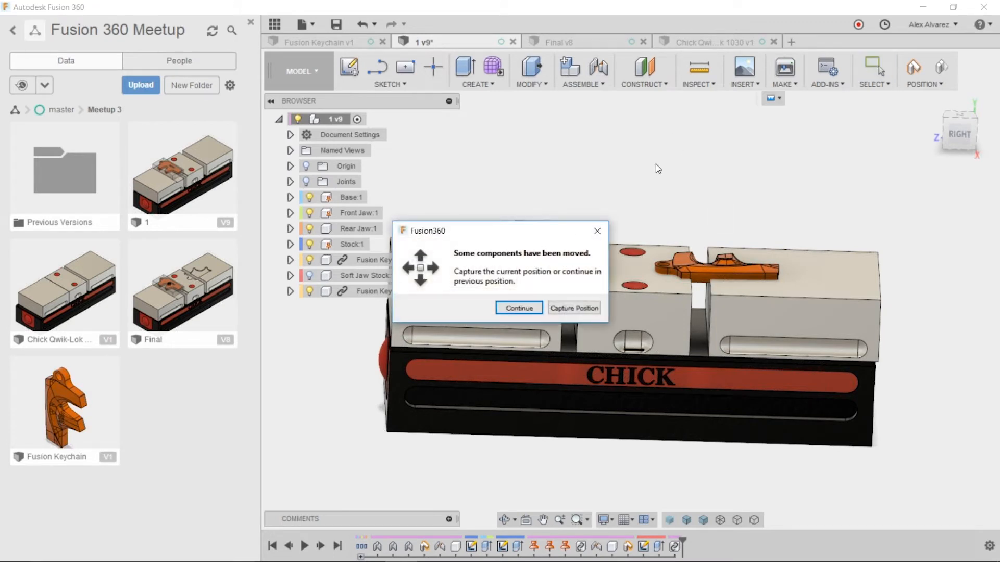
pyautogui.click(573, 309)
pyautogui.keyDown('shift'); pyautogui.moveTo(759, 317); pyautogui.dragTo(744, 314, button='middle'); pyautogui.keyUp('shift')
pyautogui.scroll(3, 693, 300)
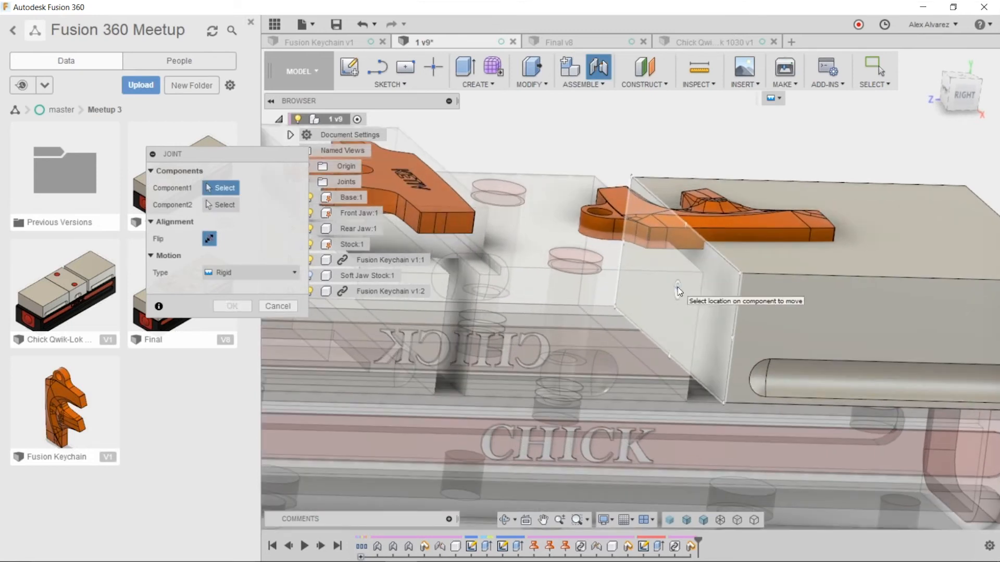
pyautogui.click(678, 293)
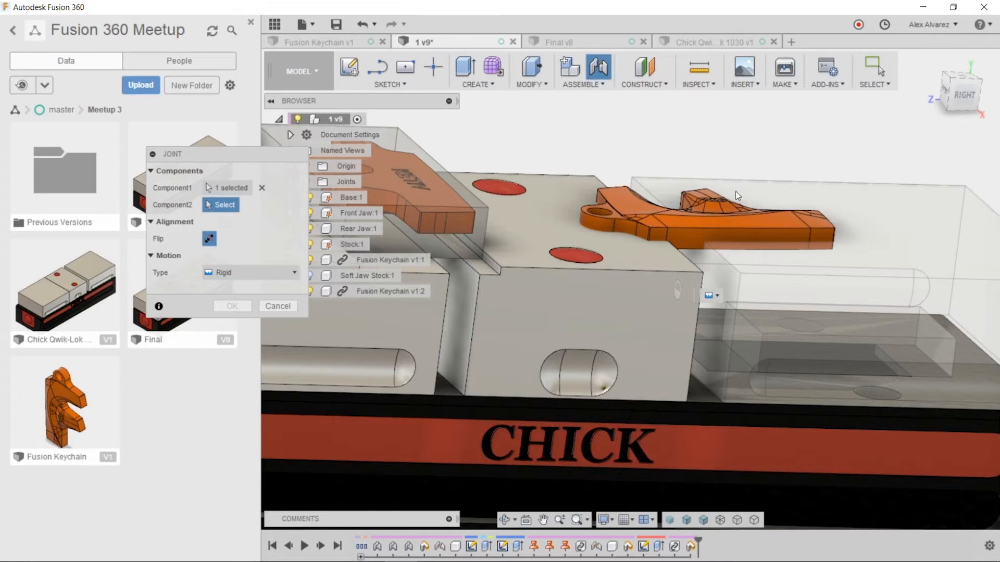
pyautogui.keyDown('shift'); pyautogui.moveTo(719, 146); pyautogui.dragTo(677, 139, button='middle'); pyautogui.keyUp('shift')
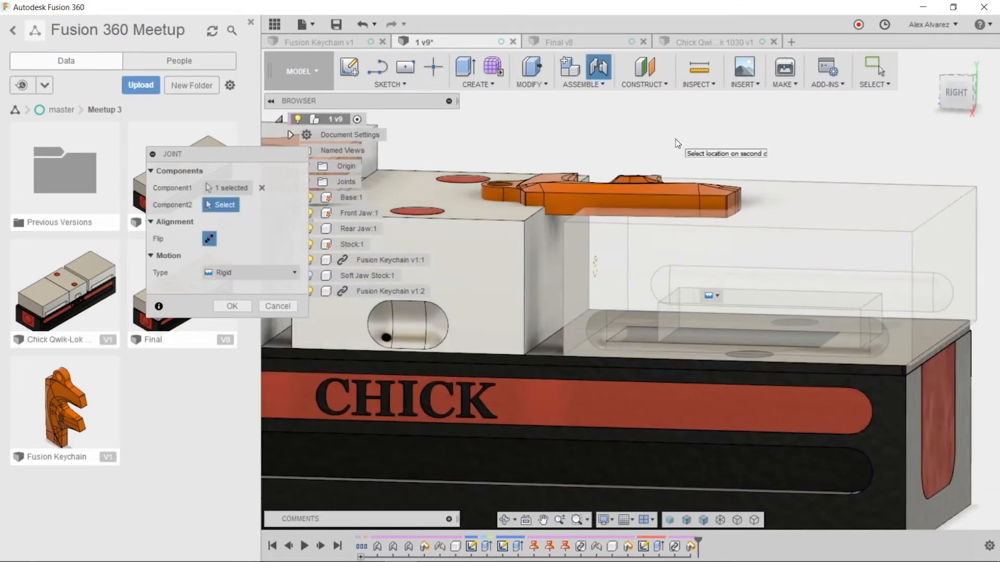
pyautogui.scroll(2, 547, 230)
pyautogui.click(559, 277)
pyautogui.click(550, 342)
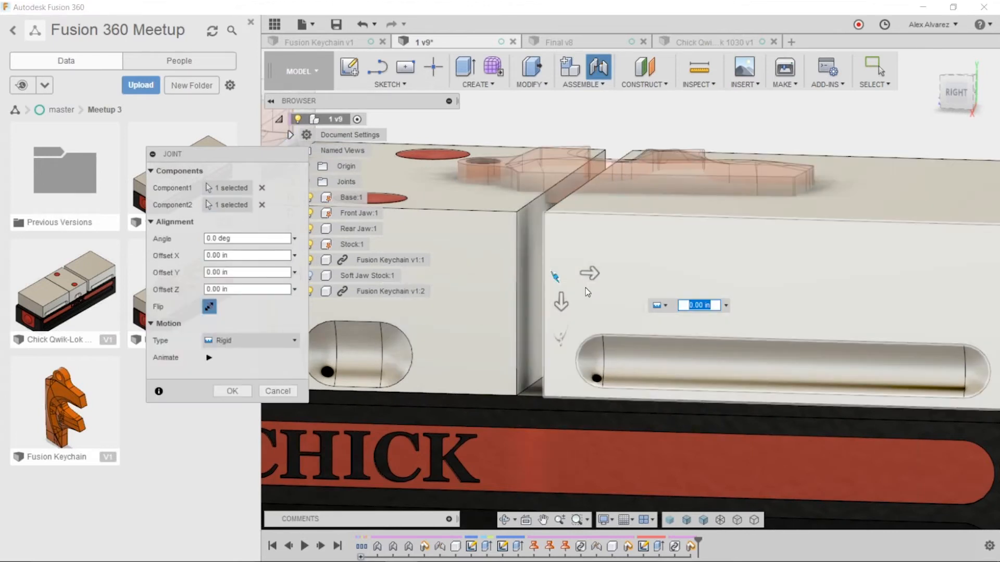
# Offset the rear jaw 0.375 in along Z from the center block and finish the rigid joint
pyautogui.moveTo(582, 274); pyautogui.dragTo(592, 273)
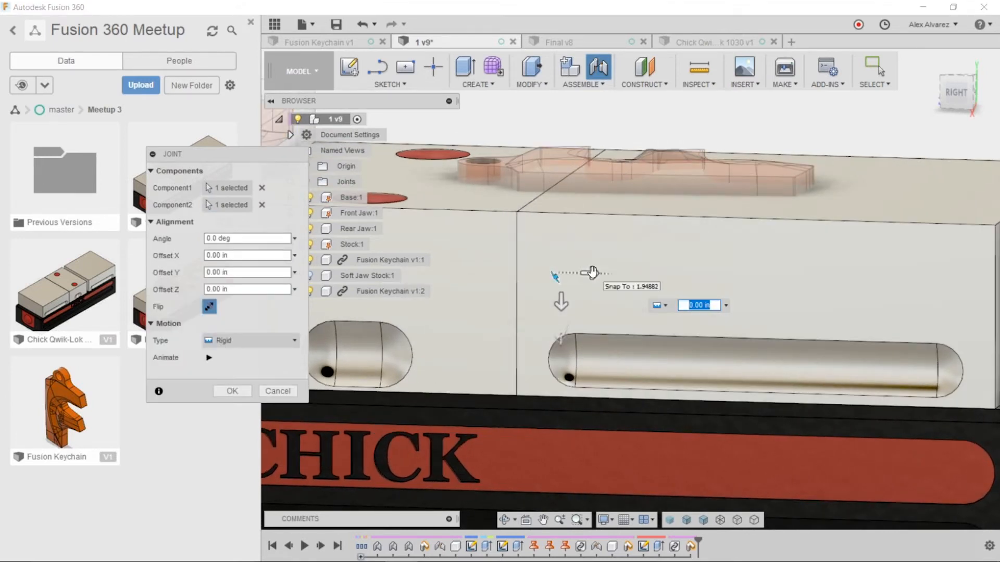
pyautogui.scroll(-3, 670, 135)
pyautogui.moveTo(670, 135); pyautogui.dragTo(682, 168, button='middle')
pyautogui.moveTo(628, 274); pyautogui.dragTo(640, 275)
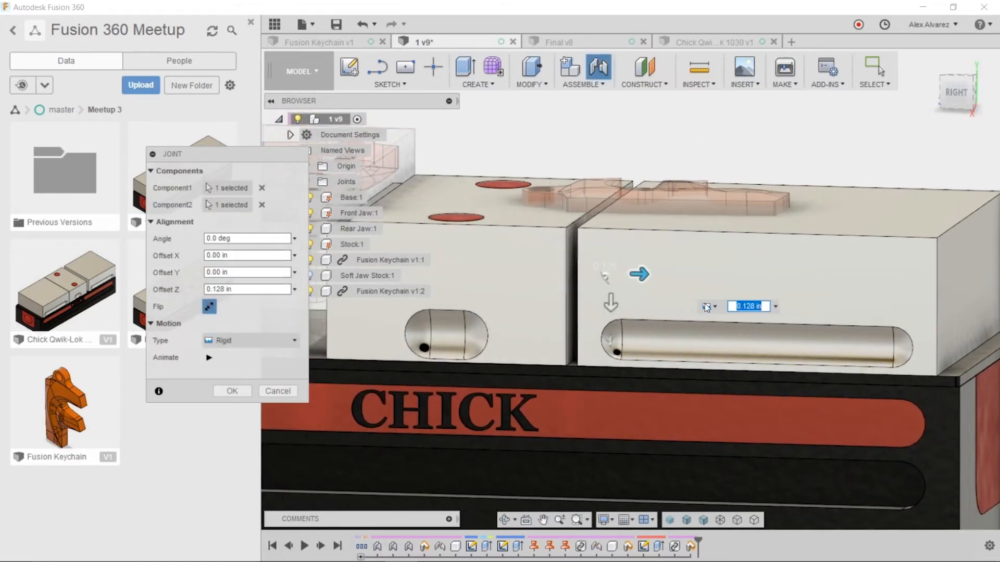
pyautogui.scroll(-3, 493, 296)
pyautogui.moveTo(322, 314); pyautogui.dragTo(465, 330, button='middle')
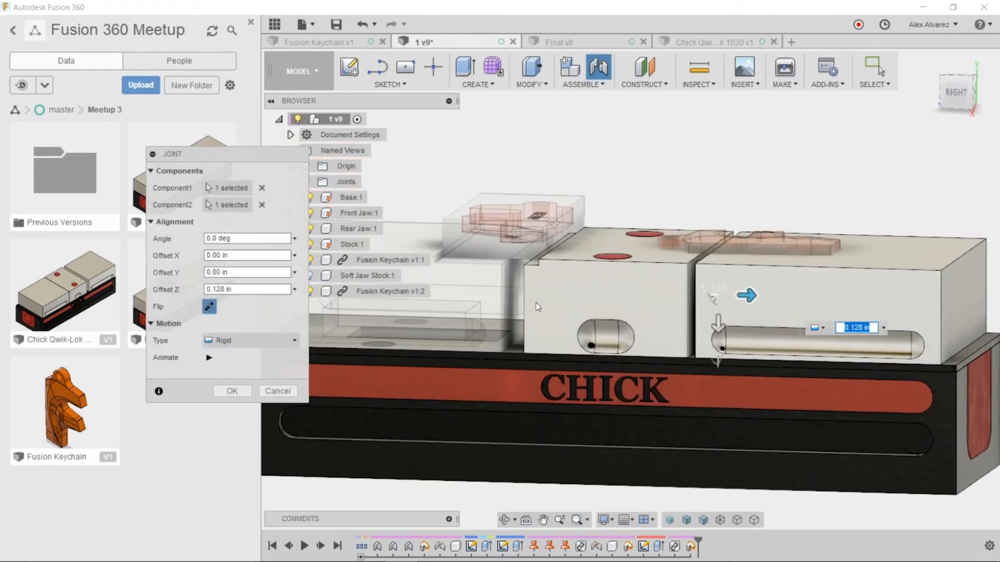
pyautogui.moveTo(669, 167); pyautogui.dragTo(641, 164, button='middle')
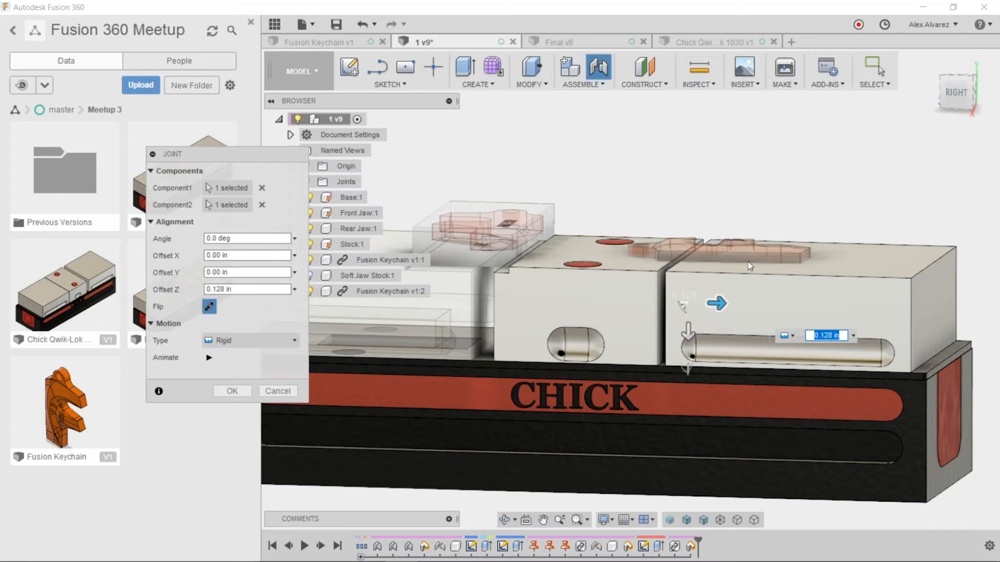
pyautogui.write('.375')
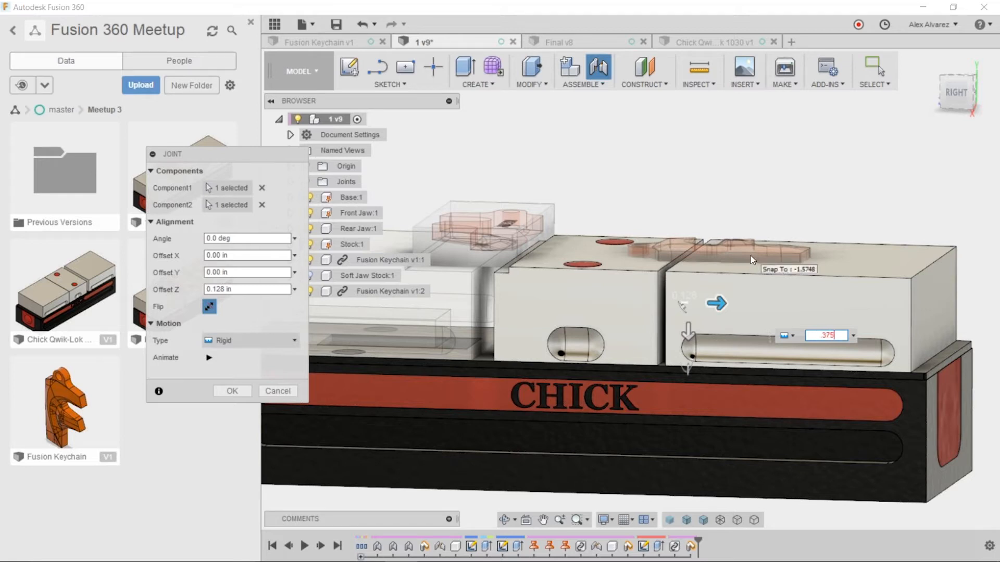
pyautogui.press('Return')
pyautogui.press('Return')
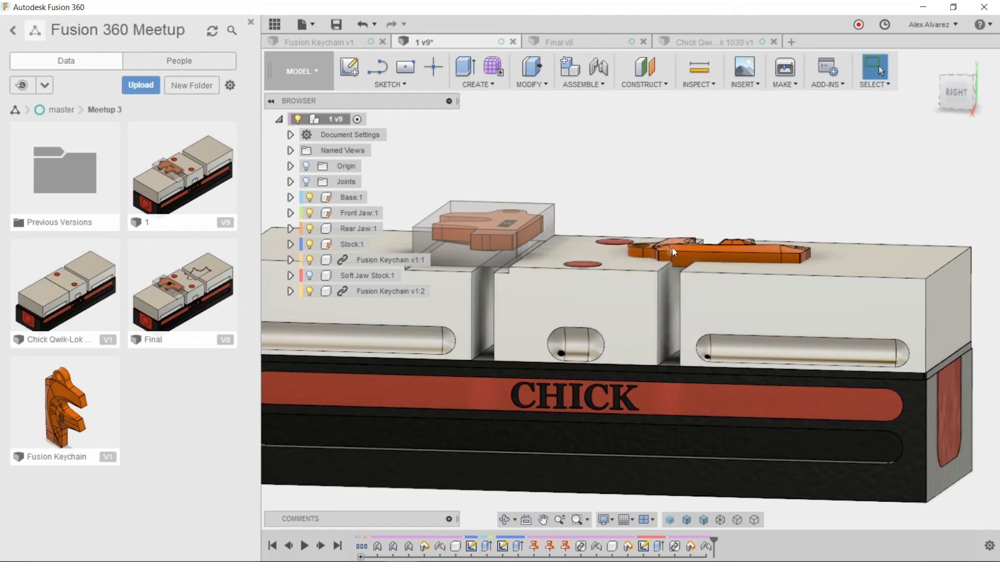
# Cut the keychain copy's shape out of the vise's center block with Combine
pyautogui.keyDown('shift'); pyautogui.moveTo(692, 183); pyautogui.dragTo(695, 239, button='middle'); pyautogui.keyUp('shift')
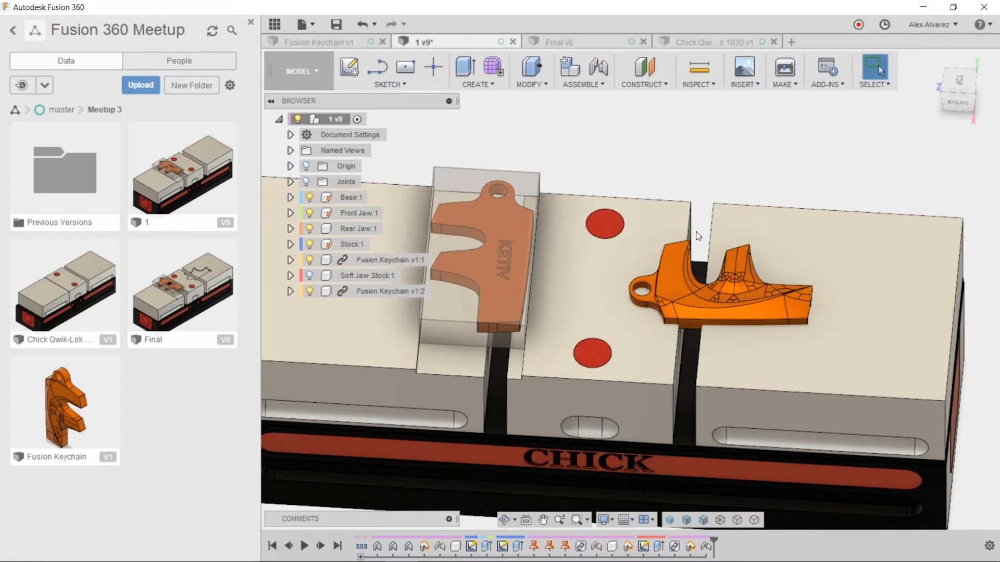
pyautogui.scroll(3, 667, 299)
pyautogui.keyDown('shift'); pyautogui.moveTo(780, 158); pyautogui.dragTo(776, 139, button='middle'); pyautogui.keyUp('shift')
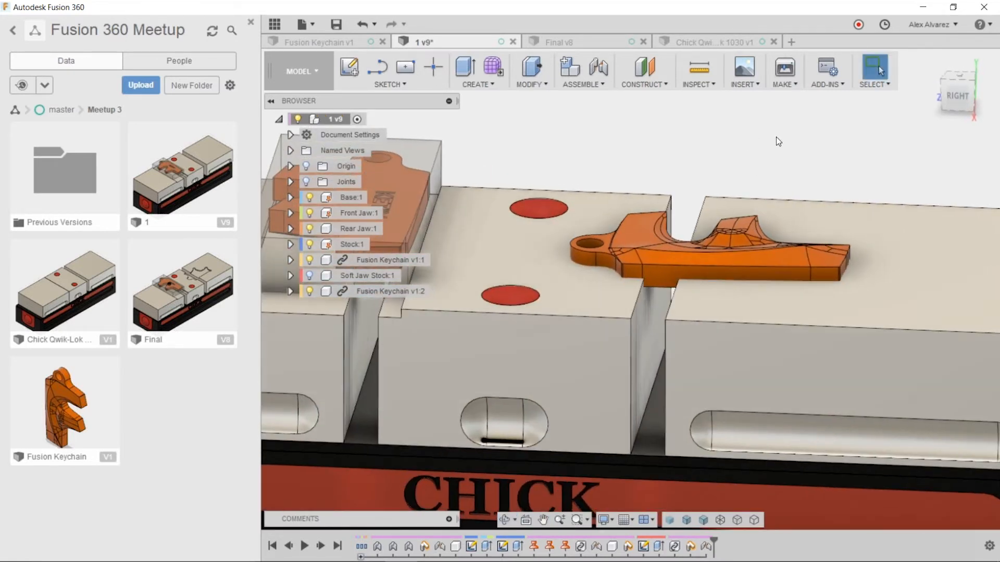
pyautogui.click(533, 69)
pyautogui.press('Escape')
pyautogui.click(537, 84)
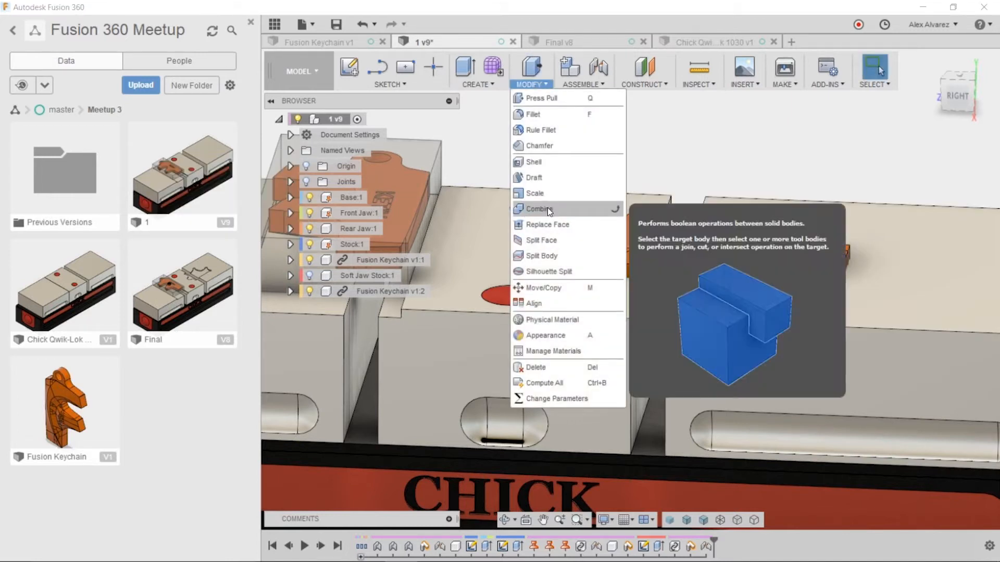
pyautogui.click(546, 208)
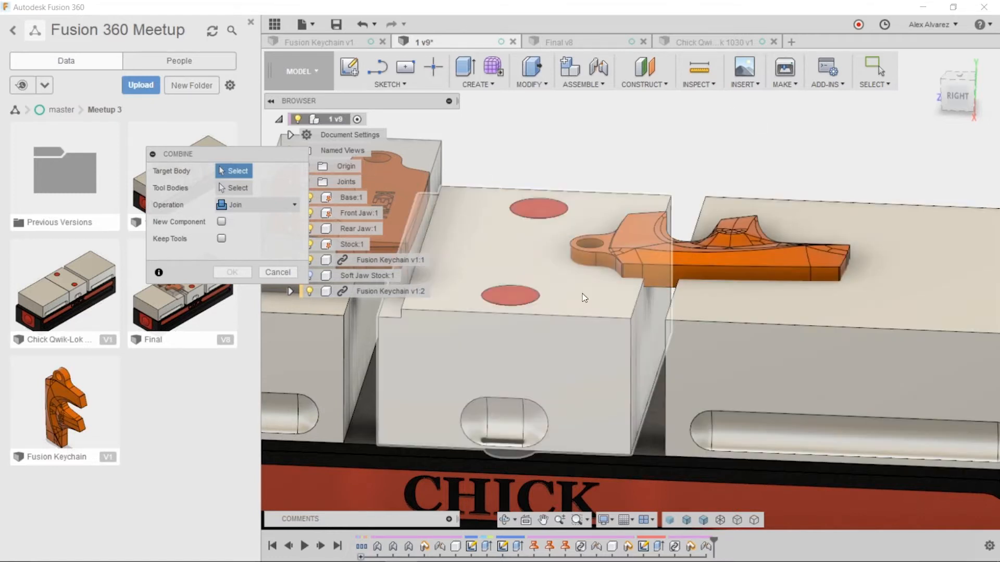
pyautogui.click(599, 302)
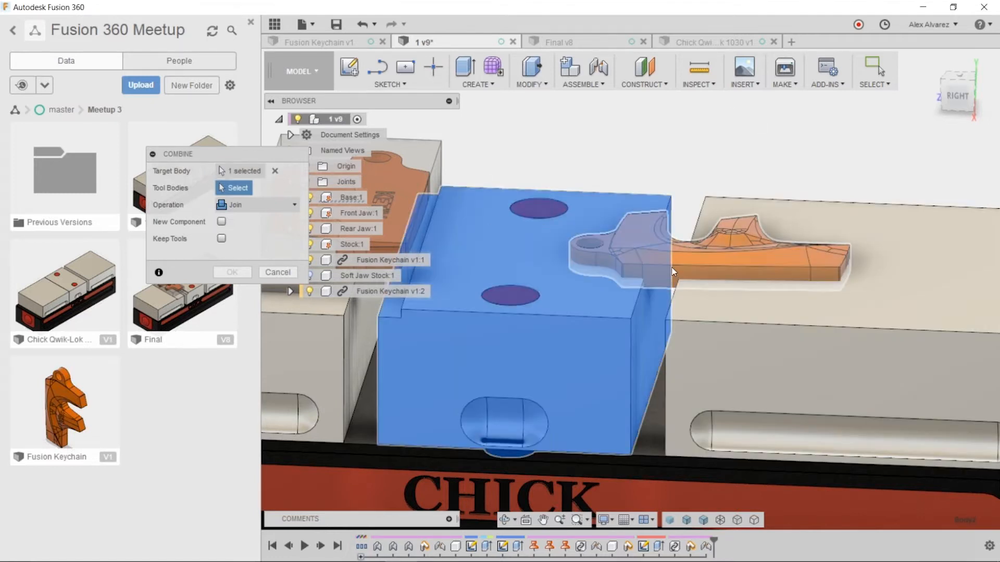
pyautogui.click(655, 260)
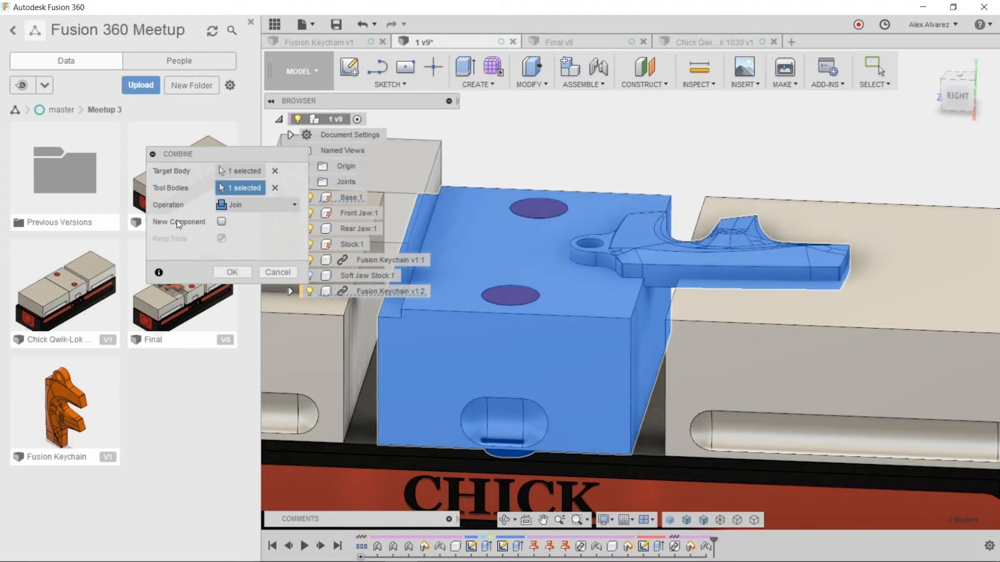
pyautogui.click(257, 207)
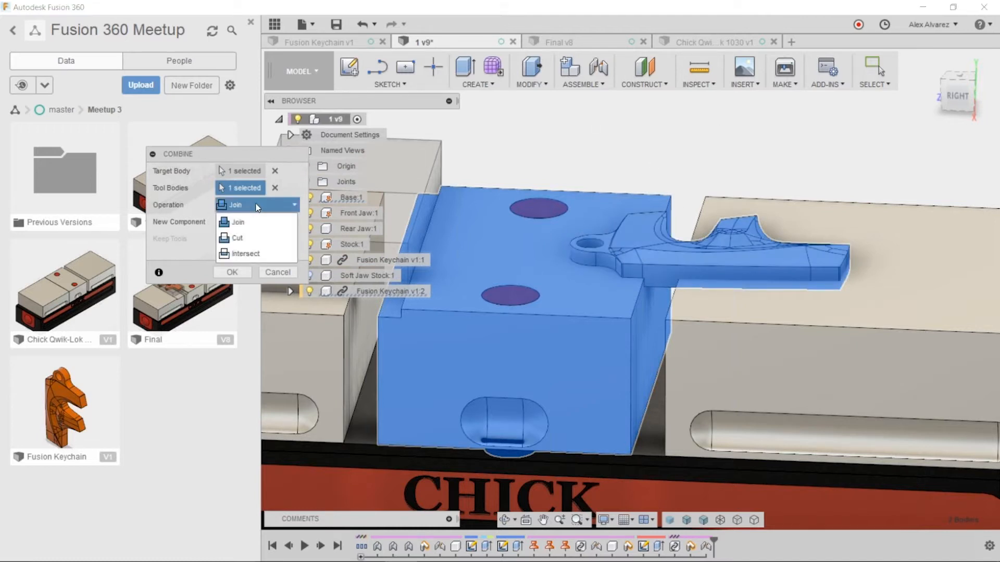
pyautogui.click(250, 236)
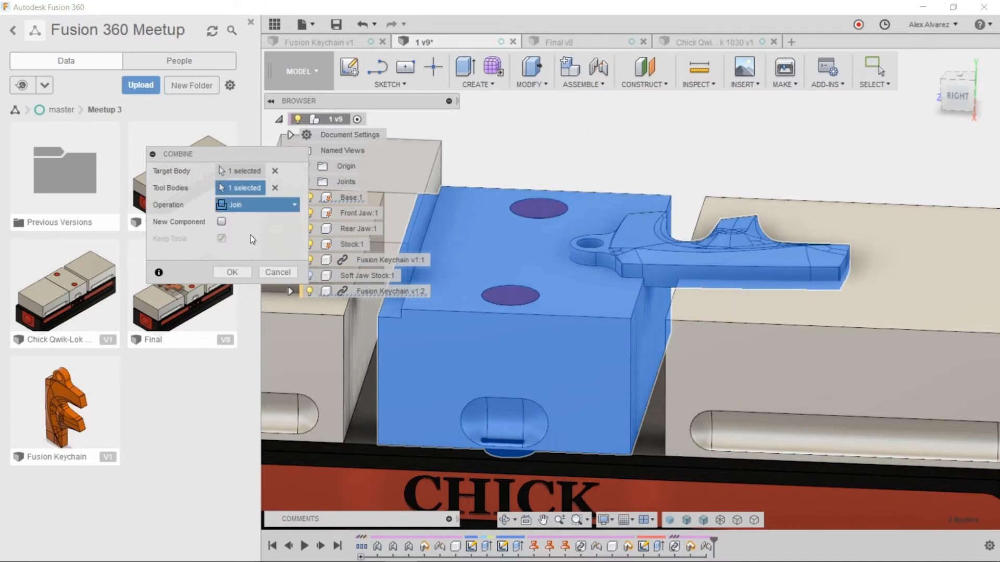
pyautogui.click(234, 272)
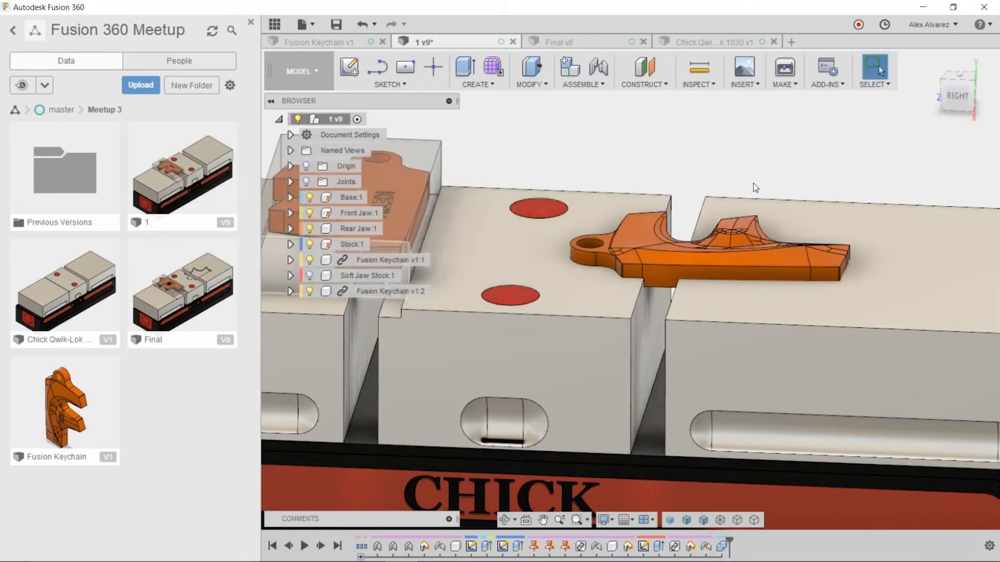
# Cut the keychain copy's shape out of the rear jaw with another Combine
pyautogui.rightClick(704, 151)
pyautogui.click(704, 112)
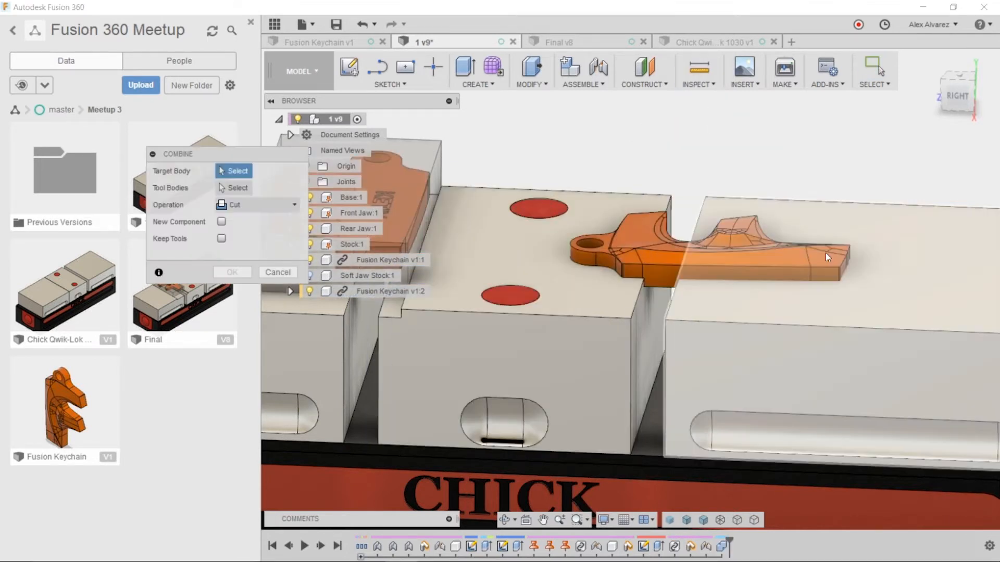
pyautogui.click(885, 240)
pyautogui.click(772, 254)
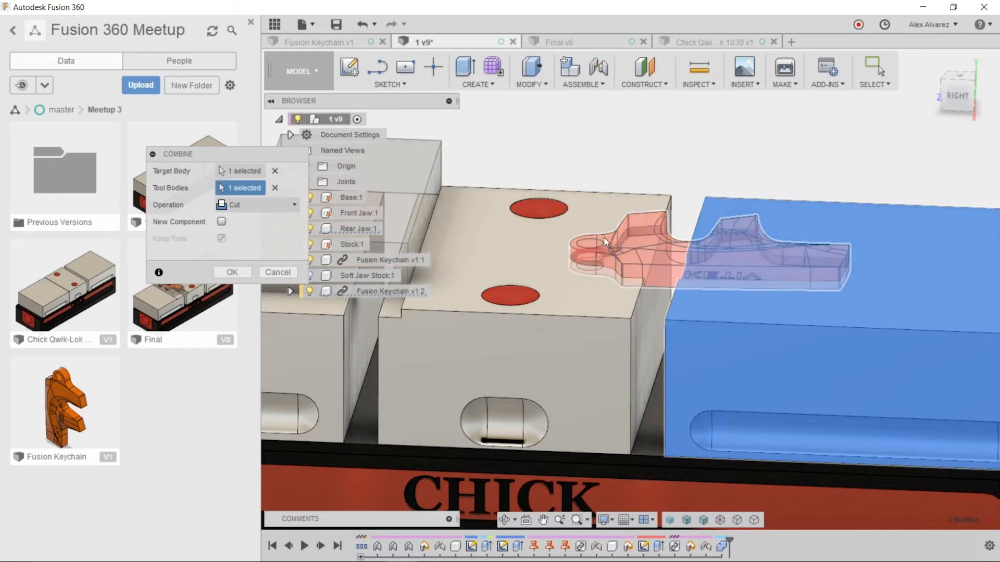
pyautogui.click(232, 272)
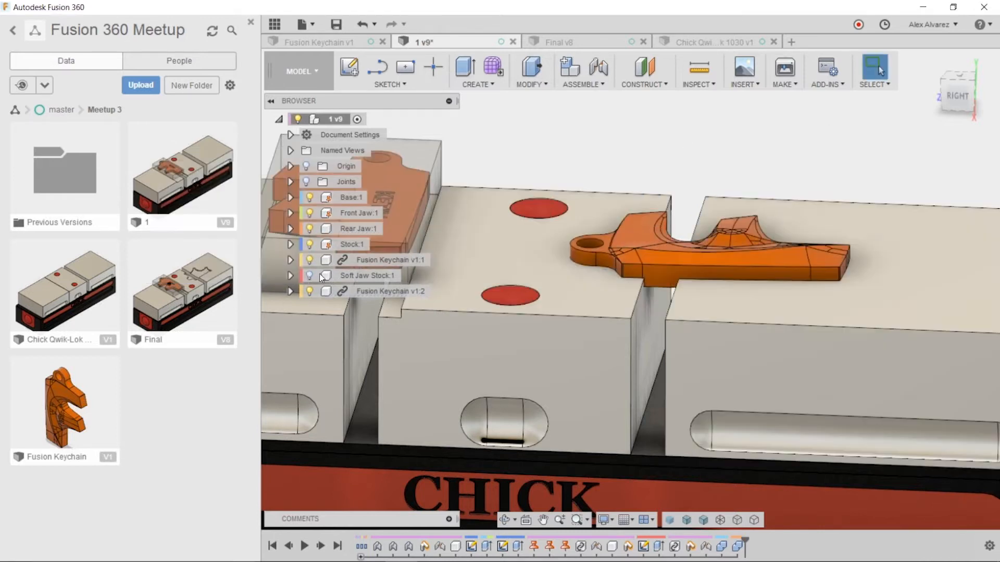
# Hide the keychain copy and delete the round boss inside the center block's pocket
pyautogui.click(310, 291)
pyautogui.keyDown('shift'); pyautogui.moveTo(698, 138); pyautogui.dragTo(696, 160, button='middle'); pyautogui.keyUp('shift')
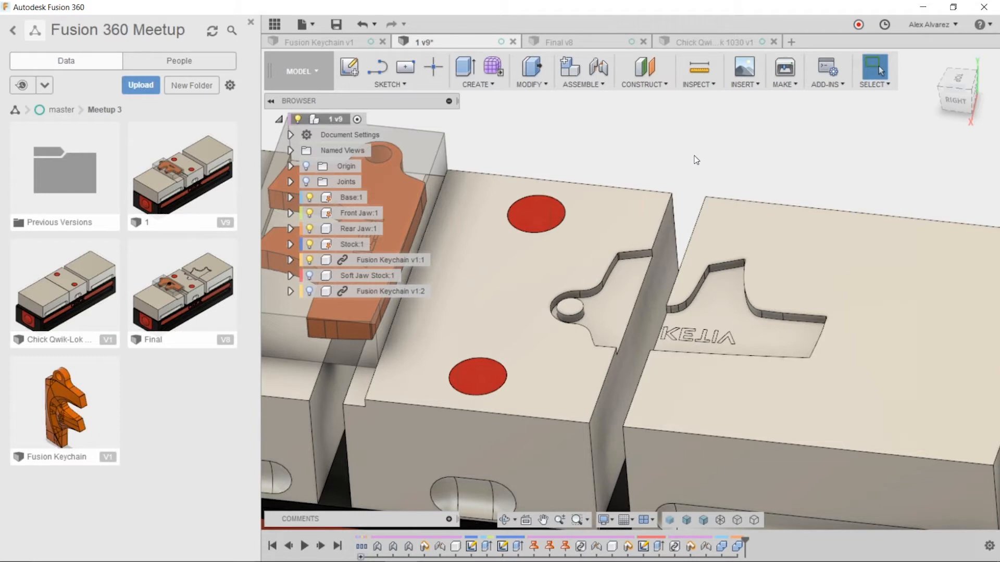
pyautogui.keyDown('shift'); pyautogui.moveTo(752, 120); pyautogui.dragTo(566, 240, button='middle'); pyautogui.keyUp('shift')
pyautogui.scroll(6, 503, 307)
pyautogui.click(515, 321)
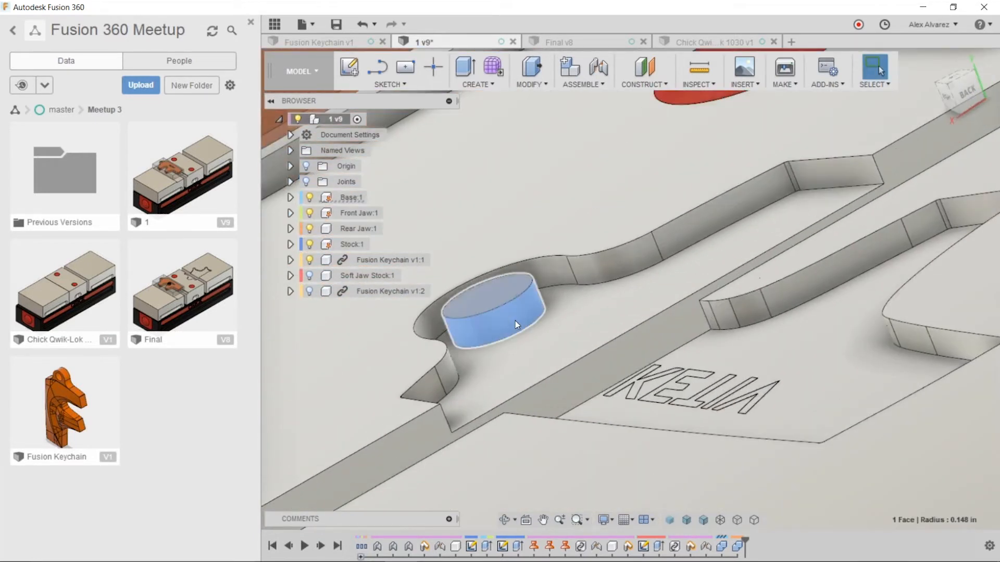
pyautogui.press('Delete')
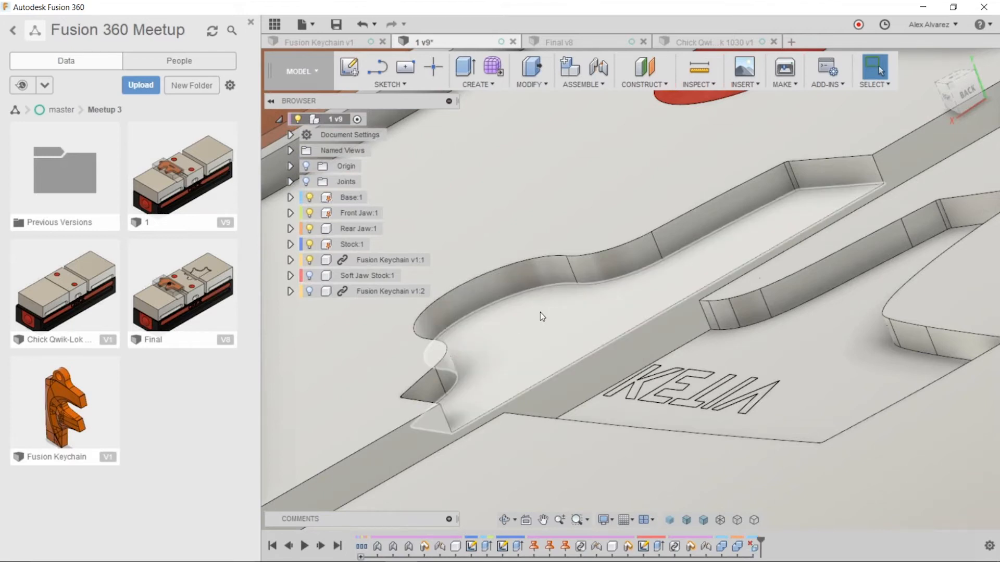
# Delete the narrow side faces of the letter K on the floor of the rear jaw's pocket
pyautogui.scroll(-5, 565, 289)
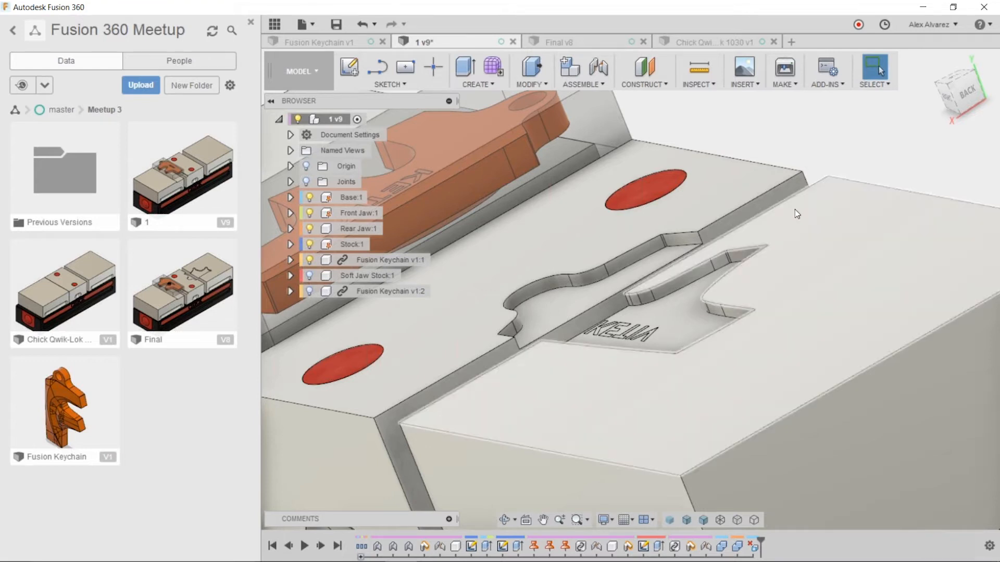
pyautogui.keyDown('shift'); pyautogui.moveTo(882, 218); pyautogui.dragTo(714, 273, button='middle'); pyautogui.keyUp('shift')
pyautogui.scroll(12, 701, 257)
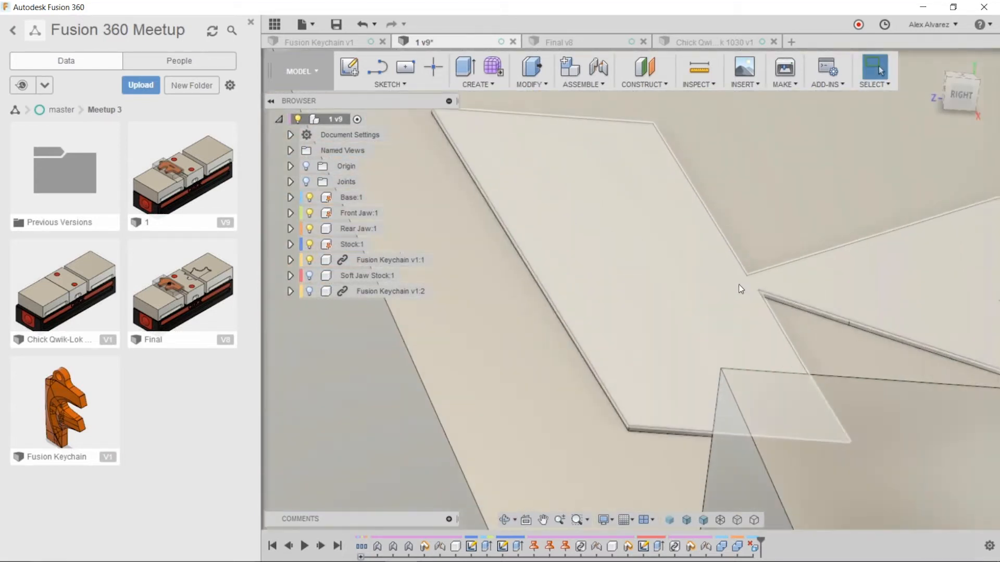
pyautogui.scroll(5, 739, 284)
pyautogui.click(800, 304)
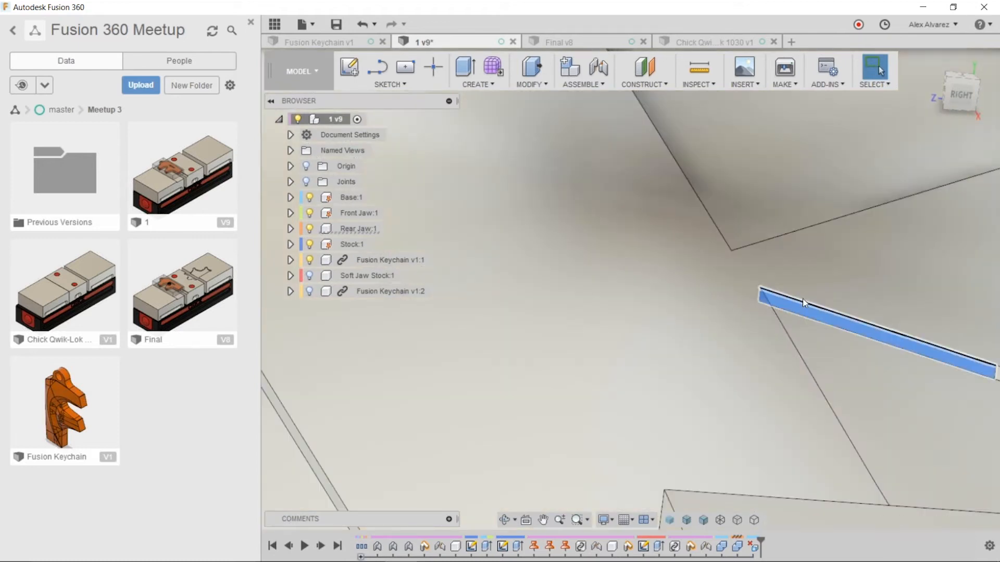
pyautogui.press('Delete')
pyautogui.click(823, 318)
pyautogui.press('Delete')
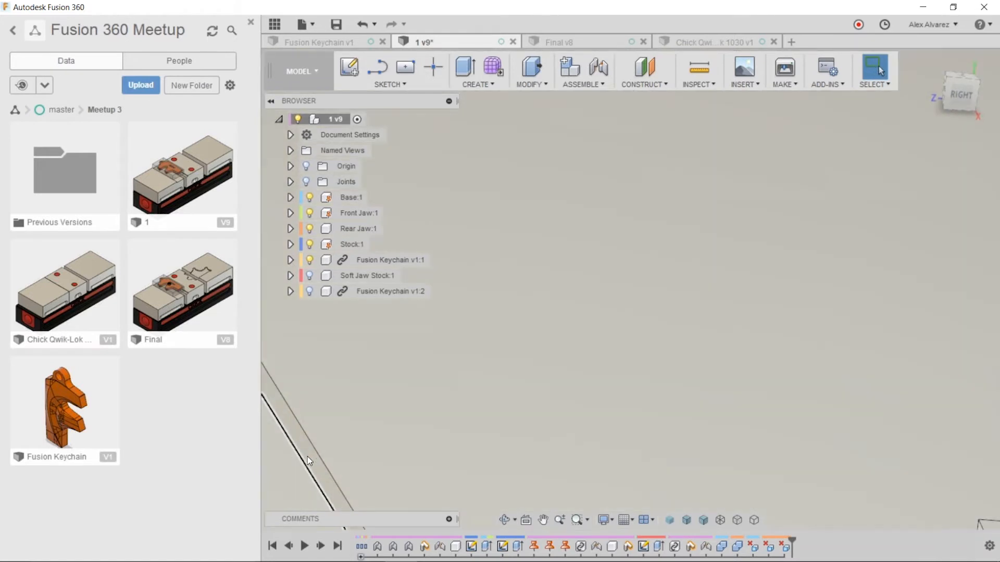
pyautogui.click(307, 457)
pyautogui.press('Delete')
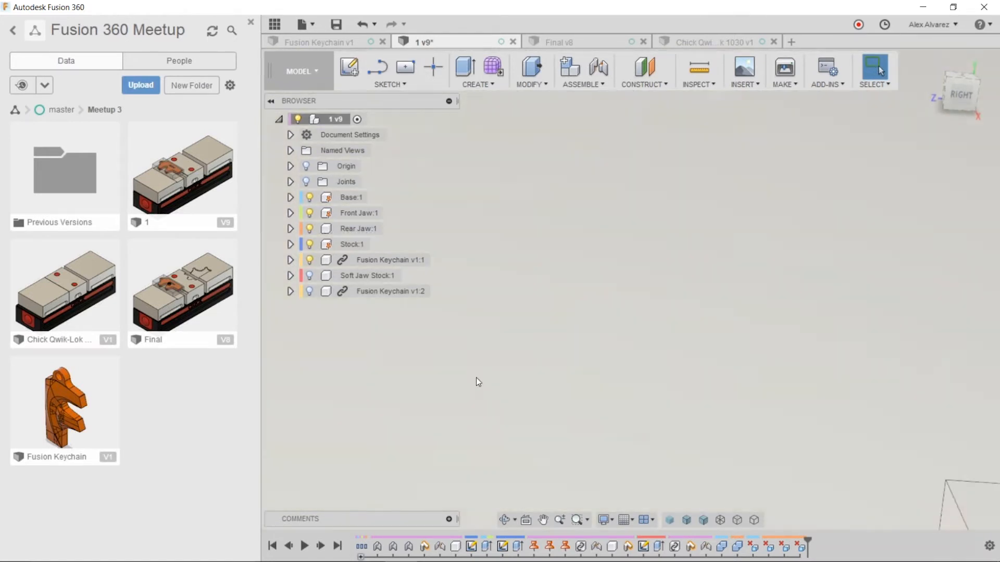
# Delete the narrow side face of the letter E on the rear jaw's pocket floor
pyautogui.scroll(-5, 633, 338)
pyautogui.moveTo(786, 306); pyautogui.dragTo(382, 431, button='middle')
pyautogui.scroll(-2, 791, 308)
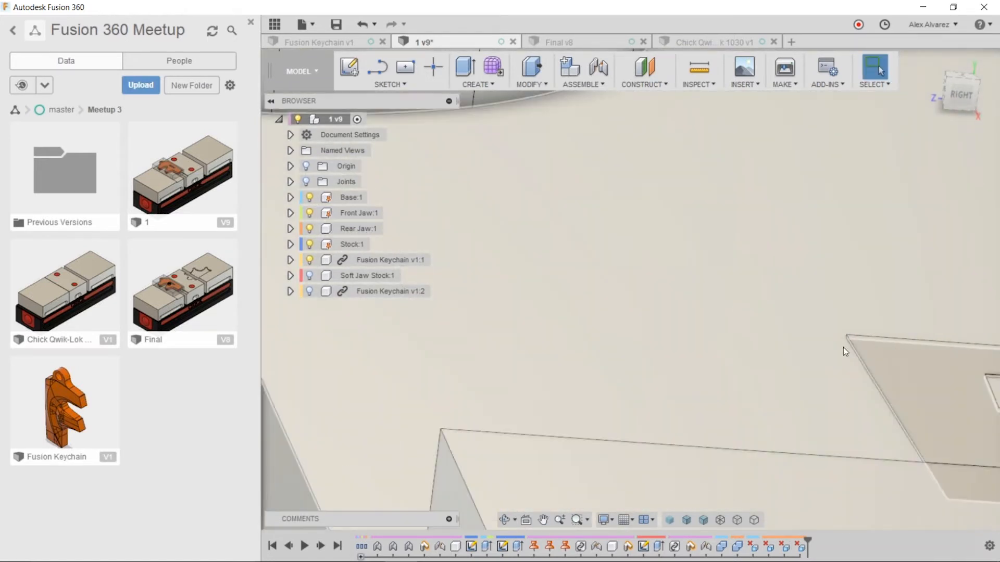
pyautogui.scroll(5, 867, 377)
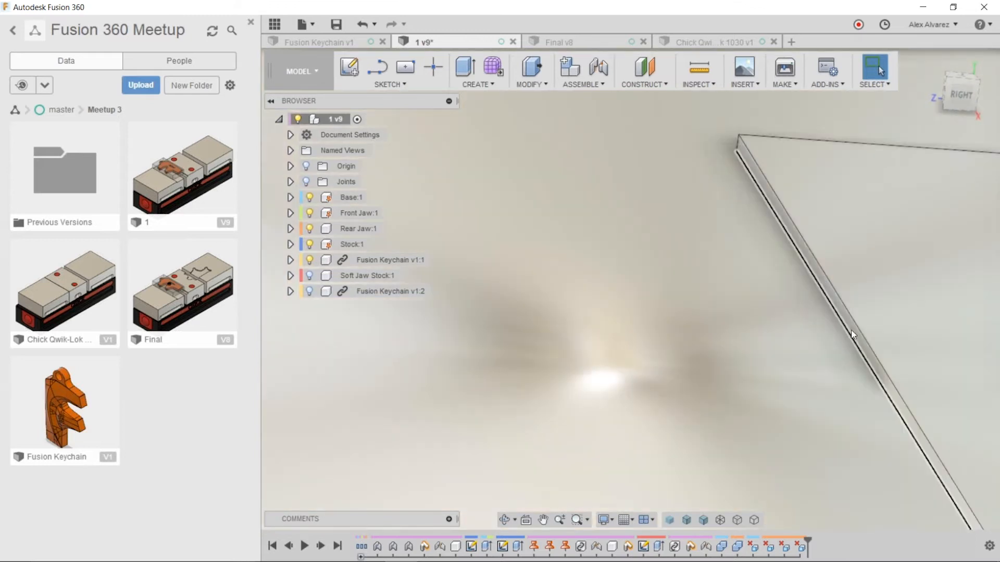
pyautogui.click(849, 325)
pyautogui.press('Delete')
# Delete the narrow side face of the letter T on the rear jaw's pocket floor
pyautogui.scroll(-6, 848, 323)
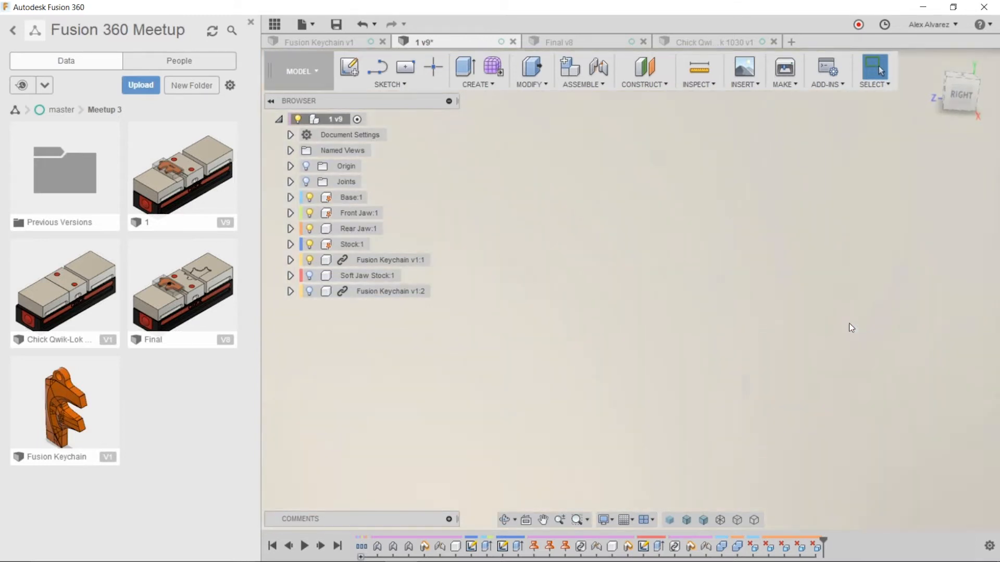
pyautogui.moveTo(849, 323); pyautogui.dragTo(454, 410, button='middle')
pyautogui.scroll(-2, 454, 410)
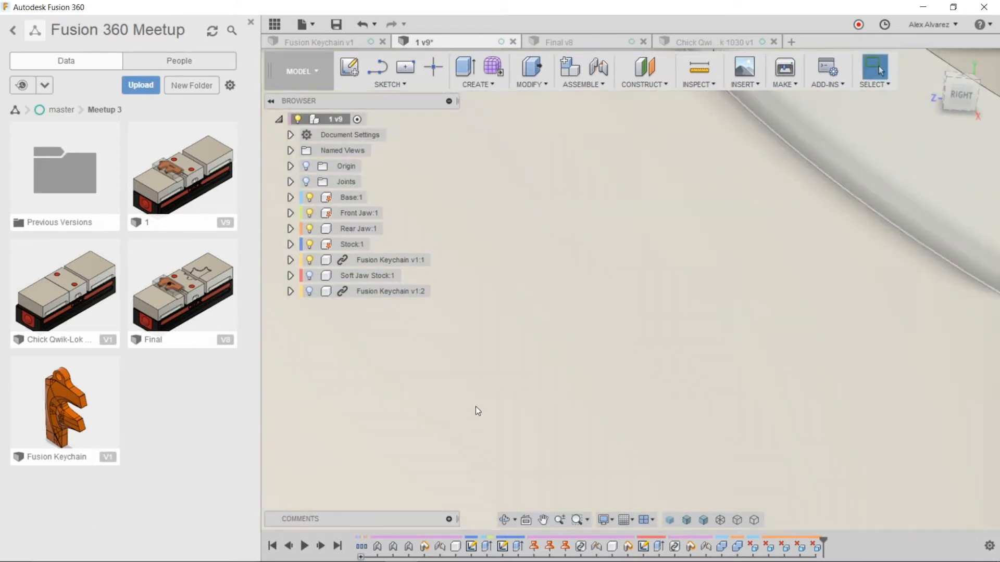
pyautogui.scroll(-3, 458, 410)
pyautogui.scroll(-4, 726, 377)
pyautogui.scroll(3, 678, 448)
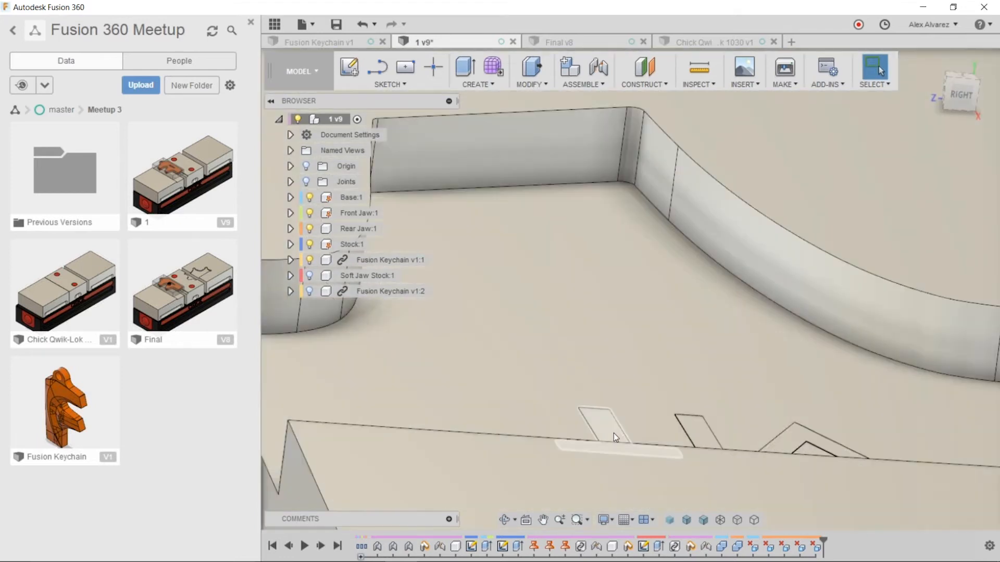
pyautogui.scroll(10, 614, 433)
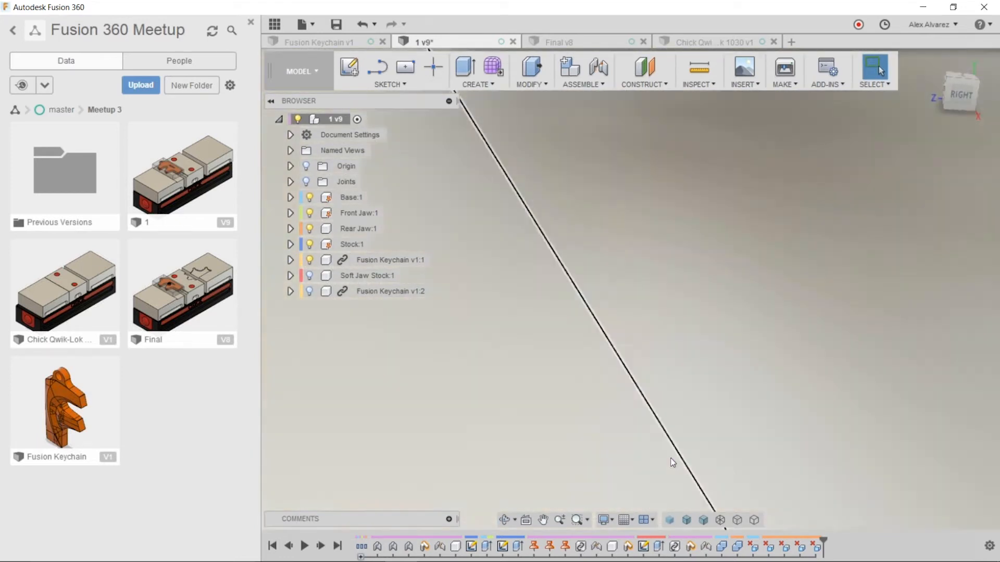
pyautogui.scroll(3, 651, 461)
pyautogui.moveTo(602, 449); pyautogui.dragTo(269, 485, button='middle')
pyautogui.scroll(-3, 270, 484)
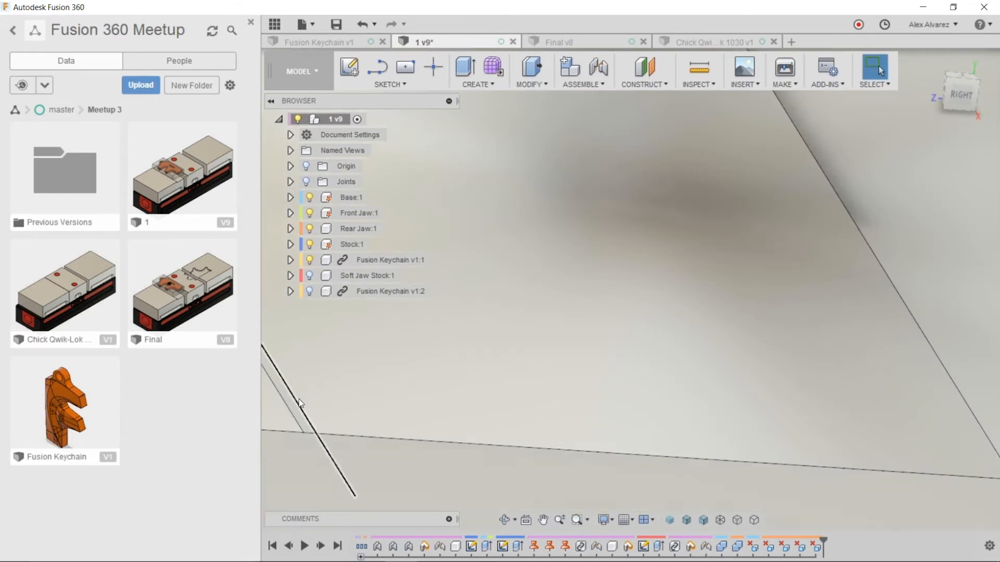
pyautogui.scroll(2, 298, 399)
pyautogui.click(291, 408)
pyautogui.press('Delete')
# Delete the narrow side face of the letter I on the rear jaw's pocket floor
pyautogui.scroll(-5, 739, 311)
pyautogui.moveTo(819, 283); pyautogui.dragTo(269, 454, button='middle')
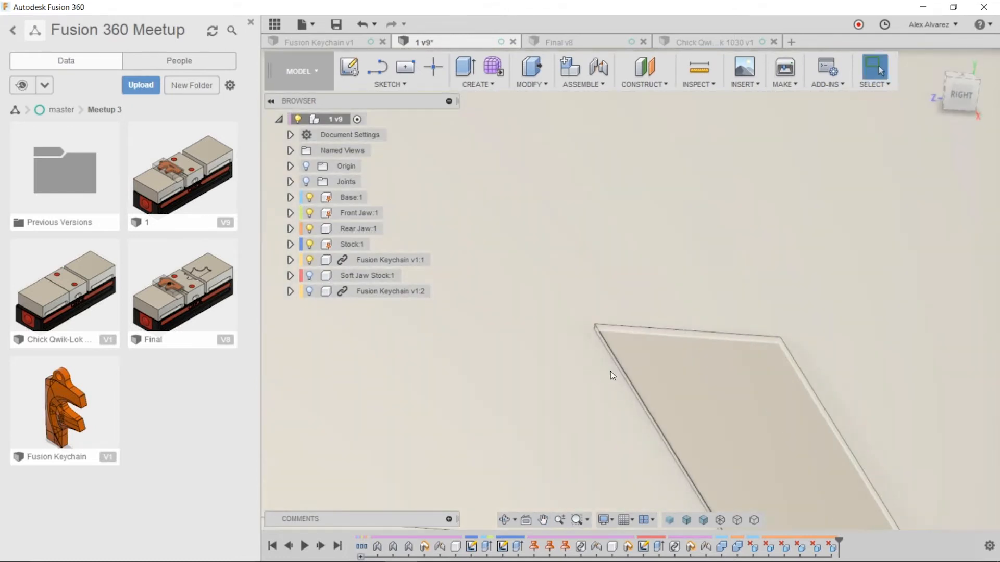
pyautogui.scroll(5, 612, 367)
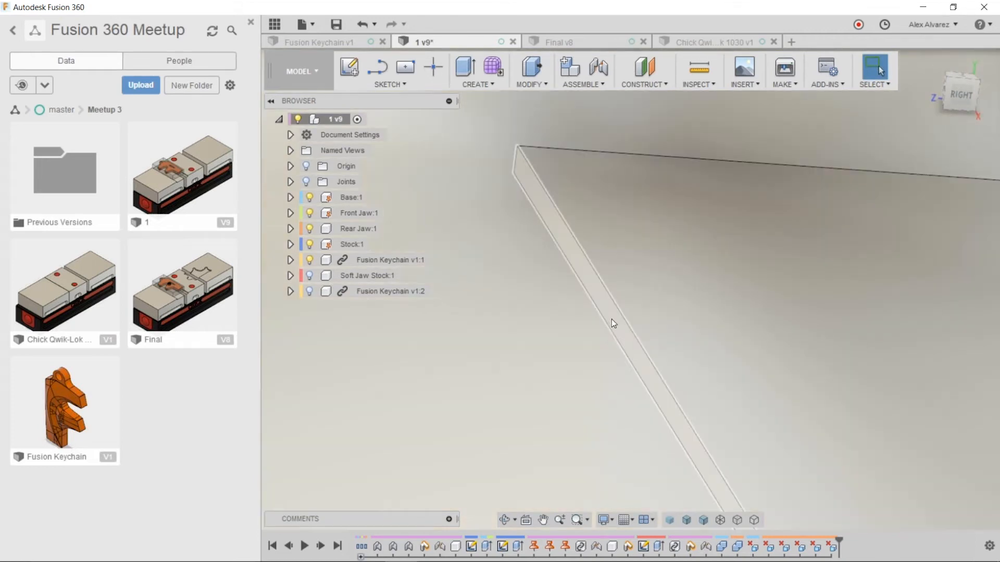
pyautogui.click(612, 320)
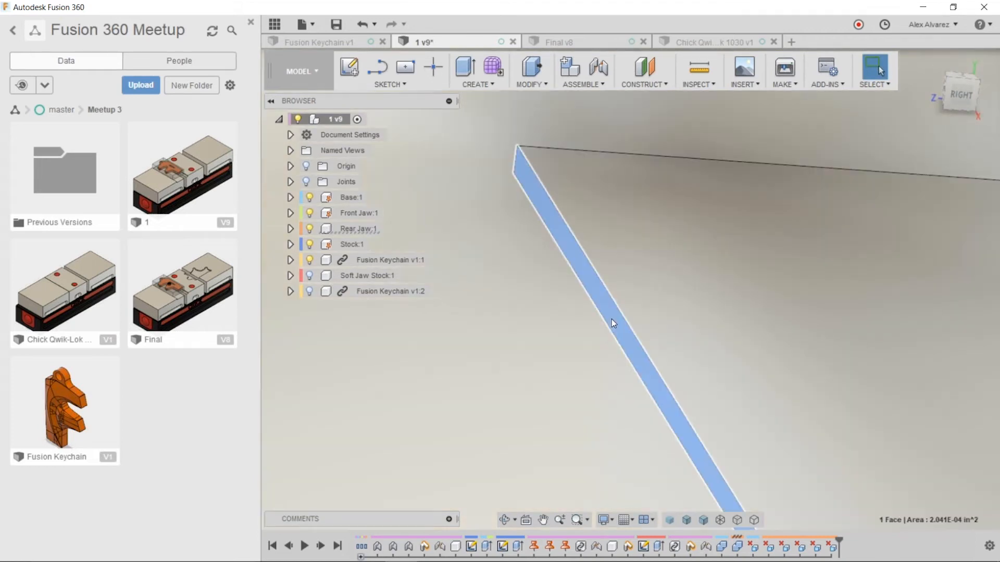
pyautogui.press('Delete')
# Delete two narrow side faces on the inner edges of the letter V on the rear jaw's pocket floor
pyautogui.scroll(-2, 611, 327)
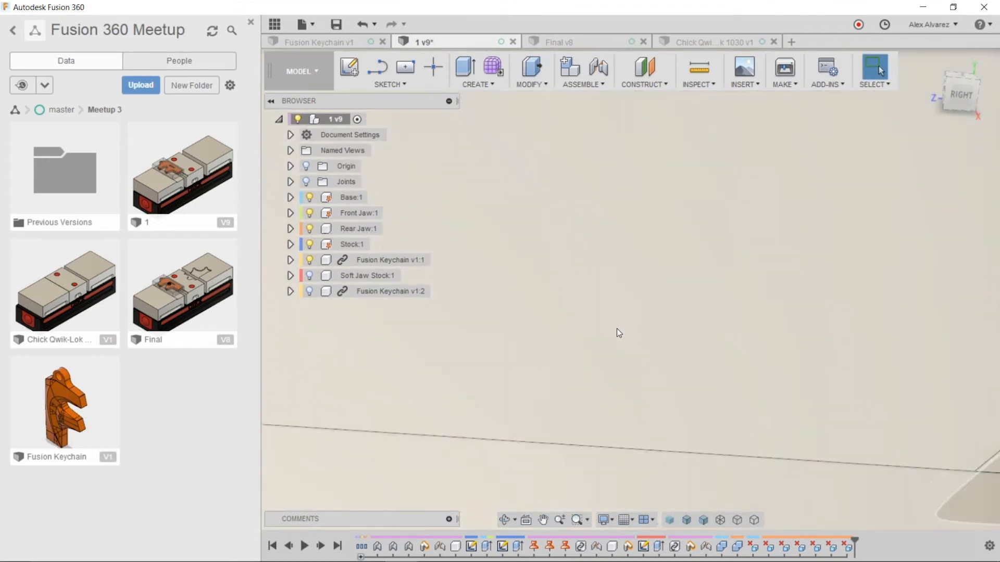
pyautogui.scroll(-2, 617, 329)
pyautogui.moveTo(816, 320); pyautogui.dragTo(570, 311, button='middle')
pyautogui.scroll(3, 763, 368)
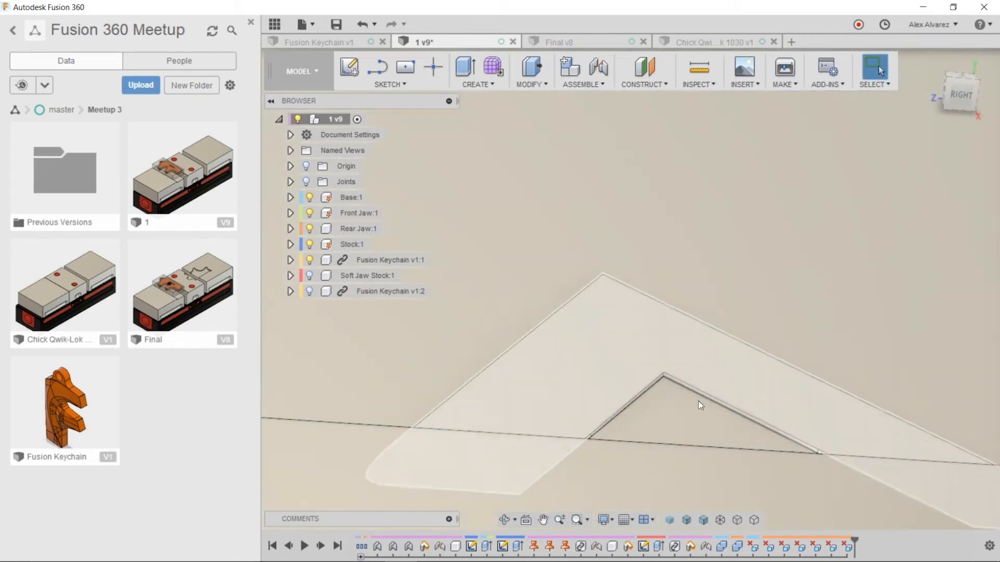
pyautogui.scroll(4, 678, 385)
pyautogui.click(663, 346)
pyautogui.press('Delete')
pyautogui.scroll(2, 520, 359)
pyautogui.click(520, 353)
pyautogui.press('Delete')
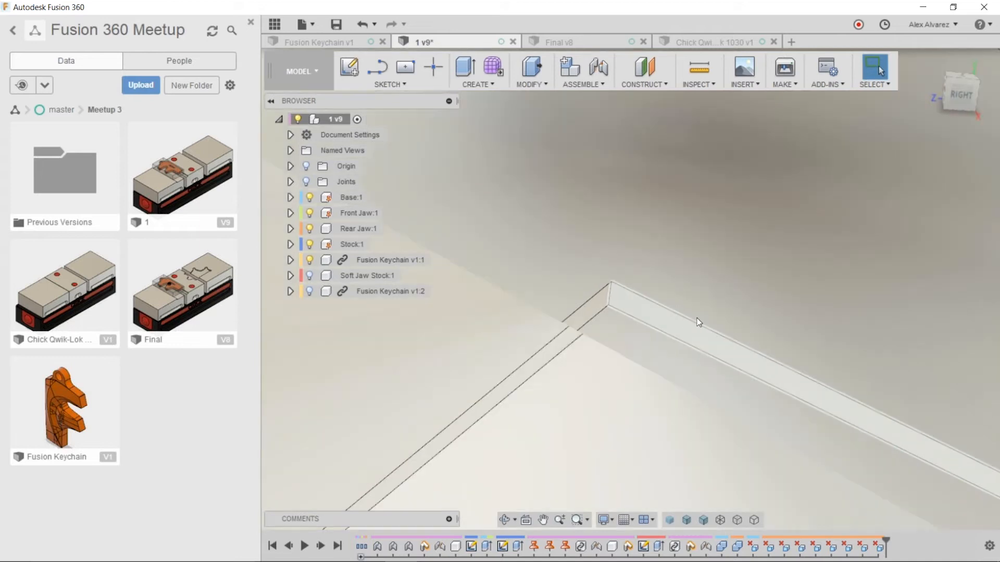
# Delete the last two narrow faces of the KETIV lettering in the rear jaw's pocket
pyautogui.scroll(-5, 698, 323)
pyautogui.scroll(3, 591, 136)
pyautogui.keyDown('shift'); pyautogui.moveTo(768, 242); pyautogui.dragTo(583, 311, button='middle'); pyautogui.keyUp('shift')
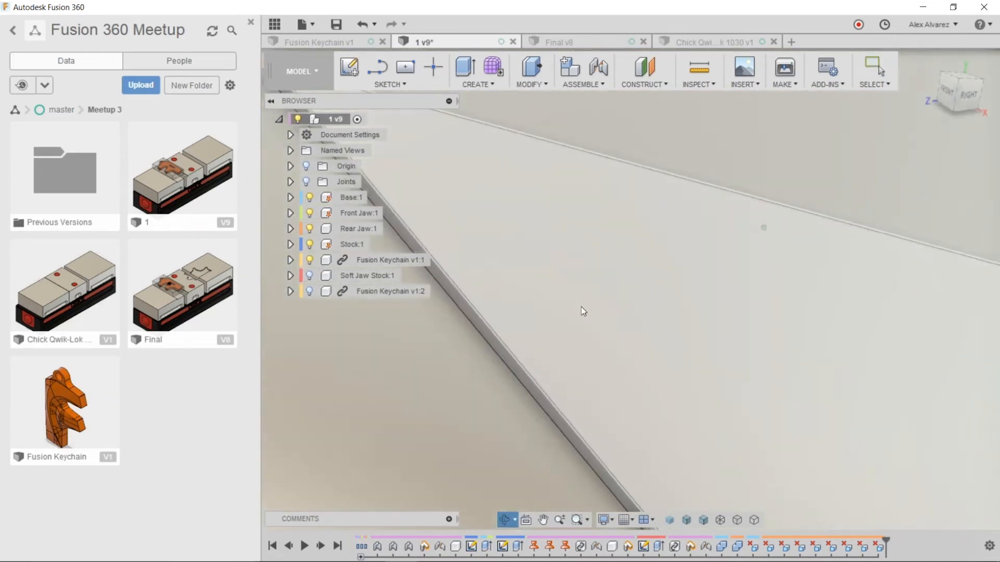
pyautogui.click(479, 346)
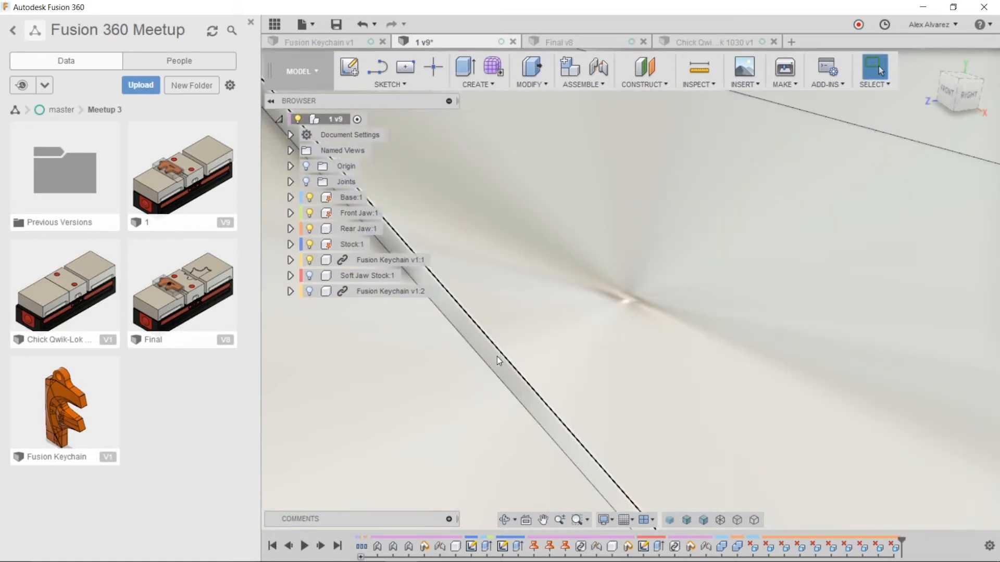
pyautogui.click(497, 358)
pyautogui.moveTo(495, 361); pyautogui.dragTo(642, 288, button='middle')
pyautogui.scroll(-5, 643, 286)
pyautogui.keyDown('shift'); pyautogui.moveTo(726, 161); pyautogui.dragTo(711, 224, button='middle'); pyautogui.keyUp('shift')
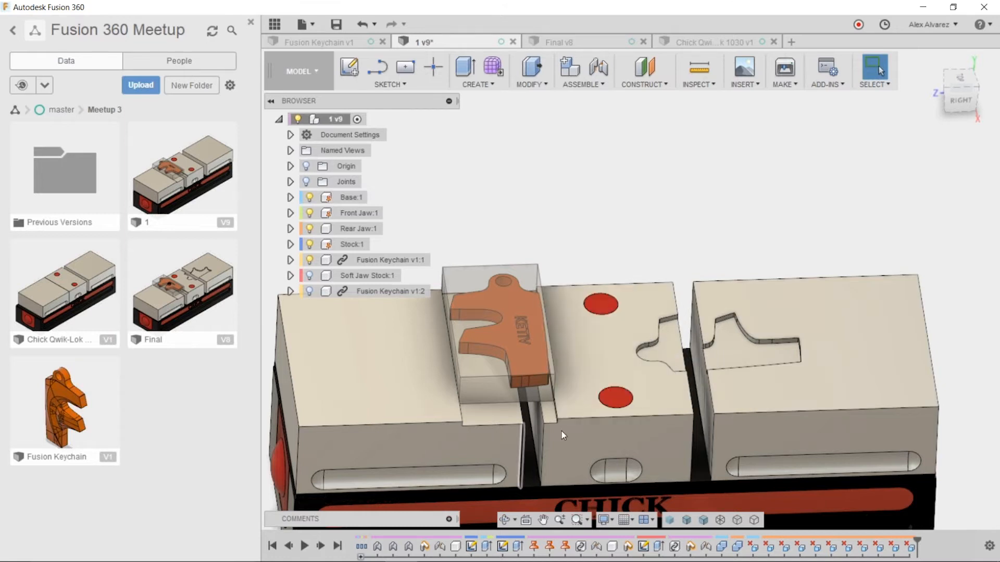
# Create a sketch on the top face of the vise's center block
pyautogui.scroll(4, 677, 333)
pyautogui.keyDown('shift'); pyautogui.moveTo(682, 199); pyautogui.dragTo(709, 214, button='middle'); pyautogui.keyUp('shift')
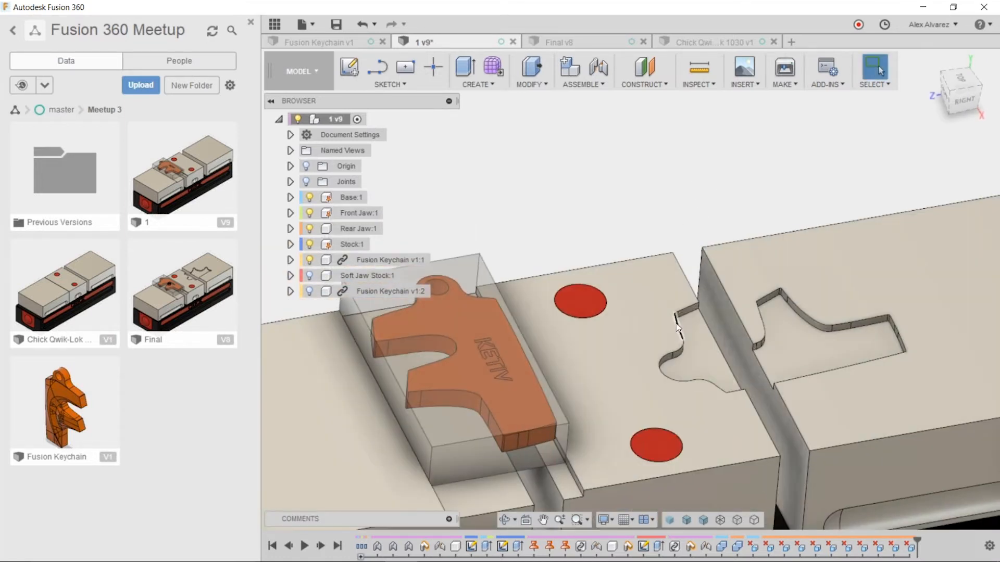
pyautogui.scroll(5, 677, 311)
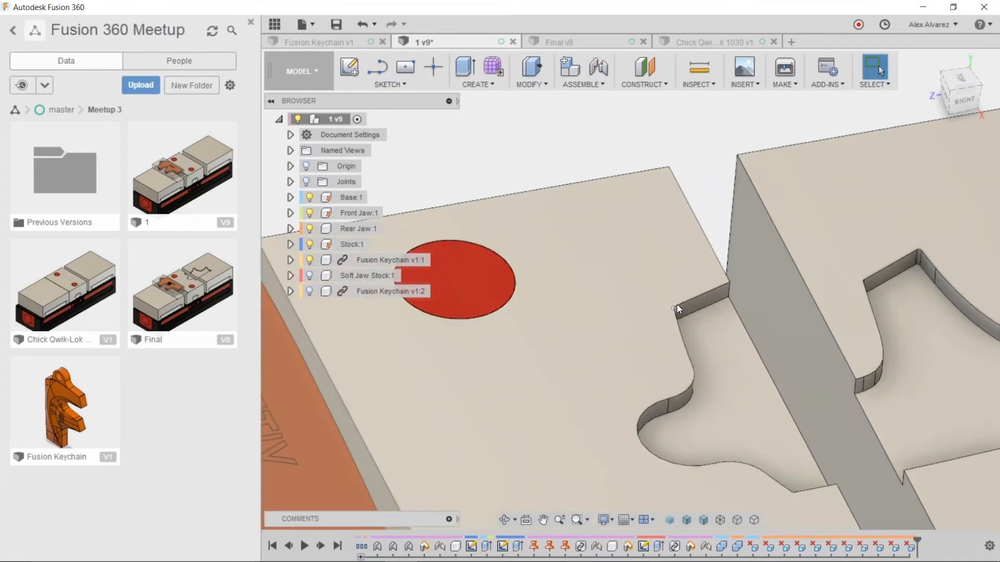
pyautogui.scroll(-2, 693, 338)
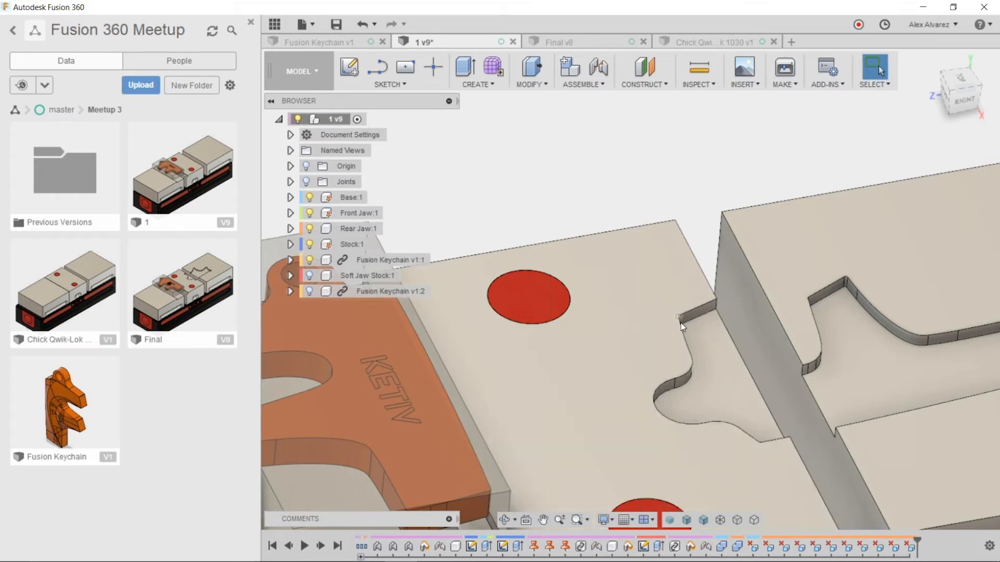
pyautogui.scroll(3, 683, 318)
pyautogui.click(954, 78)
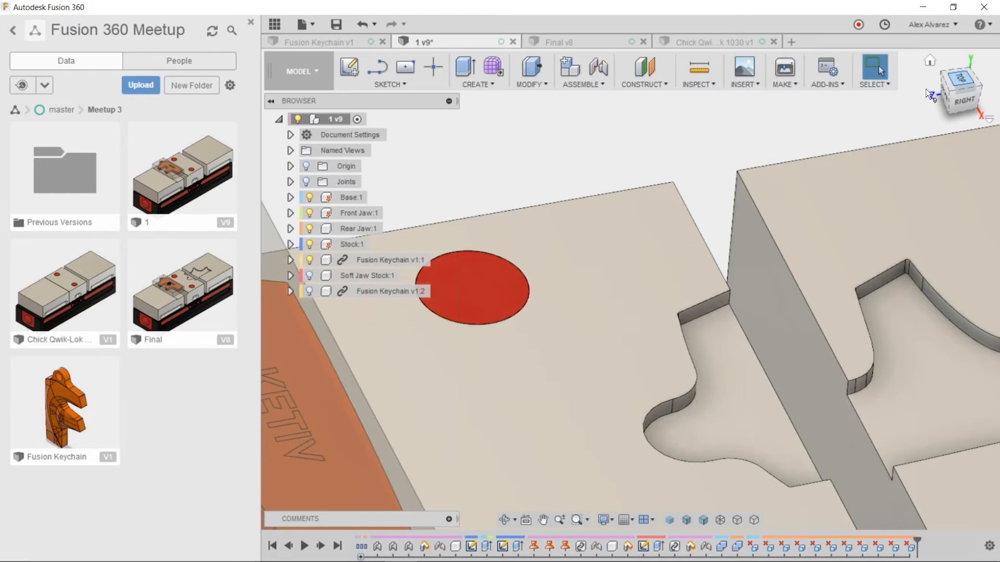
pyautogui.rightClick(683, 248)
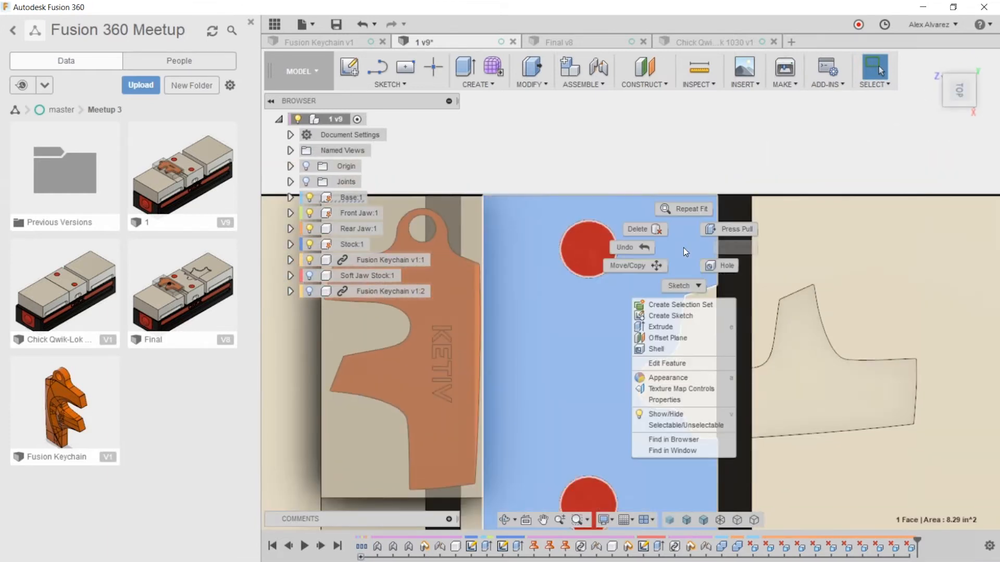
pyautogui.click(679, 317)
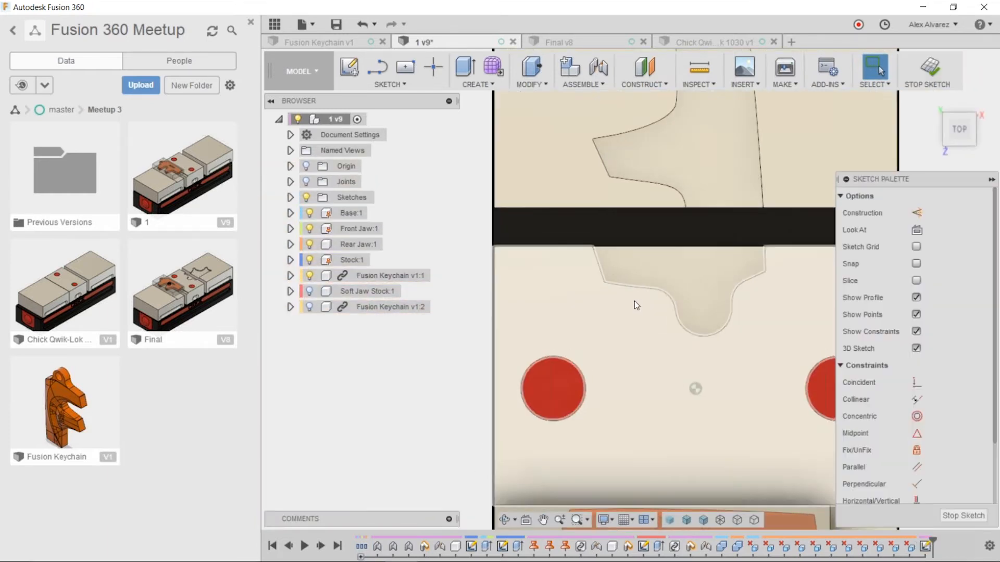
# Sketch a circle centered on the sharp inner corner where the center block pocket's slanted edge meets its curved outline
pyautogui.scroll(2, 634, 301)
pyautogui.press('c')
pyautogui.scroll(2, 605, 284)
pyautogui.scroll(2, 604, 284)
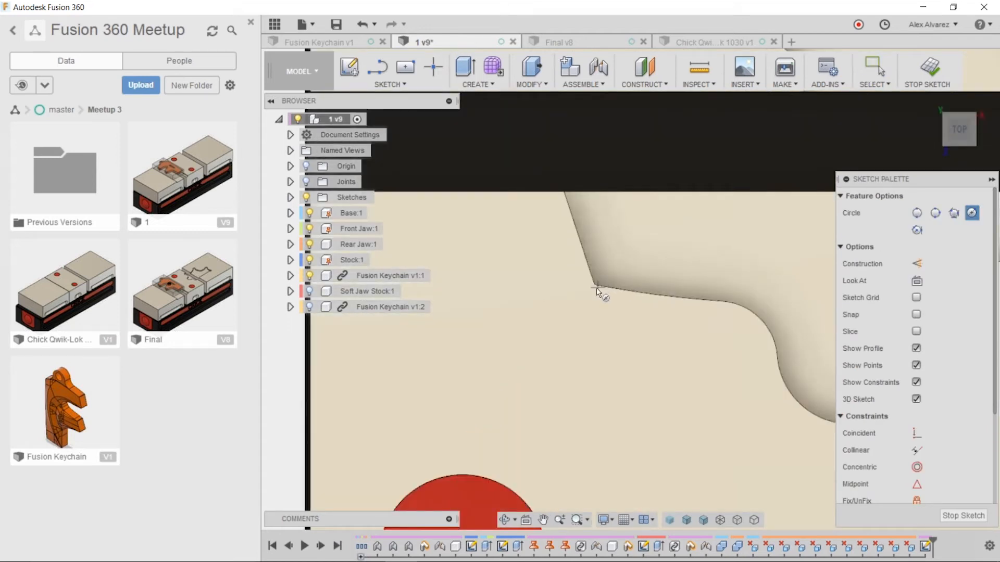
pyautogui.click(597, 282)
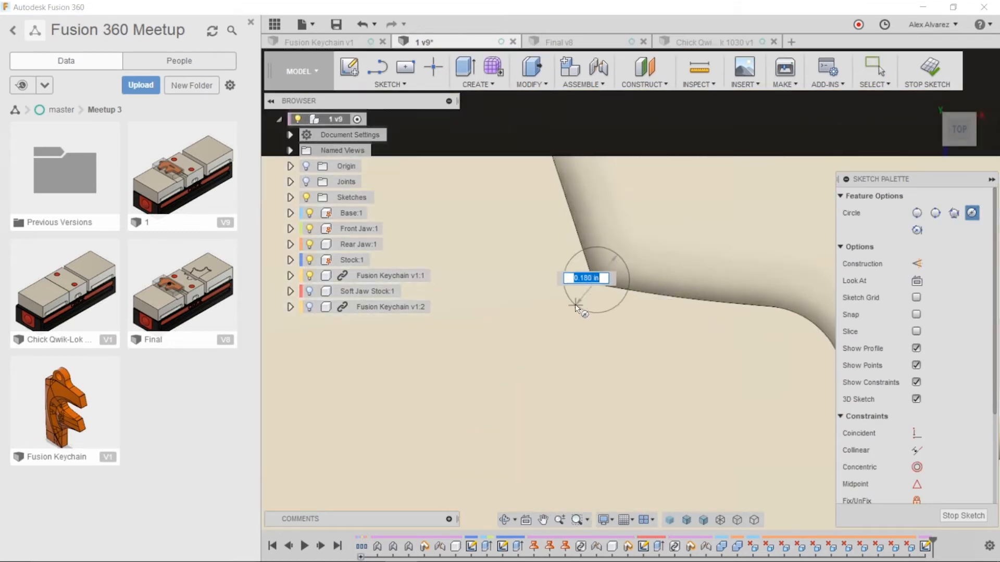
pyautogui.click(549, 327)
# Sketch a circle about 0.25 in in diameter centered on the opposite sharp corner of the center block's pocket
pyautogui.scroll(-3, 651, 341)
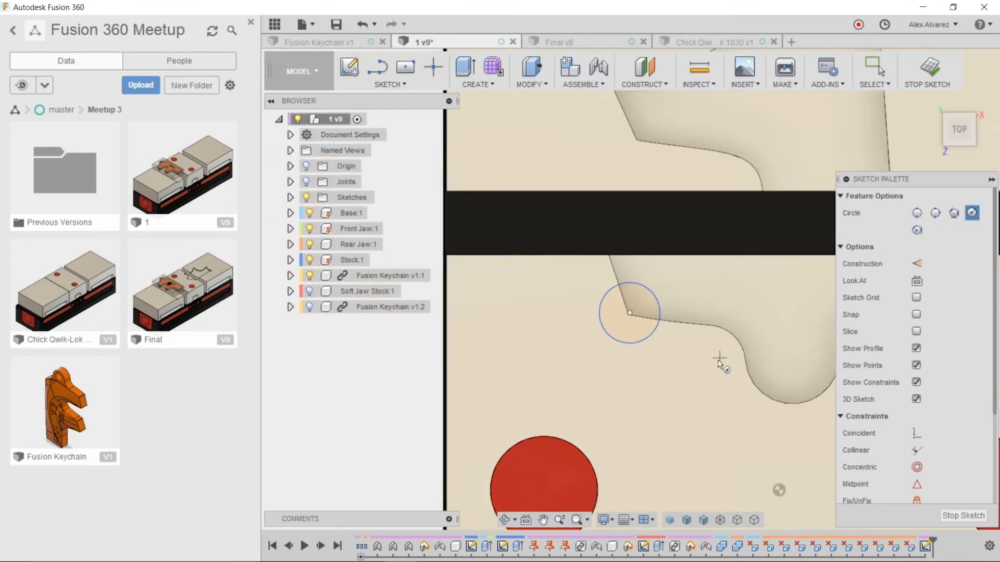
pyautogui.moveTo(718, 360); pyautogui.dragTo(530, 385, button='middle')
pyautogui.scroll(4, 693, 315)
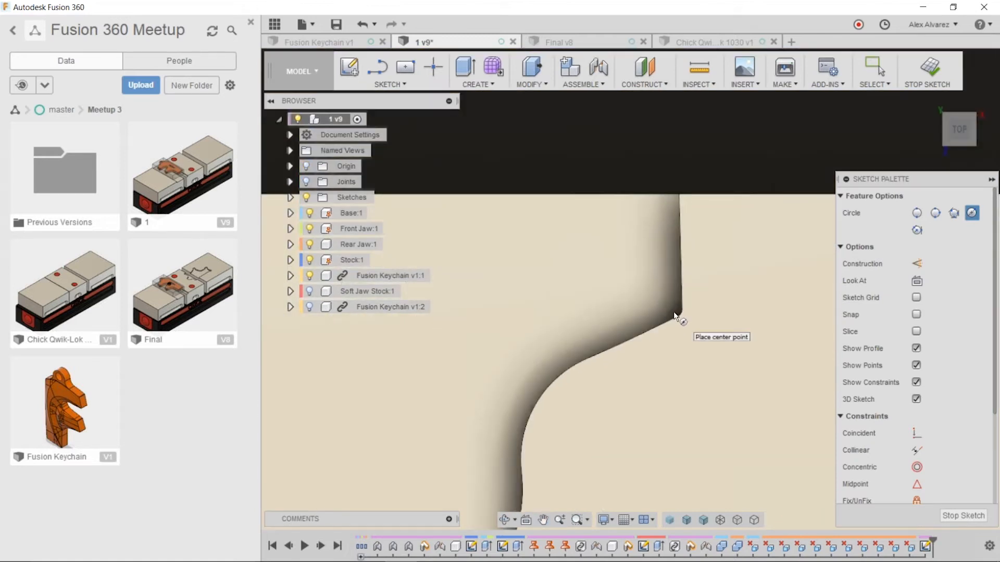
pyautogui.click(676, 313)
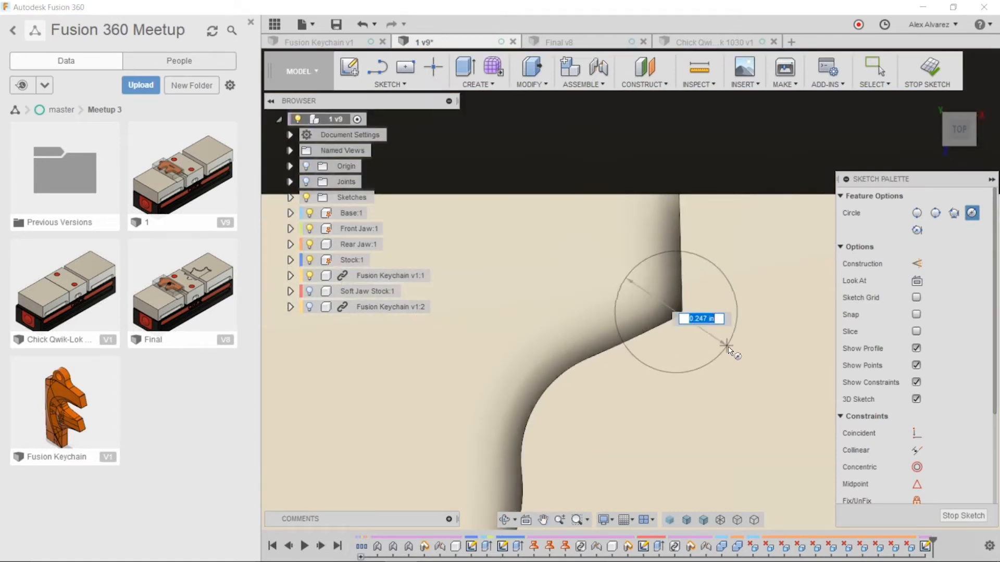
# Sketch a circle centered on one corner at the far end of the rear jaw's pocket
pyautogui.scroll(-3, 737, 332)
pyautogui.moveTo(737, 245); pyautogui.dragTo(762, 520, button='middle')
pyautogui.scroll(-1, 730, 198)
pyautogui.moveTo(729, 204); pyautogui.dragTo(707, 450, button='middle')
pyautogui.scroll(3, 680, 230)
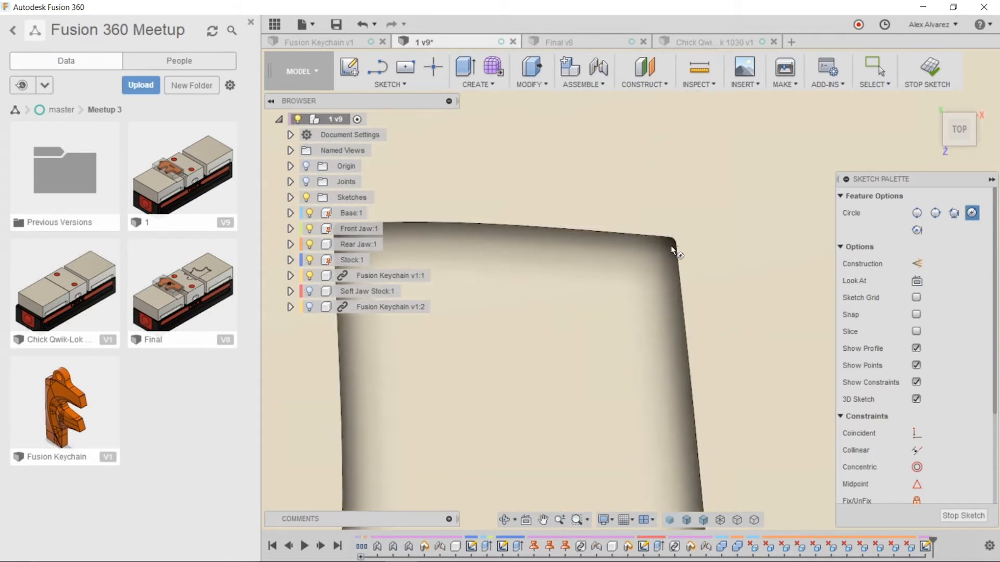
pyautogui.click(671, 246)
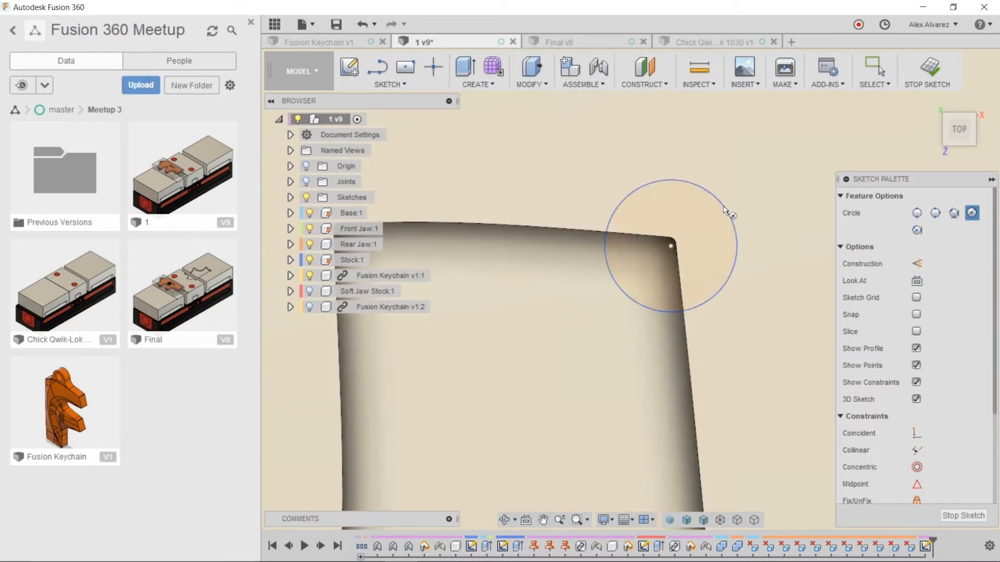
# Sketch a circle centered on the second corner at the far end of the rear jaw's pocket
pyautogui.scroll(-2, 640, 245)
pyautogui.moveTo(584, 249); pyautogui.dragTo(658, 268, button='middle')
pyautogui.scroll(2, 543, 256)
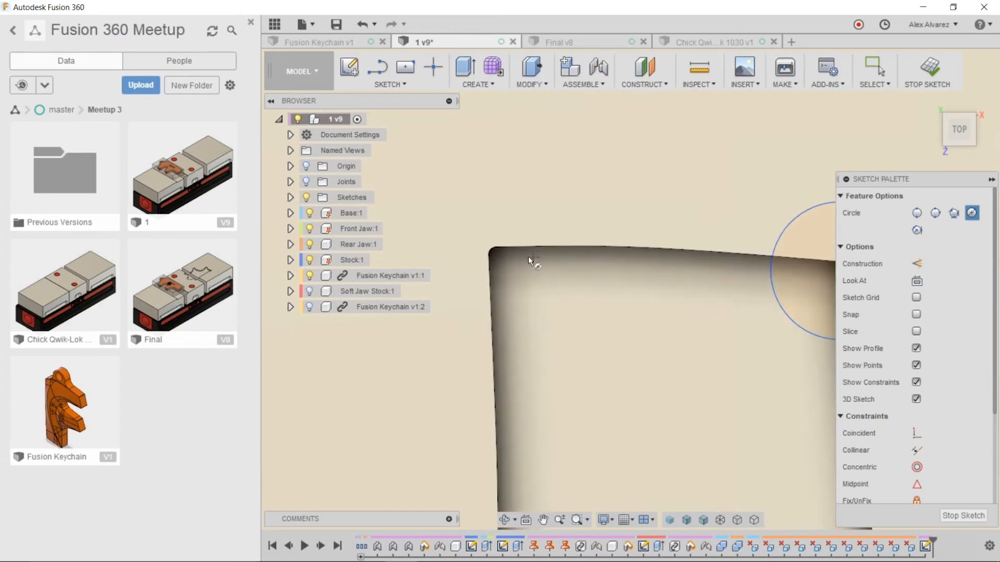
pyautogui.click(494, 252)
pyautogui.click(477, 189)
pyautogui.scroll(-3, 661, 293)
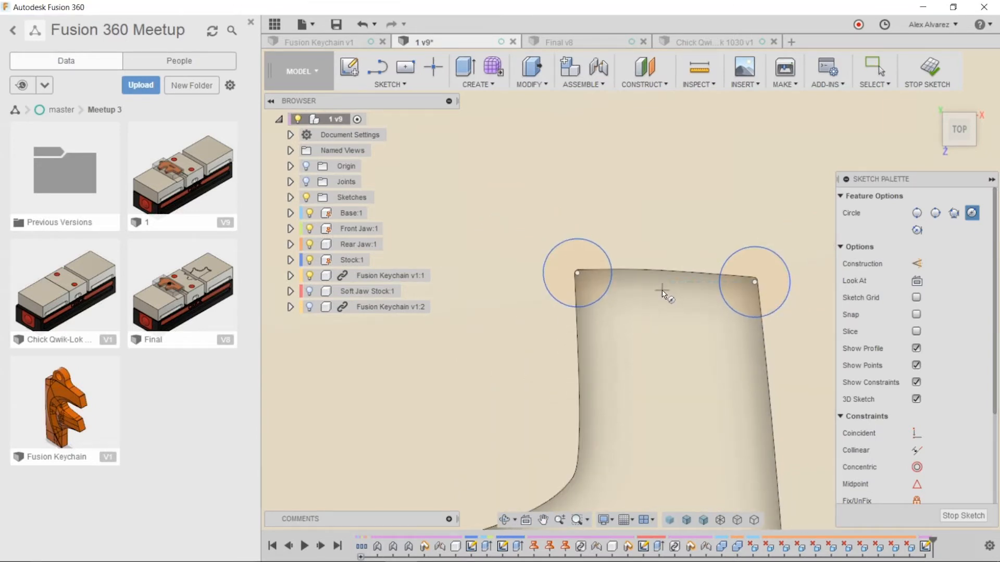
pyautogui.scroll(-2, 662, 294)
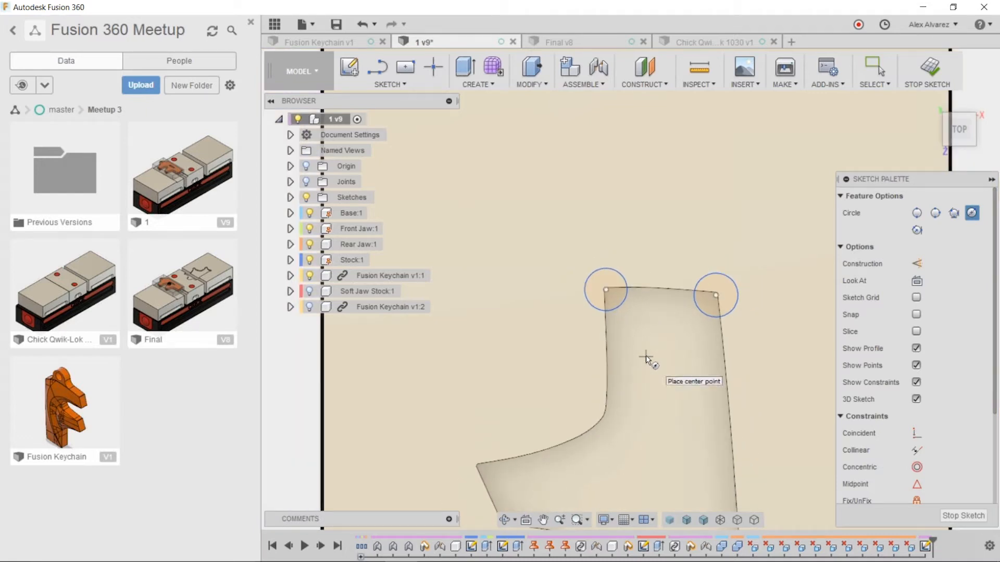
# Sketch a circle centered on the sharp pointed corner of the rear jaw pocket's side branch
pyautogui.moveTo(647, 384); pyautogui.dragTo(702, 277, button='middle')
pyautogui.scroll(2, 535, 374)
pyautogui.scroll(2, 530, 372)
pyautogui.click(532, 344)
pyautogui.click(511, 273)
pyautogui.scroll(-2, 565, 327)
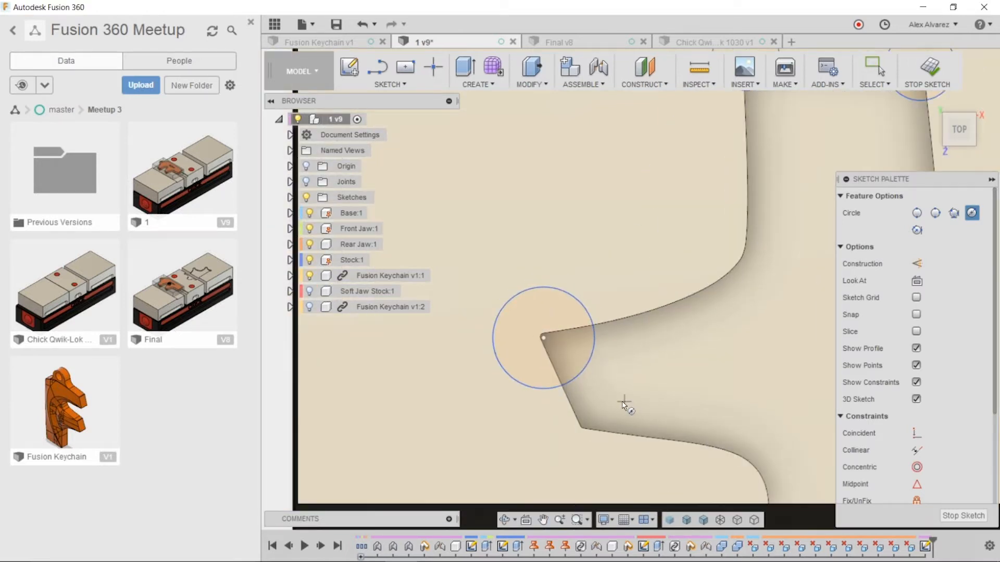
pyautogui.scroll(-2, 659, 348)
pyautogui.scroll(4, 618, 394)
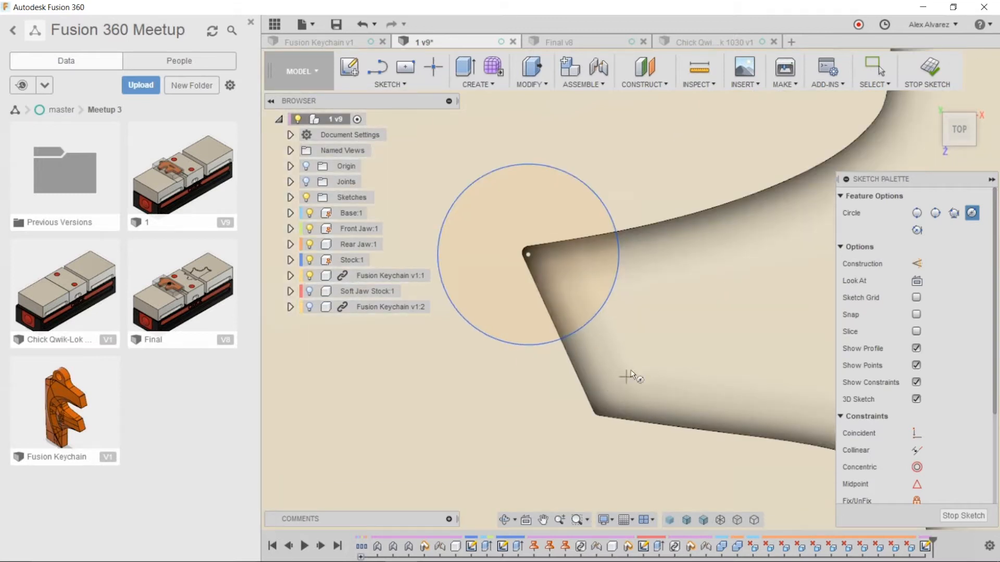
# Apply an Equal constraint to all five corner circles on the center block and rear jaw
pyautogui.scroll(-6, 632, 375)
pyautogui.moveTo(661, 358); pyautogui.dragTo(654, 302, button='middle')
pyautogui.scroll(2, 629, 300)
pyautogui.click(630, 301)
pyautogui.keyDown('ctrl'); pyautogui.click(644, 403); pyautogui.keyUp('ctrl')
pyautogui.keyDown('ctrl'); pyautogui.click(761, 395); pyautogui.keyUp('ctrl')
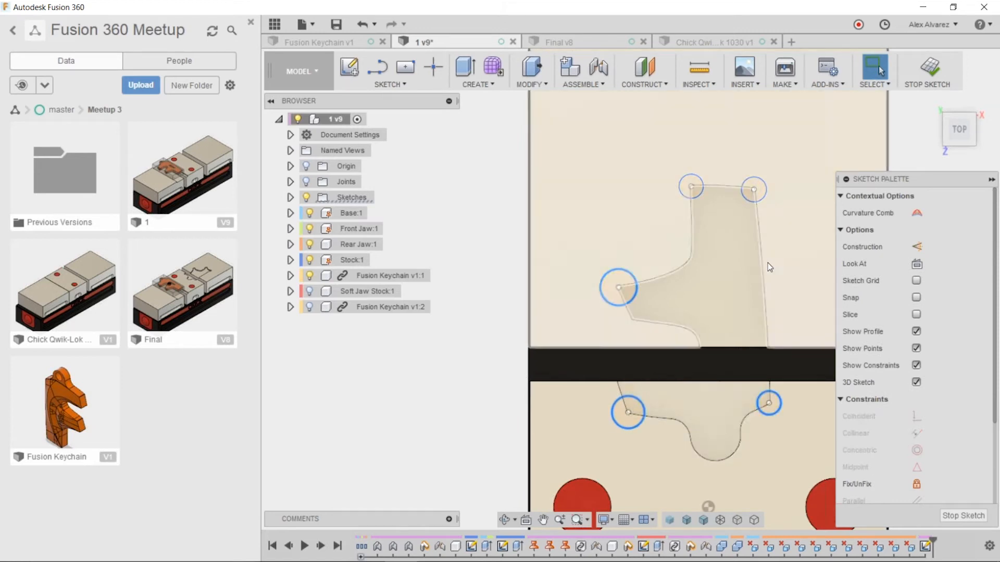
pyautogui.scroll(2, 741, 207)
pyautogui.keyDown('ctrl'); pyautogui.click(758, 183); pyautogui.keyUp('ctrl')
pyautogui.keyDown('ctrl'); pyautogui.click(679, 191); pyautogui.keyUp('ctrl')
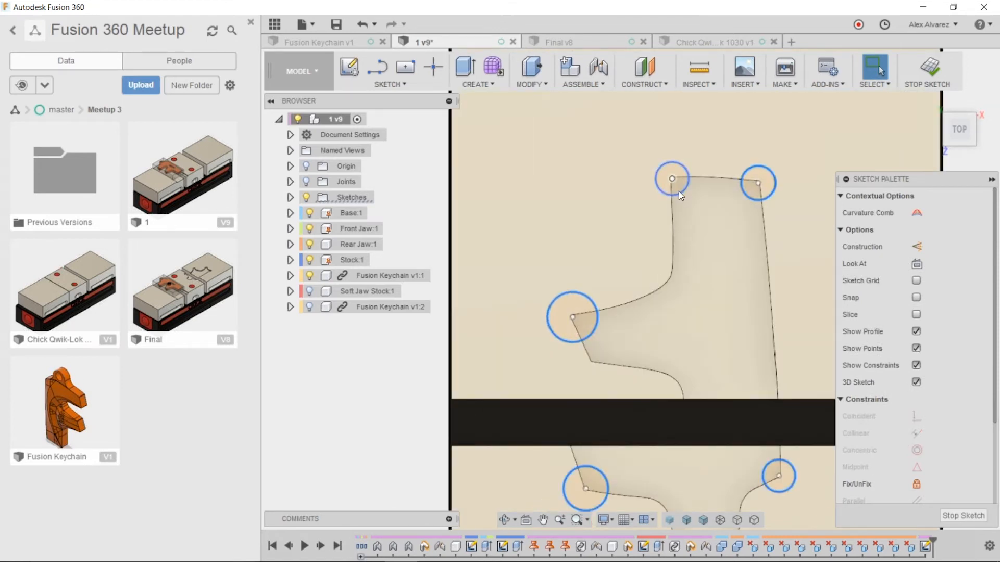
pyautogui.scroll(-5, 889, 395)
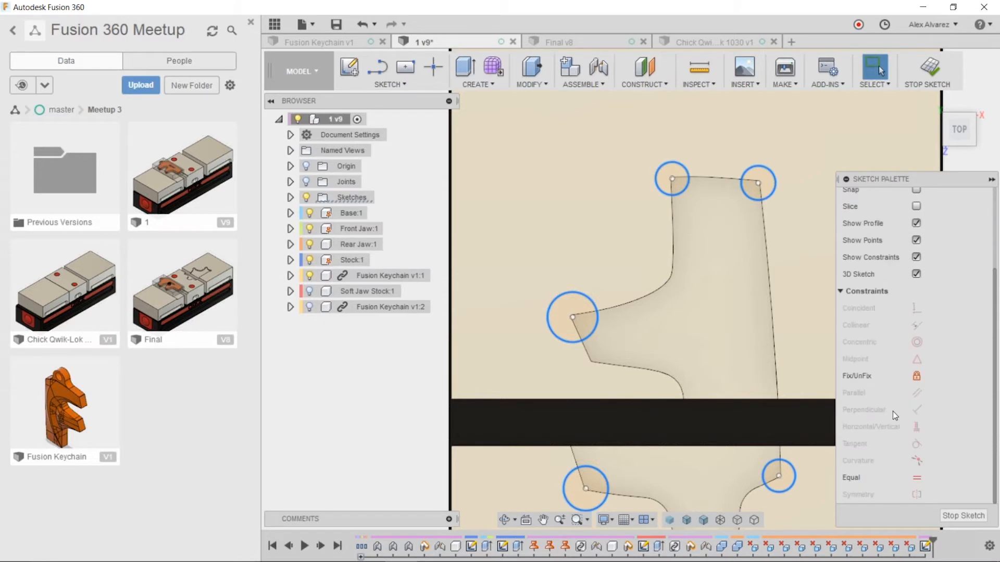
pyautogui.click(916, 478)
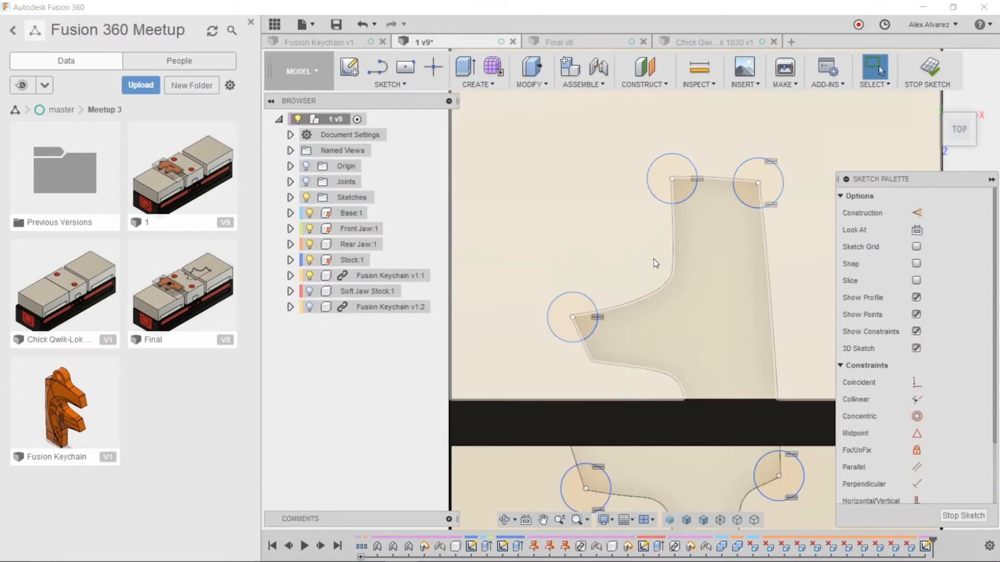
# Dimension the circle at the rear jaw pocket's side branch to a 0.295 in diameter
pyautogui.click(589, 298)
pyautogui.press('d')
pyautogui.click(590, 192)
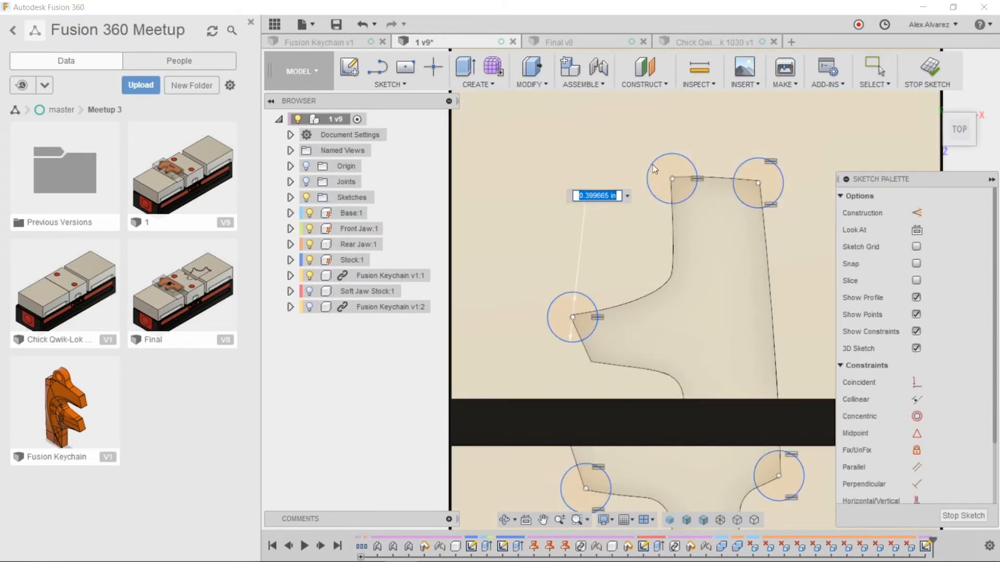
pyautogui.press('BackSpace')
pyautogui.write('.295')
pyautogui.press('Return')
pyautogui.press('Escape')
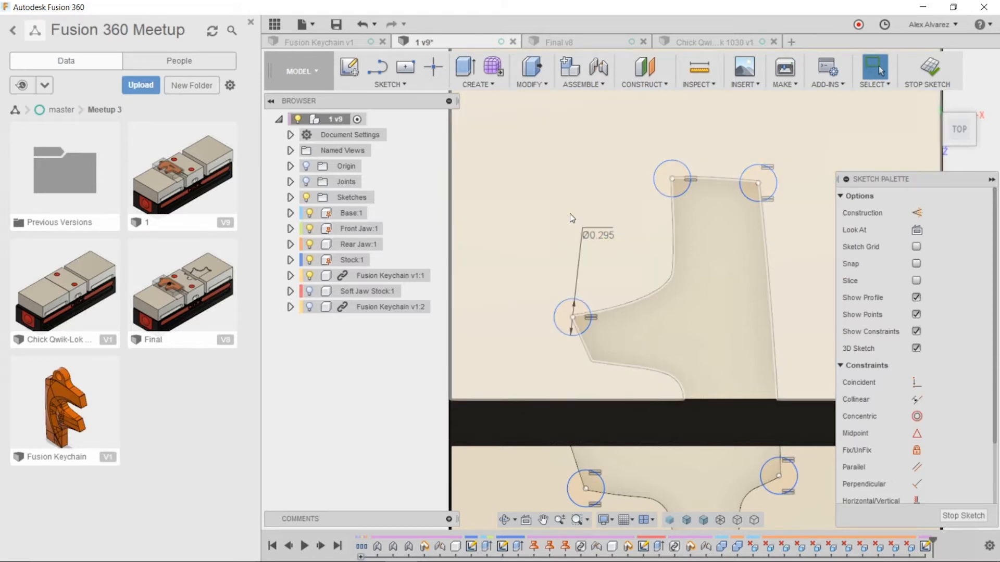
# Extrude all five corner circles as a cut with a distance of -0.1 in
pyautogui.press('e')
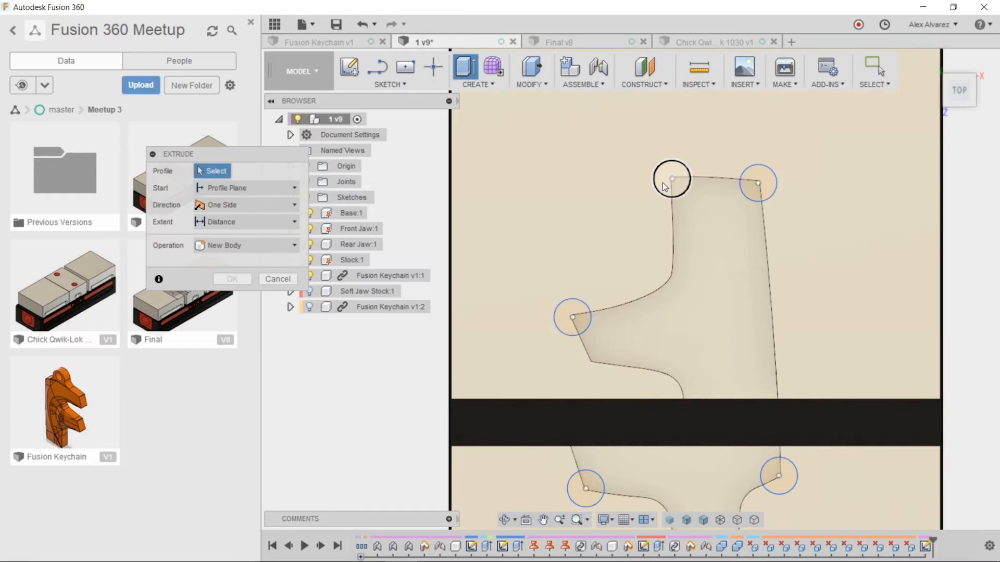
pyautogui.click(664, 184)
pyautogui.click(758, 182)
pyautogui.click(573, 317)
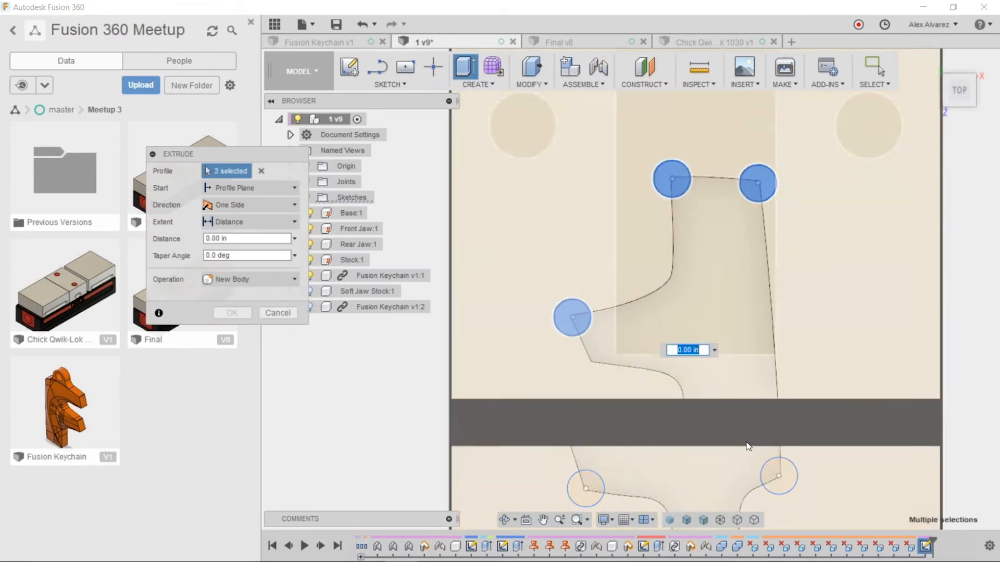
pyautogui.click(778, 475)
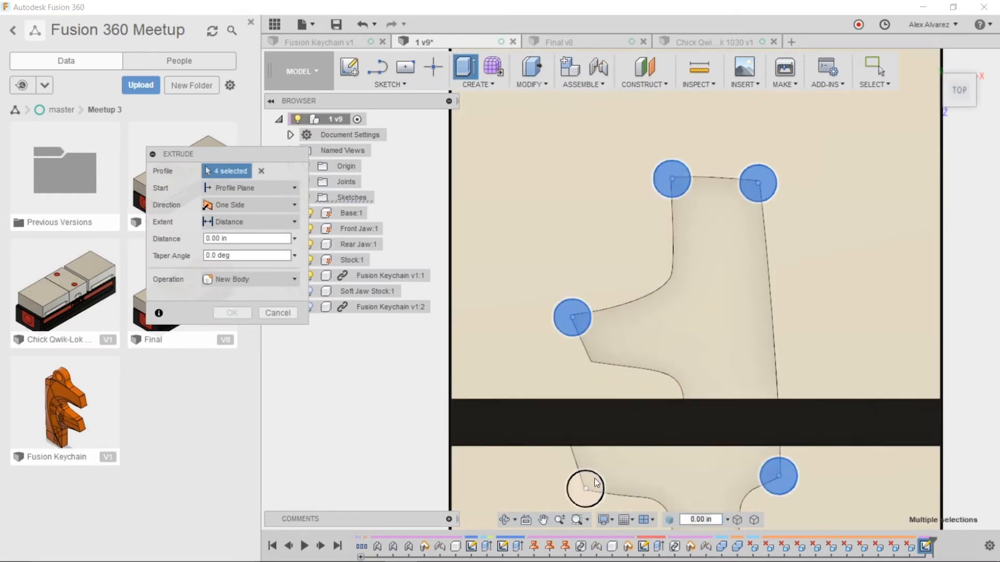
pyautogui.click(585, 488)
pyautogui.click(253, 238)
pyautogui.write('-.1')
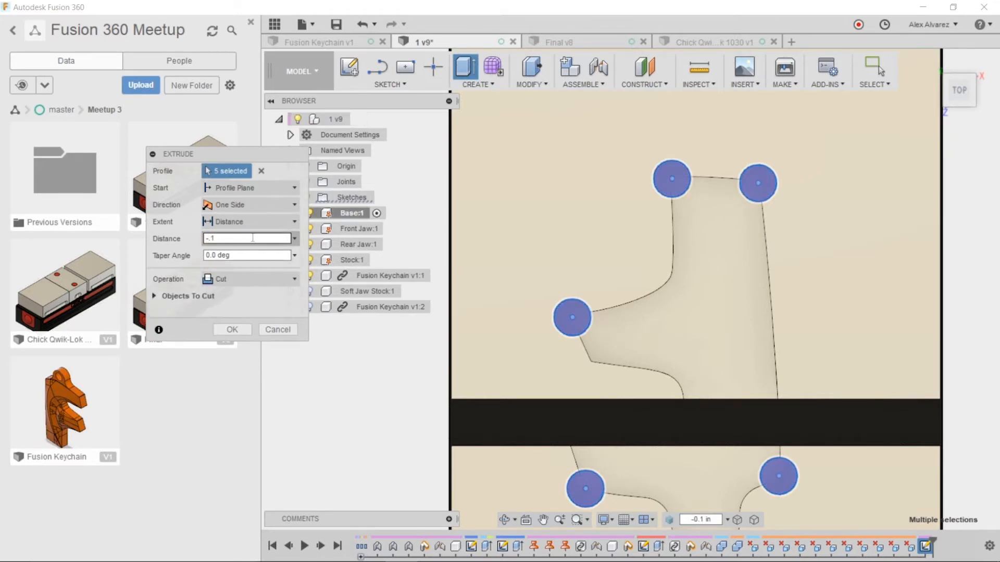
pyautogui.press('Return')
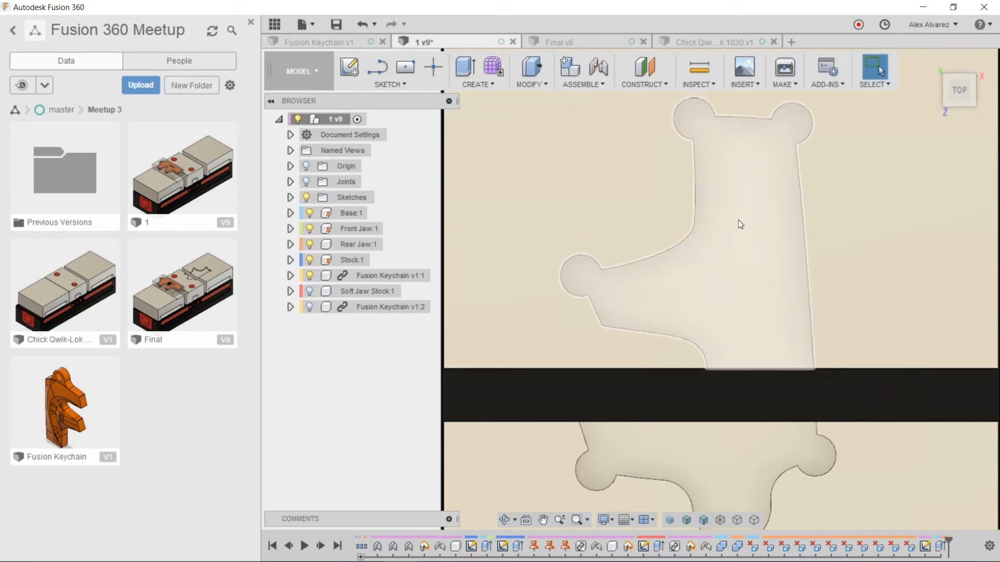
# Create a sketch on the rear jaw's top face and project that face's outline into it
pyautogui.rightClick(584, 337)
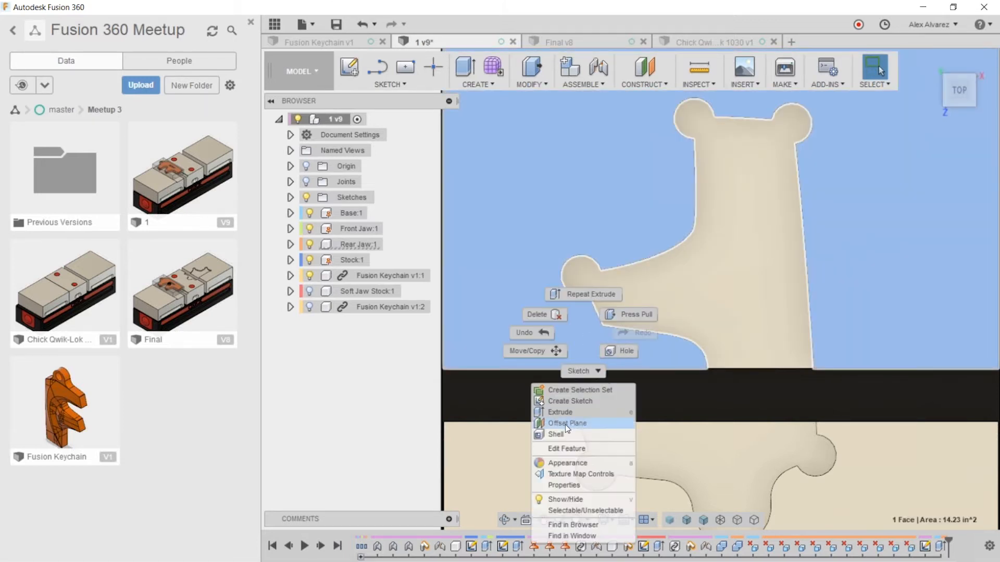
pyautogui.click(569, 404)
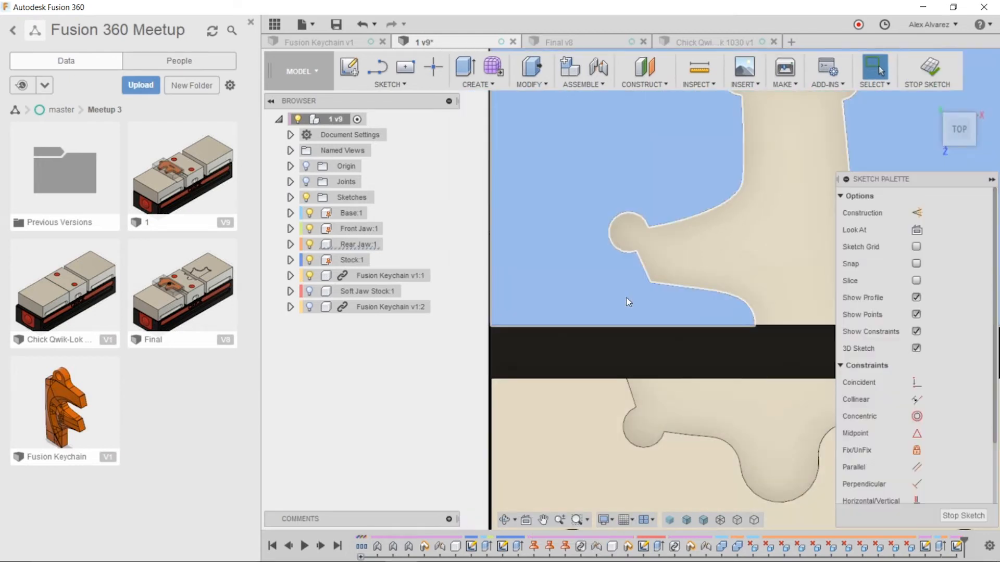
pyautogui.press('p')
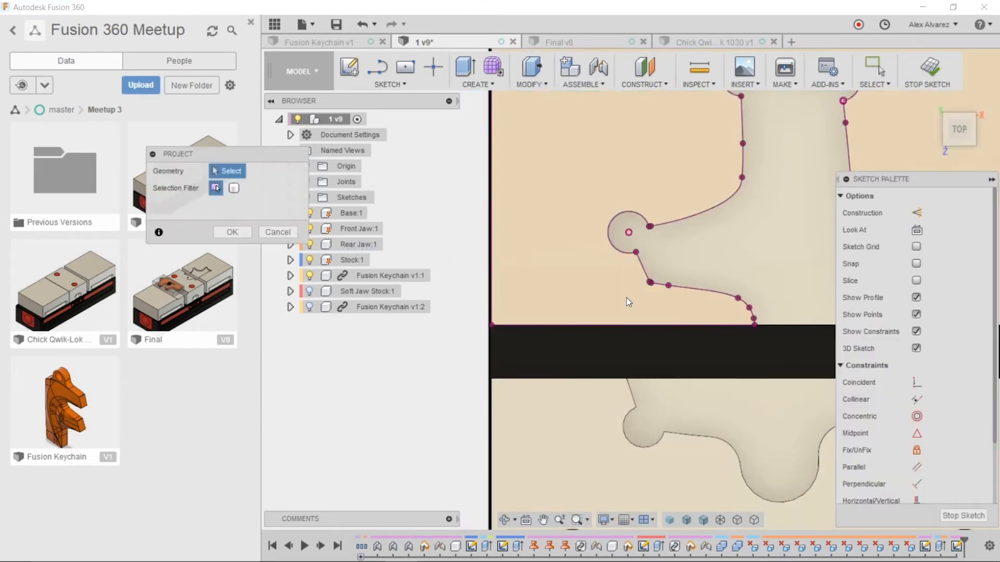
# Sketch a line from the lower end of the pocket's slanted edge to the jaw's front edge, and make it collinear with the slanted edge
pyautogui.press('l')
pyautogui.scroll(6, 606, 305)
pyautogui.click(534, 263)
pyautogui.click(620, 430)
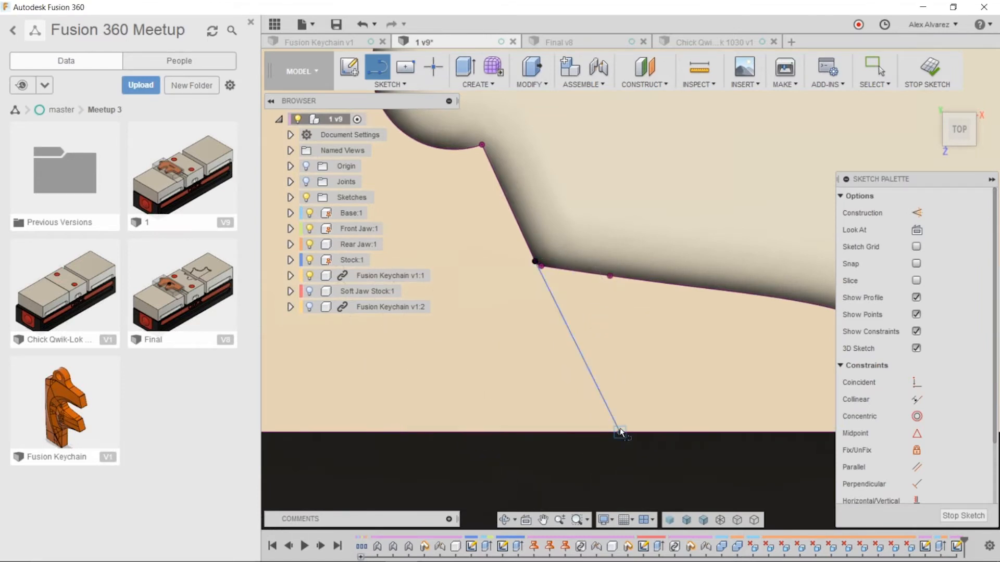
pyautogui.press('Escape')
pyautogui.click(558, 310)
pyautogui.click(521, 224)
pyautogui.click(916, 400)
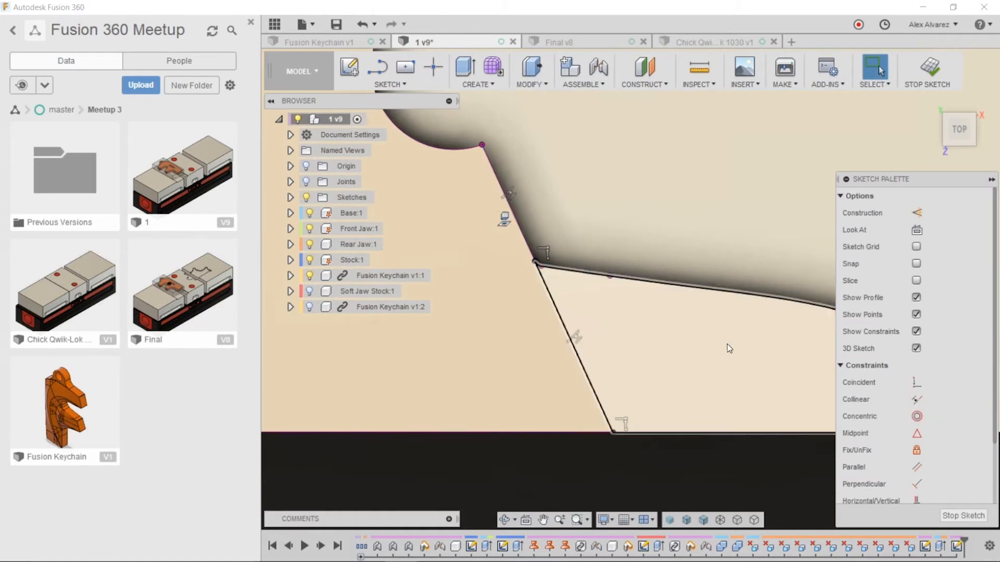
# Extrude-cut the region between the new line and the curved pocket wall by -0.1 in, down to the pocket floor
pyautogui.press('e')
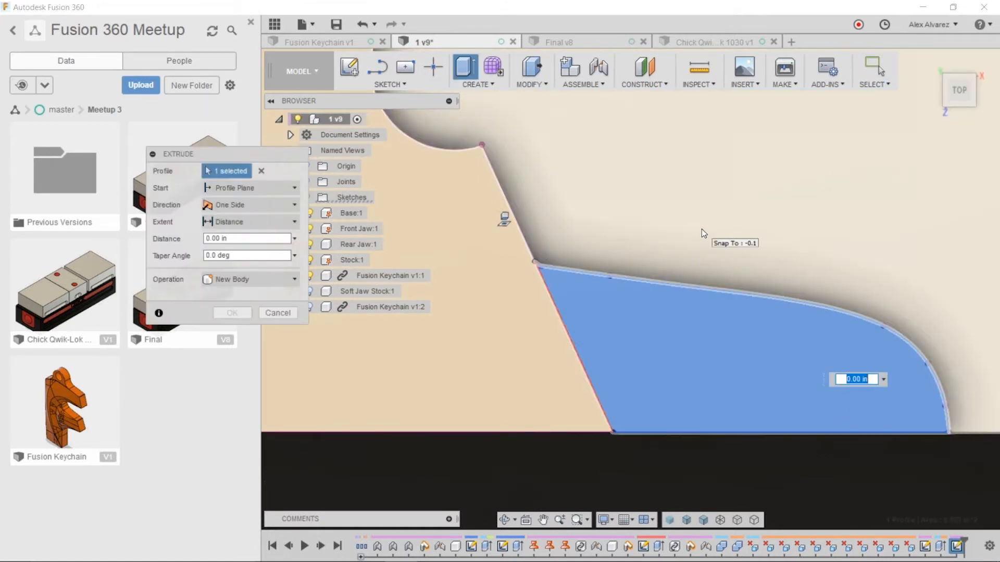
pyautogui.press('Escape')
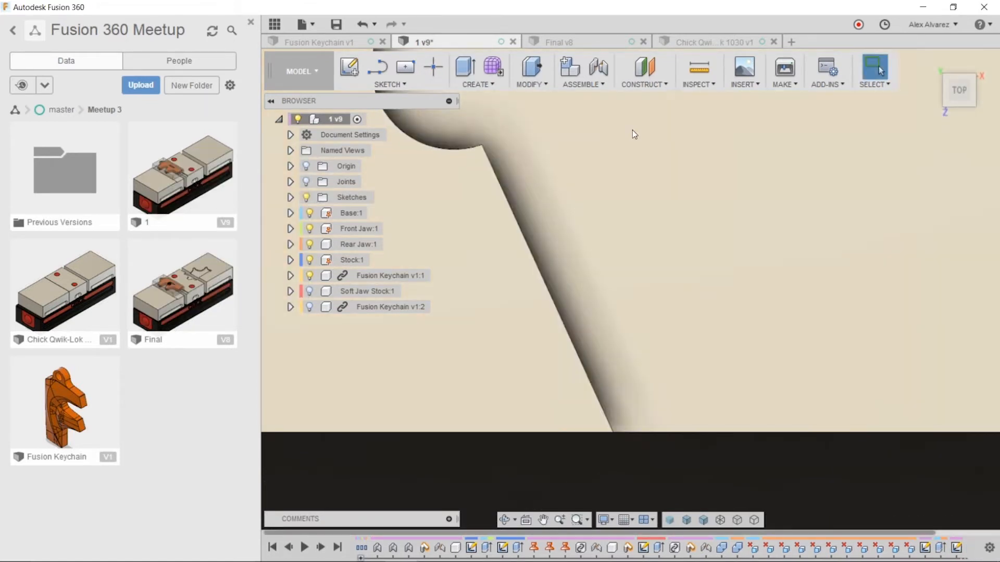
pyautogui.scroll(-5, 567, 181)
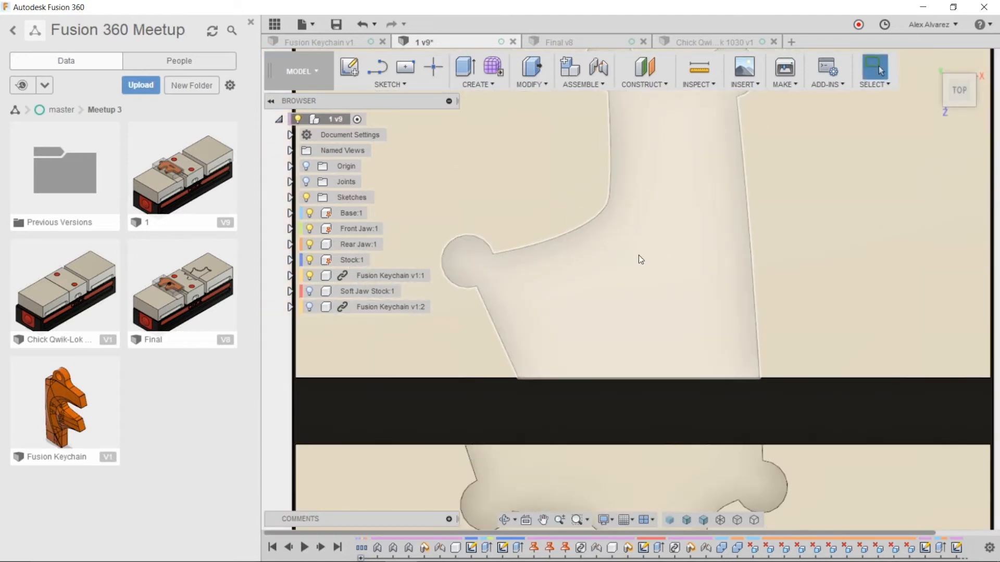
# Start a Fillet and select the four vertical edges beside the two clearance circles at the rear jaw pocket's far end
pyautogui.press('f')
pyautogui.scroll(-3, 633, 277)
pyautogui.keyDown('shift'); pyautogui.moveTo(646, 313); pyautogui.dragTo(644, 243, button='middle'); pyautogui.keyUp('shift')
pyautogui.scroll(5, 650, 226)
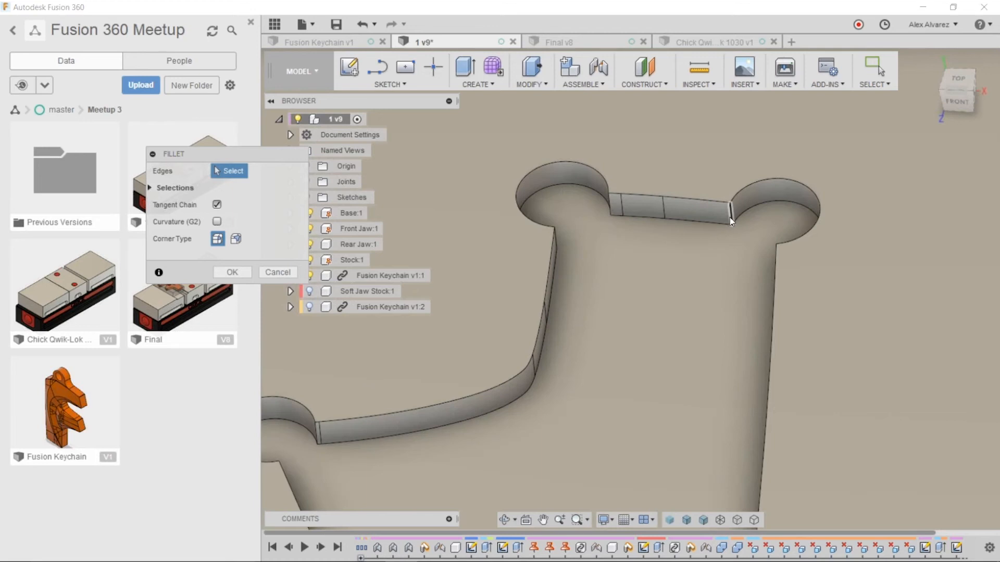
pyautogui.click(730, 217)
pyautogui.click(612, 208)
pyautogui.keyDown('shift'); pyautogui.moveTo(617, 277); pyautogui.dragTo(556, 251, button='middle'); pyautogui.keyUp('shift')
pyautogui.click(556, 251)
pyautogui.keyDown('shift'); pyautogui.moveTo(603, 286); pyautogui.dragTo(565, 448, button='middle'); pyautogui.keyUp('shift')
pyautogui.click(823, 258)
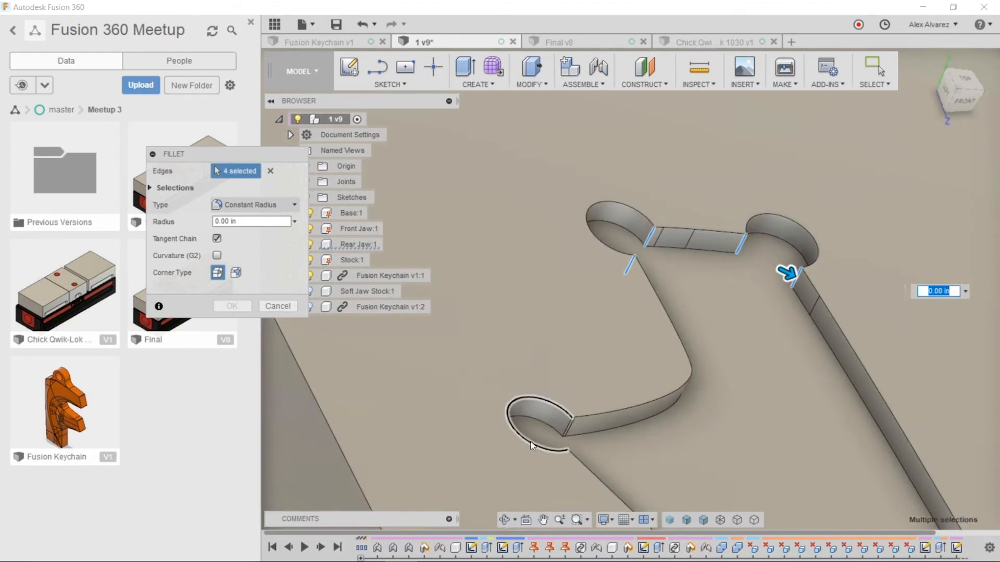
# Add to the fillet both edges of the rear jaw's side clearance and the slanted wall's edge at the jaw front
pyautogui.scroll(5, 570, 434)
pyautogui.click(601, 415)
pyautogui.keyDown('shift'); pyautogui.moveTo(799, 441); pyautogui.dragTo(684, 319, button='middle'); pyautogui.keyUp('shift')
pyautogui.scroll(2, 644, 412)
pyautogui.click(627, 372)
pyautogui.scroll(-1, 661, 450)
pyautogui.scroll(-2, 661, 450)
pyautogui.scroll(3, 524, 393)
pyautogui.click(520, 399)
pyautogui.scroll(-3, 683, 402)
pyautogui.moveTo(760, 380); pyautogui.dragTo(757, 329, button='middle')
pyautogui.scroll(3, 490, 376)
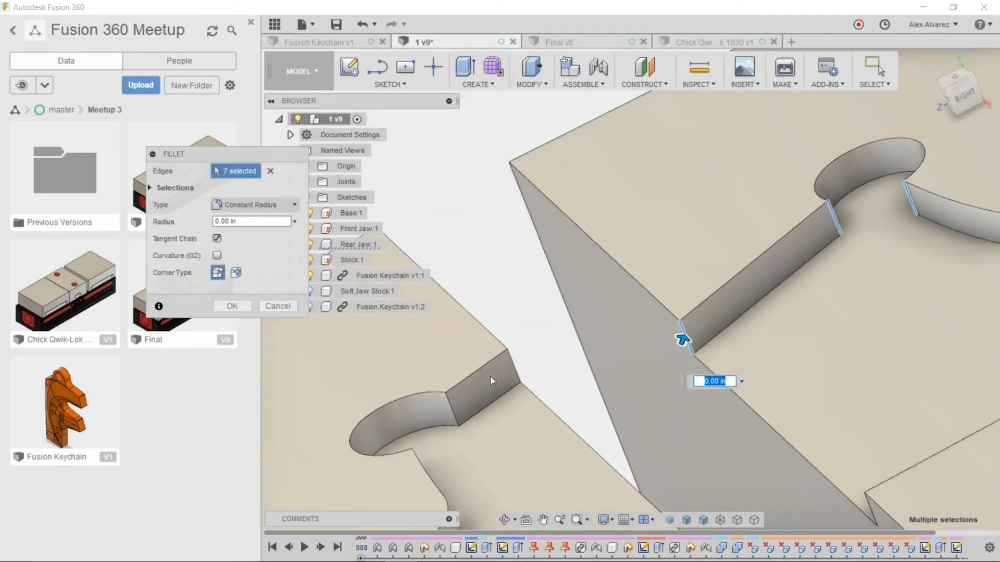
# Add to the fillet the center block's slanted wall edge at the jaw gap and both edges of its adjoining clearance
pyautogui.click(516, 364)
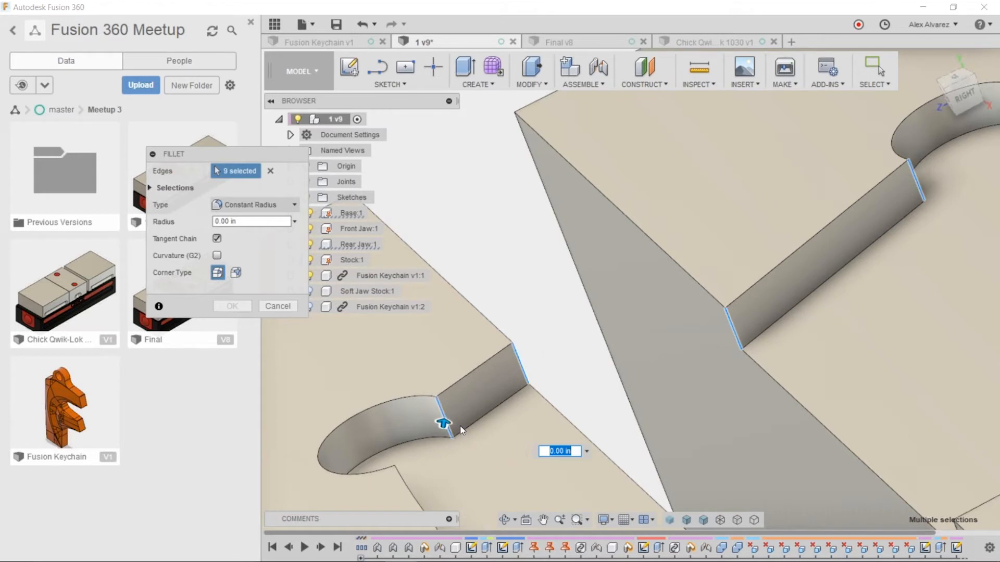
pyautogui.scroll(-2, 446, 423)
pyautogui.keyDown('shift'); pyautogui.moveTo(446, 423); pyautogui.dragTo(417, 462, button='middle'); pyautogui.keyUp('shift')
pyautogui.click(418, 458)
pyautogui.scroll(-2, 420, 455)
pyautogui.moveTo(639, 116); pyautogui.dragTo(667, 15, button='middle')
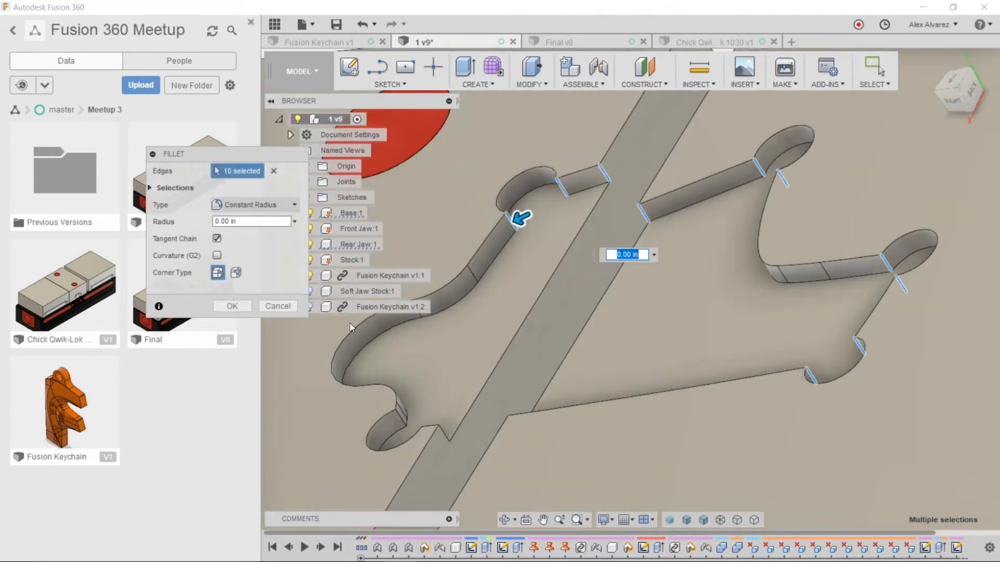
# Add the center block's other clearance edges and the remaining pocket edges at the jaw gap, and fillet all selected edges with a 0.1 in radius
pyautogui.scroll(3, 402, 428)
pyautogui.click(393, 417)
pyautogui.keyDown('shift'); pyautogui.moveTo(446, 389); pyautogui.dragTo(565, 416, button='middle'); pyautogui.keyUp('shift')
pyautogui.click(573, 439)
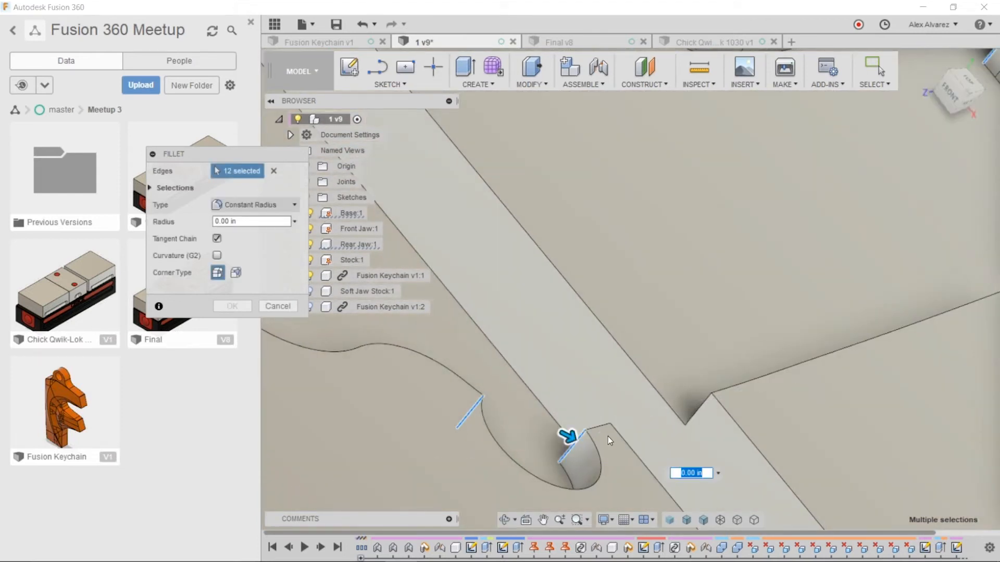
pyautogui.click(605, 436)
pyautogui.click(701, 406)
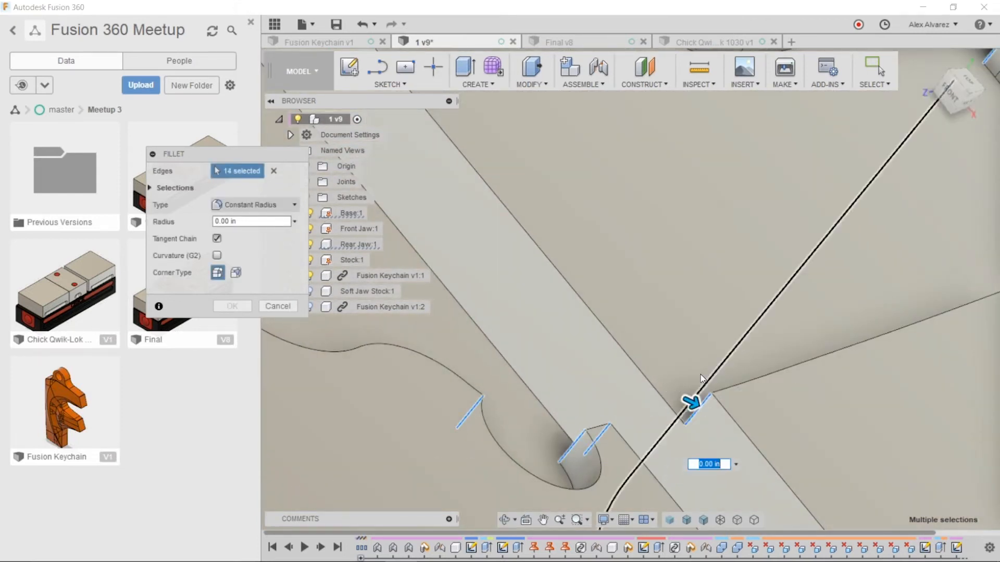
pyautogui.scroll(-5, 718, 323)
pyautogui.scroll(3, 638, 277)
pyautogui.write('.1')
pyautogui.press('Return')
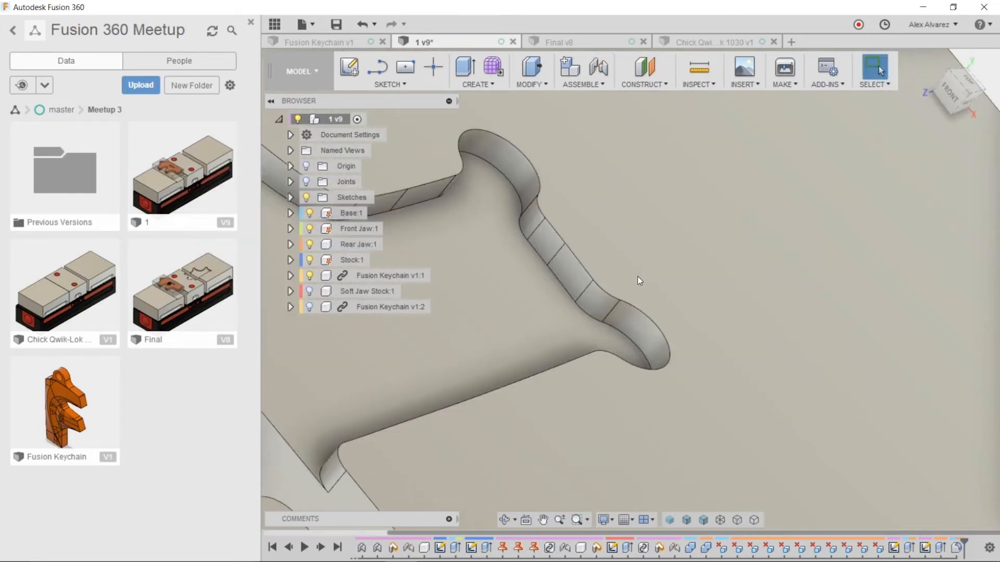
# Show the second Fusion Keychain component to check how it sits in the relieved soft-jaw pockets
pyautogui.scroll(-4, 578, 247)
pyautogui.moveTo(675, 254); pyautogui.dragTo(637, 328, button='middle')
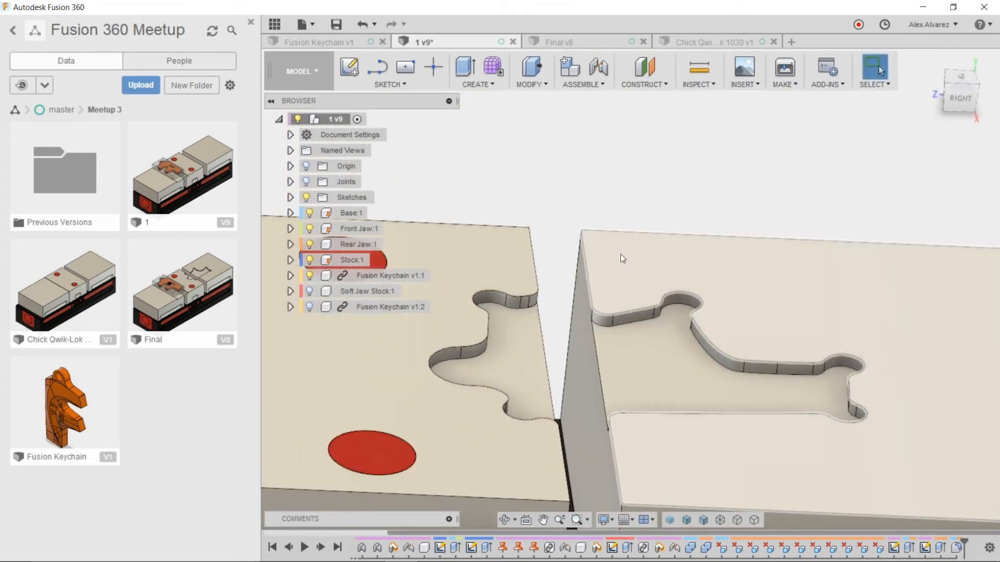
pyautogui.keyDown('shift'); pyautogui.moveTo(567, 230); pyautogui.dragTo(477, 252, button='middle'); pyautogui.keyUp('shift')
pyautogui.click(310, 307)
pyautogui.moveTo(603, 192)
pyautogui.keyDown('shift'); pyautogui.mouseDown(button='middle')
pyautogui.moveTo(627, 174)
pyautogui.moveTo(614, 187)
pyautogui.moveTo(623, 220)
pyautogui.moveTo(604, 208)
pyautogui.mouseUp(button='middle'); pyautogui.keyUp('shift')
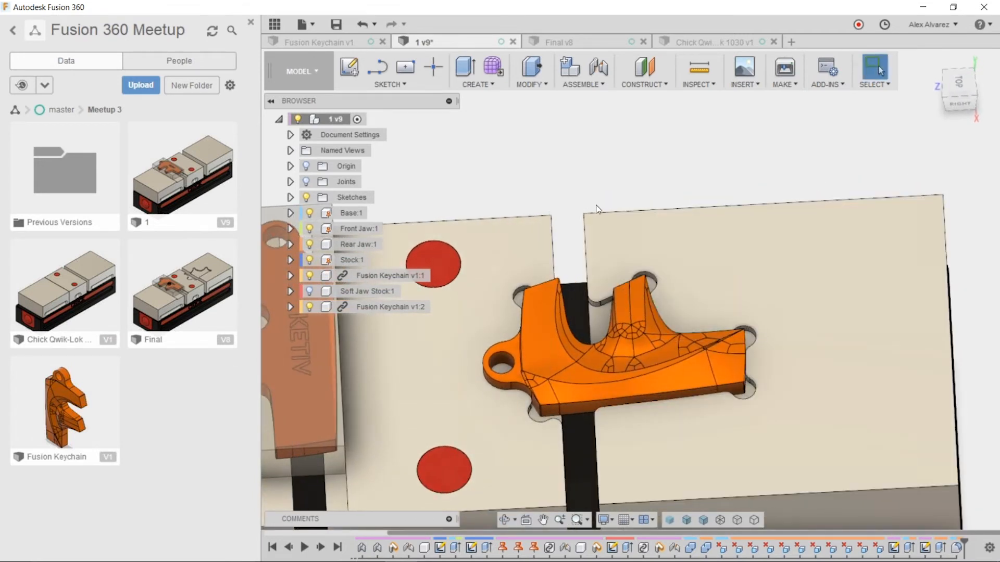
pyautogui.scroll(-2, 597, 209)
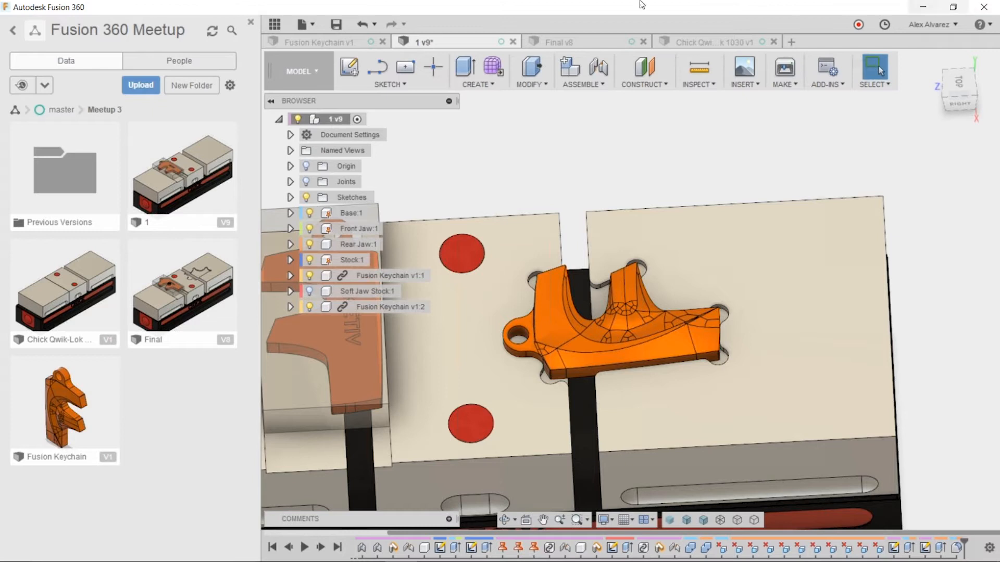
# Hide the data panel and switch from the Model workspace to the CAM workspace
pyautogui.click(250, 24)
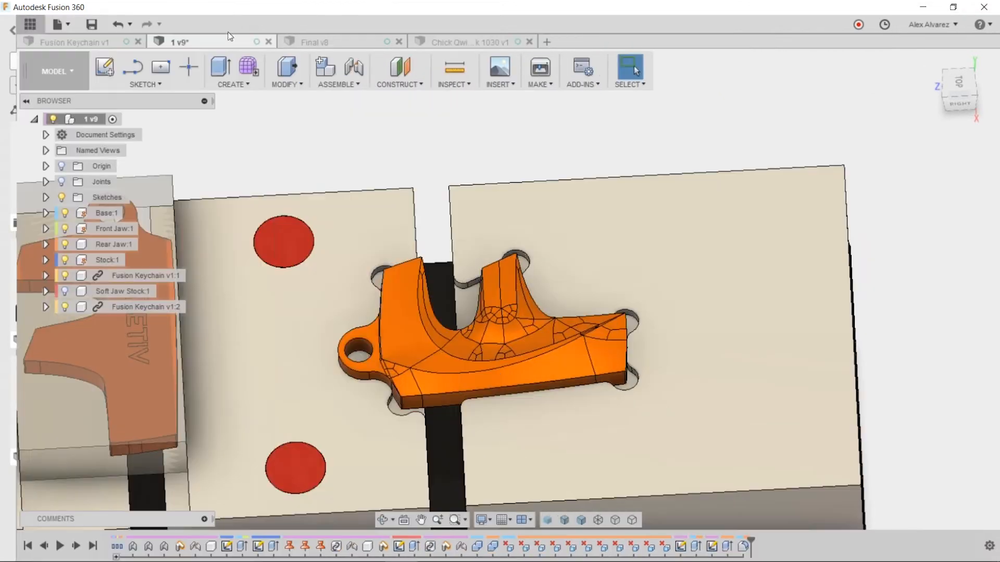
pyautogui.click(27, 78)
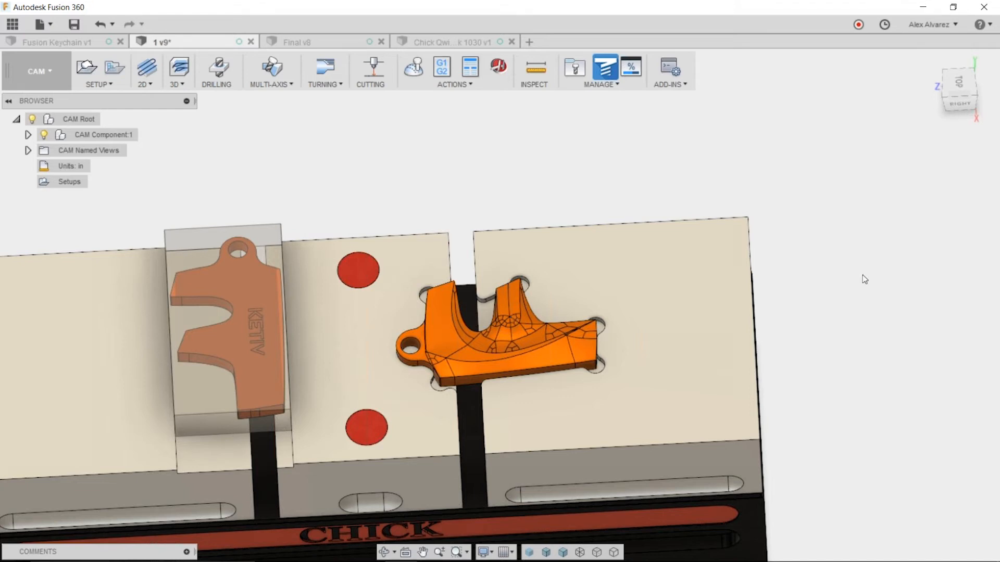
pyautogui.scroll(-3, 797, 259)
pyautogui.keyDown('shift'); pyautogui.moveTo(716, 353); pyautogui.dragTo(746, 321, button='middle'); pyautogui.keyUp('shift')
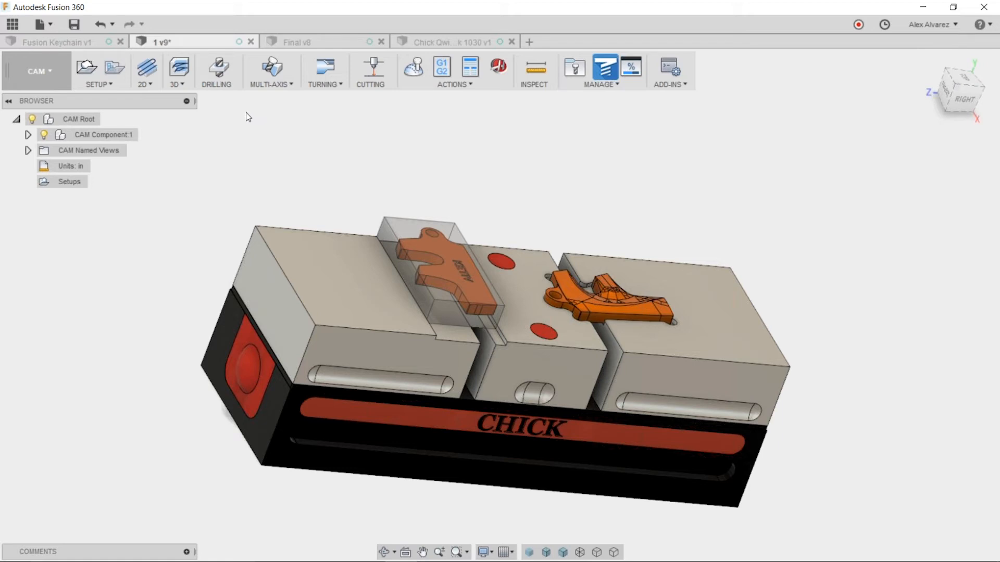
pyautogui.keyDown('shift'); pyautogui.moveTo(281, 170); pyautogui.dragTo(297, 147, button='middle'); pyautogui.keyUp('shift')
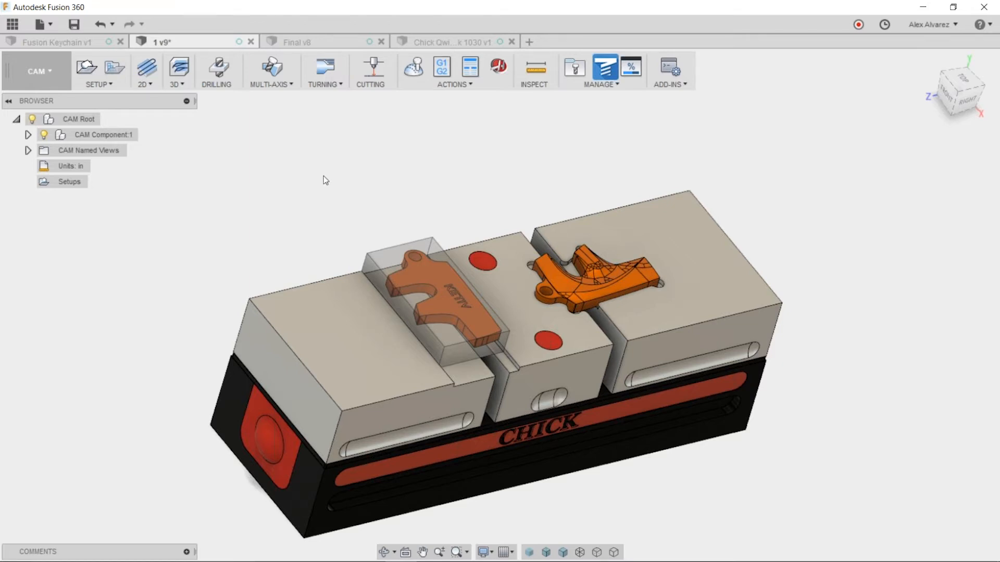
pyautogui.moveTo(319, 197)
pyautogui.keyDown('shift'); pyautogui.mouseDown(button='middle')
pyautogui.moveTo(343, 199)
pyautogui.moveTo(353, 214)
pyautogui.moveTo(302, 181)
pyautogui.moveTo(321, 178)
pyautogui.moveTo(325, 194)
pyautogui.mouseUp(button='middle'); pyautogui.keyUp('shift')
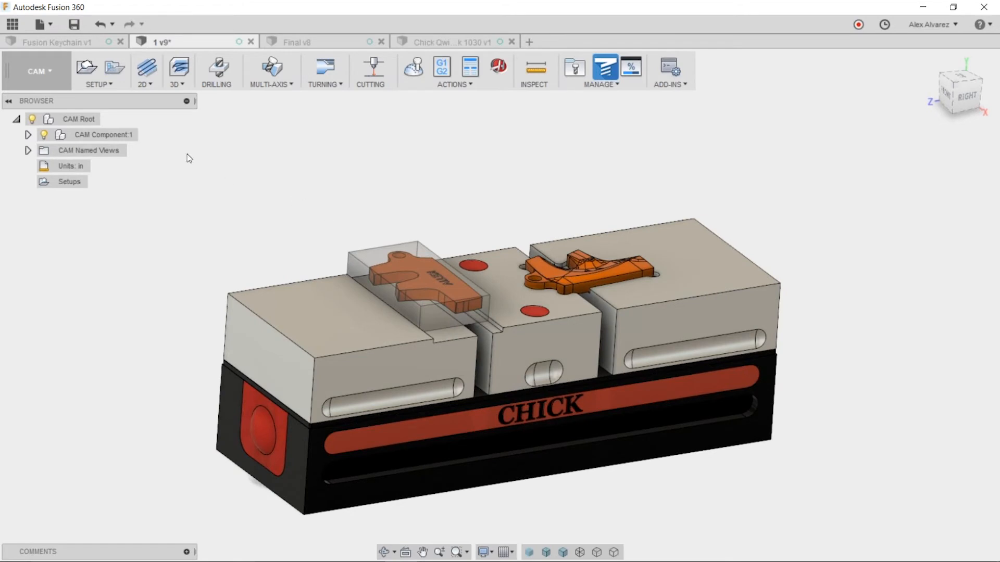
# Start a new milling setup, expand the component tree down to the vise parts and show the Soft Jaw Stock component
pyautogui.click(92, 72)
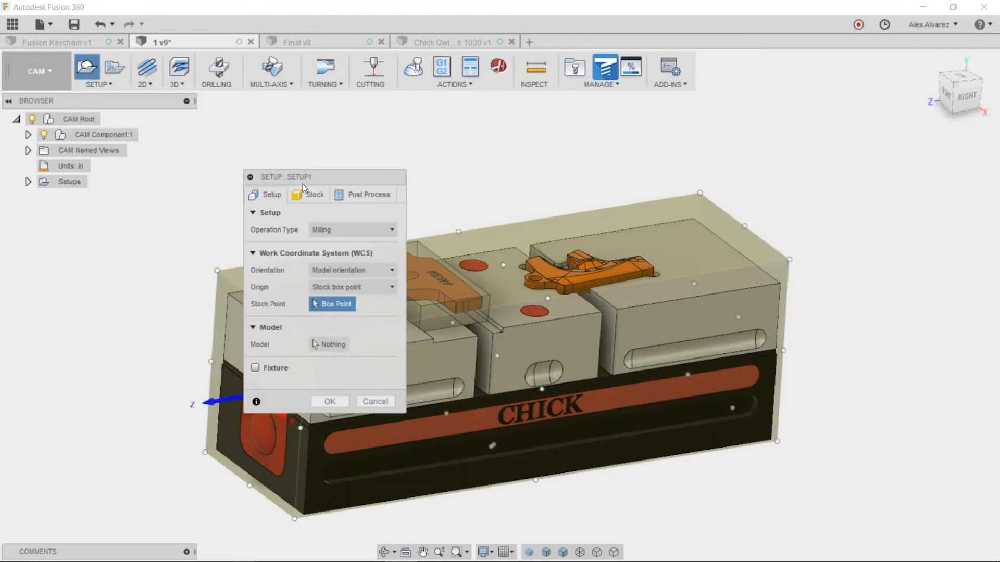
pyautogui.moveTo(324, 178); pyautogui.dragTo(744, 139)
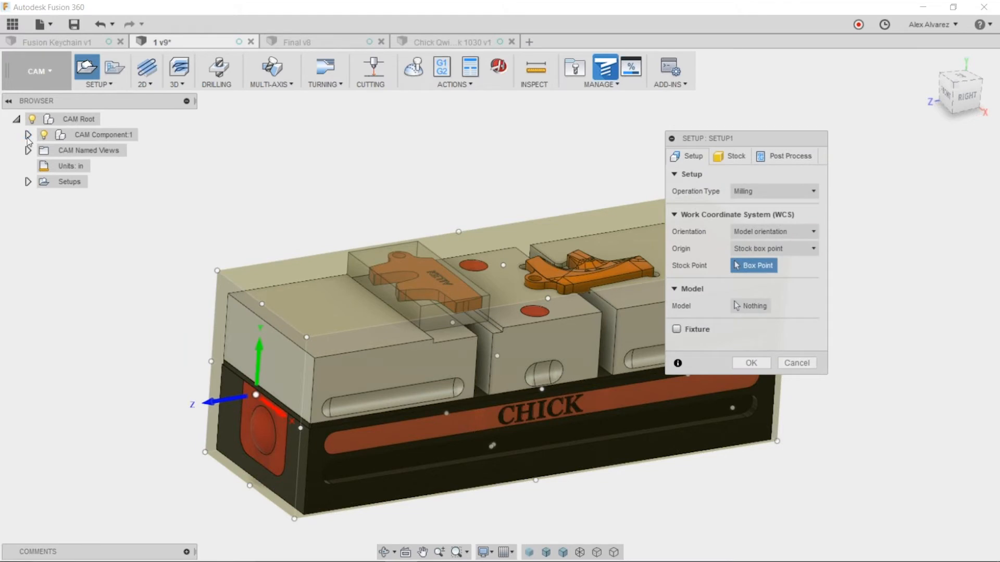
pyautogui.click(28, 135)
pyautogui.click(40, 150)
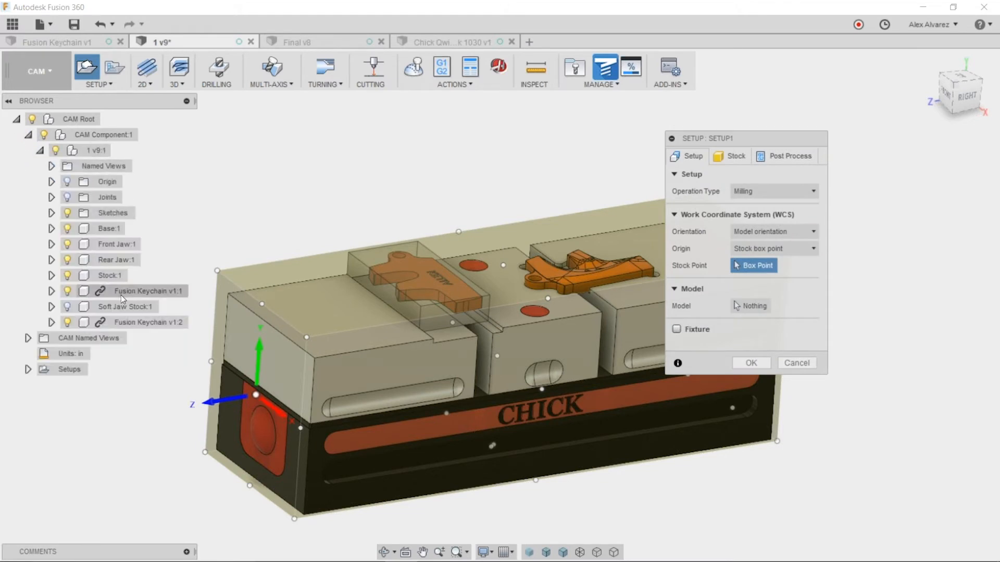
pyautogui.click(68, 307)
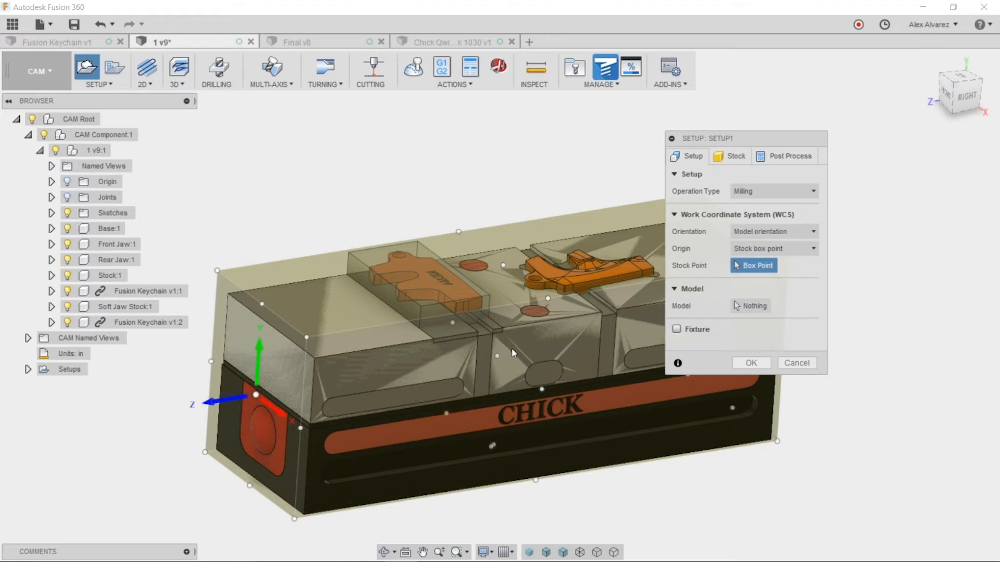
pyautogui.scroll(8, 486, 340)
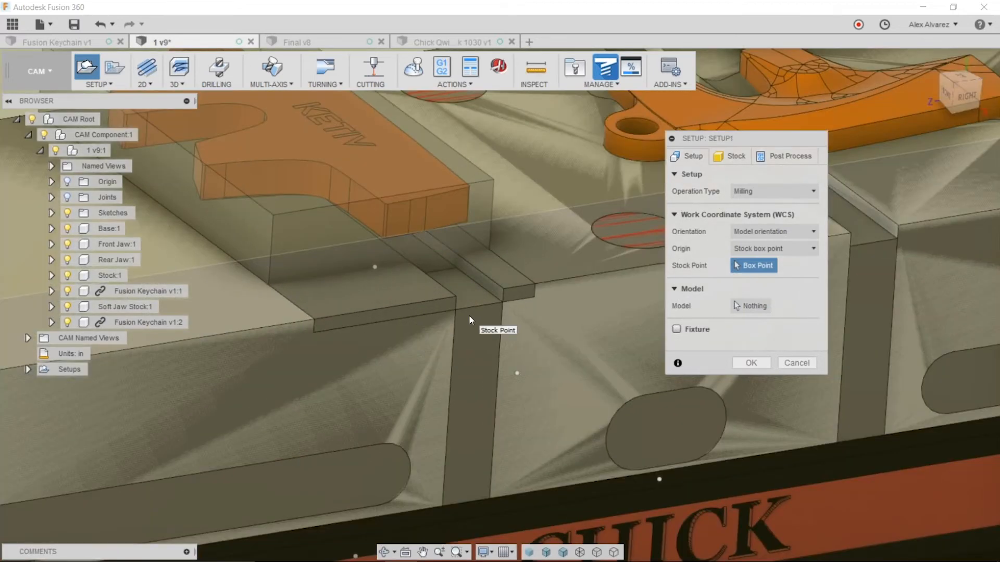
pyautogui.scroll(-8, 474, 317)
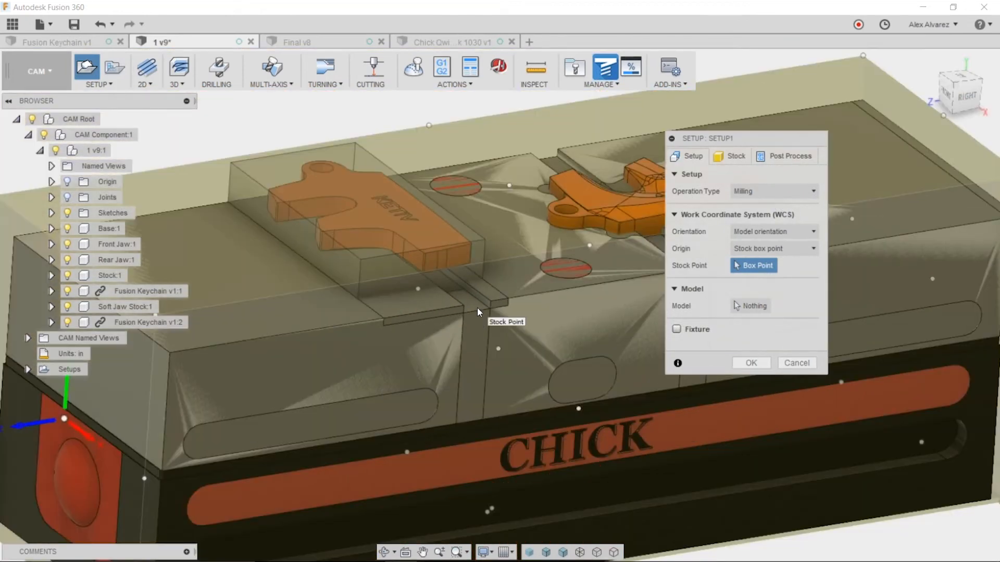
# Hide the Base, Front Jaw and Rear Jaw components so only the soft jaw stock surrounds the keychains
pyautogui.click(67, 230)
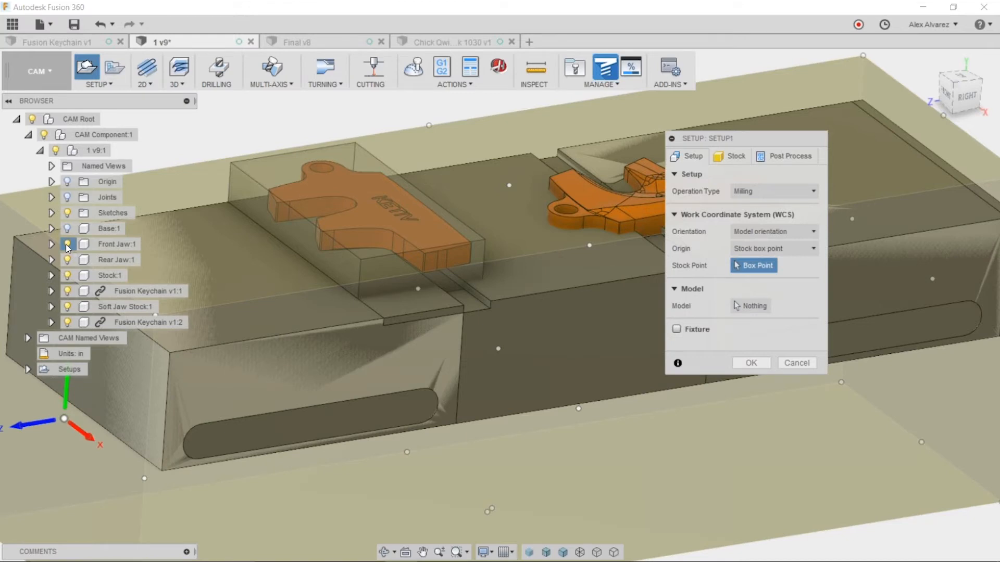
pyautogui.click(67, 244)
pyautogui.click(67, 260)
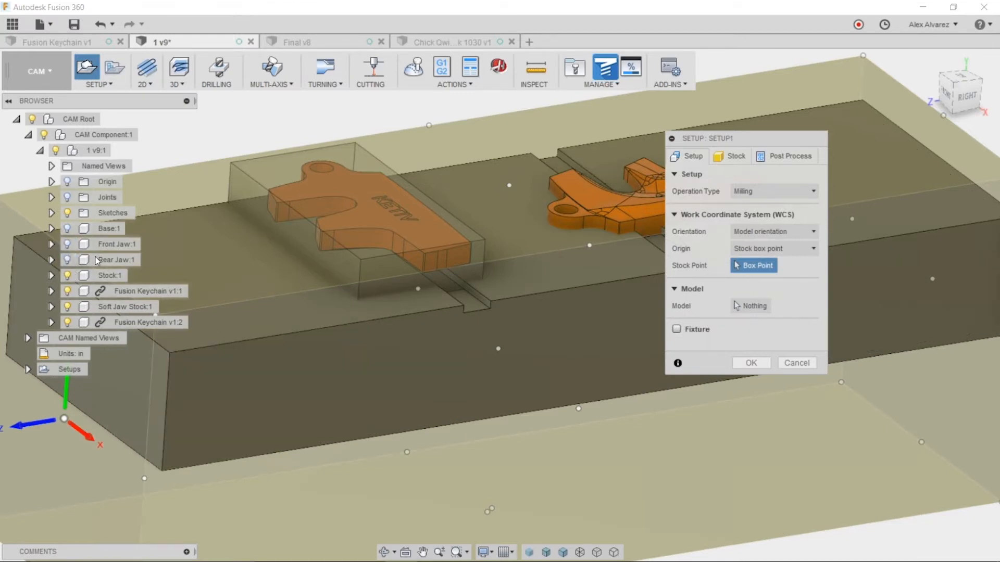
# Define the setup's stock as From solid, using the Soft Jaw Stock body
pyautogui.scroll(-2, 460, 300)
pyautogui.click(732, 156)
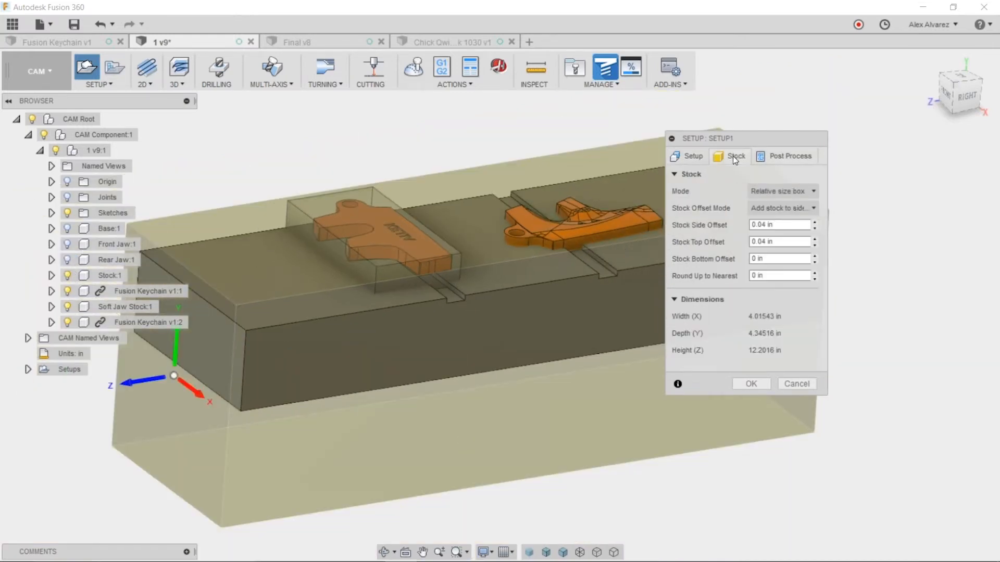
pyautogui.click(772, 193)
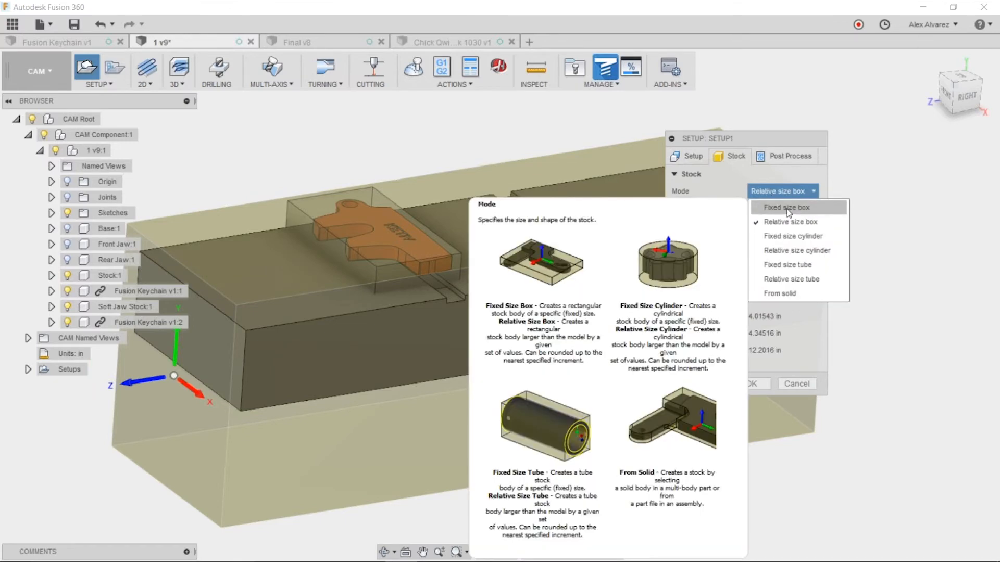
pyautogui.click(780, 293)
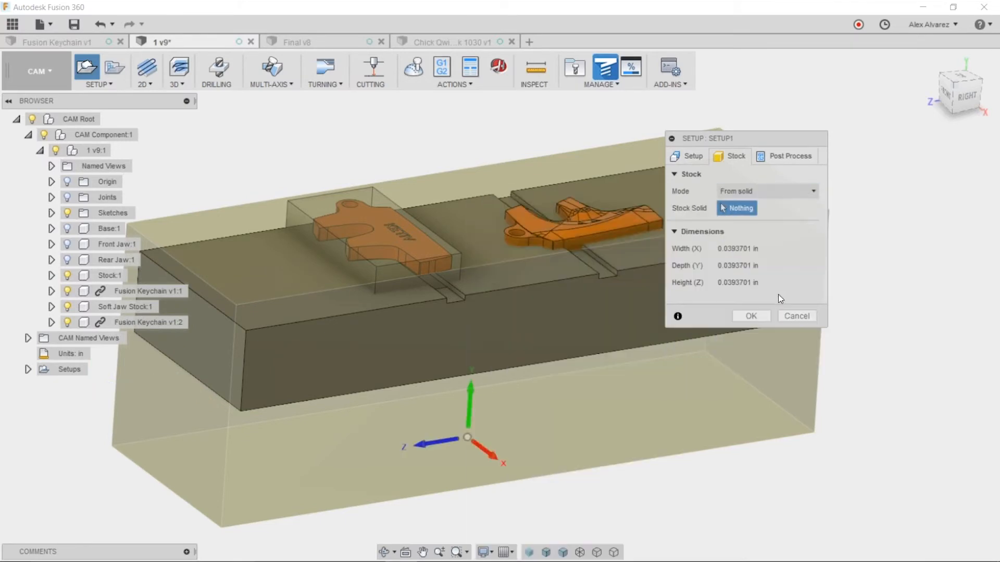
pyautogui.click(393, 346)
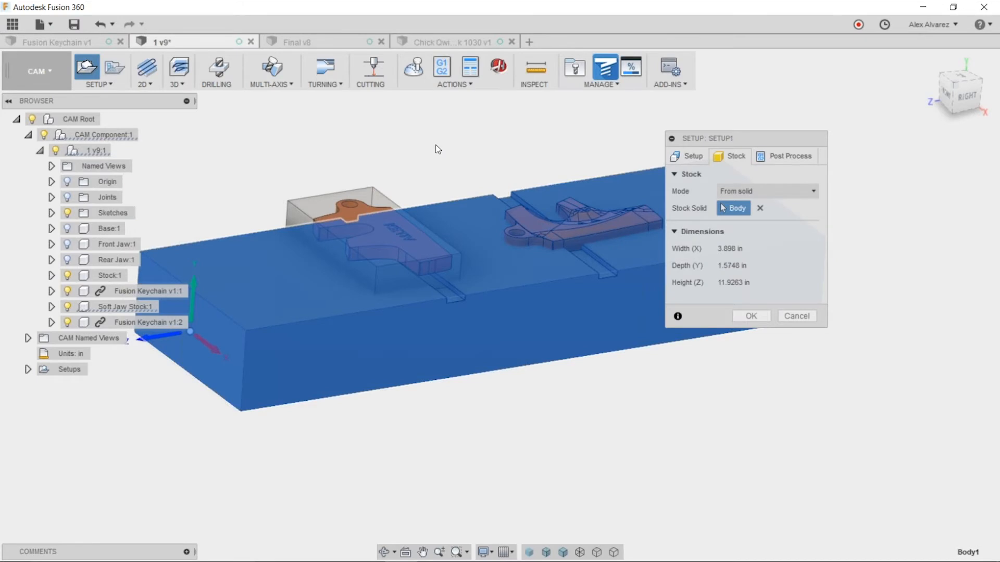
pyautogui.scroll(-1, 471, 144)
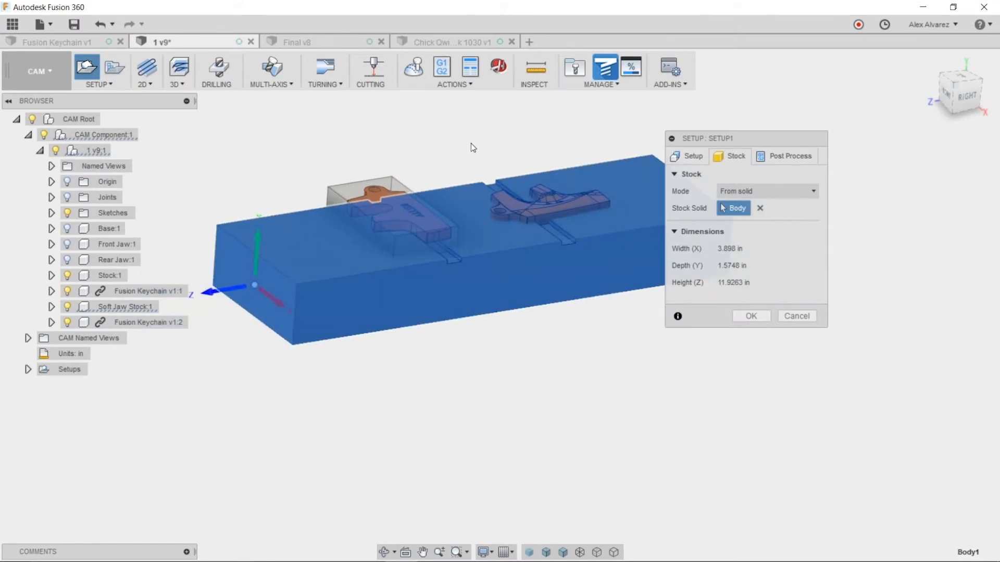
pyautogui.moveTo(471, 144); pyautogui.dragTo(481, 175, button='middle')
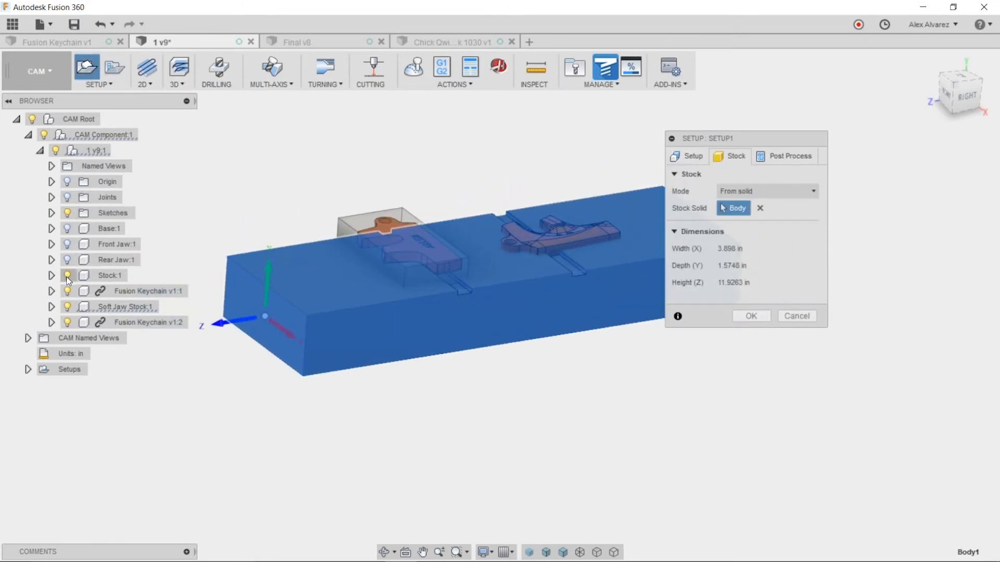
# Hide the Soft Jaw Stock component and accept the new setup
pyautogui.click(67, 307)
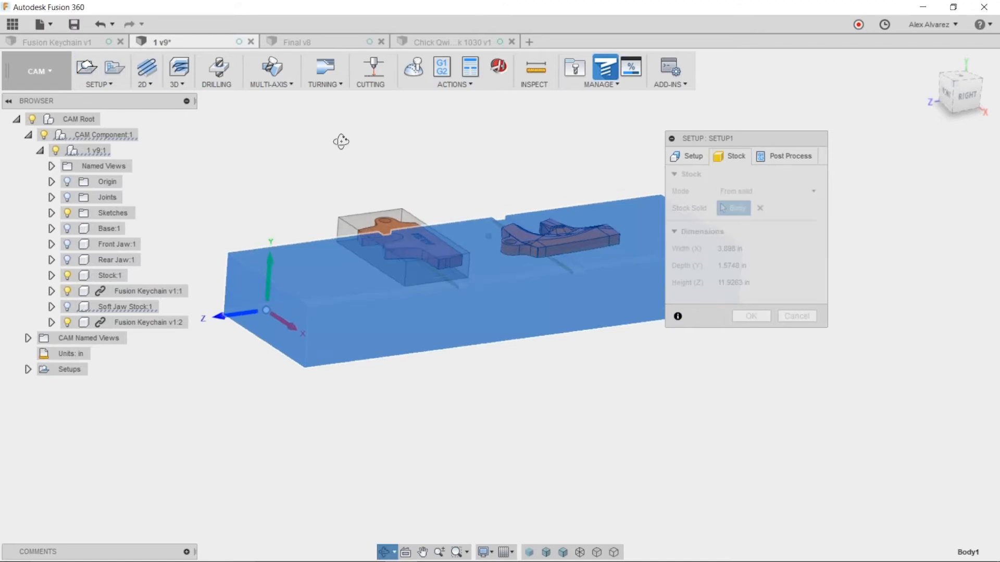
pyautogui.click(751, 316)
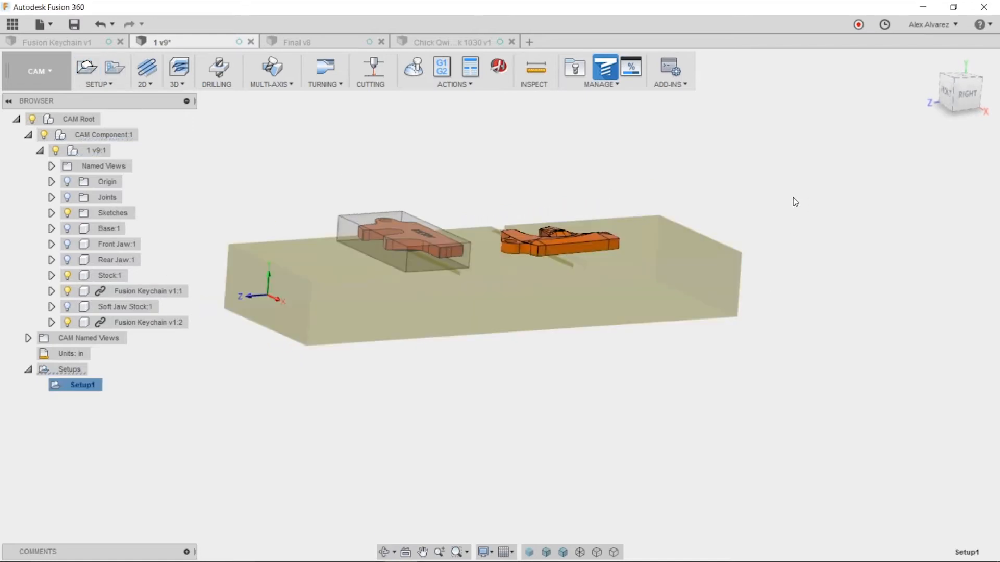
# Check the setup's axis directions against the stock and reopen Setup1 for editing
pyautogui.moveTo(794, 201); pyautogui.dragTo(812, 238, button='middle')
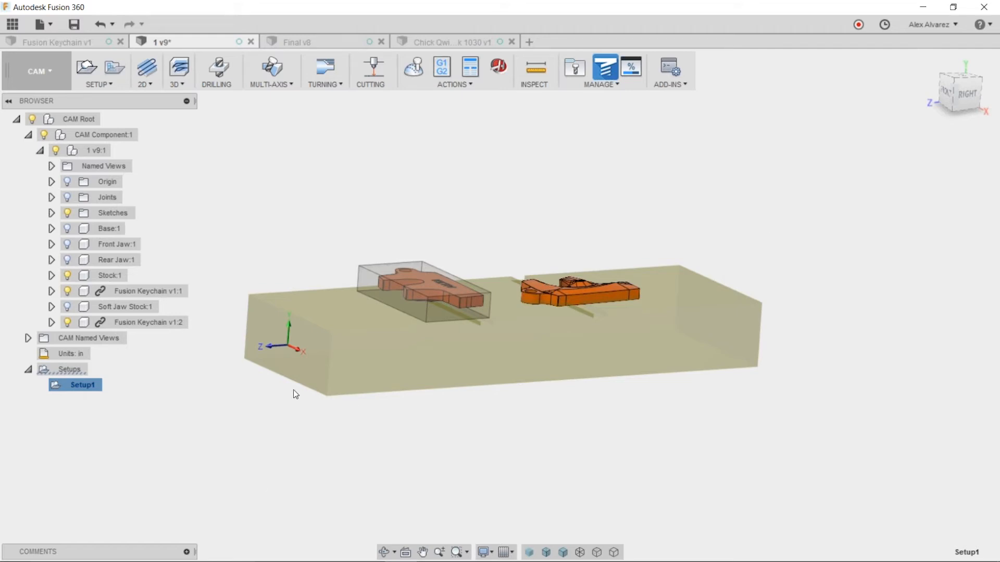
pyautogui.keyDown('shift'); pyautogui.moveTo(596, 449); pyautogui.dragTo(706, 438, button='middle'); pyautogui.keyUp('shift')
pyautogui.moveTo(723, 386)
pyautogui.keyDown('shift'); pyautogui.mouseDown(button='middle')
pyautogui.moveTo(726, 358)
pyautogui.moveTo(711, 394)
pyautogui.mouseUp(button='middle'); pyautogui.keyUp('shift')
pyautogui.click(969, 101)
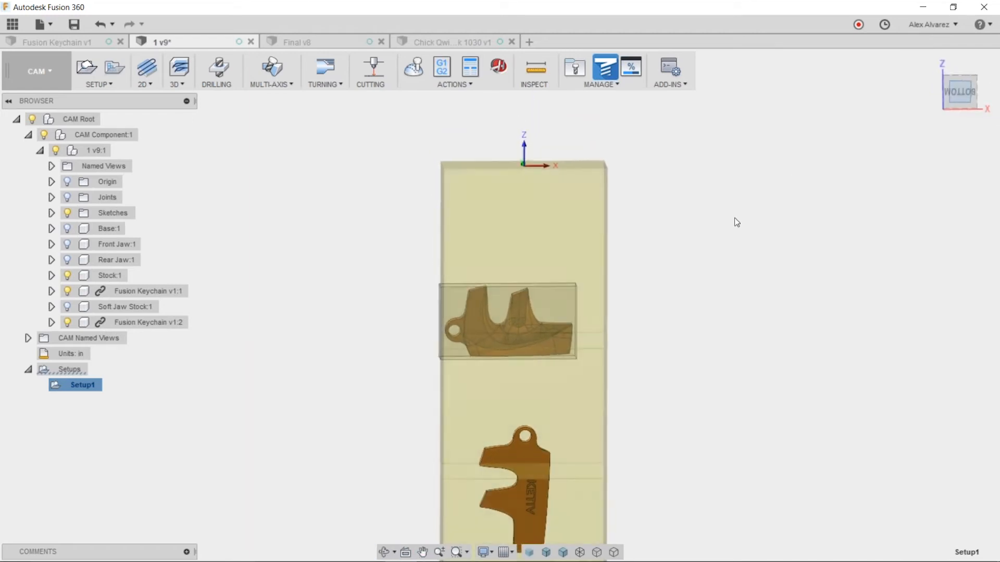
pyautogui.keyDown('shift'); pyautogui.moveTo(720, 216); pyautogui.dragTo(617, 309, button='middle'); pyautogui.keyUp('shift')
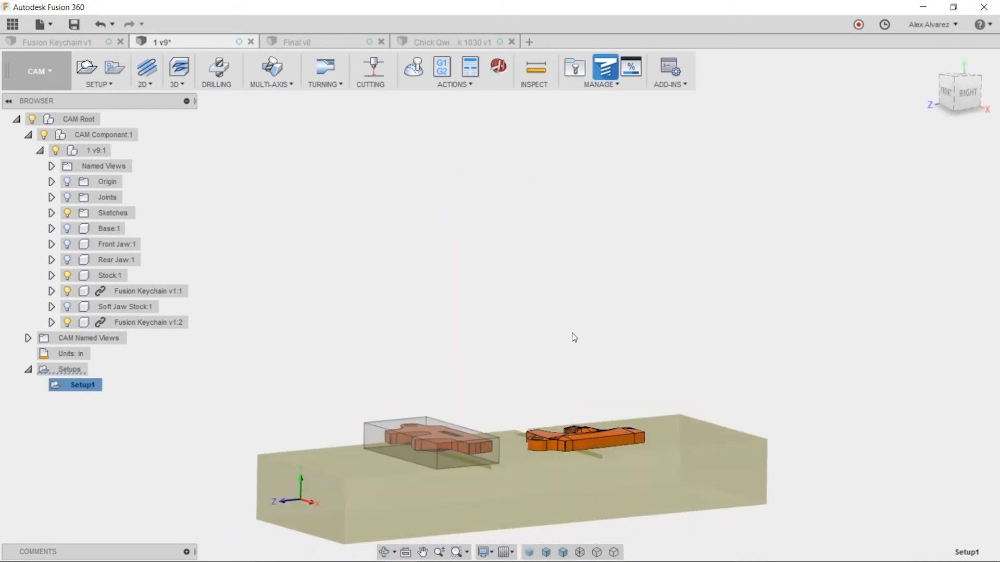
pyautogui.moveTo(83, 391)
pyautogui.rightClick(80, 385)
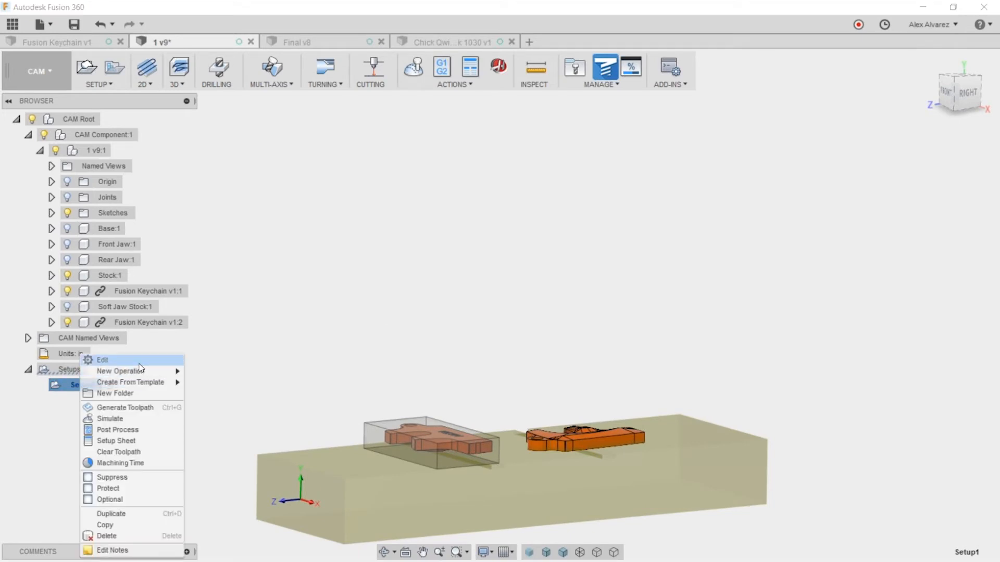
pyautogui.click(136, 361)
pyautogui.keyDown('shift'); pyautogui.moveTo(449, 301); pyautogui.dragTo(474, 264, button='middle'); pyautogui.keyUp('shift')
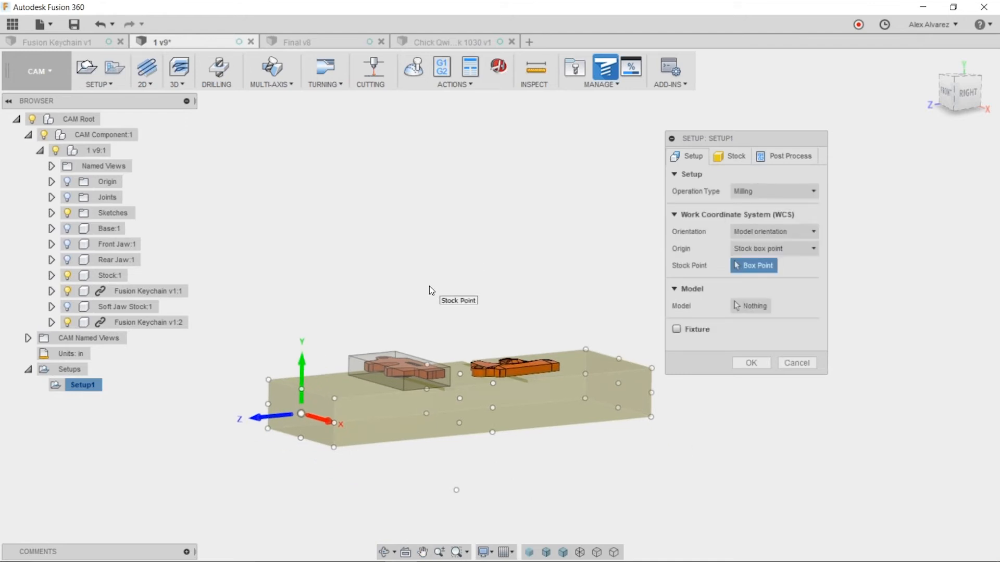
# Show the Base, Front Jaw and Rear Jaw components again
pyautogui.click(779, 236)
pyautogui.click(68, 229)
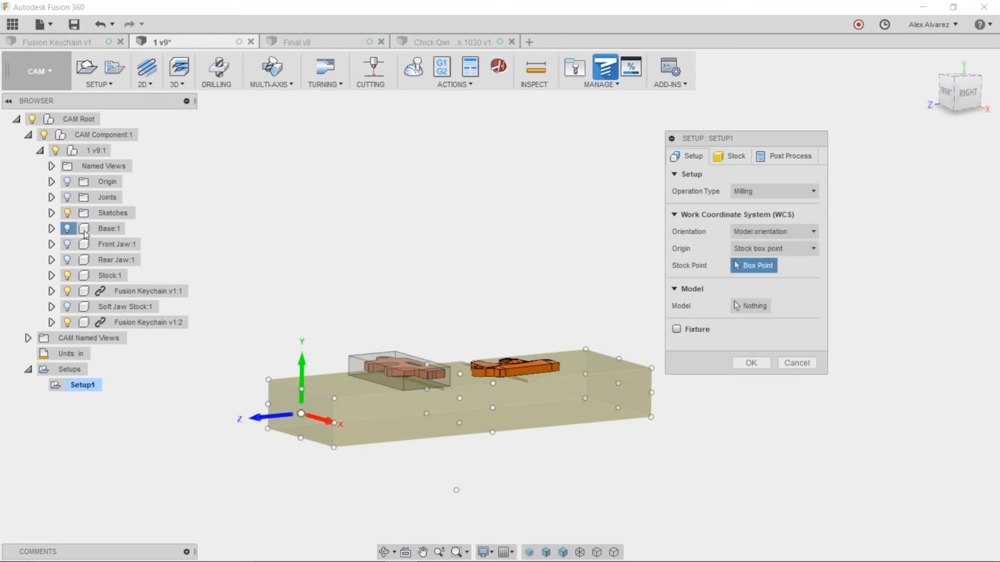
pyautogui.click(68, 260)
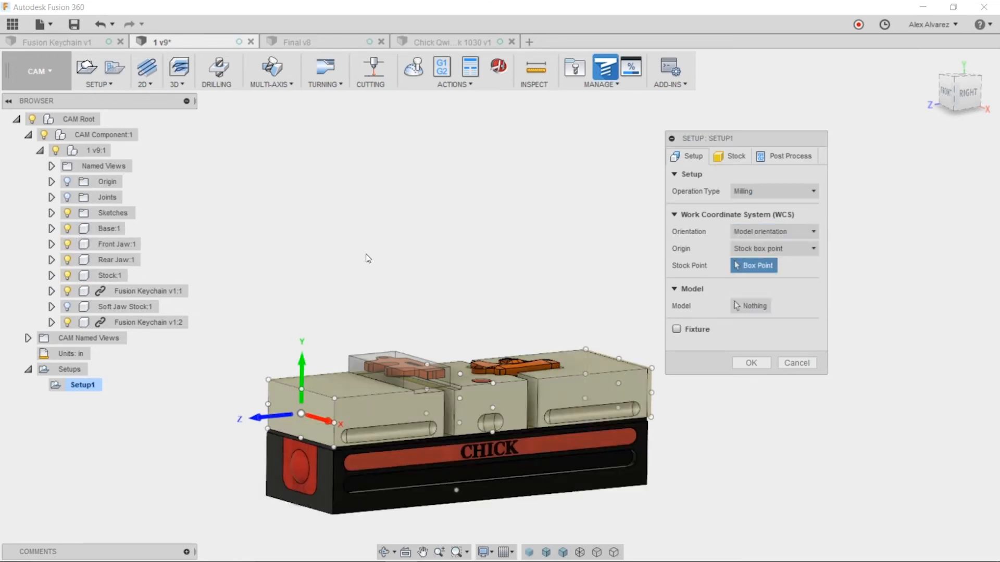
pyautogui.keyDown('shift'); pyautogui.moveTo(368, 257); pyautogui.dragTo(393, 270, button='middle'); pyautogui.keyUp('shift')
# Orient the work coordinate system by Z axis/plane and X axis, using the center block's top face for Z
pyautogui.click(767, 234)
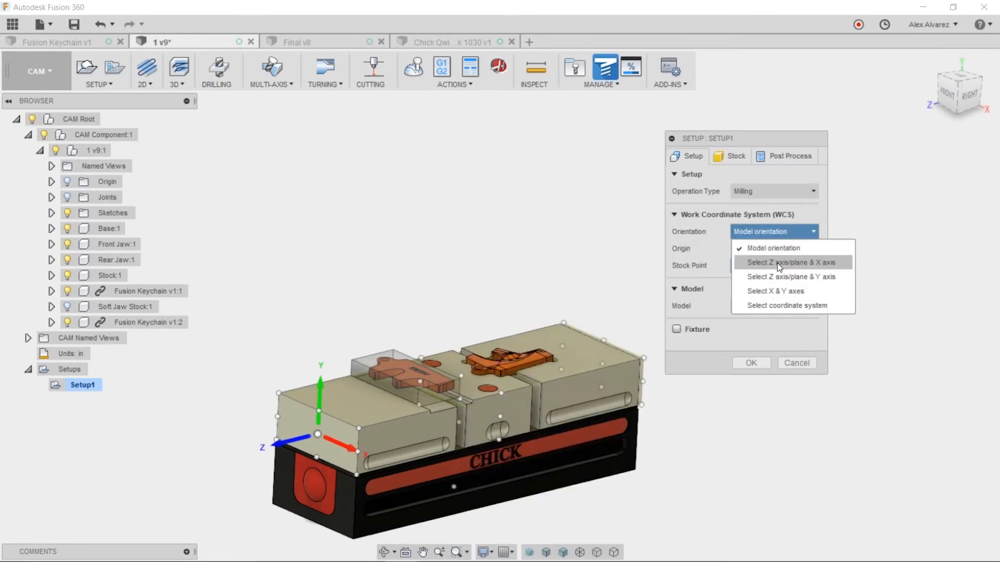
pyautogui.click(777, 262)
pyautogui.scroll(5, 429, 330)
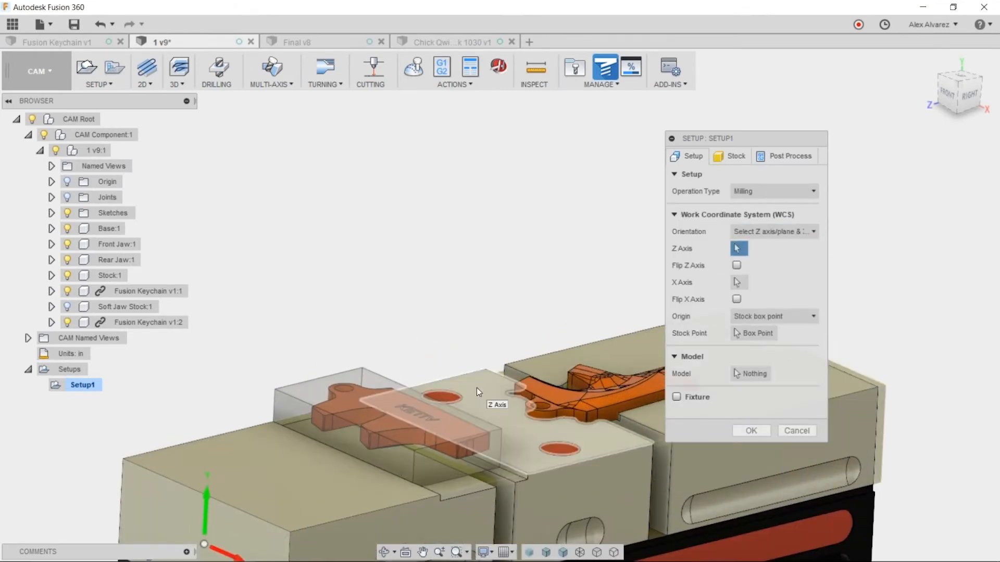
pyautogui.click(476, 387)
pyautogui.keyDown('shift'); pyautogui.moveTo(470, 326); pyautogui.dragTo(653, 337, button='middle'); pyautogui.keyUp('shift')
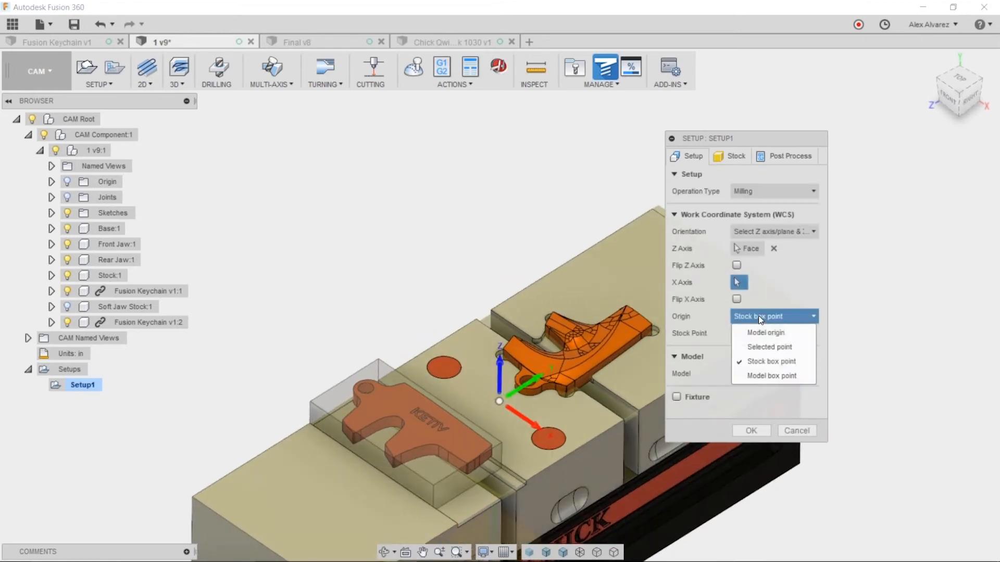
# Set the work coordinate origin to a selected point at the center block's back top corner beside the second keychain's jaw gap
pyautogui.click(768, 347)
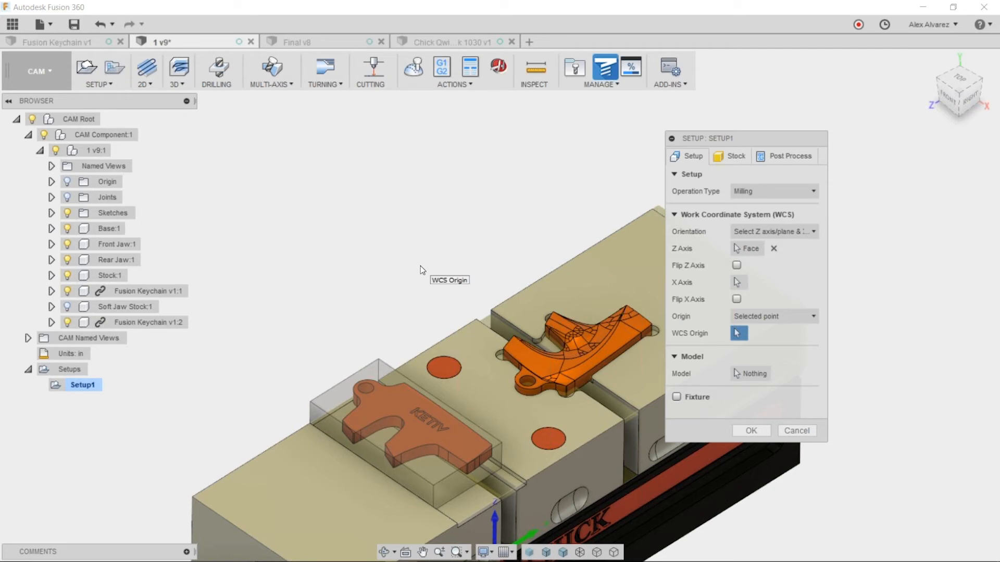
pyautogui.scroll(2, 424, 257)
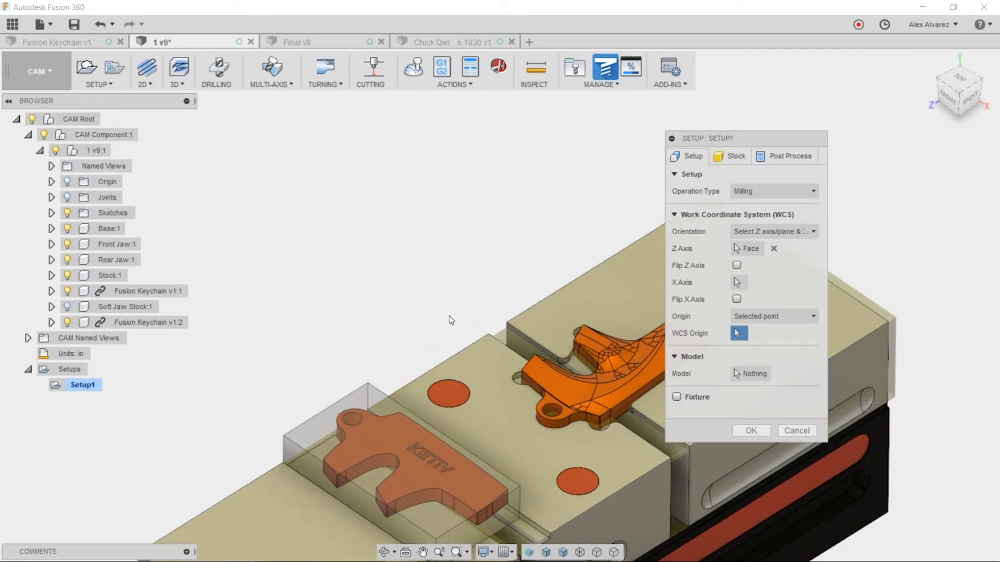
pyautogui.click(488, 336)
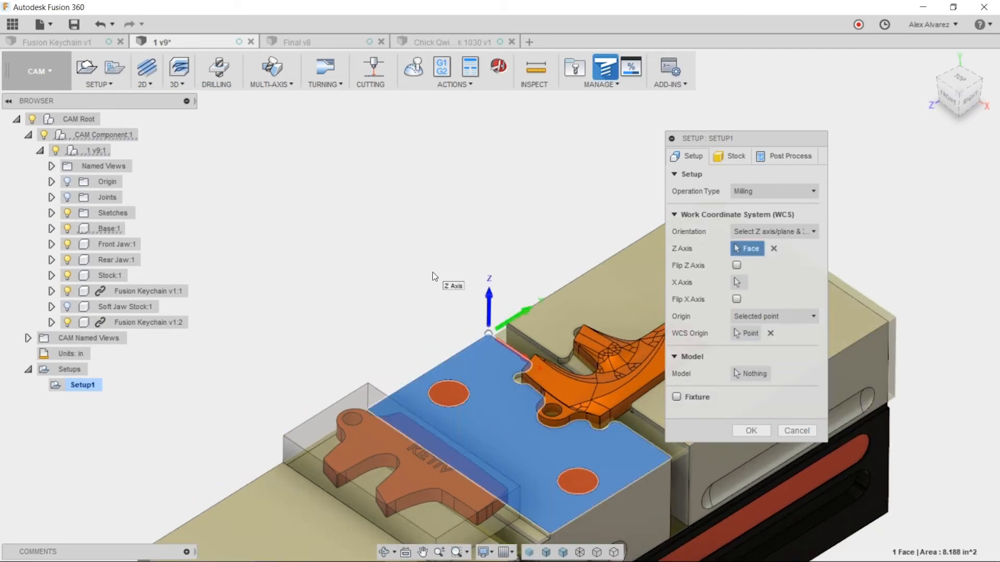
pyautogui.scroll(-2, 436, 277)
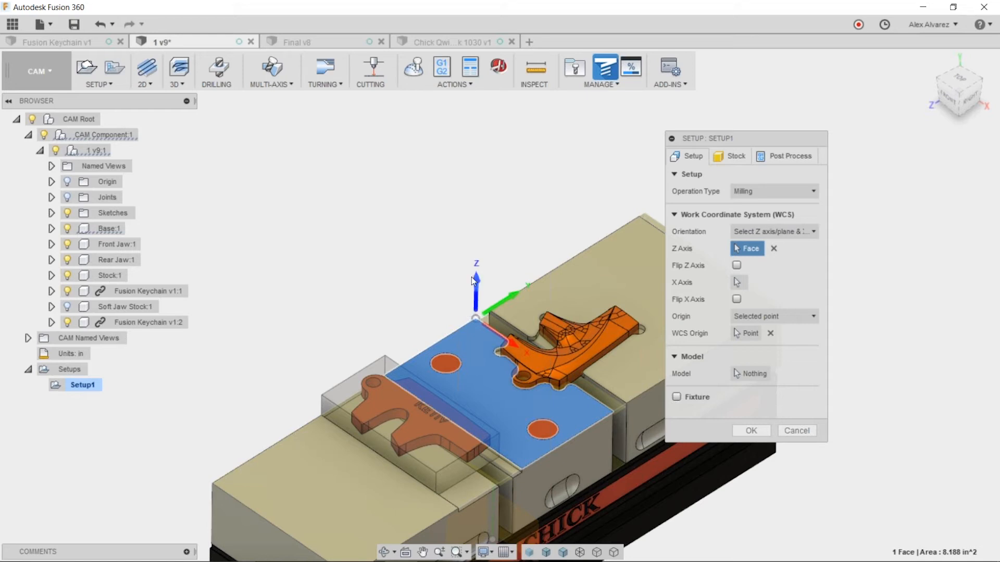
# Apply the edited work coordinate system to Setup1 and check its placement on the vise
pyautogui.scroll(-2, 437, 280)
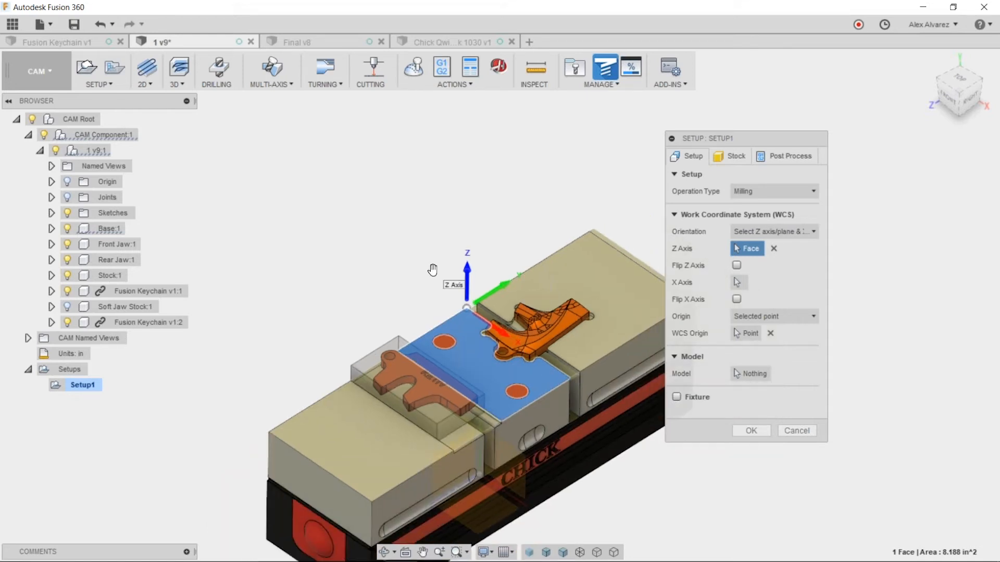
pyautogui.moveTo(436, 255); pyautogui.dragTo(431, 223, button='middle')
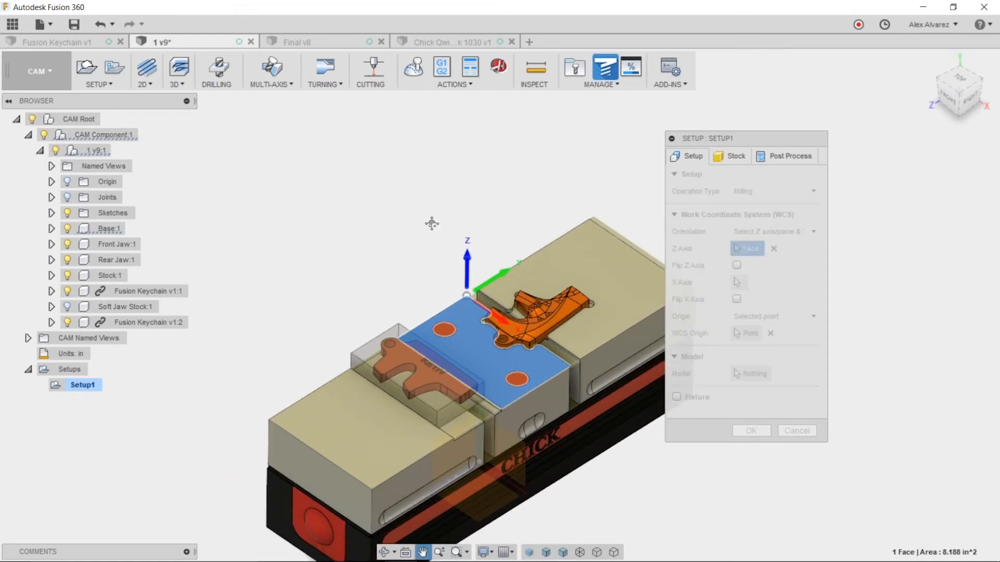
pyautogui.click(750, 431)
pyautogui.keyDown('shift'); pyautogui.moveTo(770, 451); pyautogui.dragTo(760, 437, button='middle'); pyautogui.keyUp('shift')
pyautogui.keyDown('shift'); pyautogui.moveTo(399, 248); pyautogui.dragTo(411, 229, button='middle'); pyautogui.keyUp('shift')
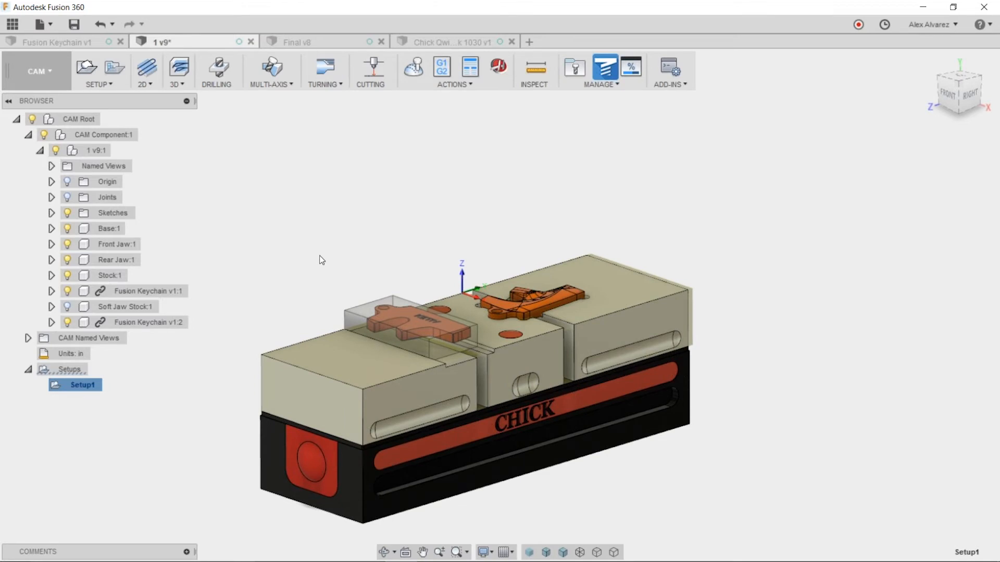
# Hide both Fusion Keychain components and the Stock component, leaving the base and jaws shown
pyautogui.click(67, 291)
pyautogui.click(67, 322)
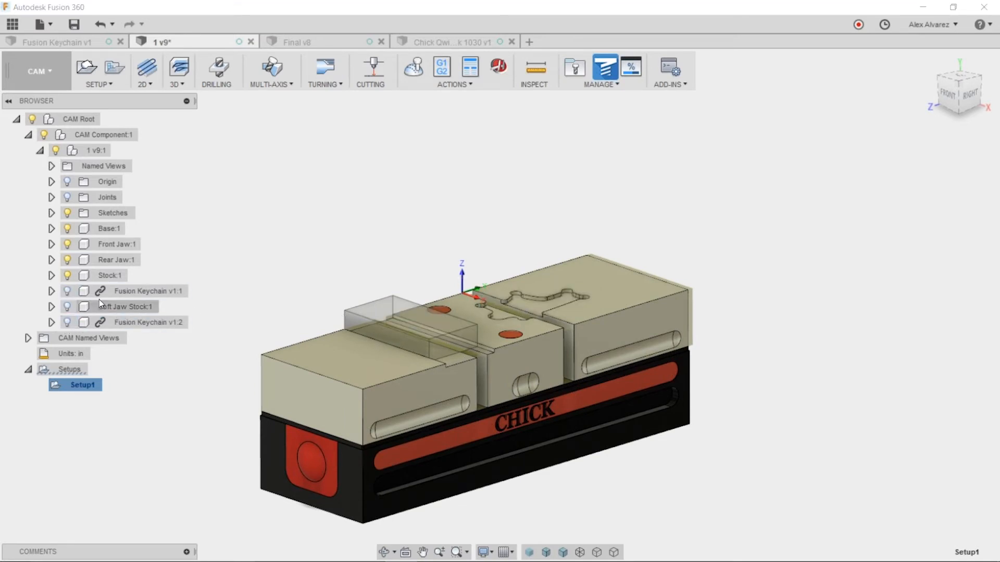
pyautogui.click(67, 276)
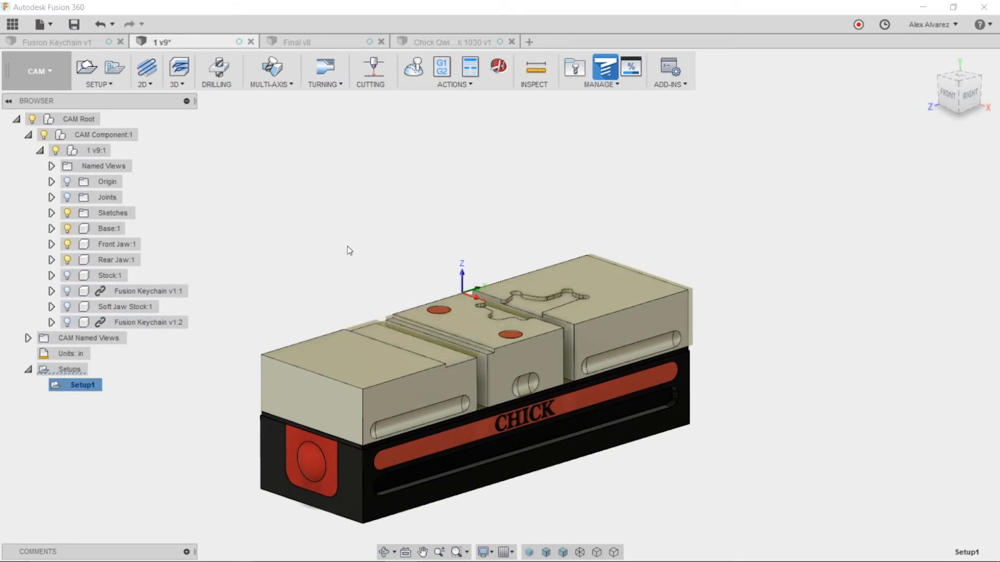
# Start a 2D Adaptive operation in Setup1 and look through its heights and passes settings before returning to the tool settings
pyautogui.click(149, 85)
pyautogui.click(166, 97)
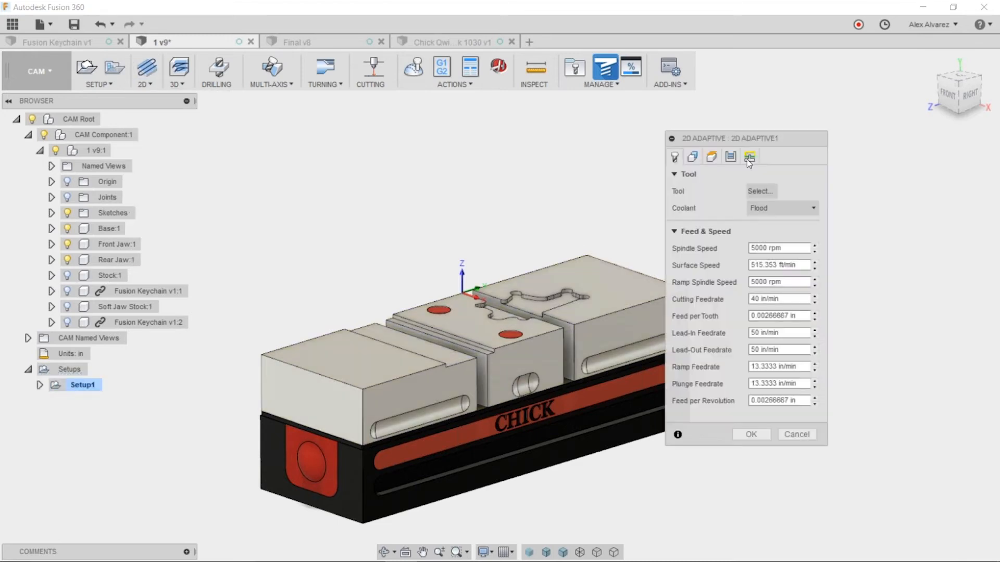
pyautogui.moveTo(744, 142); pyautogui.dragTo(467, 149)
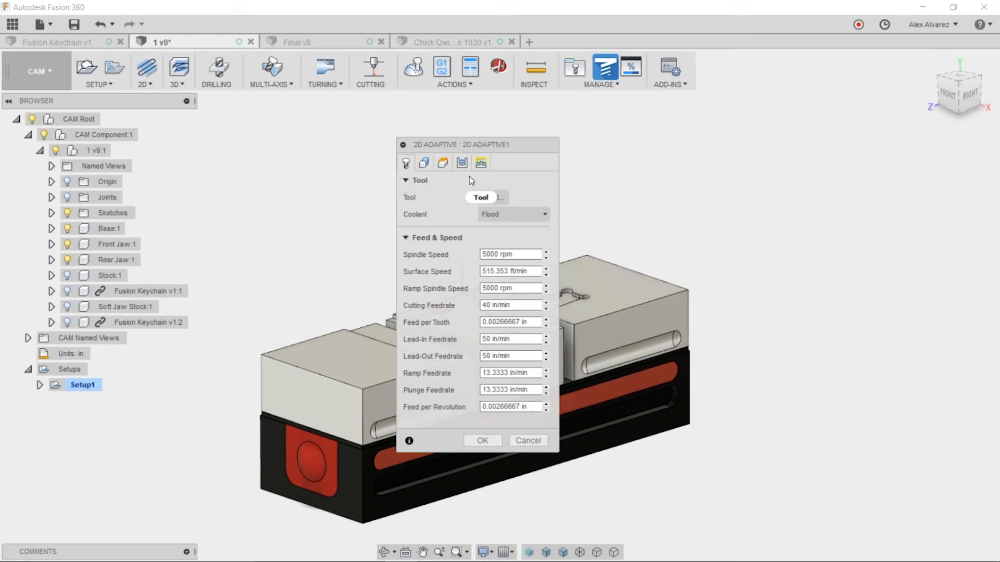
pyautogui.click(442, 163)
pyautogui.click(461, 163)
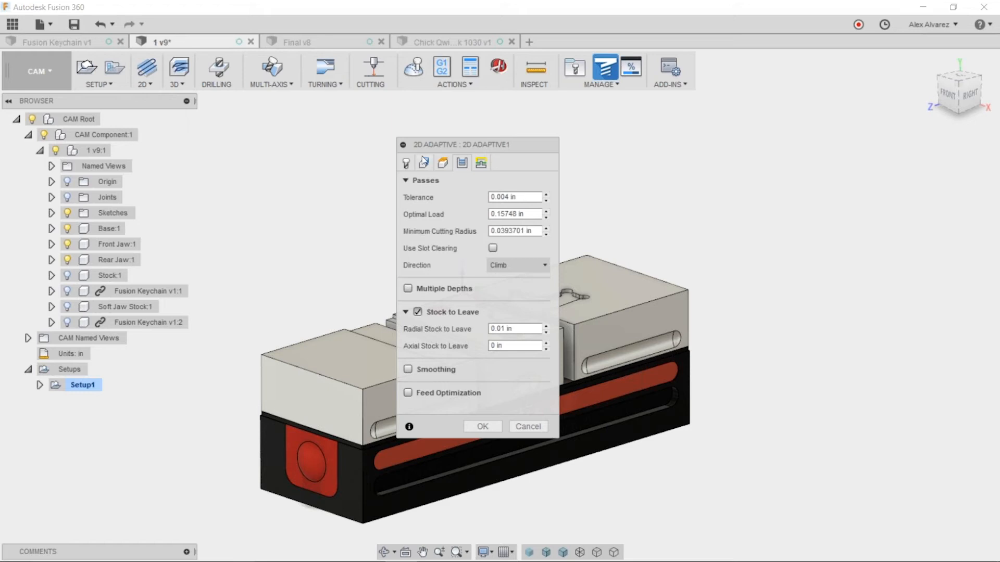
pyautogui.moveTo(449, 141); pyautogui.dragTo(653, 131)
pyautogui.click(609, 151)
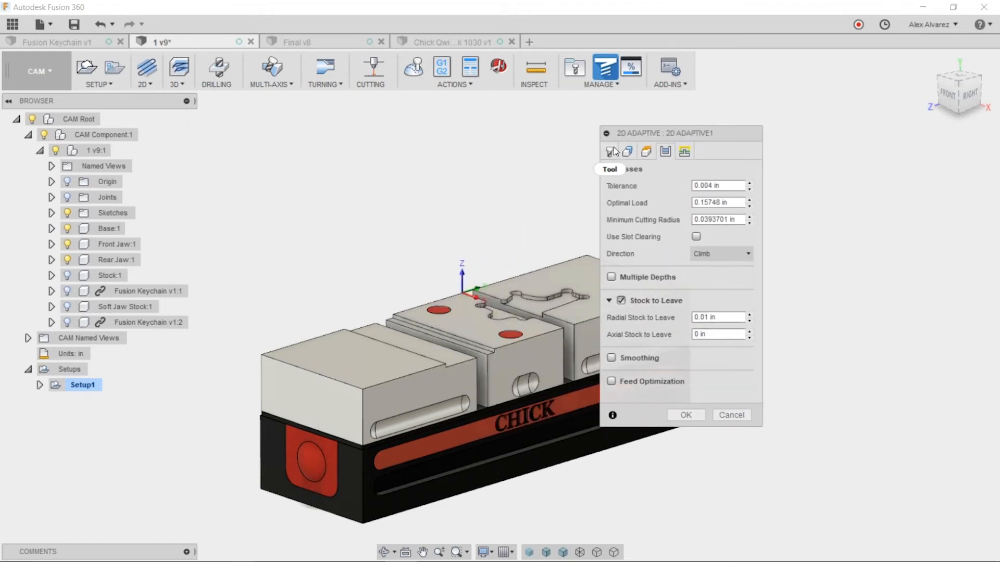
pyautogui.moveTo(707, 137); pyautogui.dragTo(760, 145)
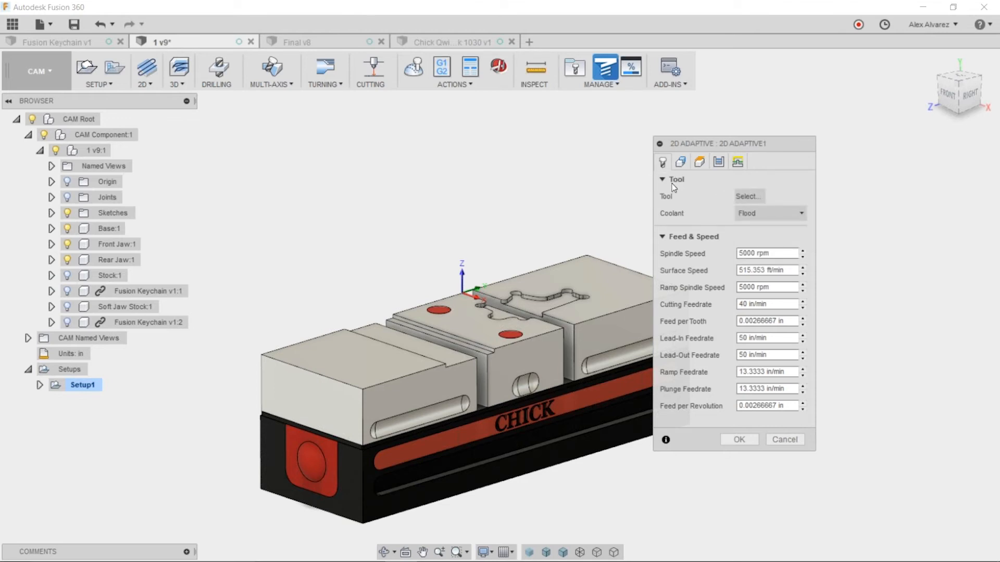
# Open the operation's tool selection, choose the second cloud library and inspect its tool 20, the 1/4" flat end mill
pyautogui.click(756, 201)
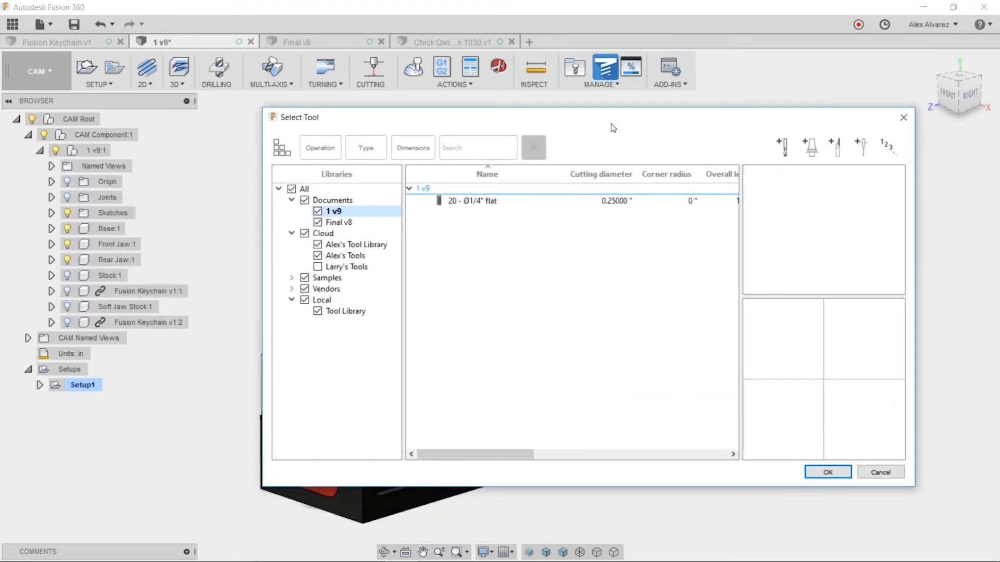
pyautogui.click(352, 257)
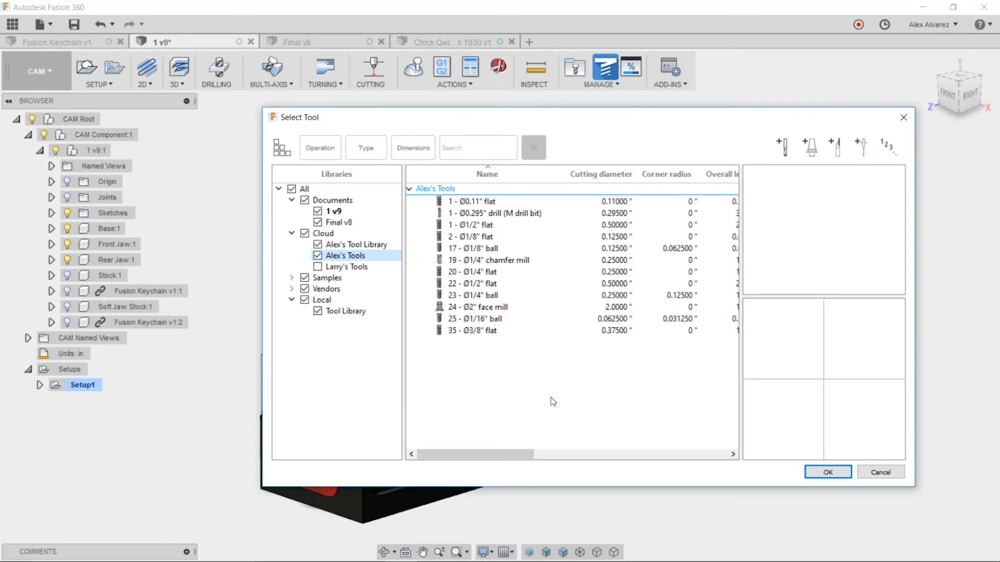
pyautogui.click(526, 276)
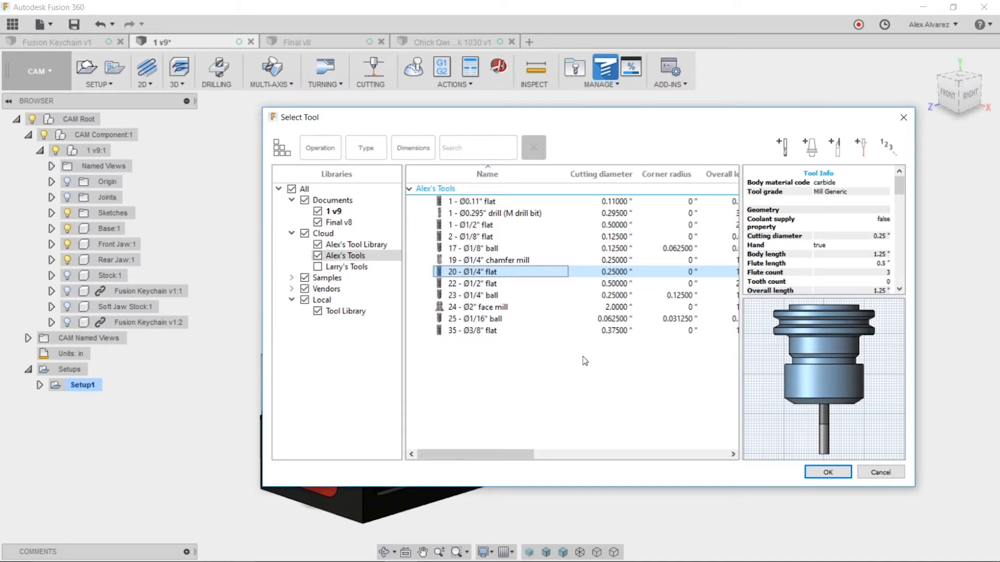
pyautogui.click(572, 370)
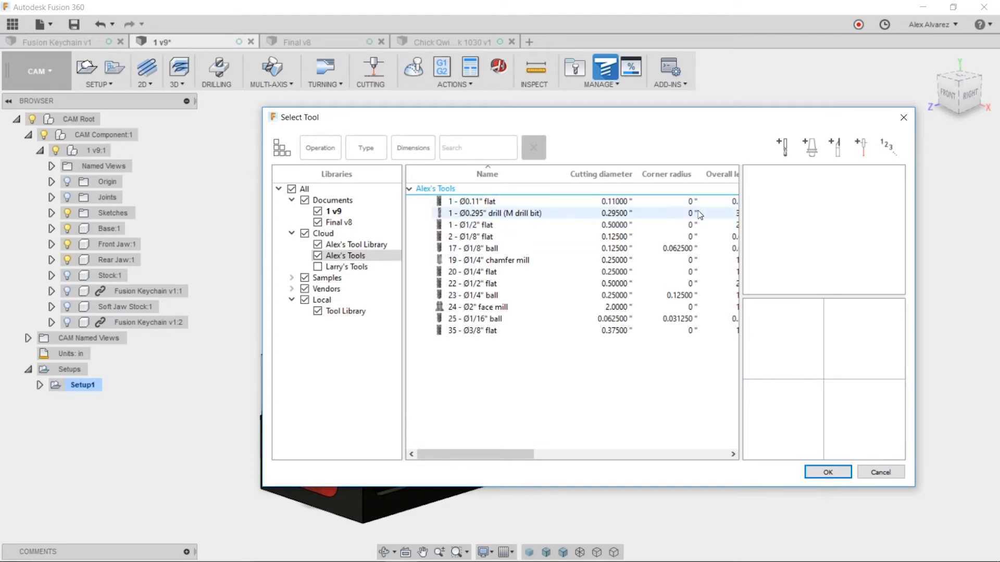
# Create a new milling tool in the chosen library as a carbide flat end mill with a 0.5 in diameter
pyautogui.click(783, 149)
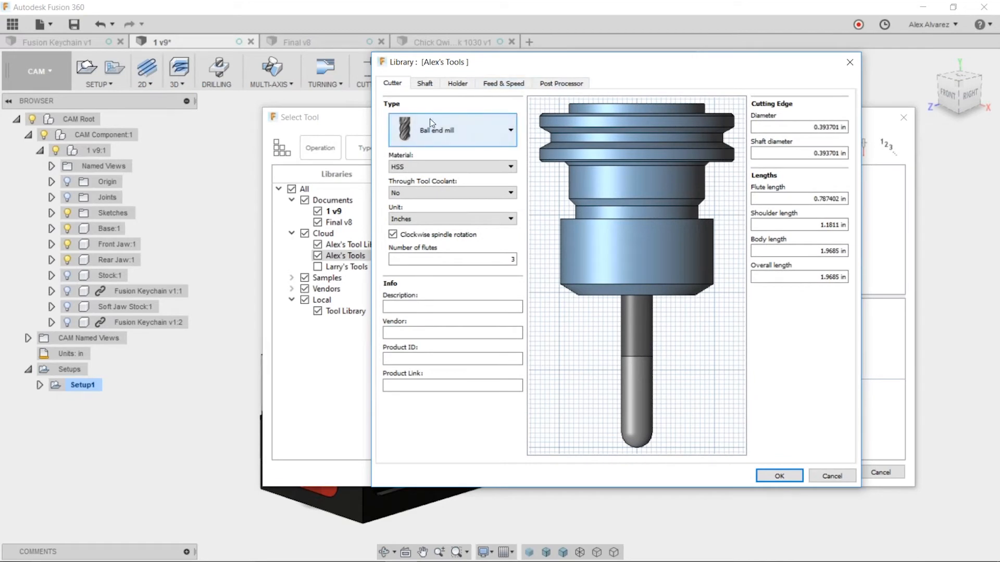
pyautogui.click(478, 135)
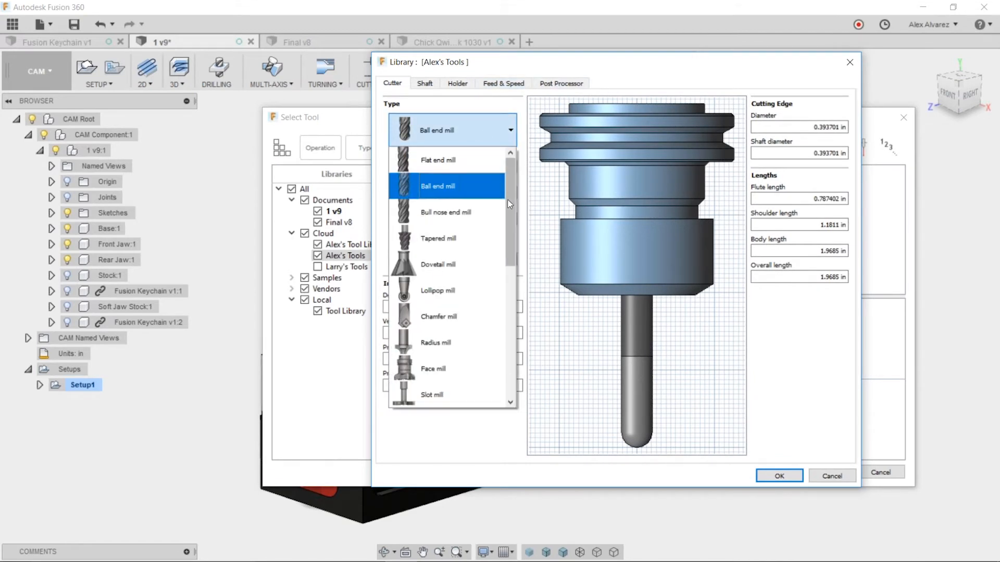
pyautogui.click(473, 165)
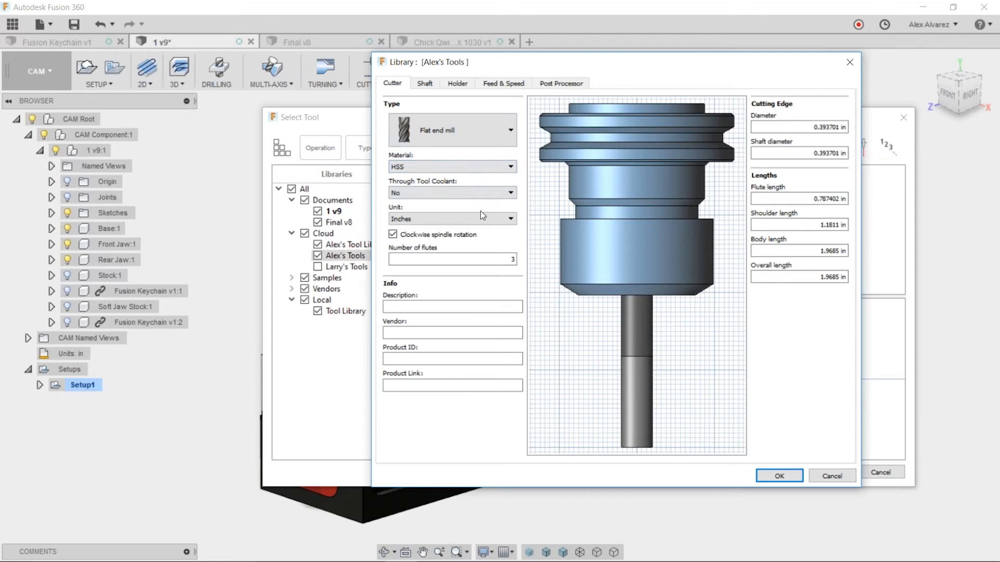
pyautogui.click(476, 167)
pyautogui.click(436, 202)
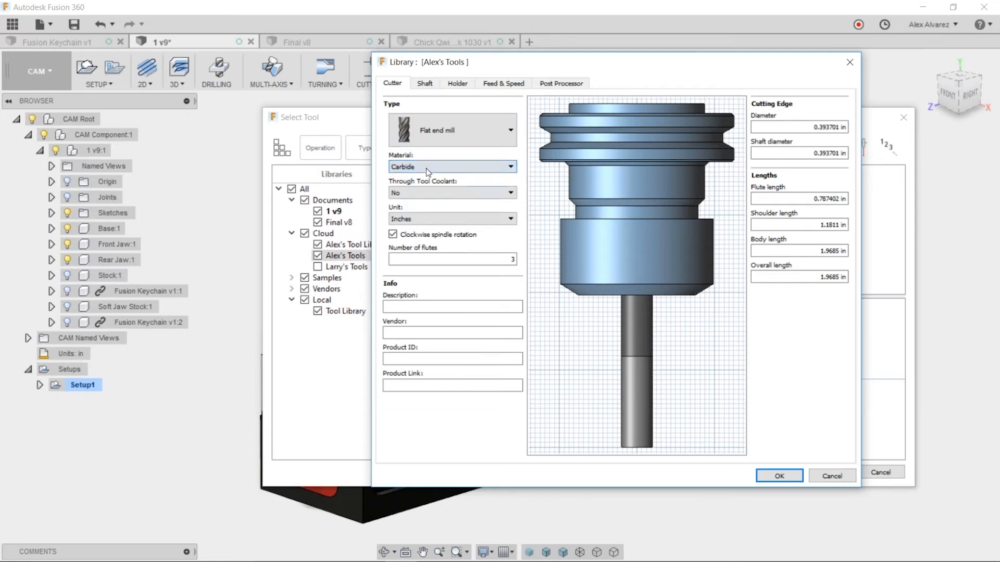
pyautogui.click(811, 126)
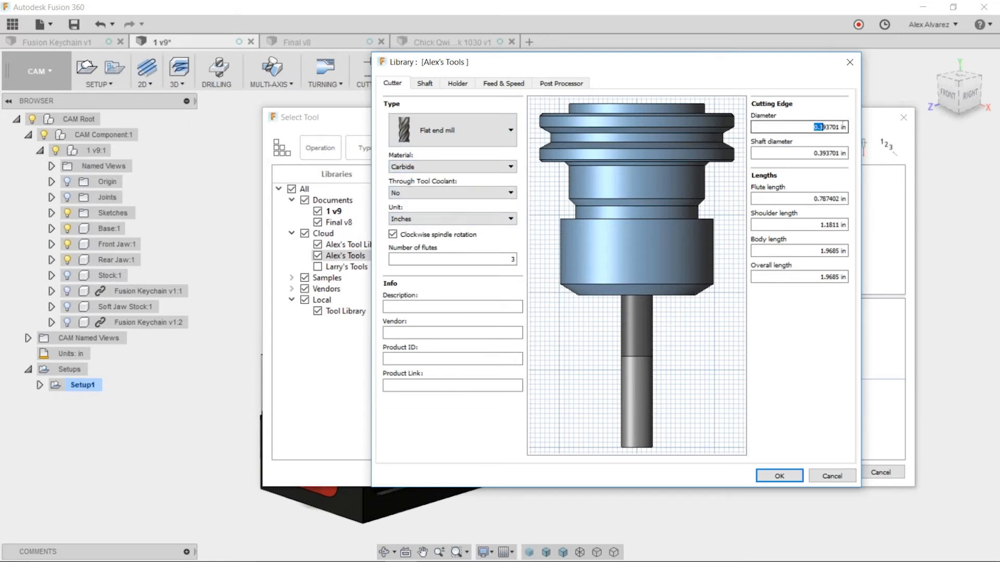
pyautogui.write('.5')
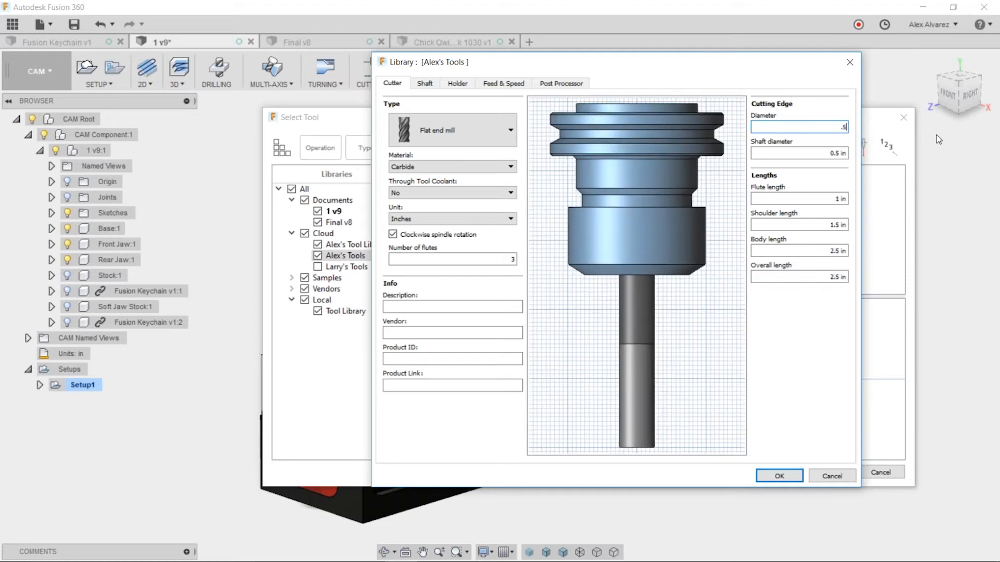
# Review the new end mill's cutter, shaft, holder, feed and post processor settings
pyautogui.click(477, 307)
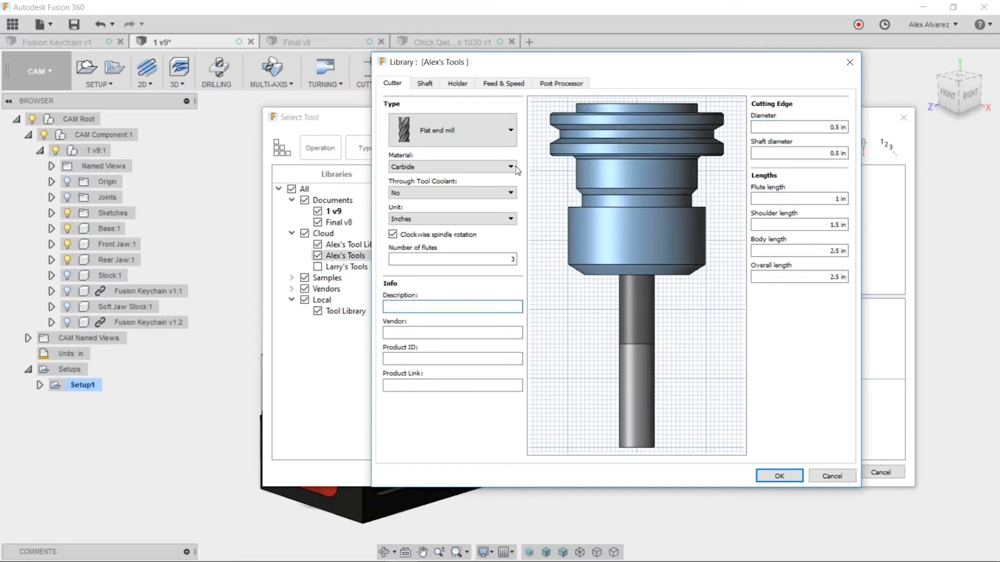
pyautogui.moveTo(600, 70); pyautogui.dragTo(496, 76)
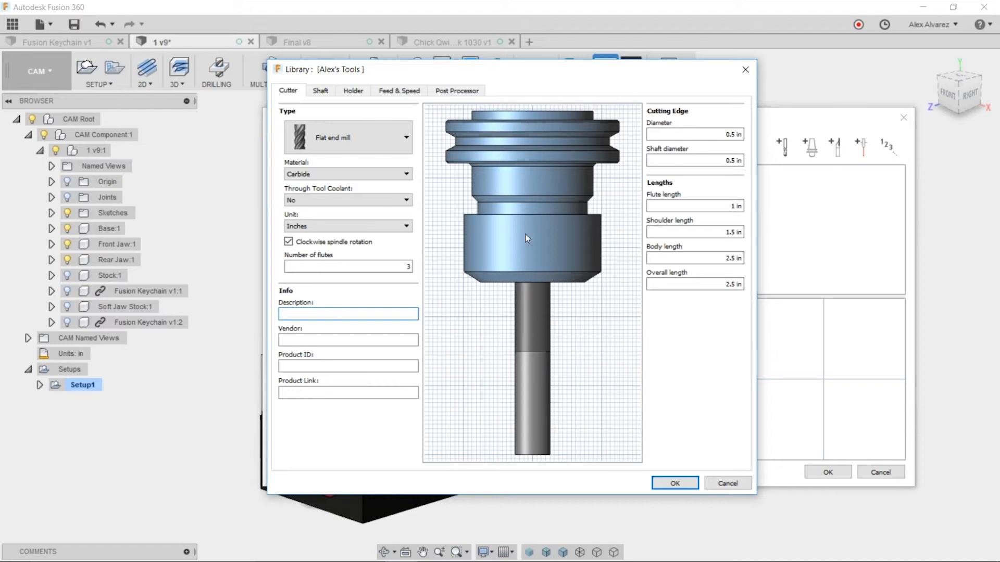
pyautogui.click(450, 91)
pyautogui.click(400, 91)
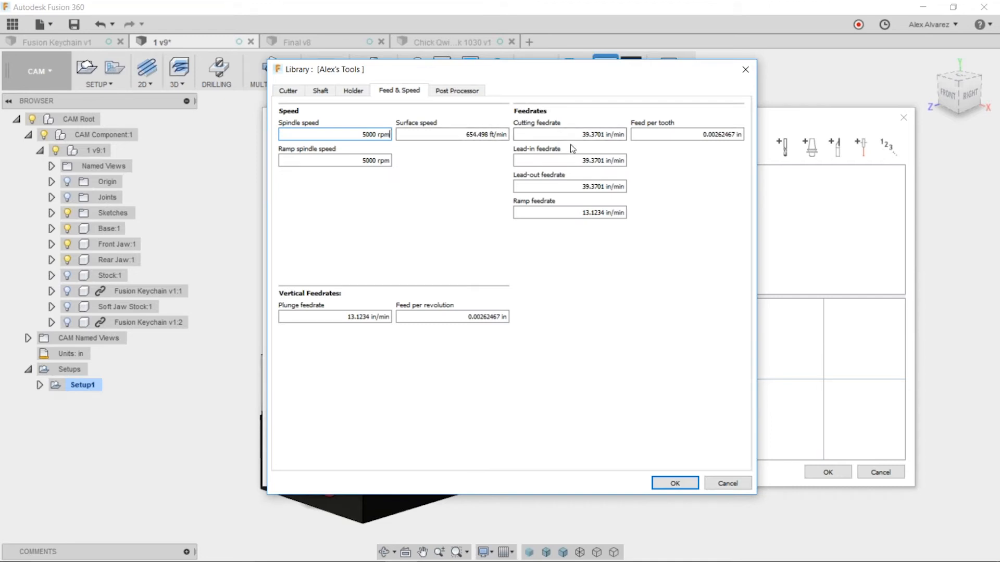
pyautogui.click(291, 95)
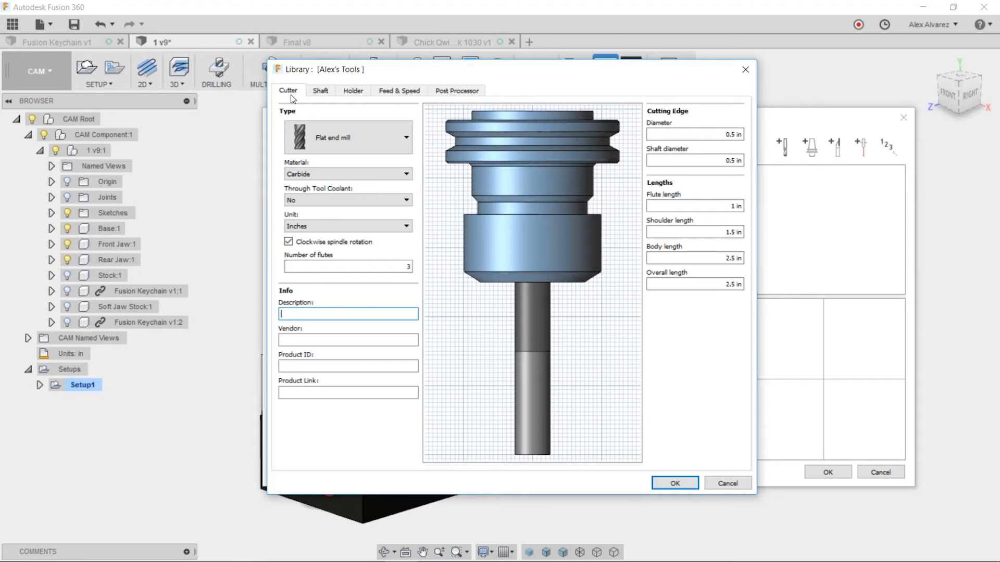
pyautogui.click(320, 92)
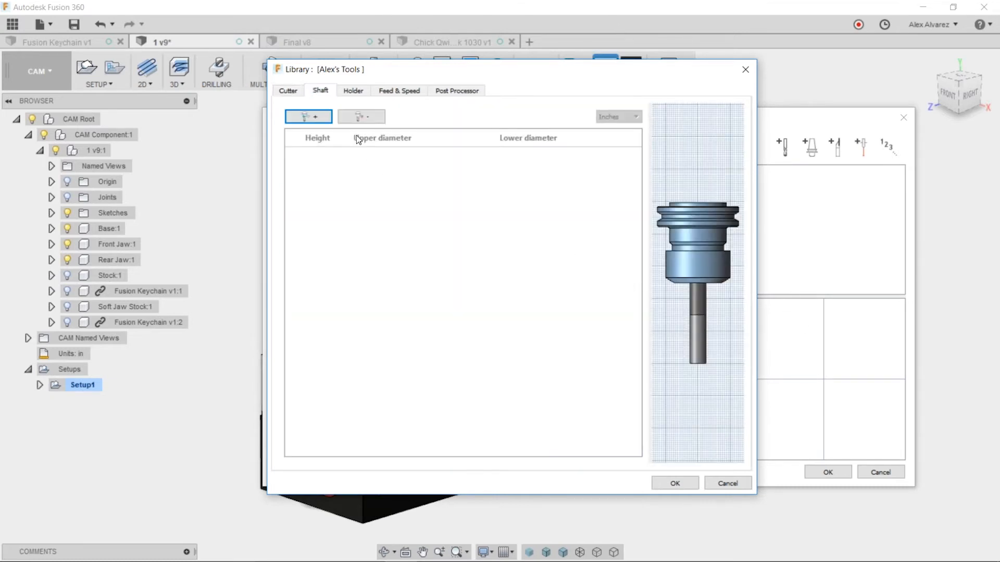
pyautogui.click(354, 91)
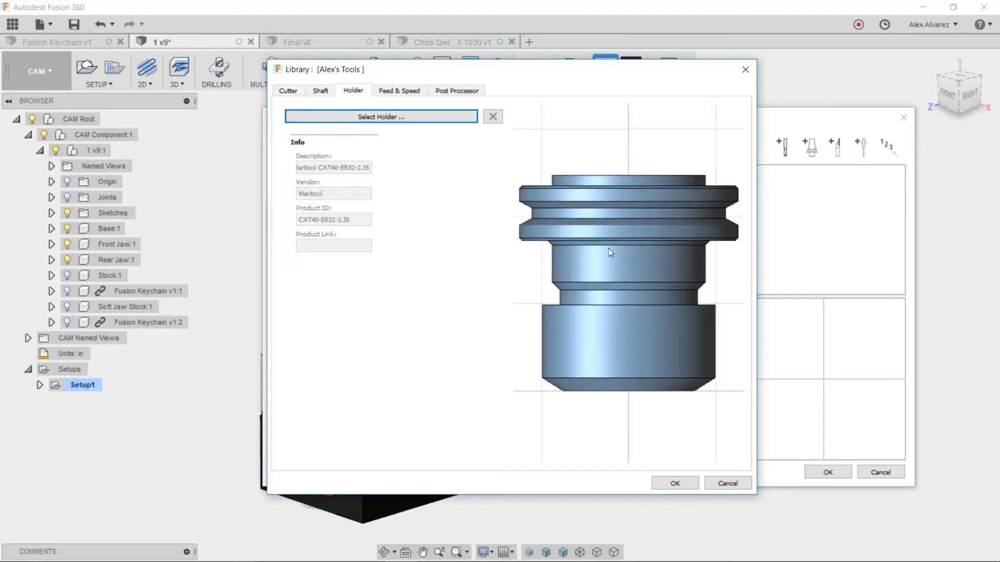
pyautogui.click(381, 116)
pyautogui.moveTo(607, 102); pyautogui.dragTo(609, 101)
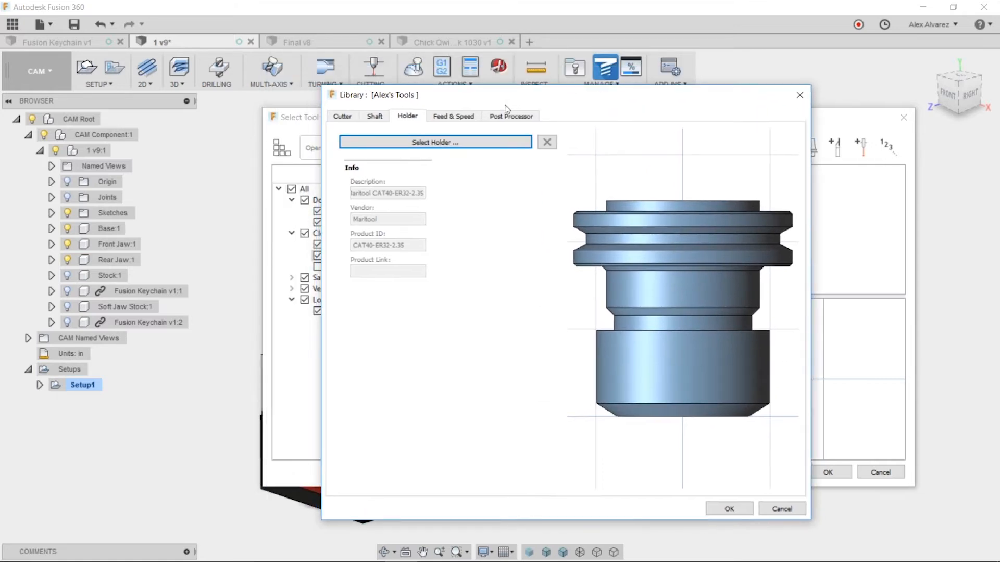
# Set the new end mill's spindle speed to 7500 rpm and its cutting feedrate to 65 in/min
pyautogui.click(455, 122)
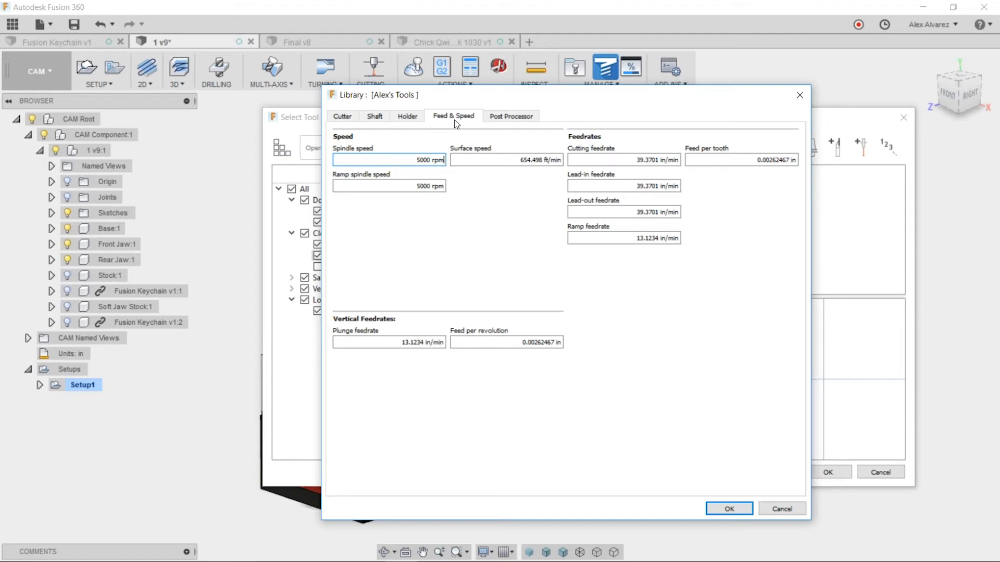
pyautogui.moveTo(415, 160); pyautogui.dragTo(454, 161)
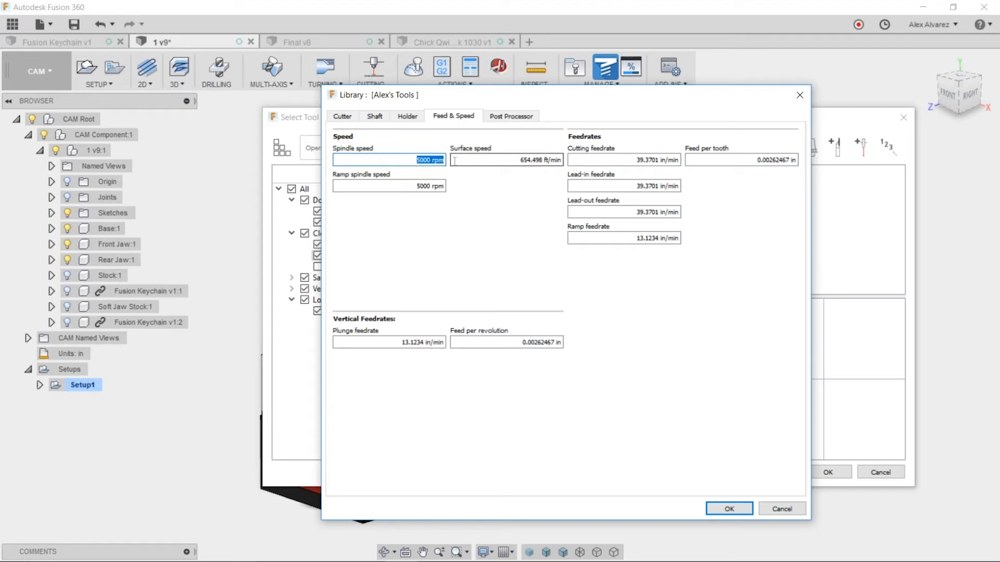
pyautogui.write('7500')
pyautogui.click(629, 162)
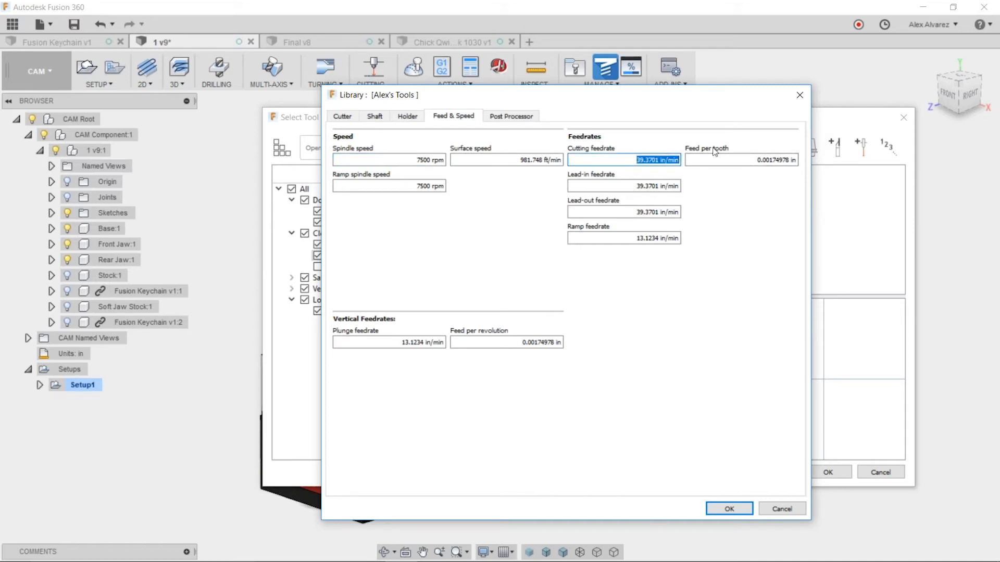
pyautogui.write('65')
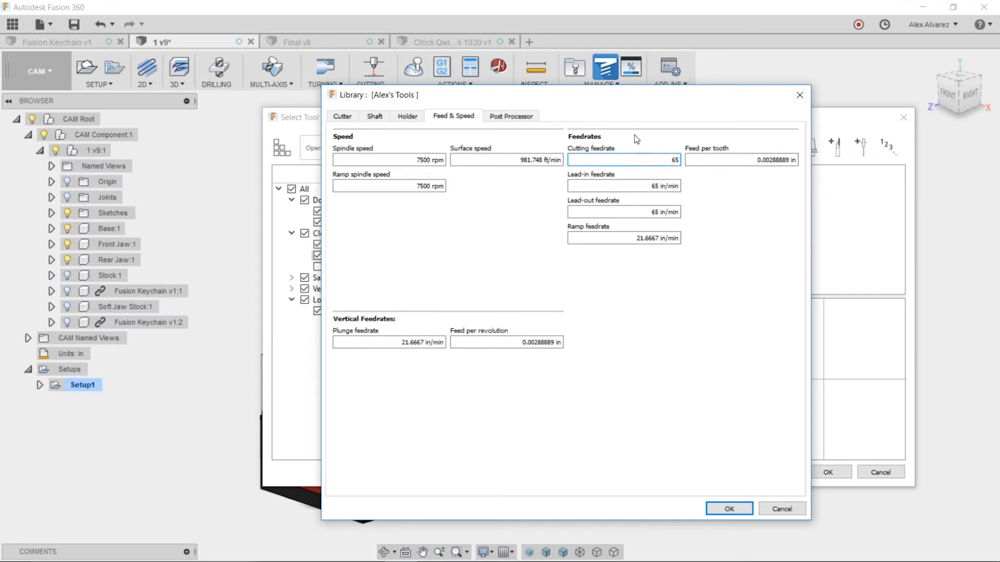
pyautogui.moveTo(642, 104); pyautogui.dragTo(642, 112)
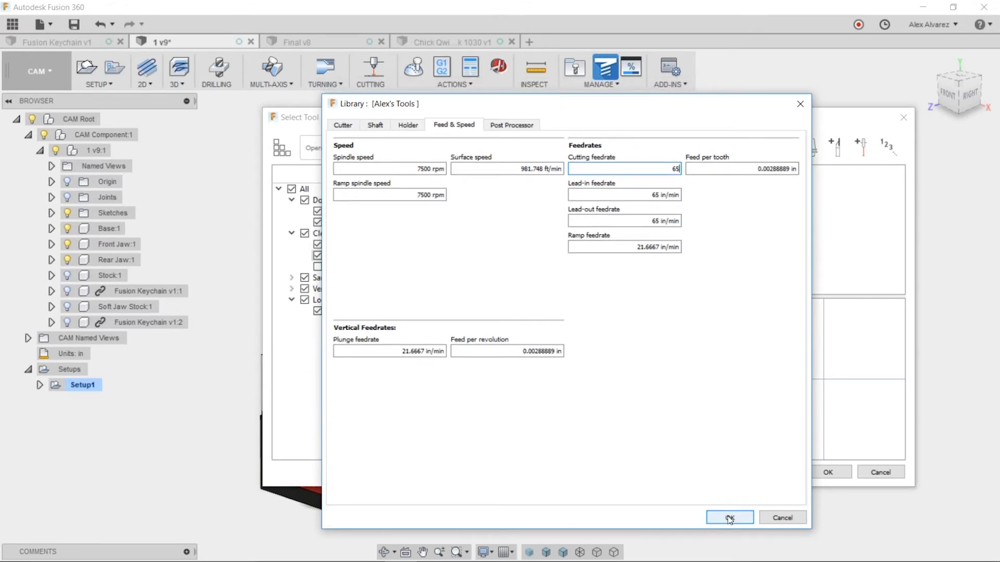
# Set the new end mill's post processor tool number to 36 and return to its cutter settings
pyautogui.click(507, 125)
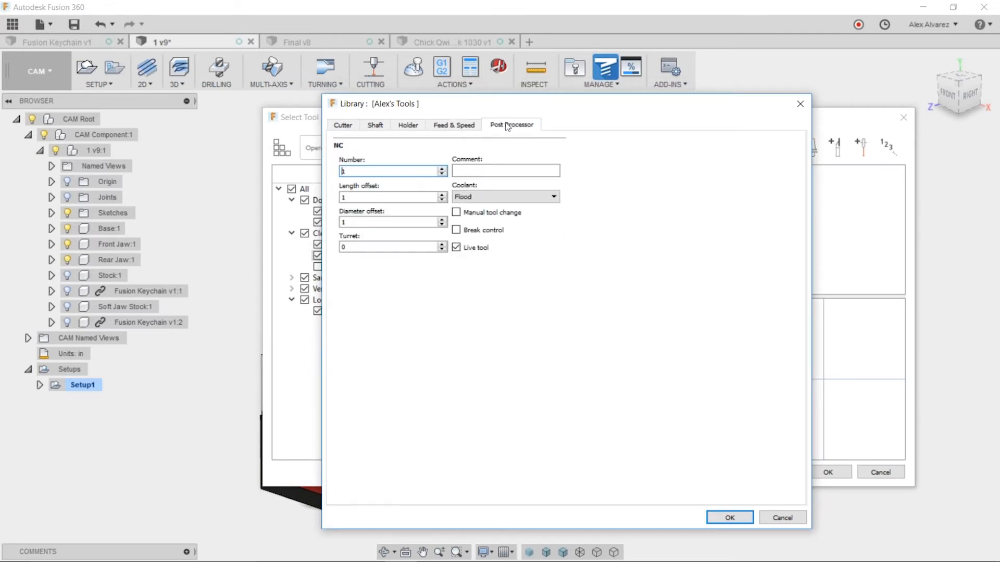
pyautogui.doubleClick(396, 175)
pyautogui.write('36')
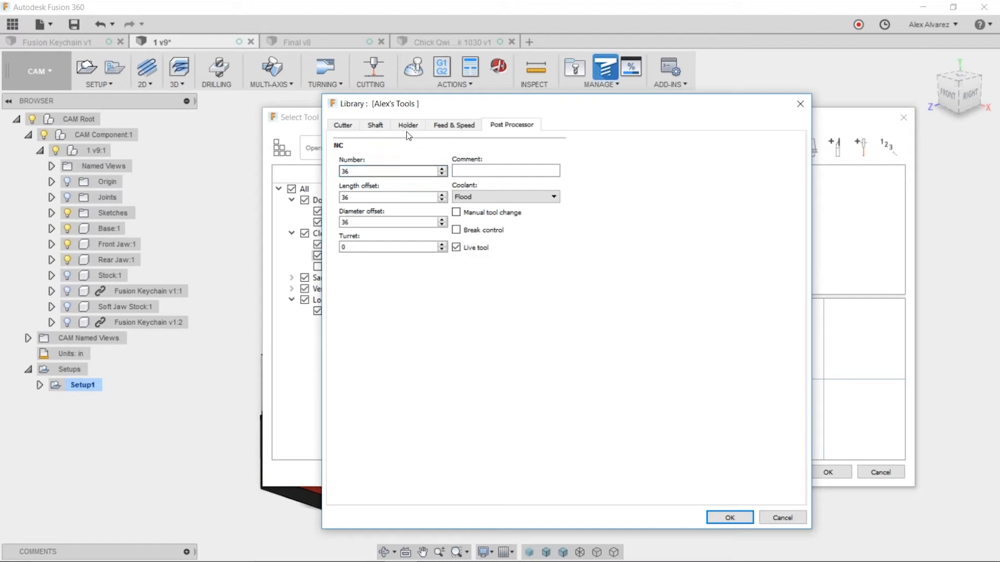
pyautogui.click(348, 128)
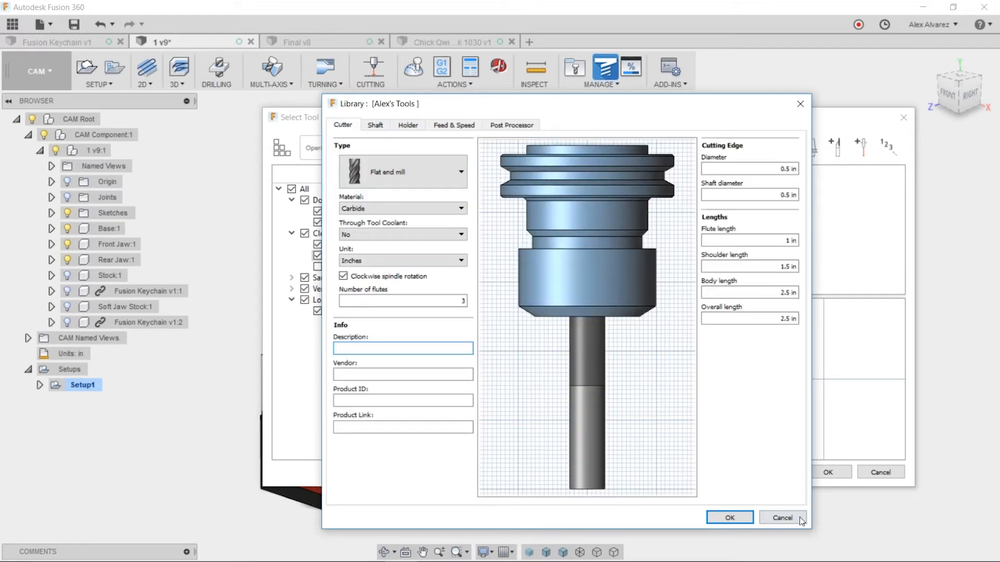
# Save the new end mill to the library and choose the #20 1/4" flat end mill for the 2D Adaptive operation
pyautogui.click(730, 518)
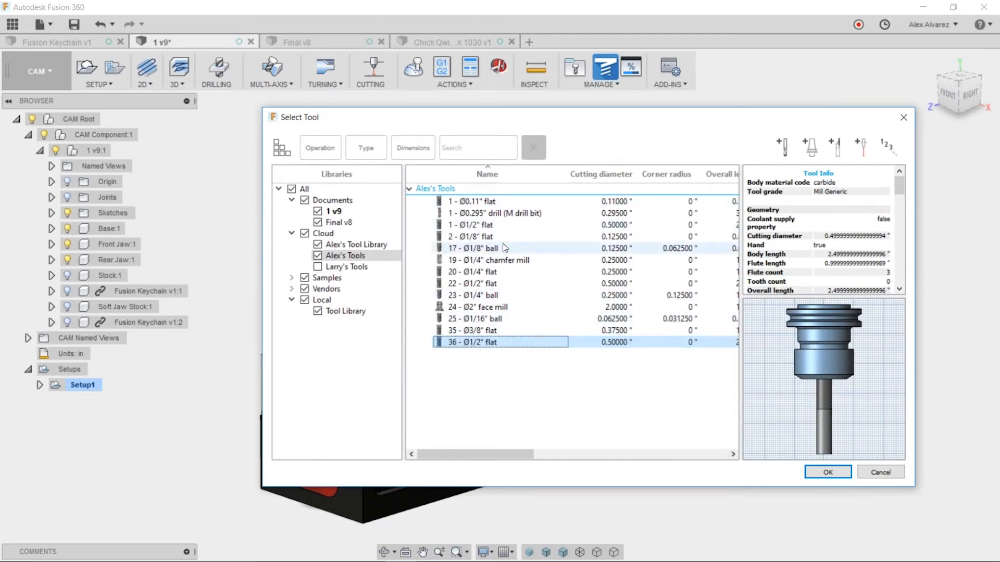
pyautogui.click(509, 274)
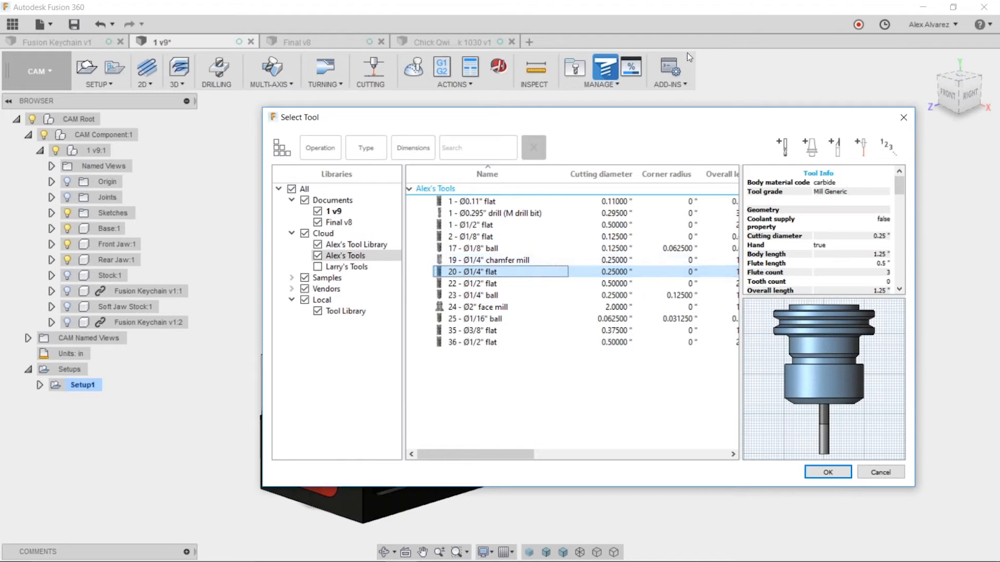
pyautogui.click(827, 471)
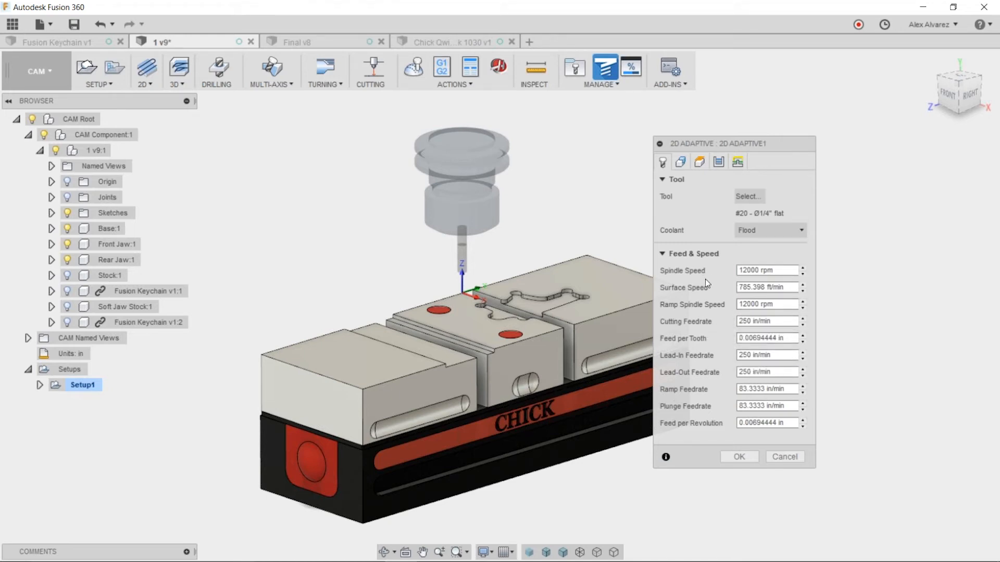
# Add the step ledges on the outer jaw and the middle jaw as pocket selections for the 2D Adaptive operation
pyautogui.click(683, 164)
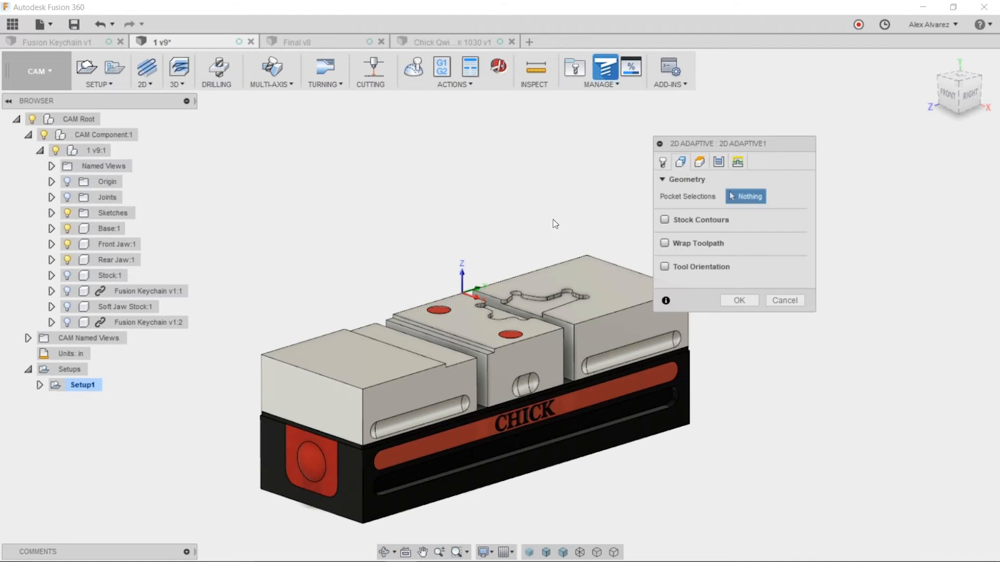
pyautogui.keyDown('shift'); pyautogui.moveTo(557, 210); pyautogui.dragTo(396, 318, button='middle'); pyautogui.keyUp('shift')
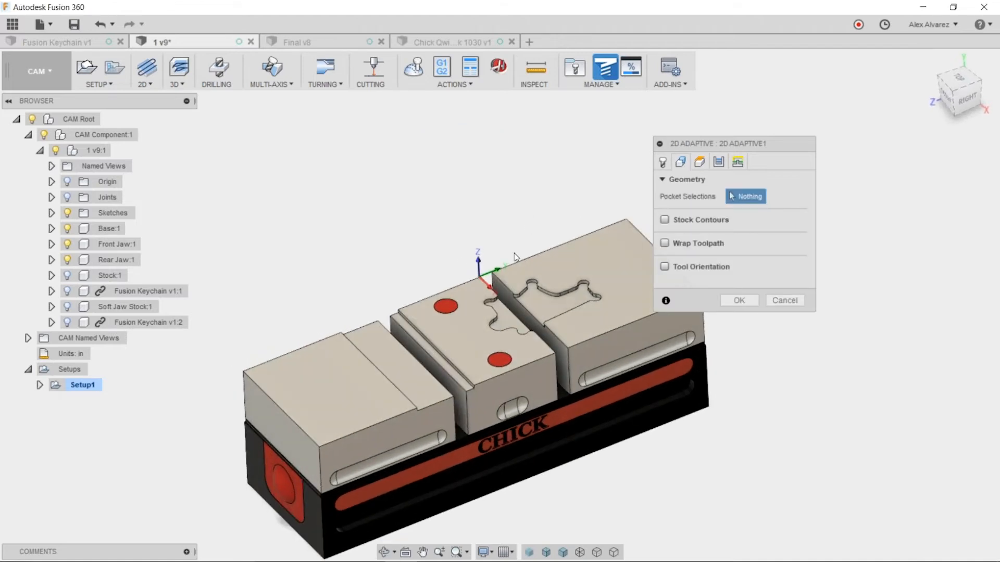
pyautogui.scroll(2, 388, 336)
pyautogui.click(386, 348)
pyautogui.scroll(2, 412, 333)
pyautogui.click(421, 321)
pyautogui.moveTo(439, 202); pyautogui.dragTo(346, 215, button='middle')
# Add the keychain pocket floors in both jaws, without the middle jaw's top-face contour, and generate the 2D Adaptive toolpath
pyautogui.click(519, 334)
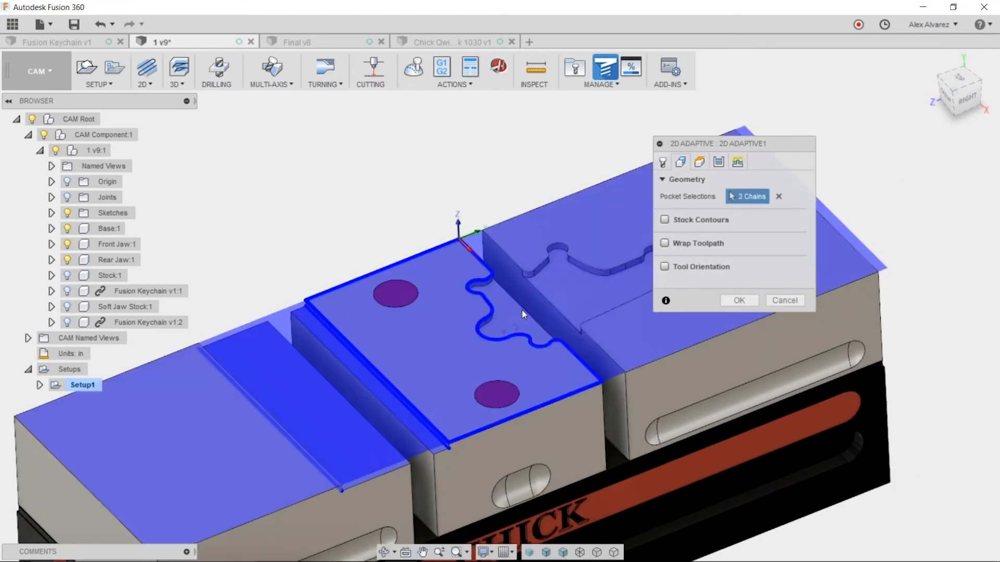
pyautogui.click(511, 336)
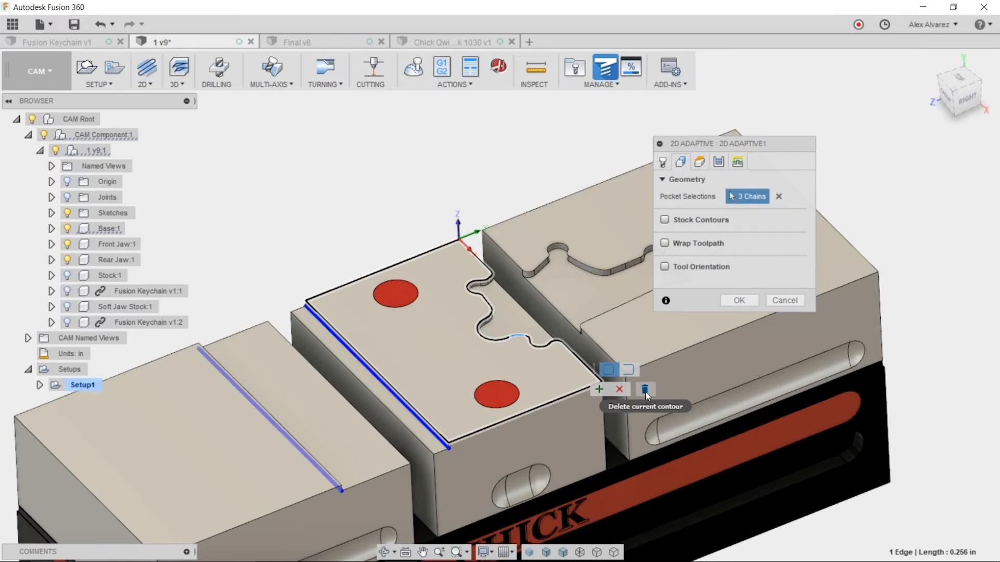
pyautogui.click(498, 312)
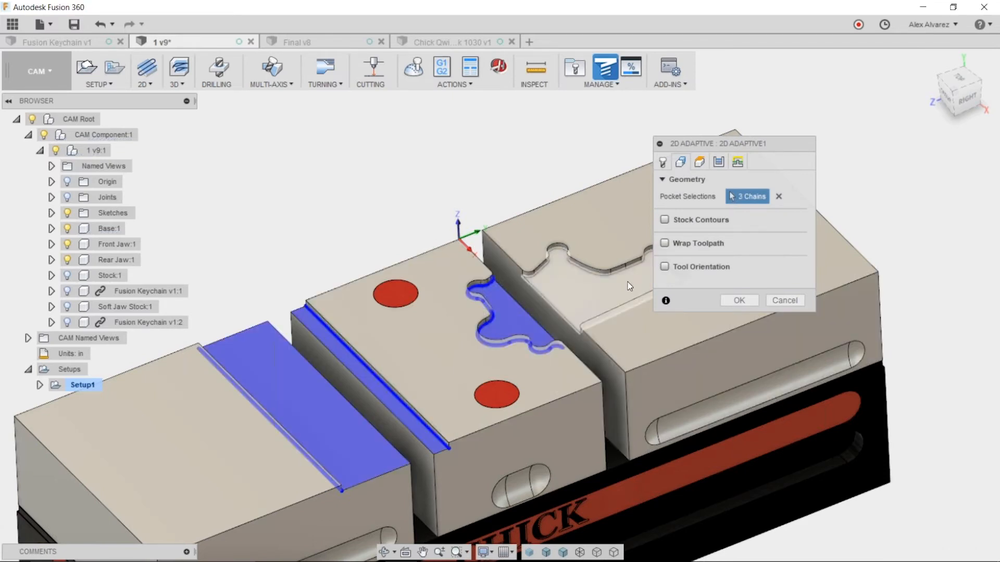
pyautogui.click(584, 302)
pyautogui.click(739, 300)
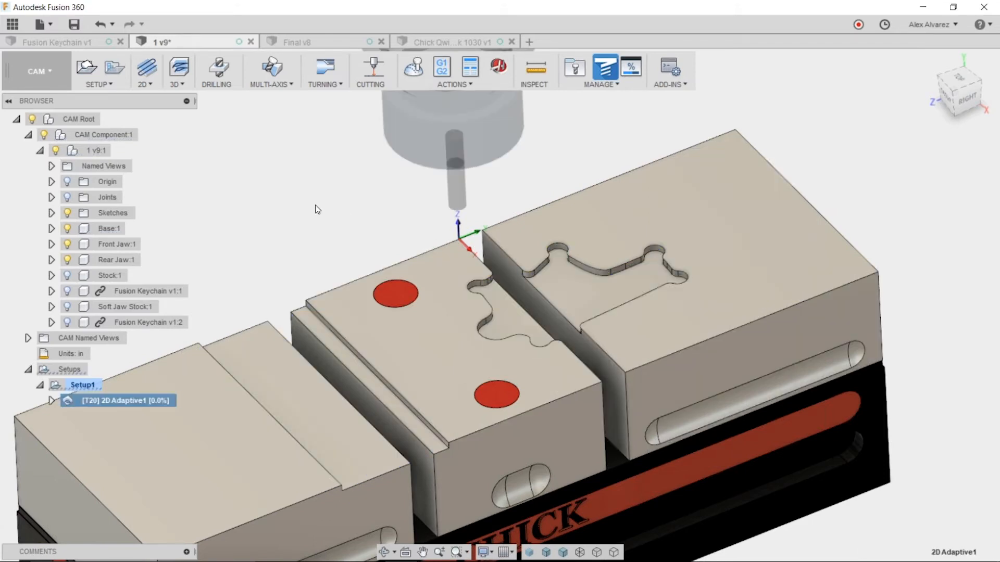
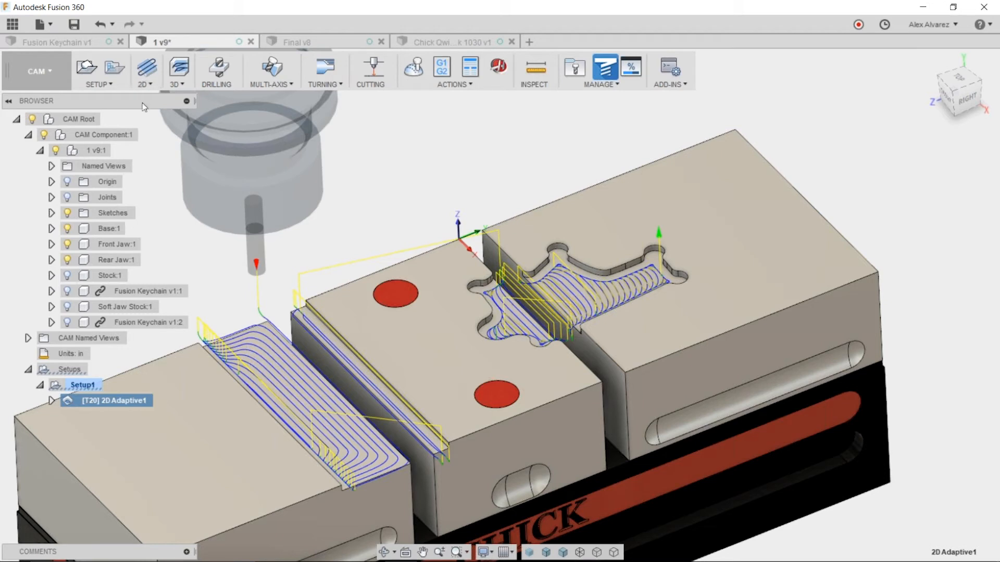
# Create a derived 2D Pocket operation from the 2D Adaptive, keeping its tool and feeds, and generate the toolpath
pyautogui.rightClick(135, 401)
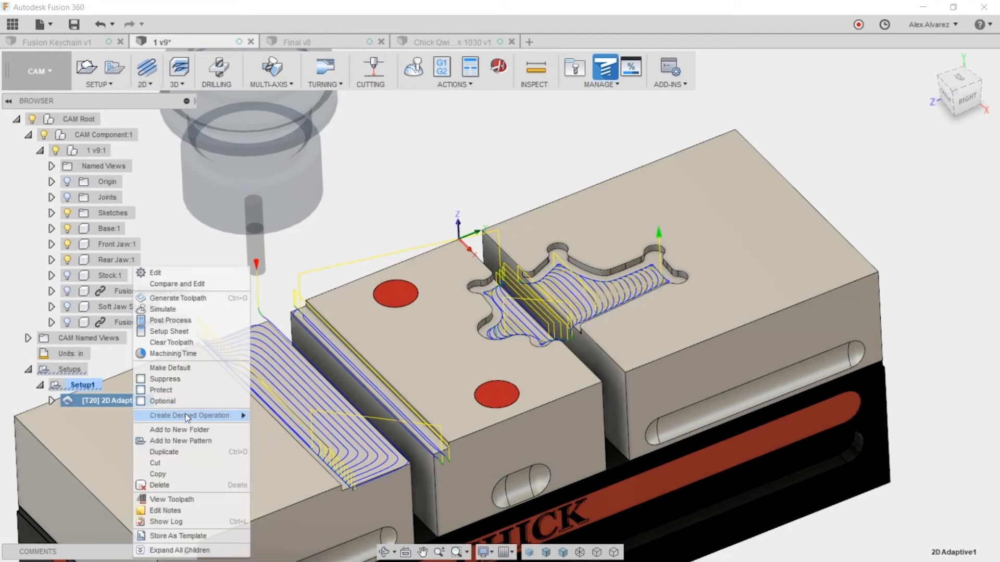
pyautogui.moveTo(204, 418)
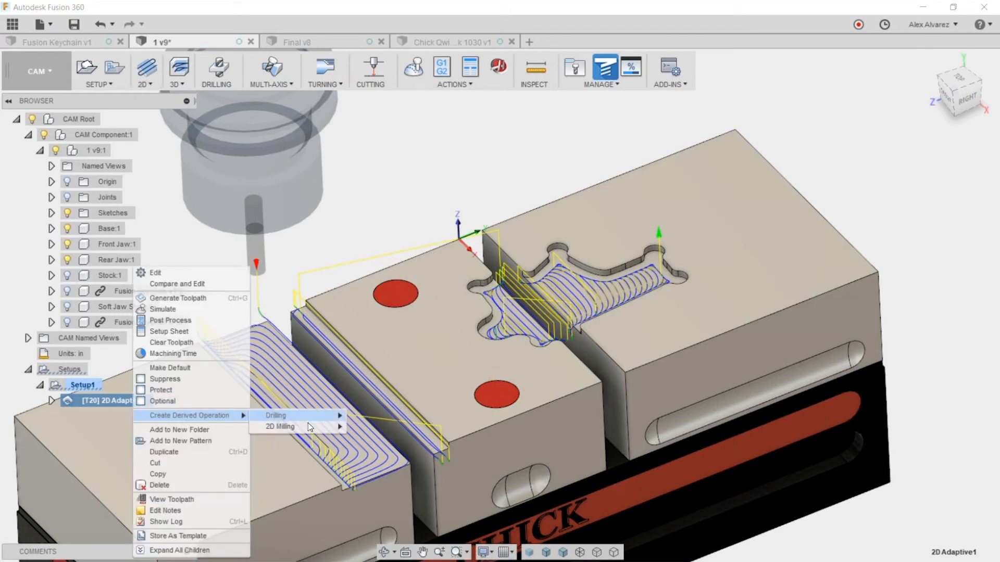
pyautogui.moveTo(321, 428)
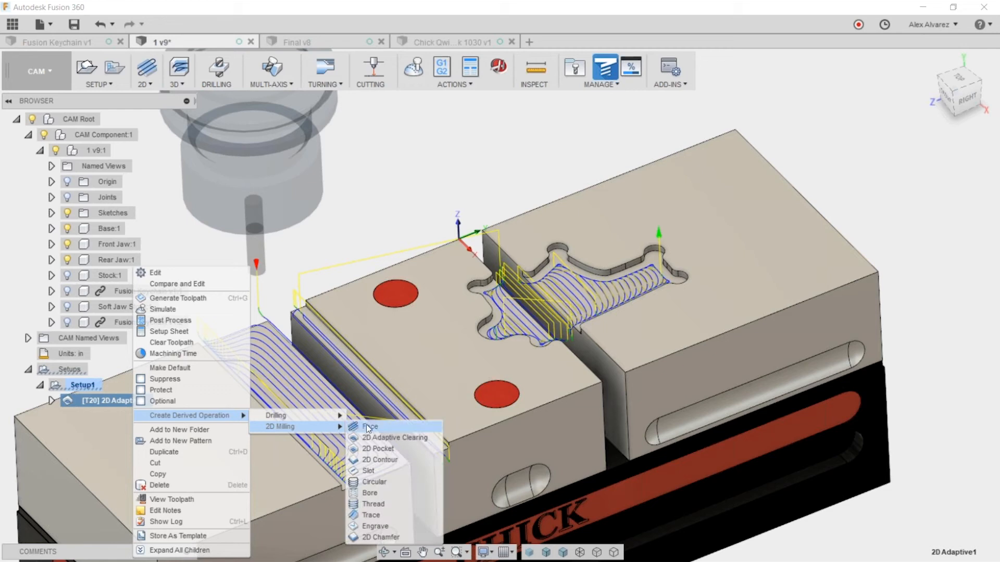
pyautogui.click(389, 451)
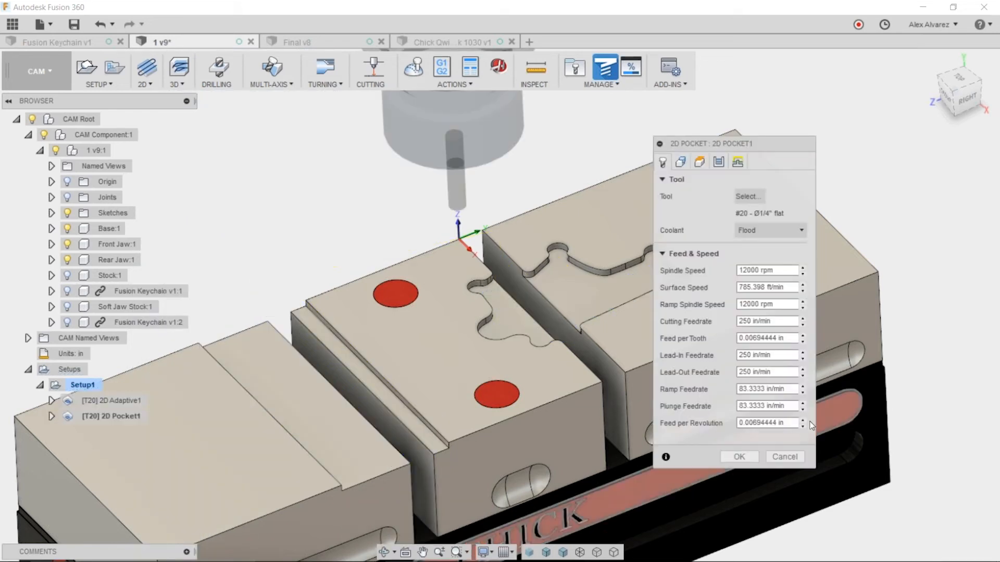
pyautogui.click(740, 458)
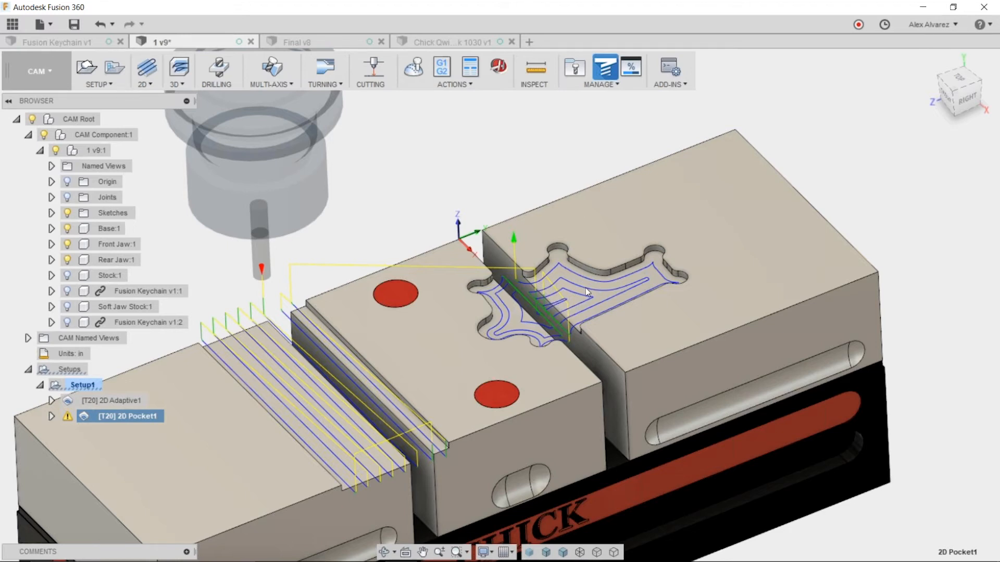
# Compare the 2D Adaptive and 2D Pocket toolpaths up close in the keychain pocket
pyautogui.scroll(3, 583, 290)
pyautogui.scroll(4, 583, 290)
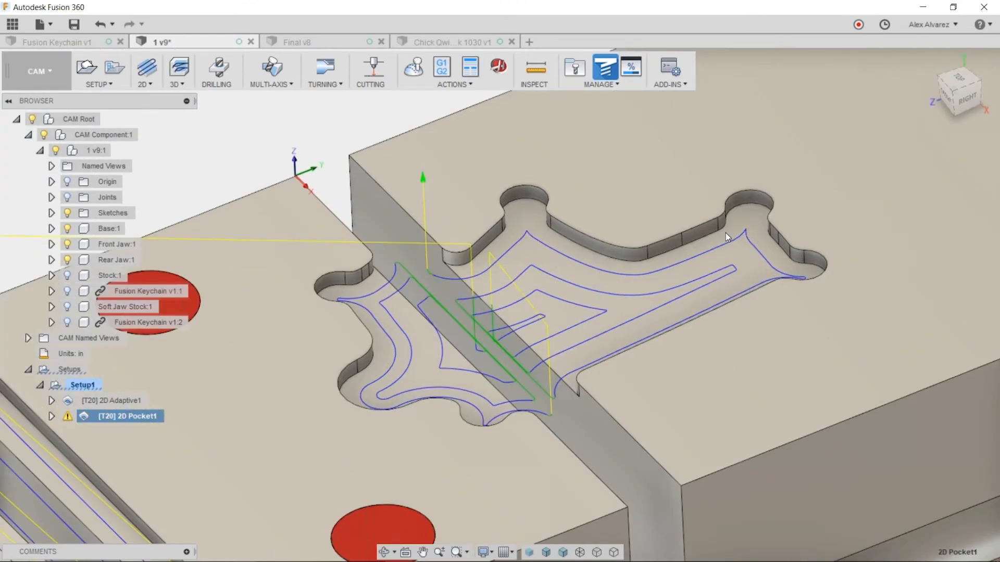
pyautogui.click(109, 399)
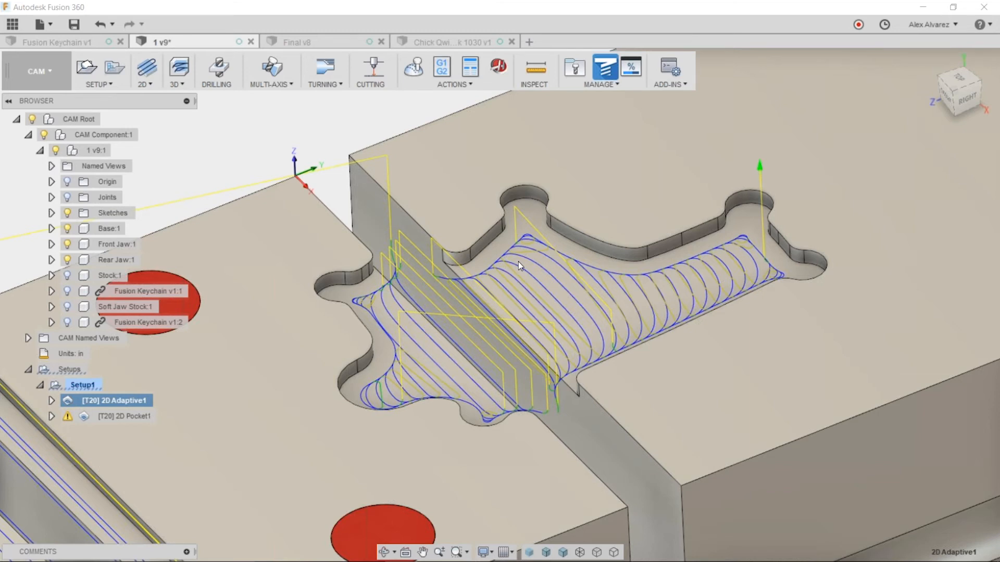
pyautogui.click(129, 416)
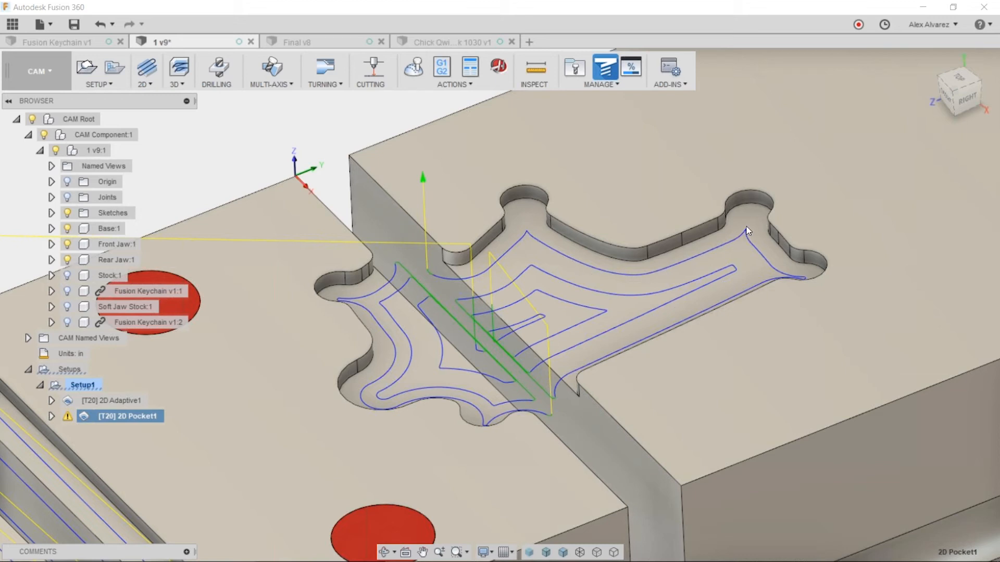
pyautogui.click(127, 404)
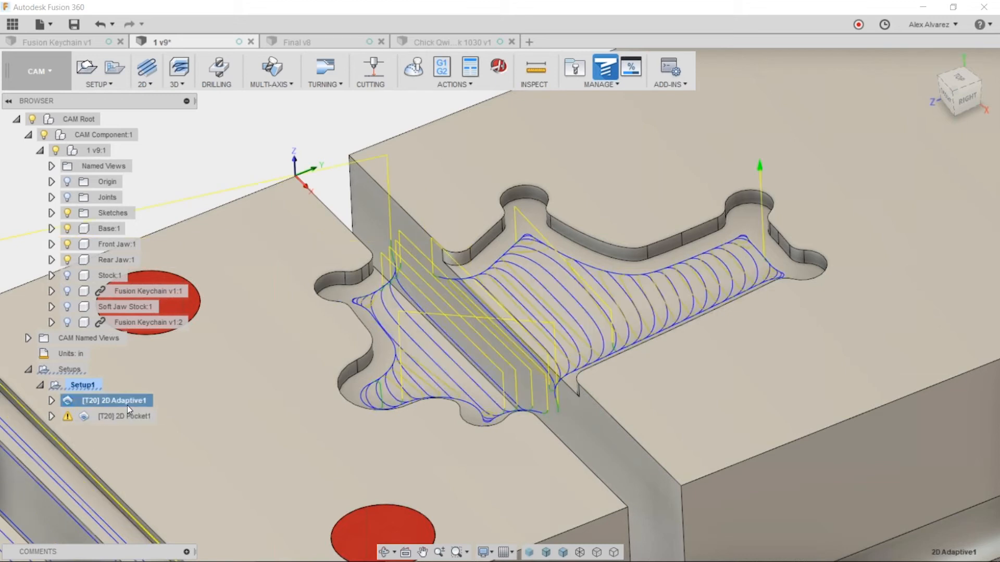
# Delete the 2D Pocket1 operation from Setup1
pyautogui.scroll(-5, 386, 414)
pyautogui.moveTo(340, 342); pyautogui.dragTo(408, 282, button='middle')
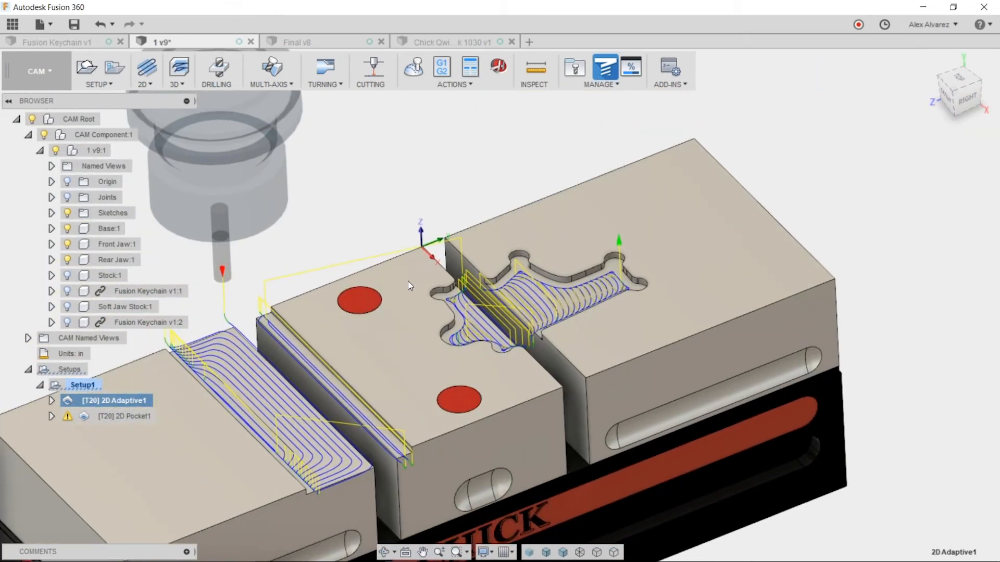
pyautogui.click(124, 420)
pyautogui.press('Delete')
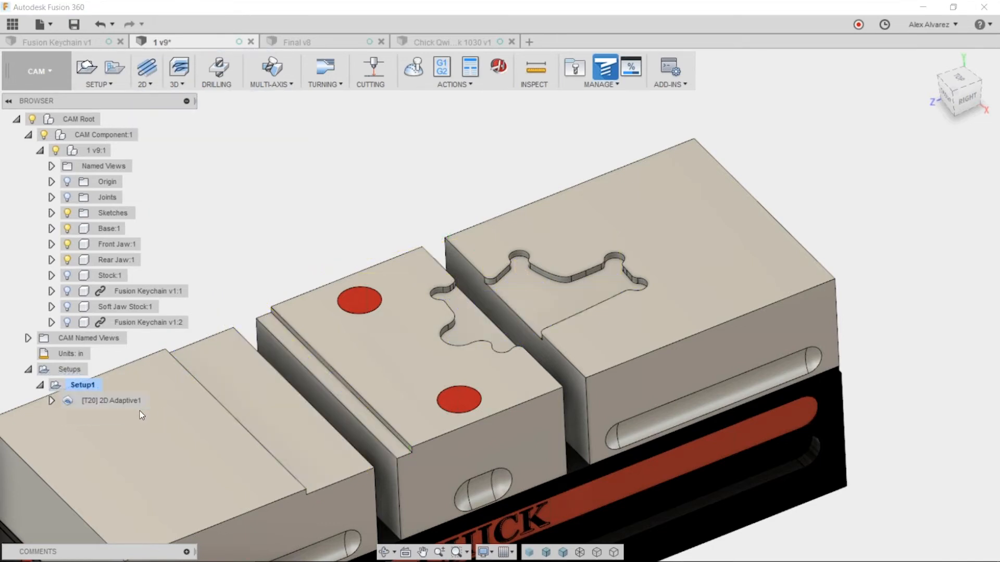
# Create a derived 2D Contour operation from the 2D Adaptive1 operation
pyautogui.click(112, 401)
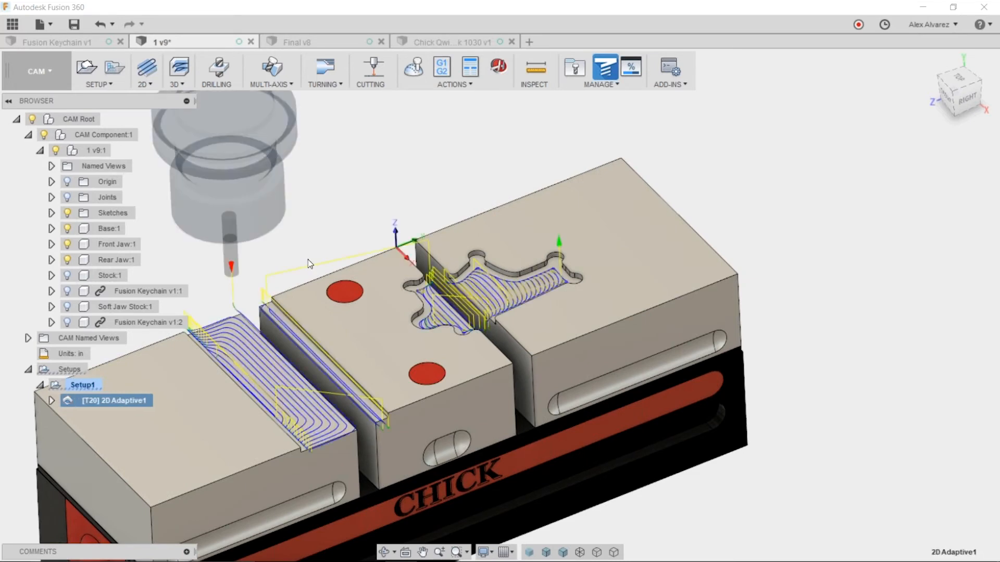
pyautogui.moveTo(357, 211); pyautogui.dragTo(405, 241, button='middle')
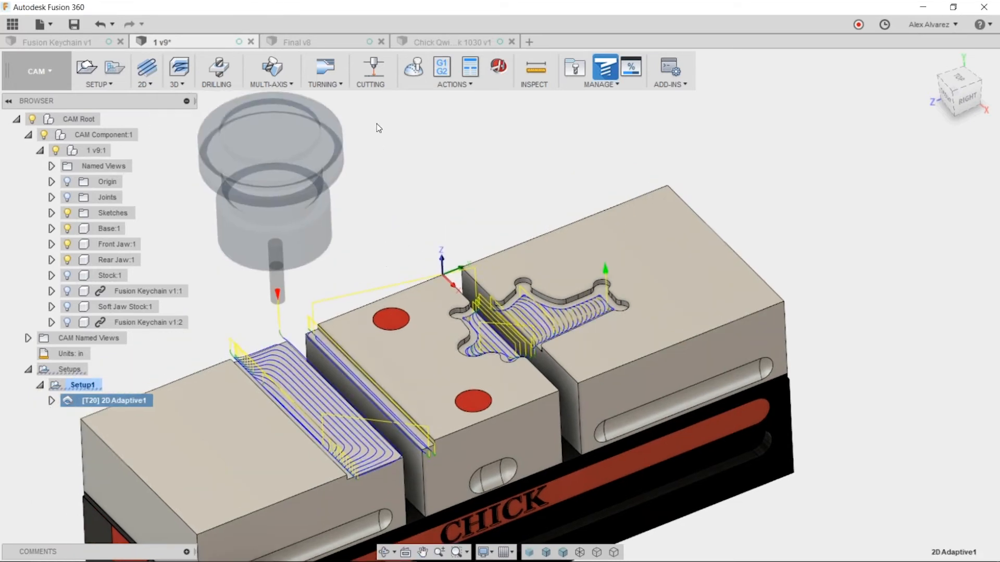
pyautogui.scroll(2, 422, 366)
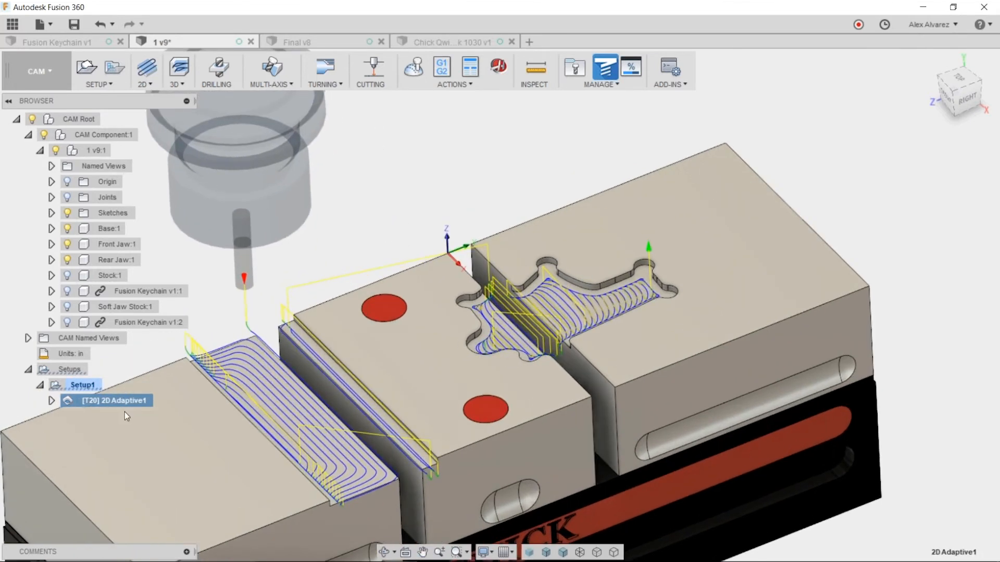
pyautogui.rightClick(115, 405)
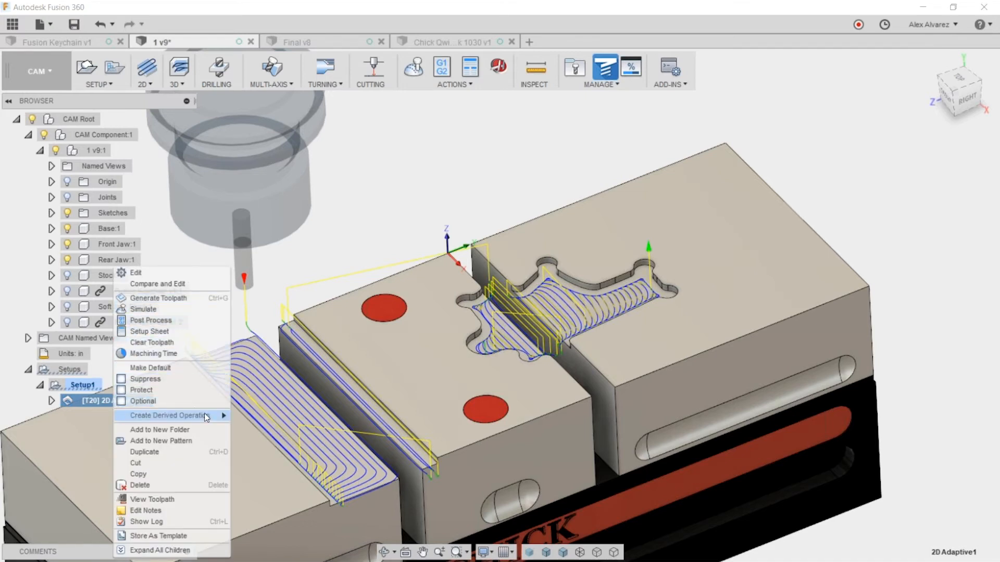
pyautogui.moveTo(208, 419)
pyautogui.moveTo(307, 428)
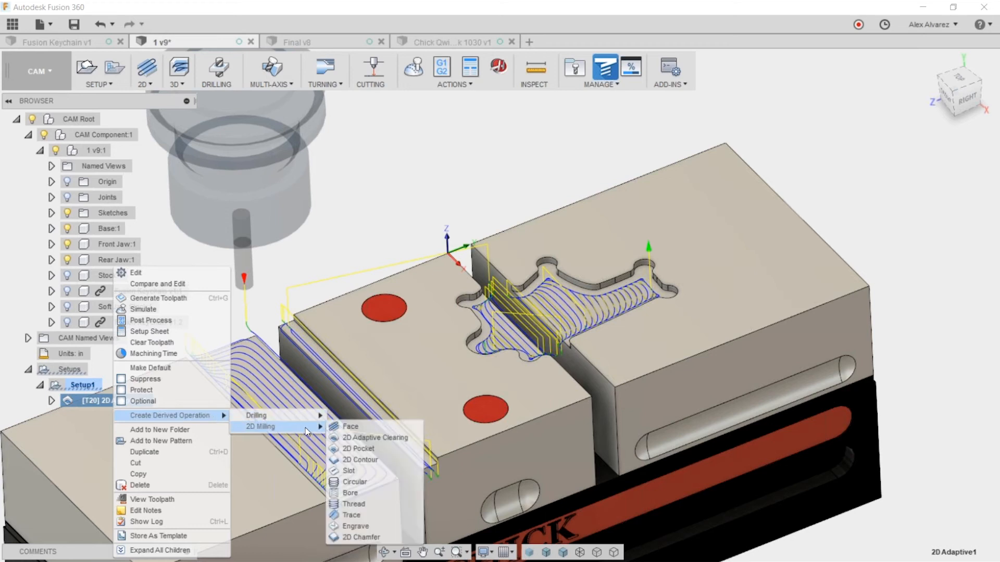
pyautogui.click(364, 460)
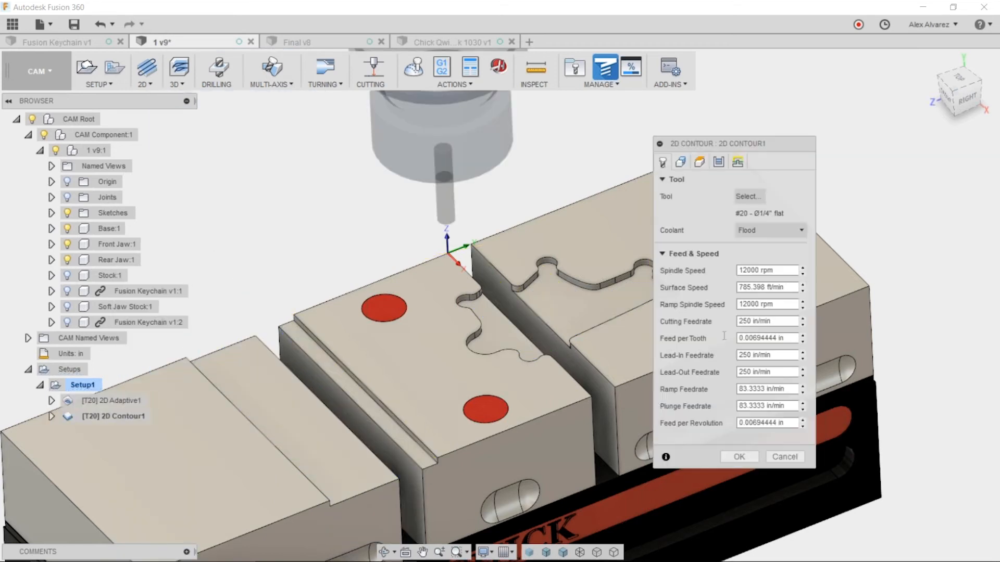
# Set the 2D contour's bottom height offset from the selected contours to 0.0005 in
pyautogui.click(699, 162)
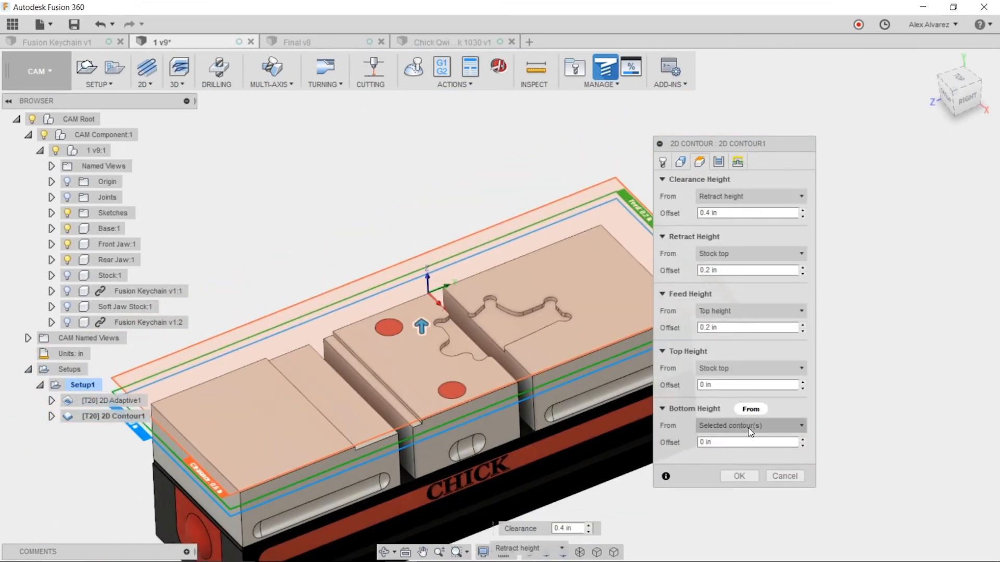
pyautogui.moveTo(729, 442); pyautogui.dragTo(699, 442)
pyautogui.write('.00')
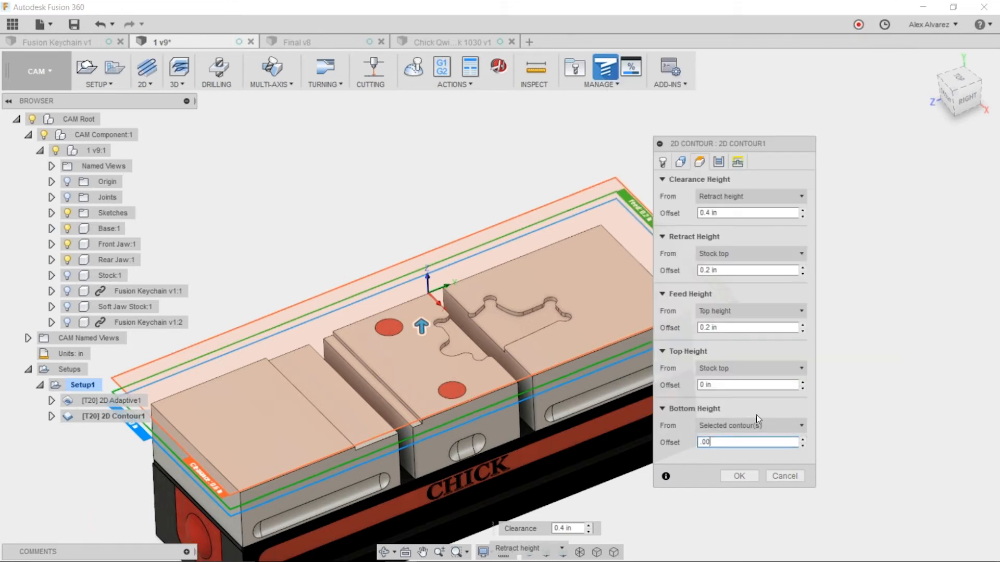
pyautogui.write('05')
# Enable Stock to Leave for the contour passes with -0.01 in radial stock, and generate the toolpath
pyautogui.click(719, 162)
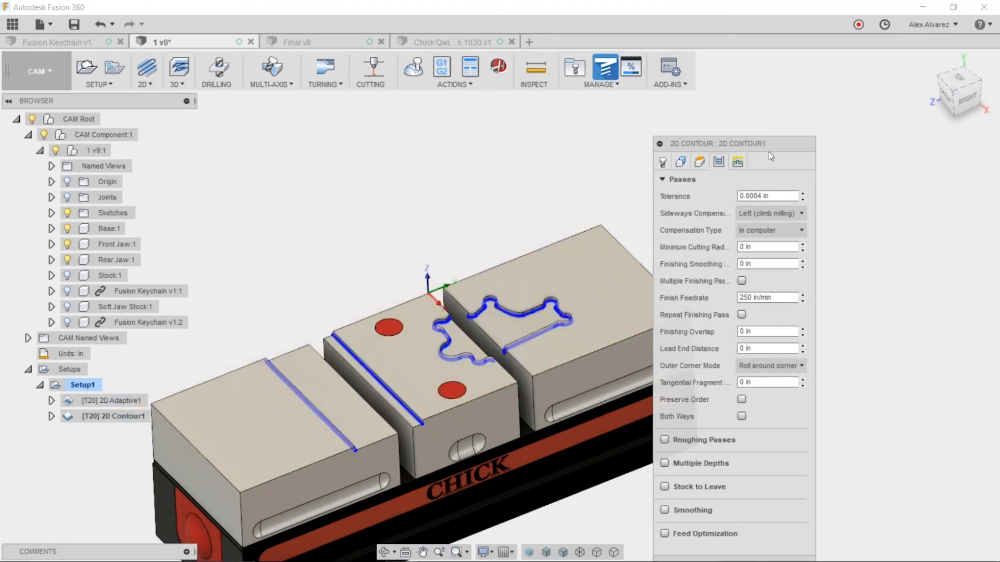
pyautogui.moveTo(771, 142); pyautogui.dragTo(787, 86)
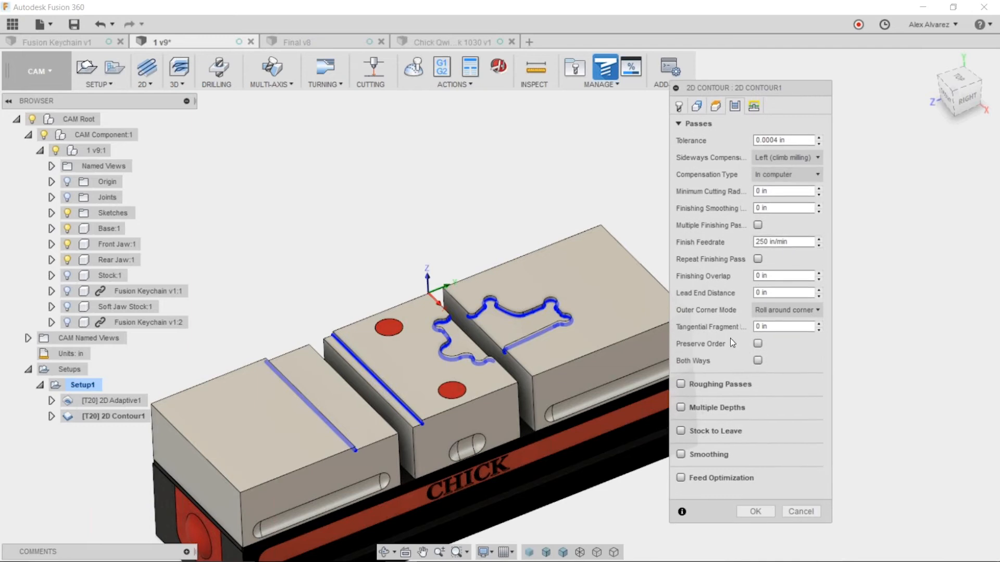
pyautogui.click(681, 430)
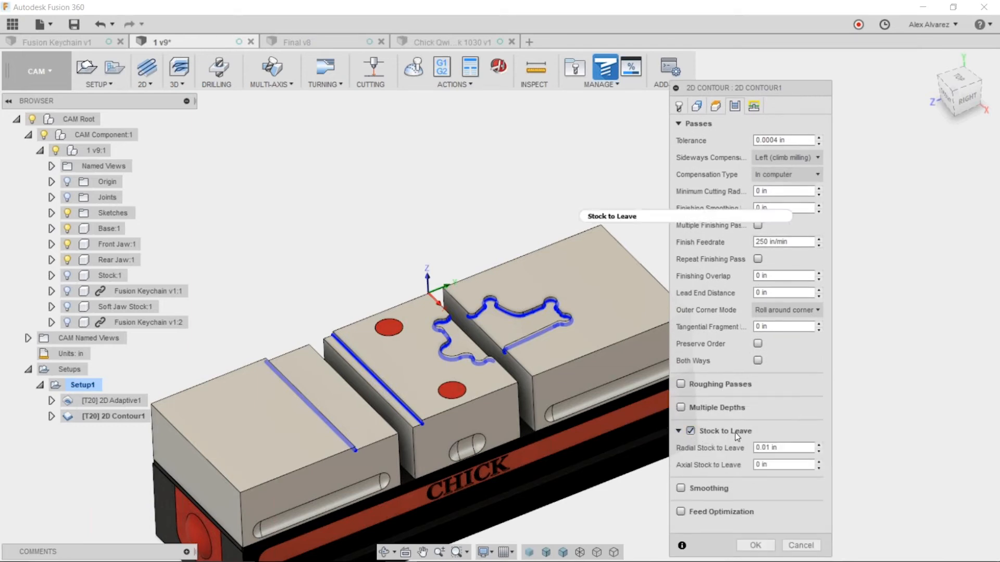
pyautogui.click(797, 447)
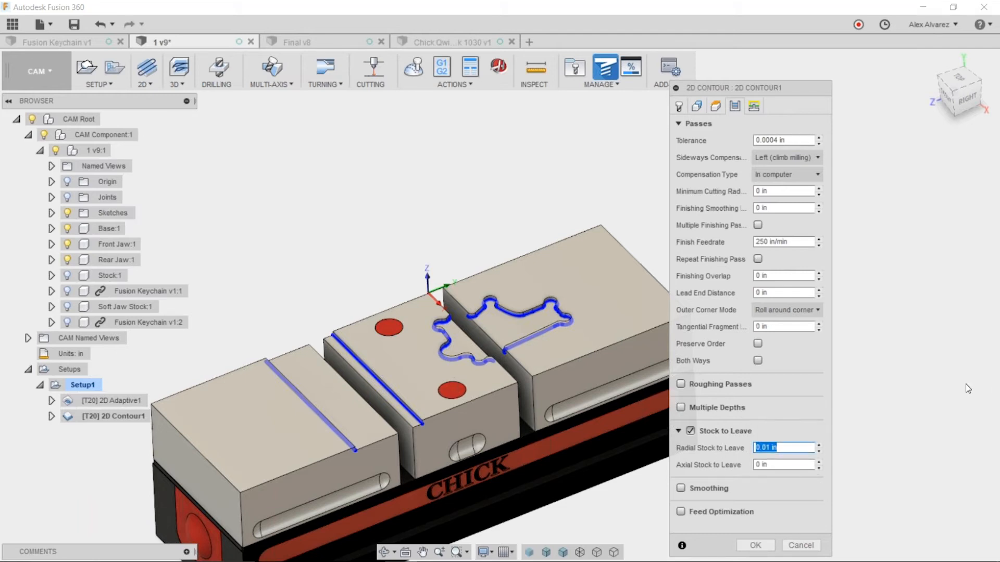
pyautogui.write('-')
pyautogui.write('.01')
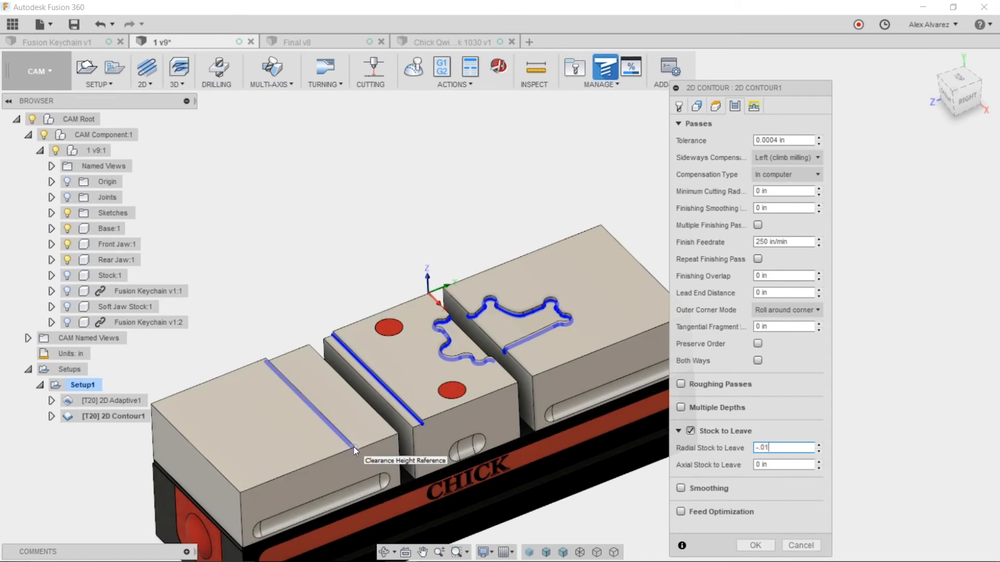
pyautogui.scroll(1, 410, 452)
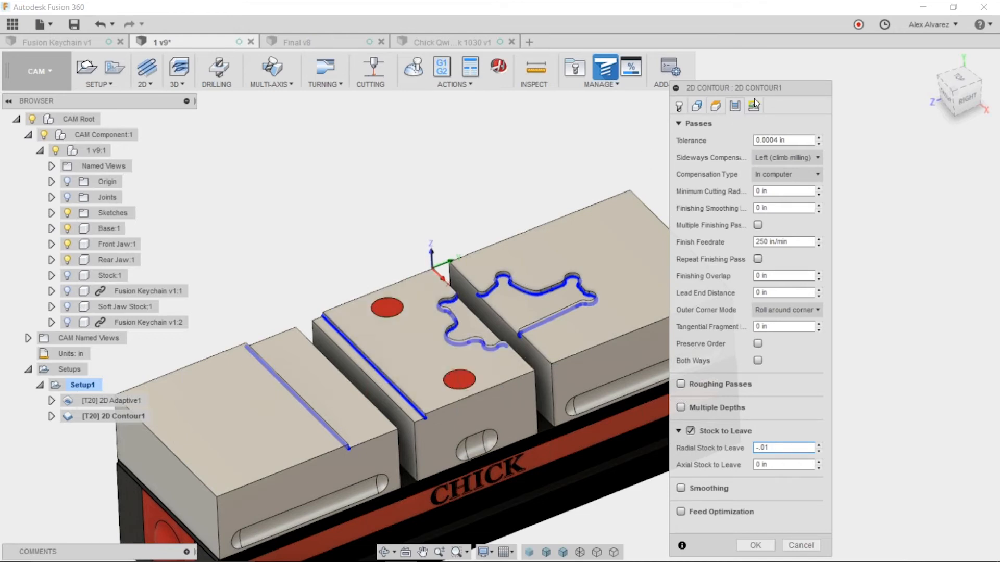
pyautogui.moveTo(764, 92); pyautogui.dragTo(779, 57)
pyautogui.click(768, 513)
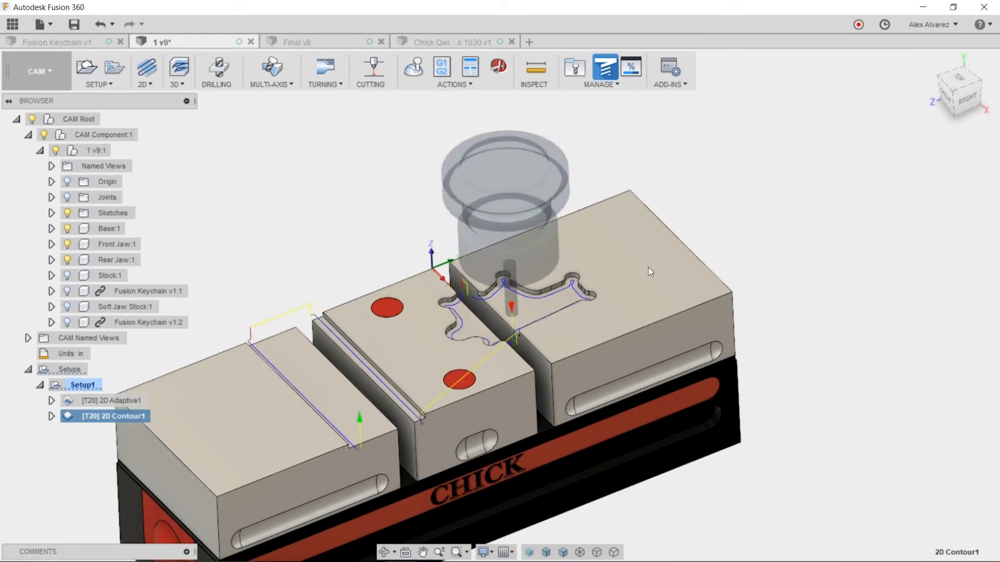
# Start a drilling operation using the Ø0.295" M drill bit from the cloud tool library
pyautogui.scroll(2, 521, 298)
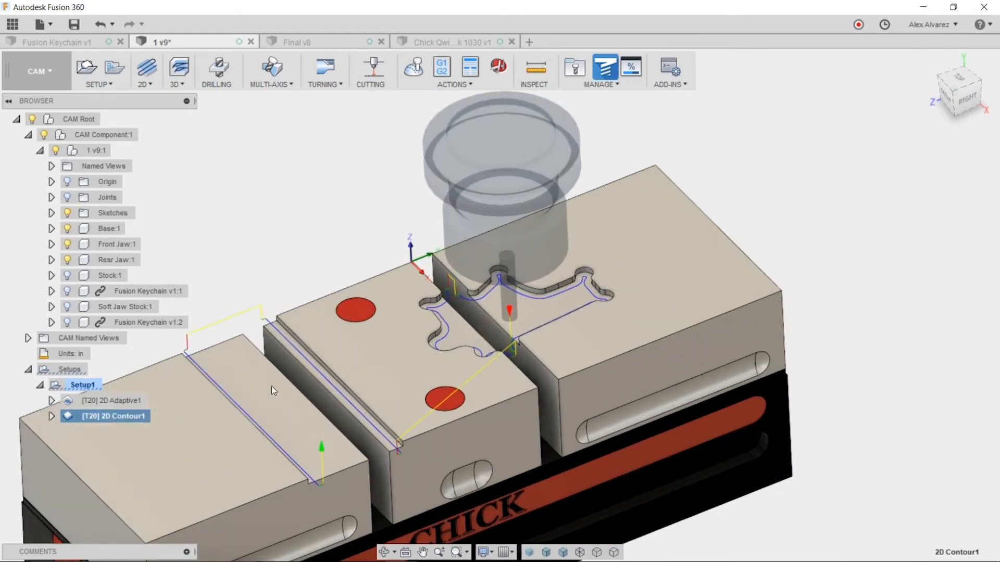
pyautogui.click(308, 229)
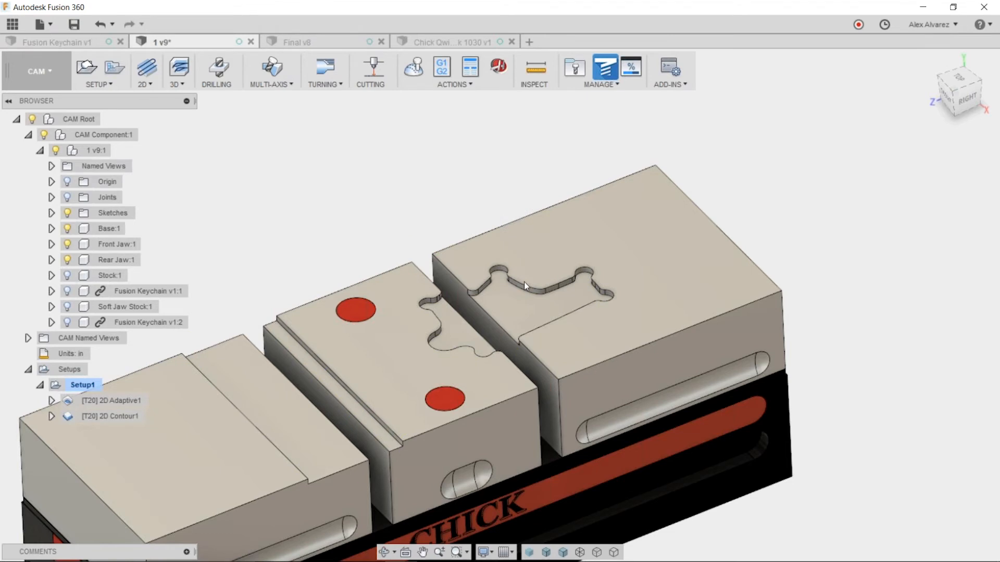
pyautogui.scroll(2, 503, 260)
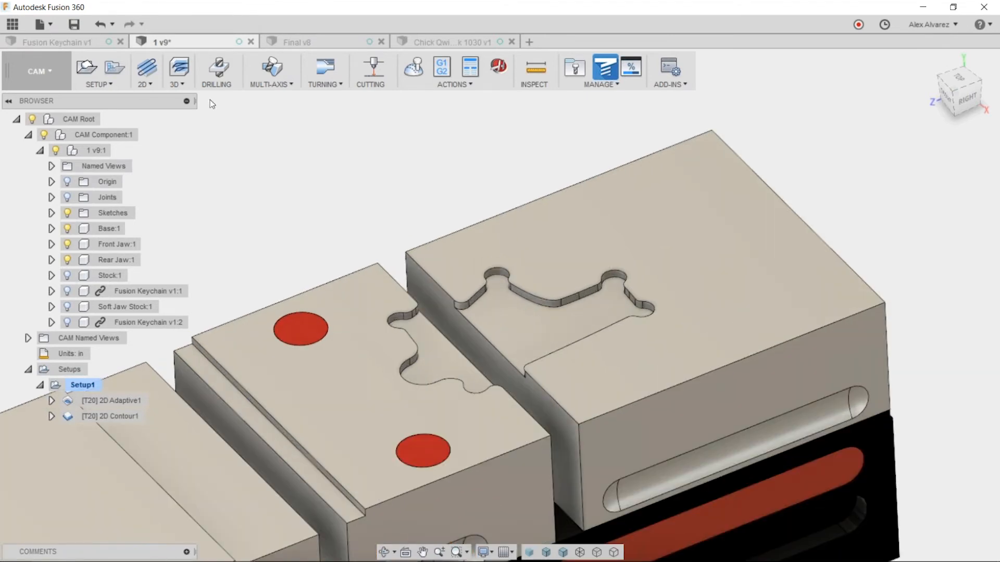
pyautogui.click(218, 68)
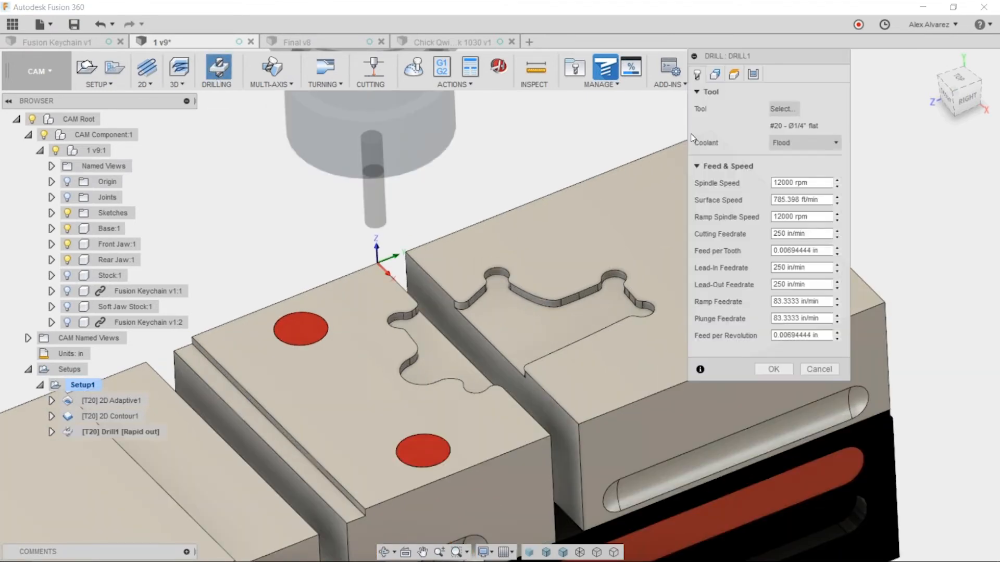
pyautogui.click(779, 111)
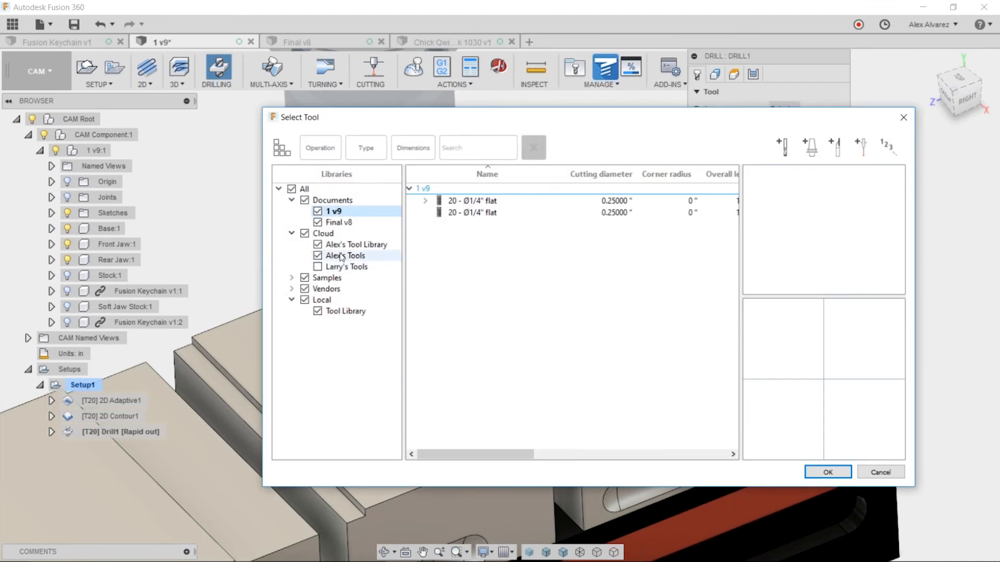
pyautogui.click(341, 256)
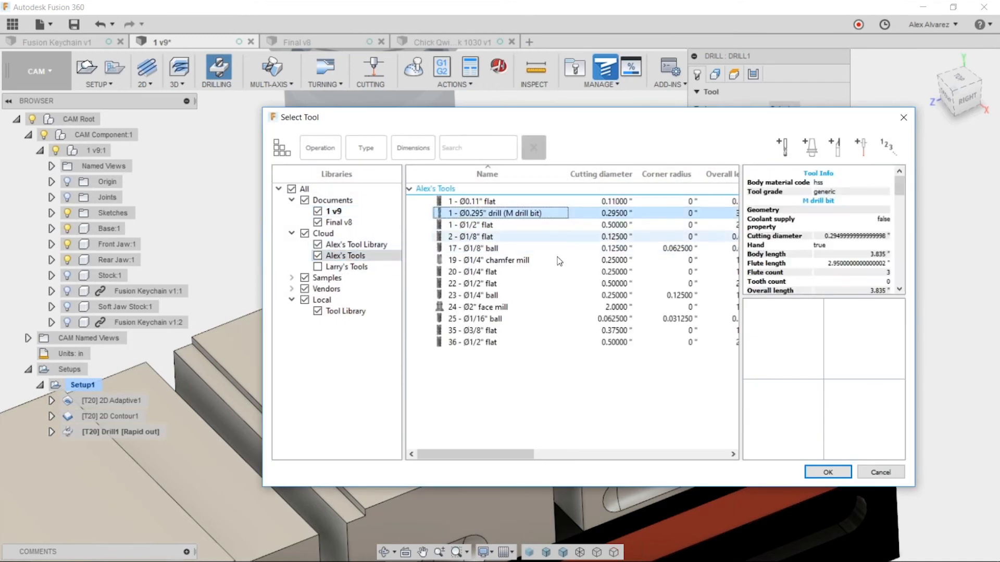
pyautogui.click(828, 472)
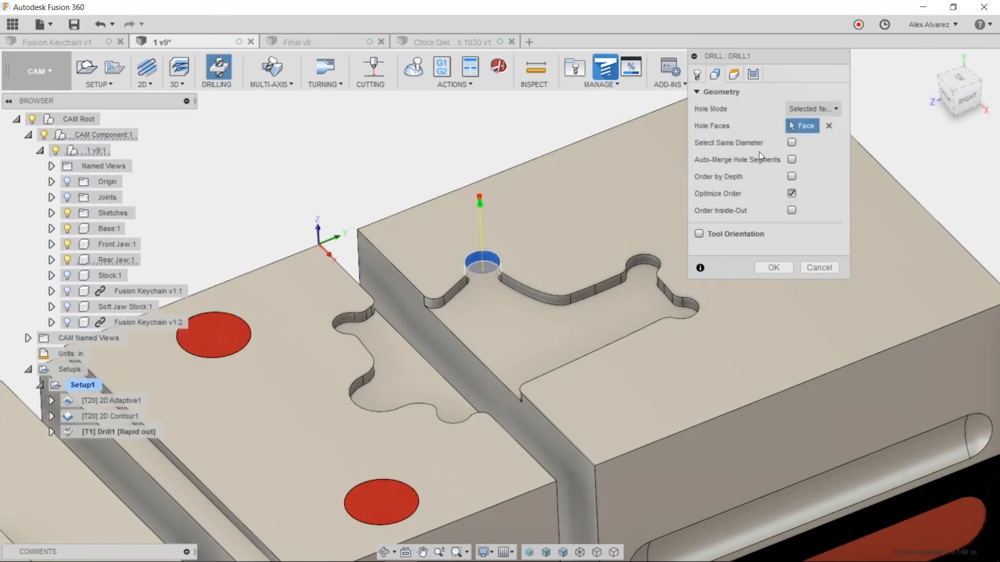
# Select a round corner-relief face in the rear jaw pocket for drilling and include all holes of the same diameter
pyautogui.click(792, 142)
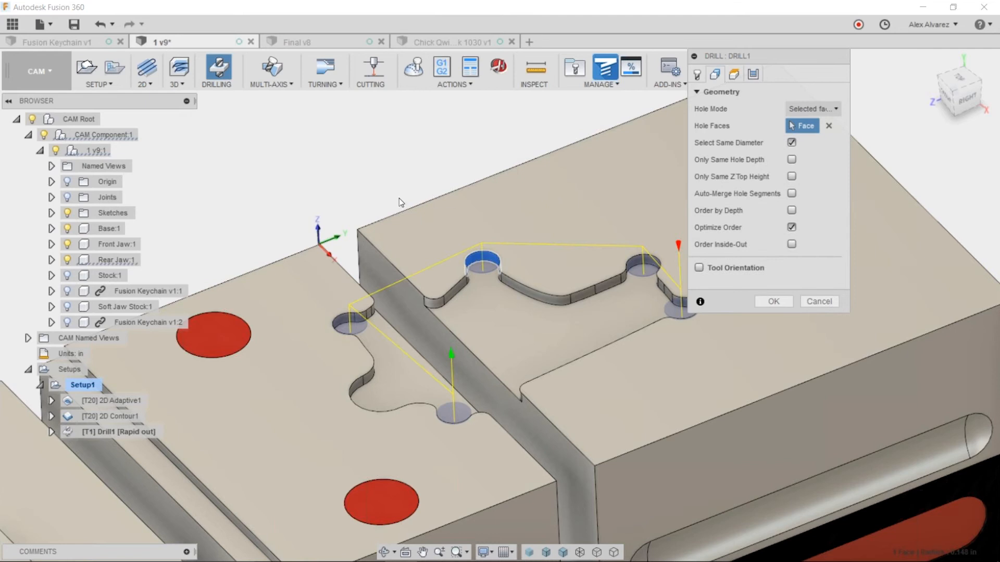
pyautogui.scroll(-2, 399, 198)
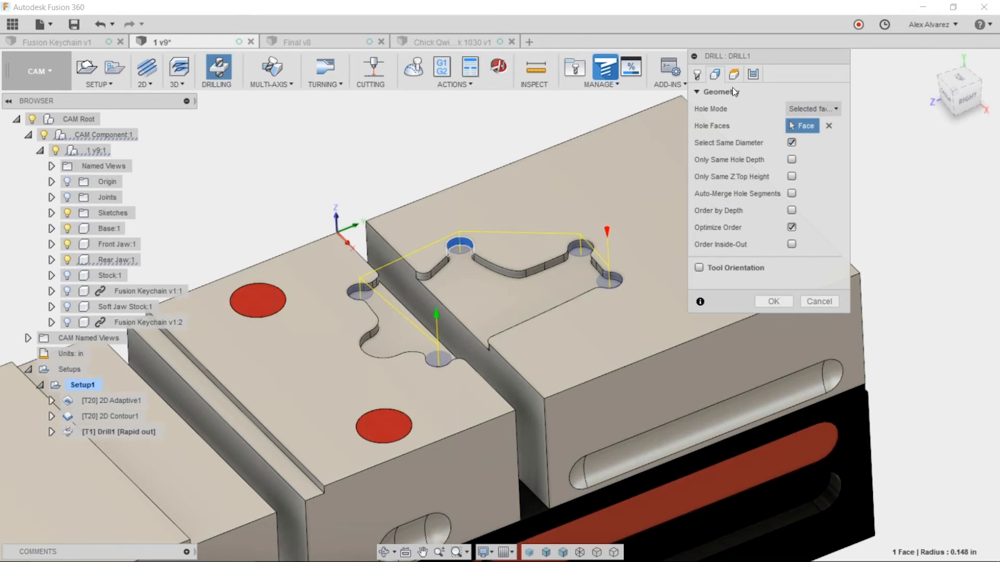
pyautogui.scroll(5, 453, 259)
pyautogui.scroll(5, 454, 260)
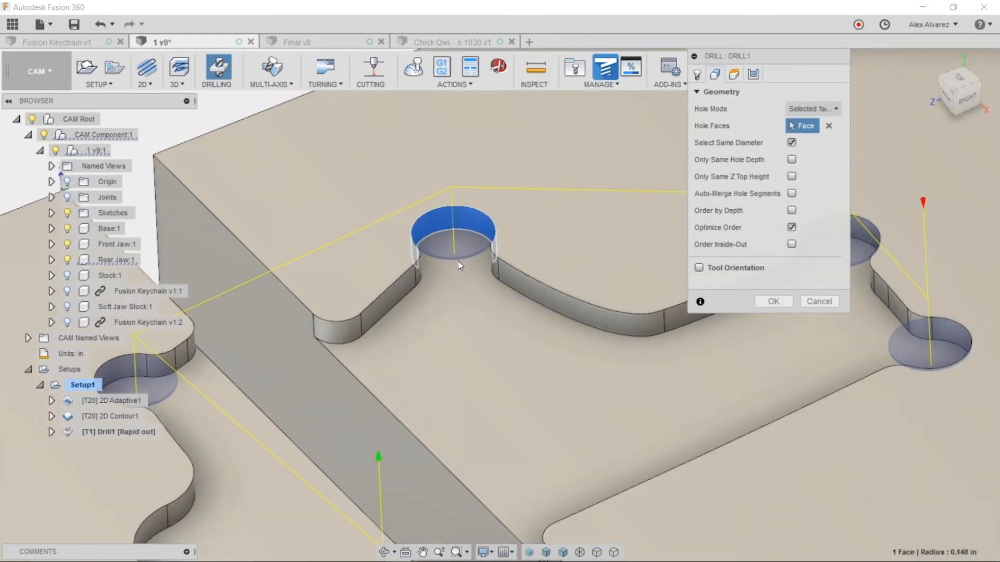
pyautogui.keyDown('shift'); pyautogui.moveTo(456, 270); pyautogui.dragTo(452, 267, button='middle'); pyautogui.keyUp('shift')
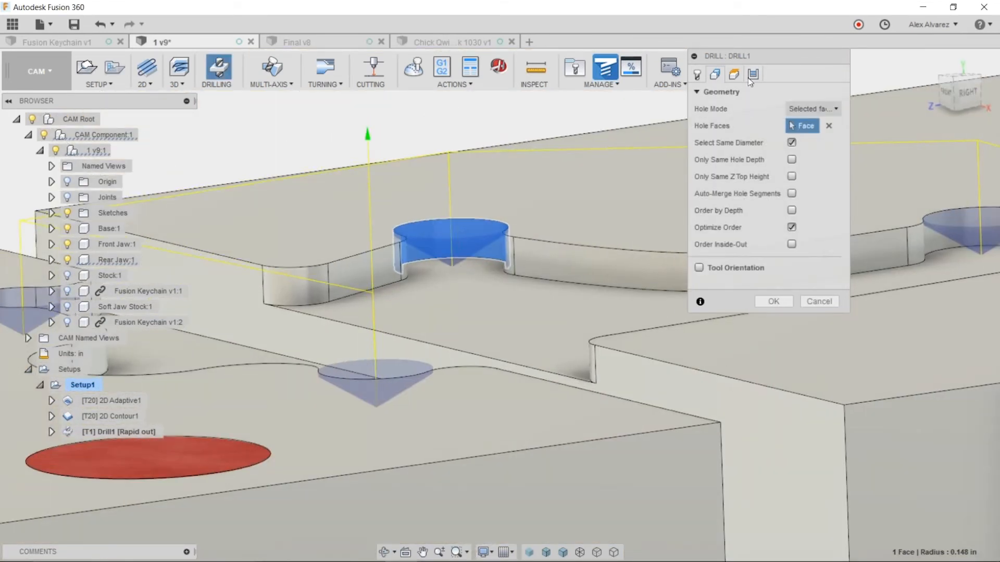
# Enable Drill Tip Through Bottom for the drilling heights and generate the drill toolpath
pyautogui.click(735, 79)
pyautogui.click(777, 372)
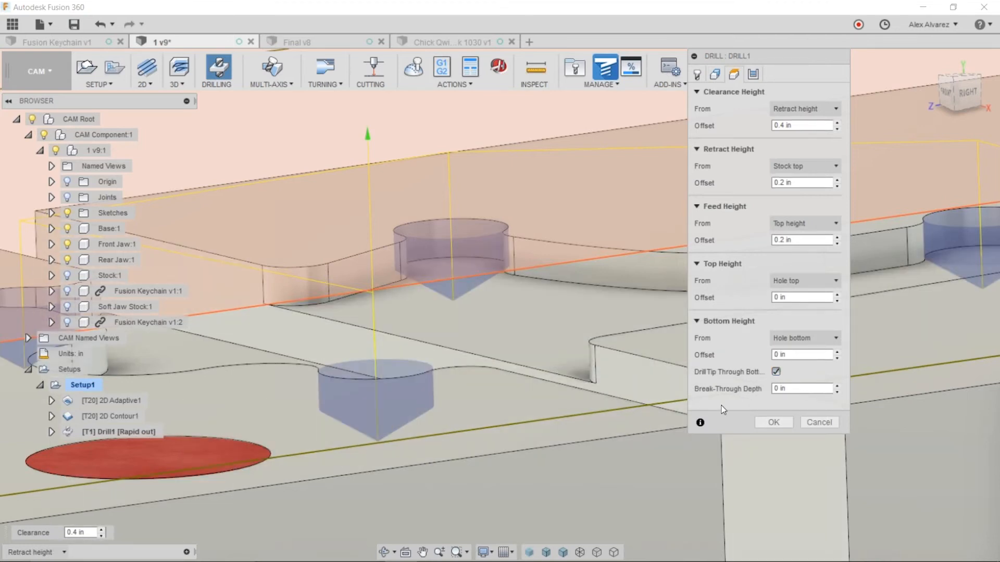
pyautogui.click(778, 422)
pyautogui.scroll(-5, 515, 245)
pyautogui.scroll(-5, 496, 254)
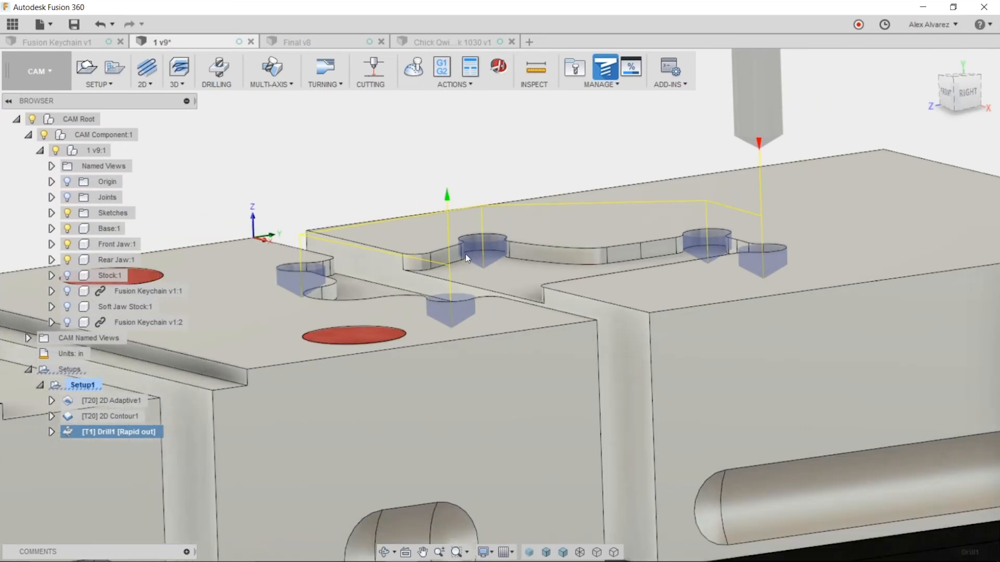
pyautogui.keyDown('shift'); pyautogui.moveTo(388, 254); pyautogui.dragTo(481, 311, button='middle'); pyautogui.keyUp('shift')
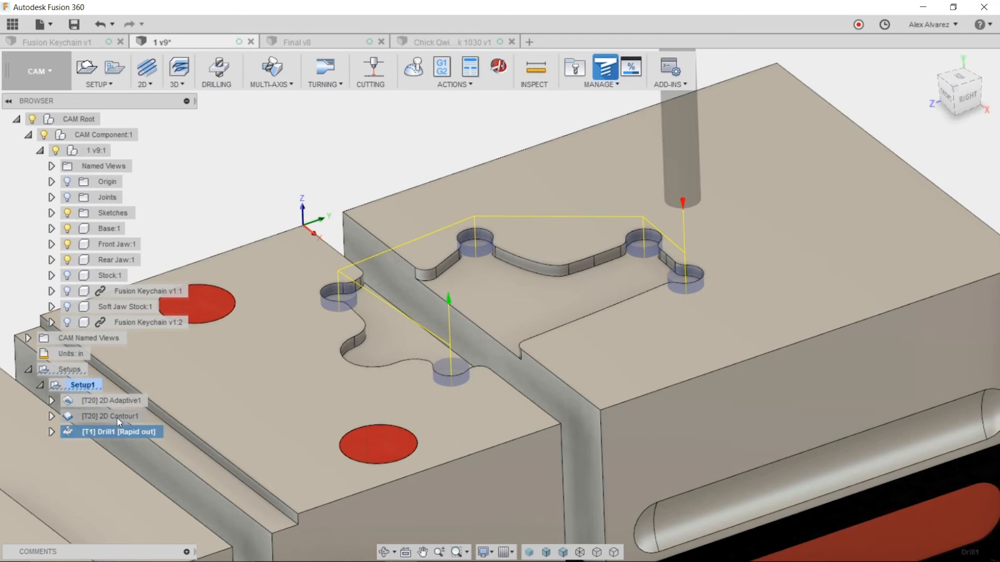
# Move the Drill1 operation ahead of 2D Adaptive1 in Setup1 and display its toolpath
pyautogui.moveTo(115, 432); pyautogui.dragTo(133, 393)
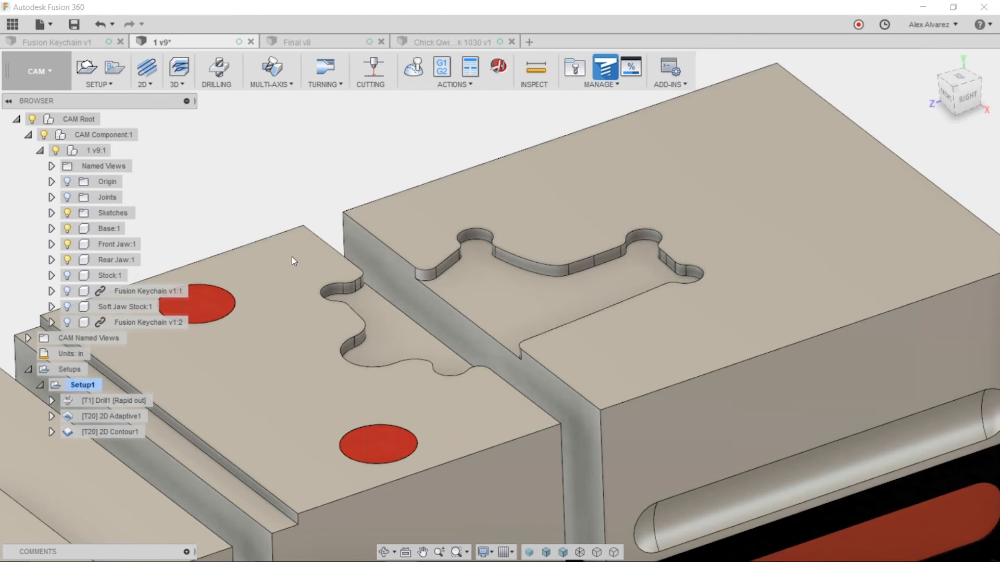
pyautogui.scroll(-3, 292, 258)
pyautogui.click(137, 402)
pyautogui.scroll(-2, 286, 229)
pyautogui.scroll(-2, 287, 229)
pyautogui.moveTo(286, 229); pyautogui.dragTo(430, 270, button='middle')
pyautogui.scroll(1, 278, 356)
pyautogui.scroll(-3, 321, 299)
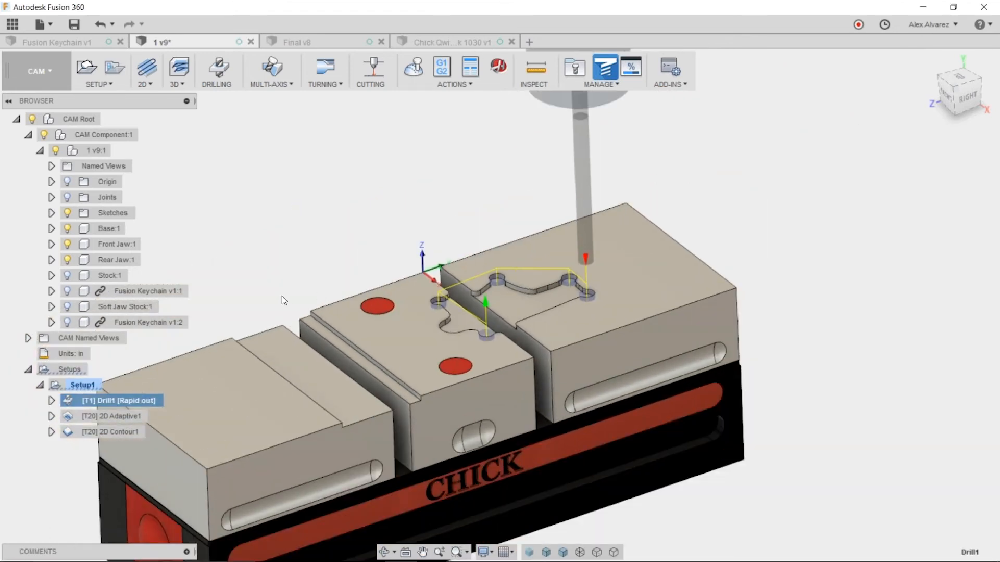
pyautogui.scroll(-1, 260, 278)
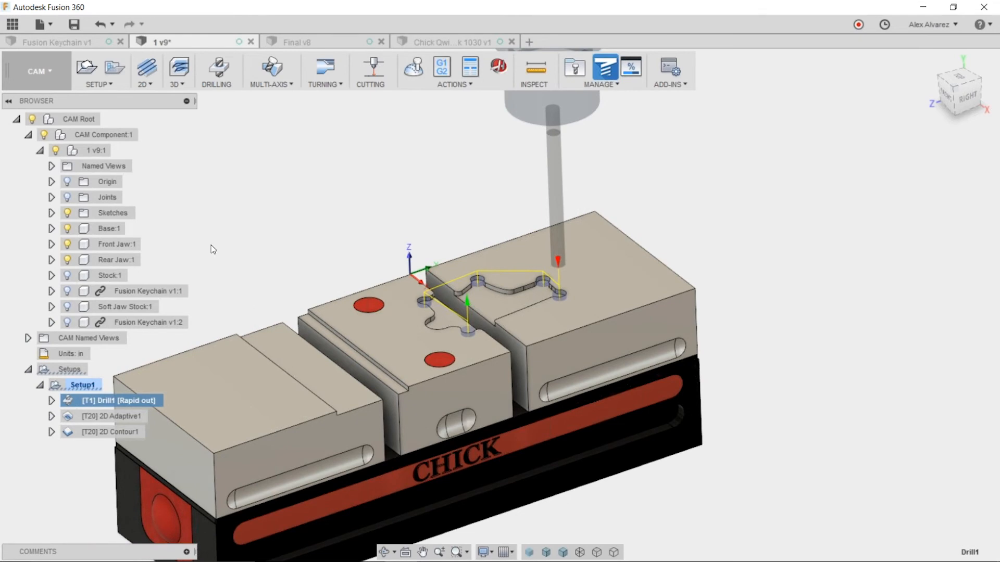
pyautogui.doubleClick(83, 385)
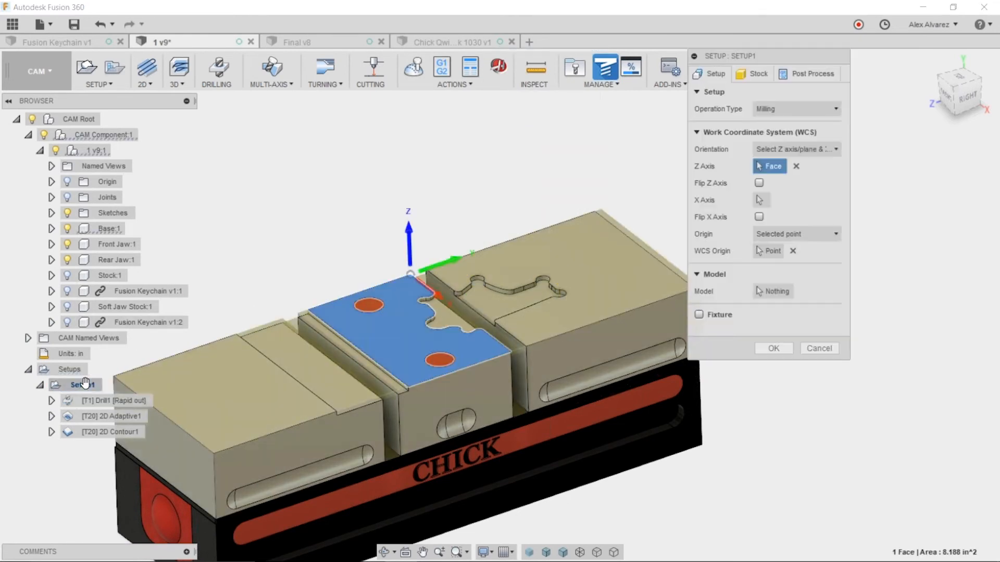
pyautogui.press('Escape')
pyautogui.doubleClick(85, 386)
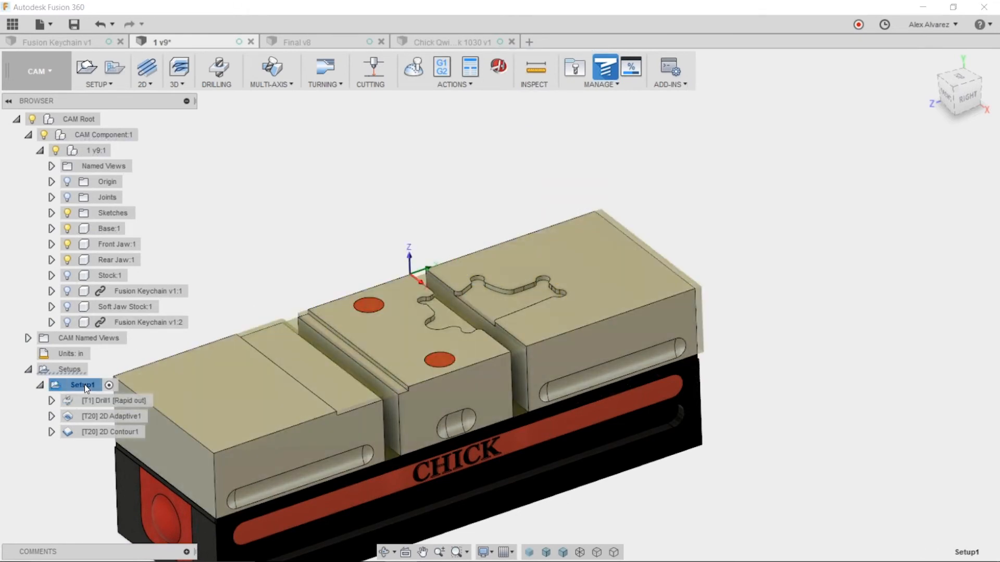
pyautogui.press('Escape')
pyautogui.doubleClick(85, 386)
pyautogui.press('Escape')
# Rename Setup1 as Soft Jaws
pyautogui.click(86, 385)
pyautogui.click(78, 384)
pyautogui.write('Soft Jaws')
pyautogui.press('Return')
pyautogui.click(332, 236)
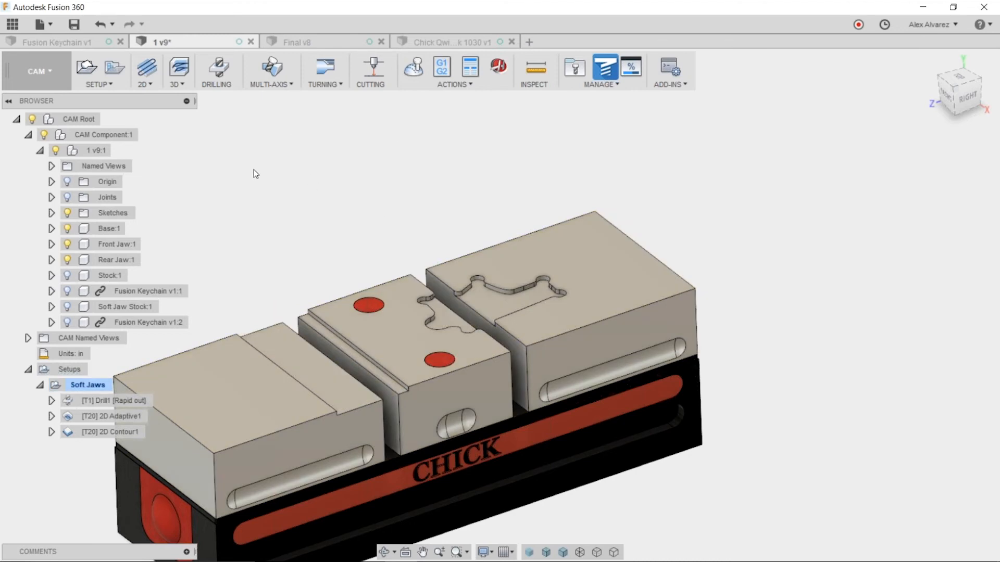
# Simulate the Soft Jaws setup with stock shown and toolpath mode set to Tail, playing the cuts at increased speed
pyautogui.click(87, 385)
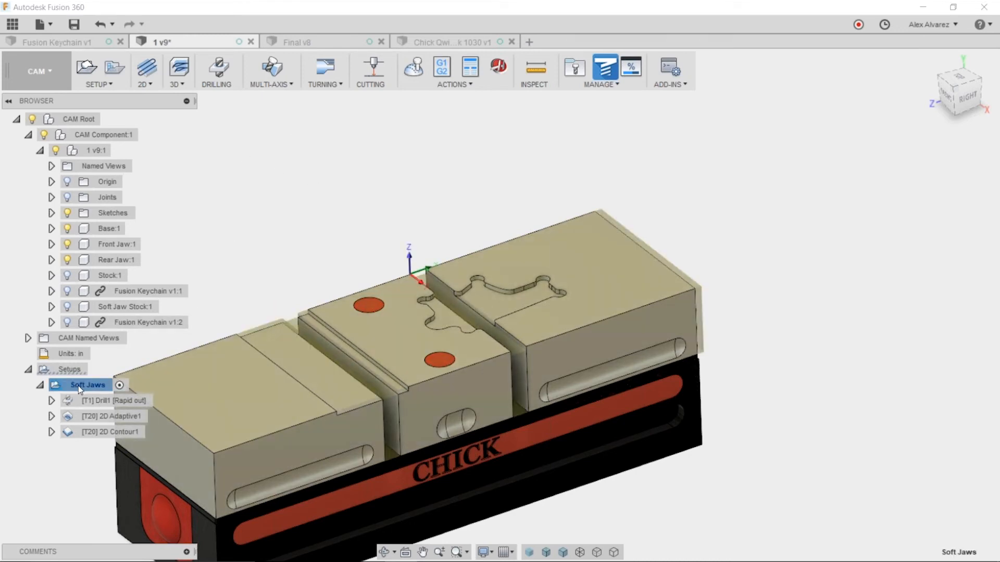
pyautogui.click(414, 69)
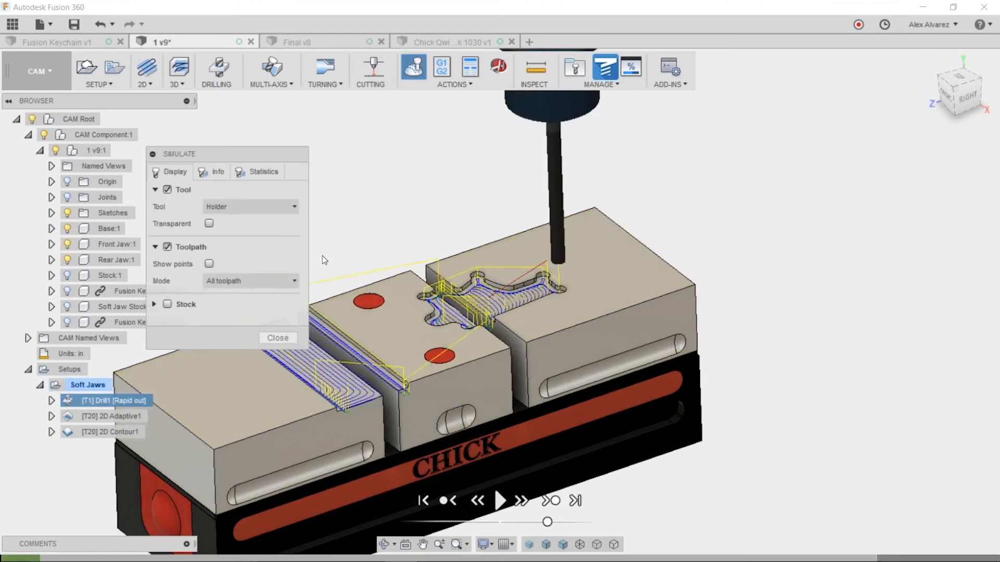
pyautogui.moveTo(262, 154); pyautogui.dragTo(903, 135)
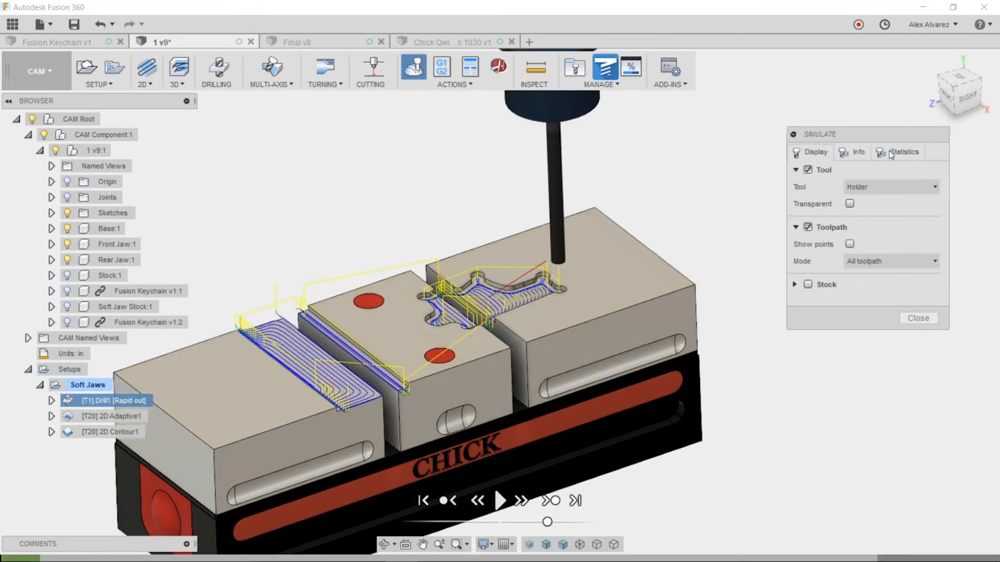
pyautogui.click(822, 284)
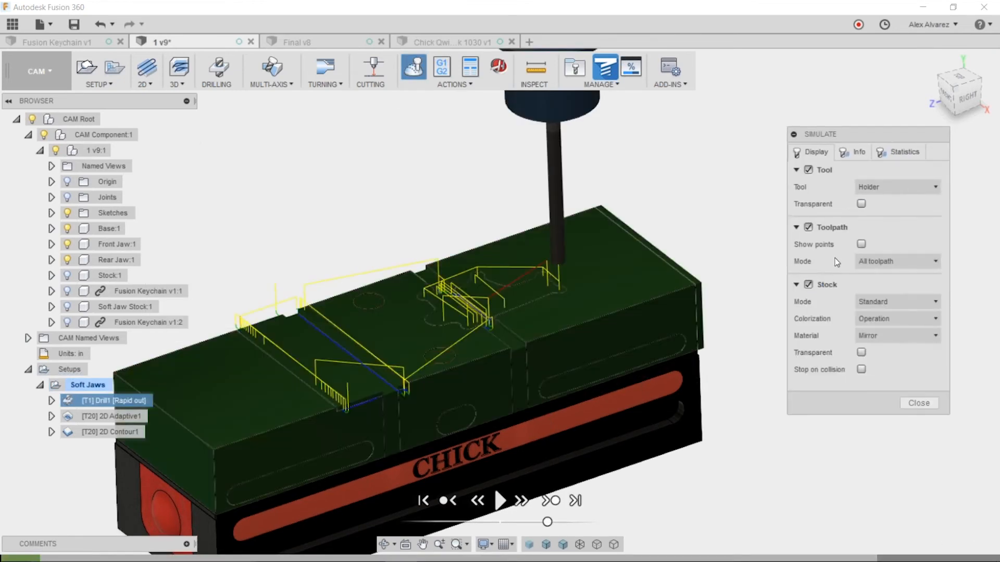
pyautogui.click(884, 263)
pyautogui.click(889, 331)
pyautogui.click(496, 504)
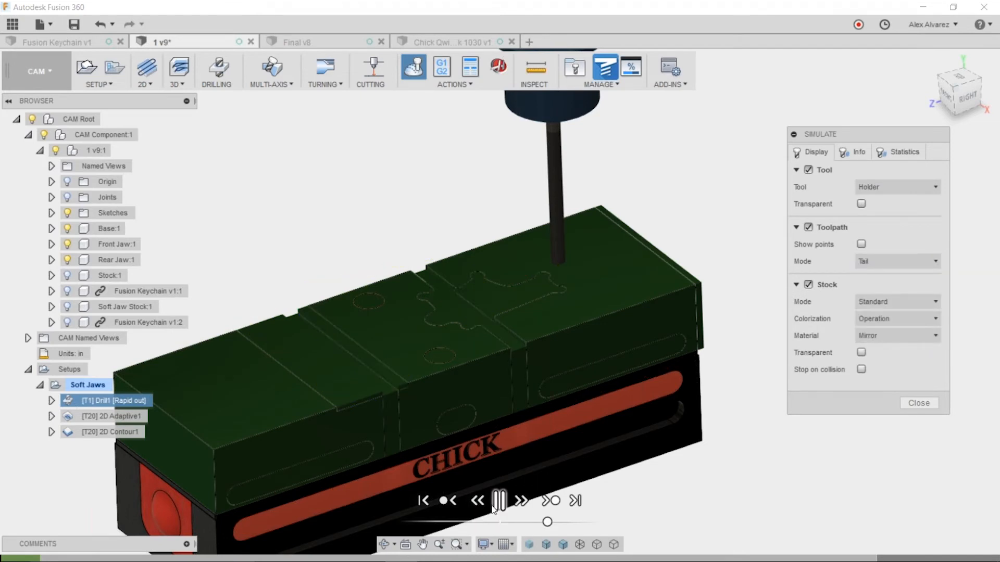
pyautogui.moveTo(546, 522); pyautogui.dragTo(586, 523)
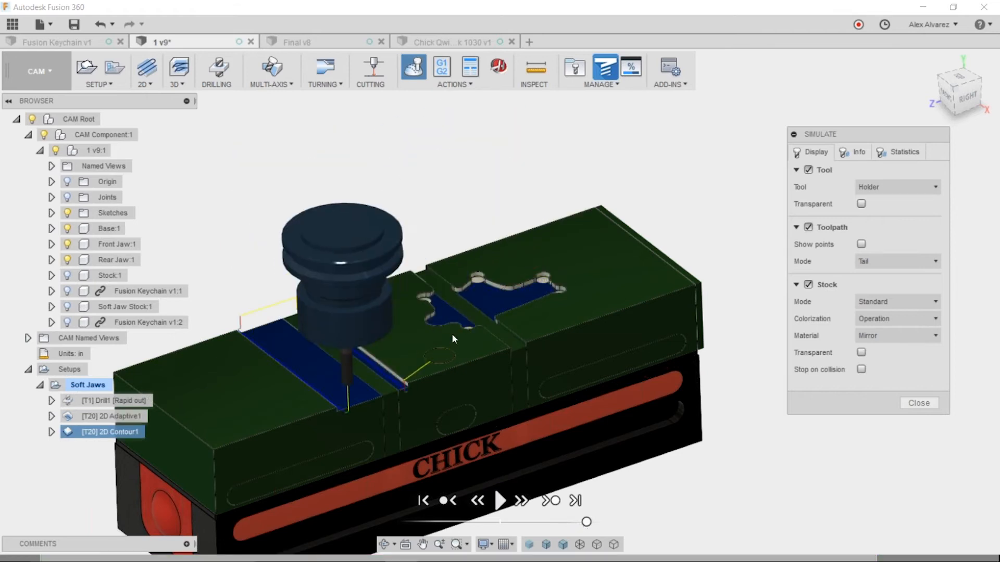
# Examine the simulated keychain pocket and its drilled corner reliefs up close, and end the simulation
pyautogui.scroll(3, 435, 329)
pyautogui.keyDown('shift'); pyautogui.moveTo(429, 330); pyautogui.dragTo(402, 320, button='middle'); pyautogui.keyUp('shift')
pyautogui.scroll(5, 474, 304)
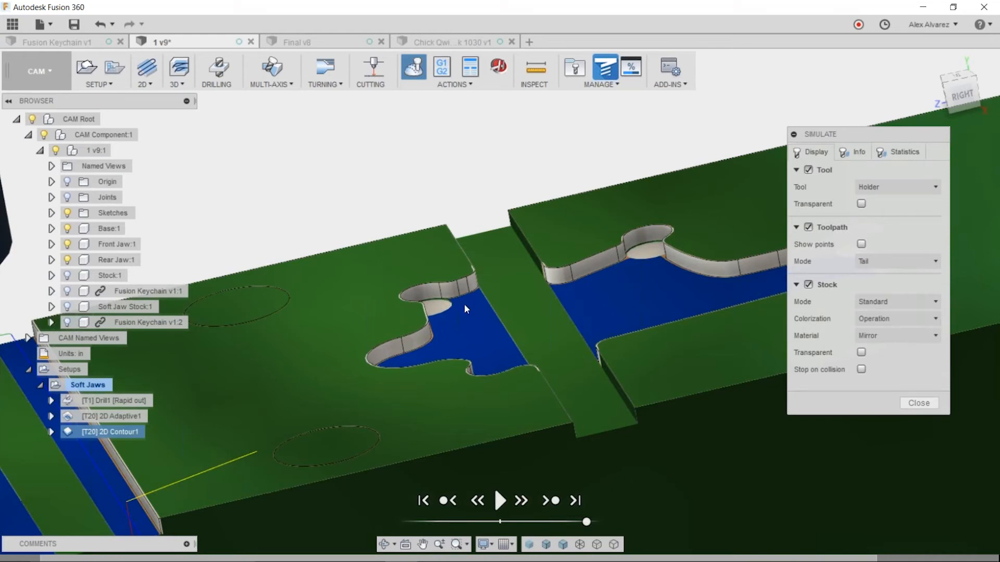
pyautogui.scroll(-4, 464, 304)
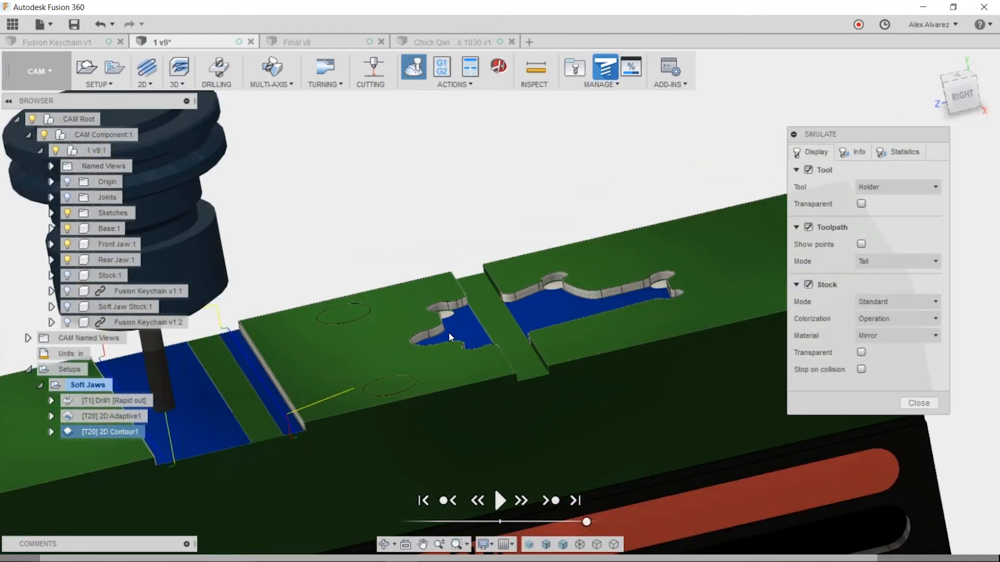
pyautogui.keyDown('shift'); pyautogui.moveTo(448, 332); pyautogui.dragTo(480, 315, button='middle'); pyautogui.keyUp('shift')
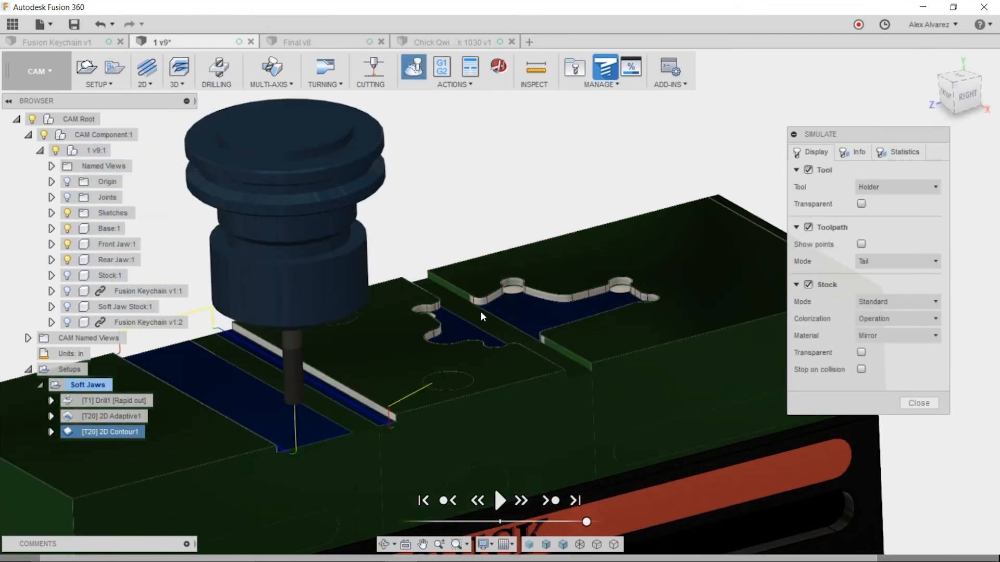
pyautogui.press('Escape')
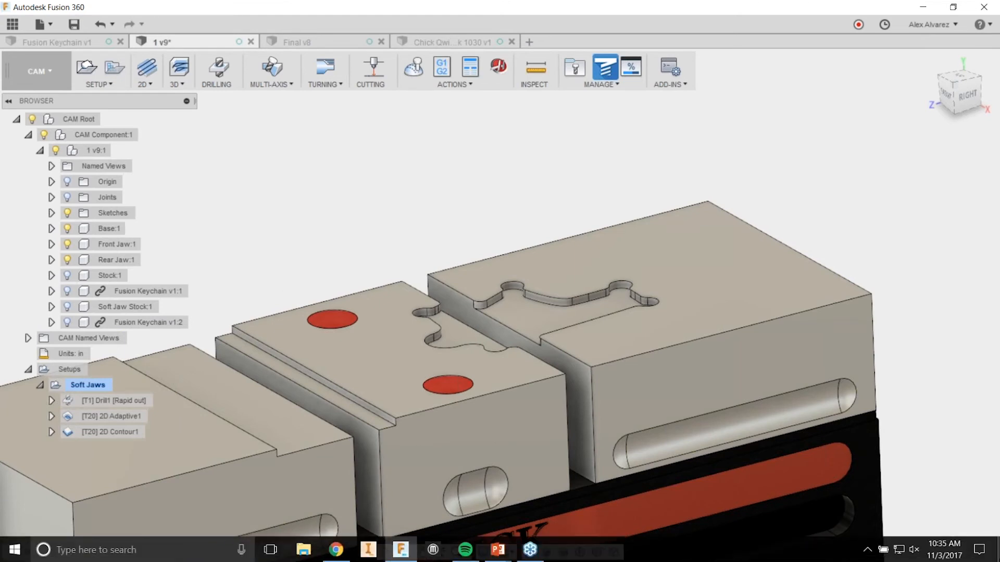
# Collapse the Soft Jaws setup and show both Fusion Keychain components and the Stock component
pyautogui.click(41, 385)
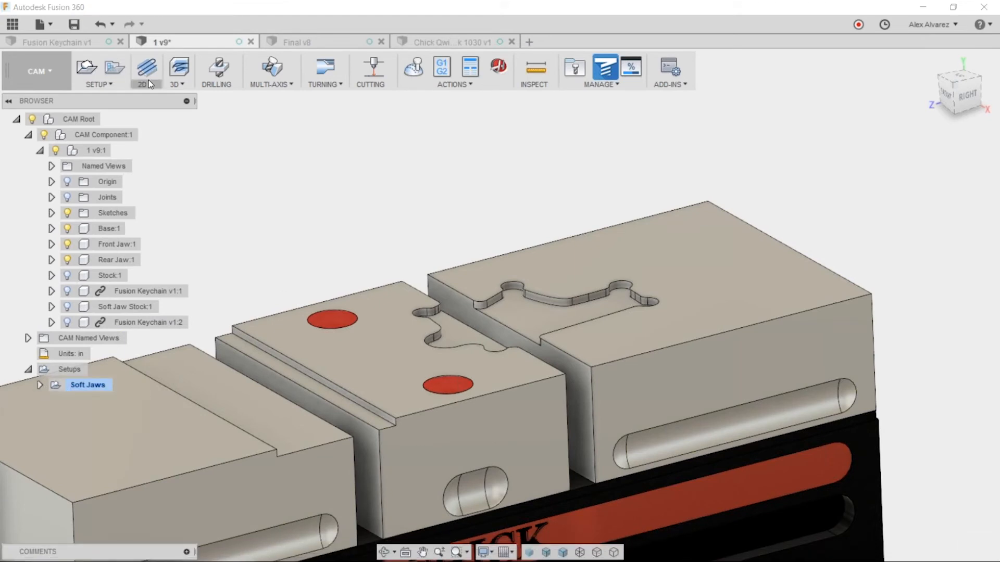
pyautogui.click(67, 322)
pyautogui.click(68, 291)
pyautogui.click(67, 276)
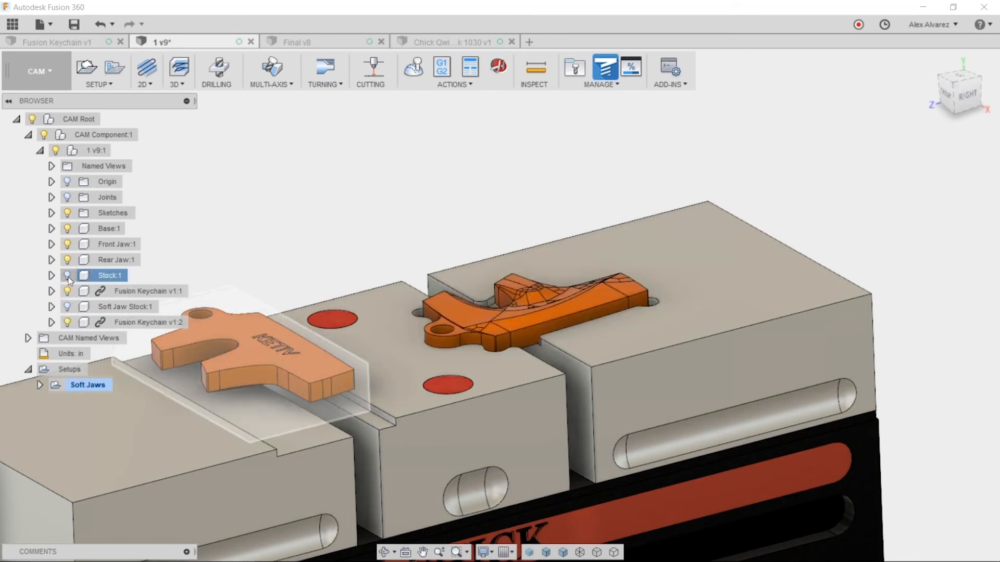
pyautogui.scroll(-2, 342, 226)
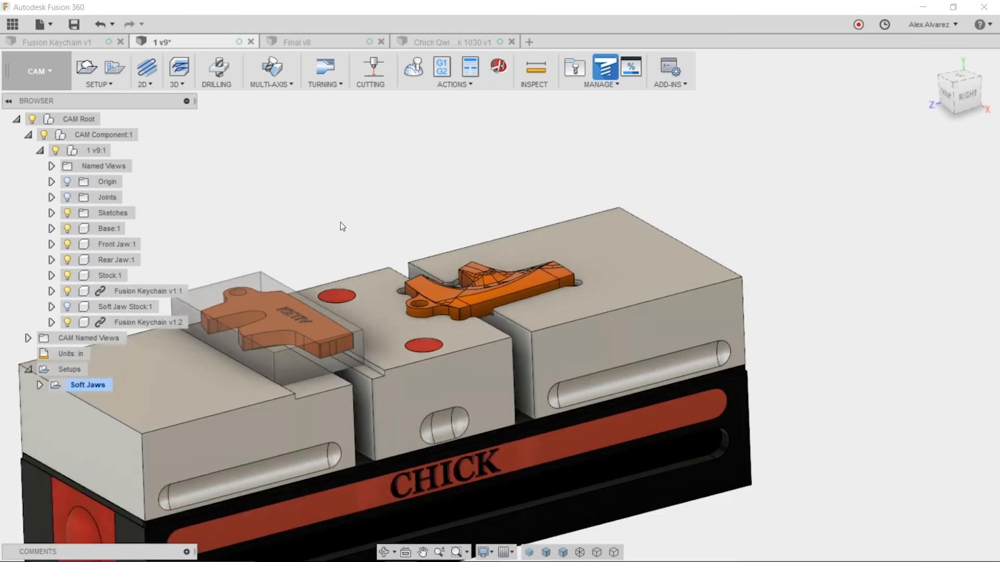
# Create a new milling setup with stock mode From solid, using the transparent stock block around the front keychain as the stock solid
pyautogui.click(90, 70)
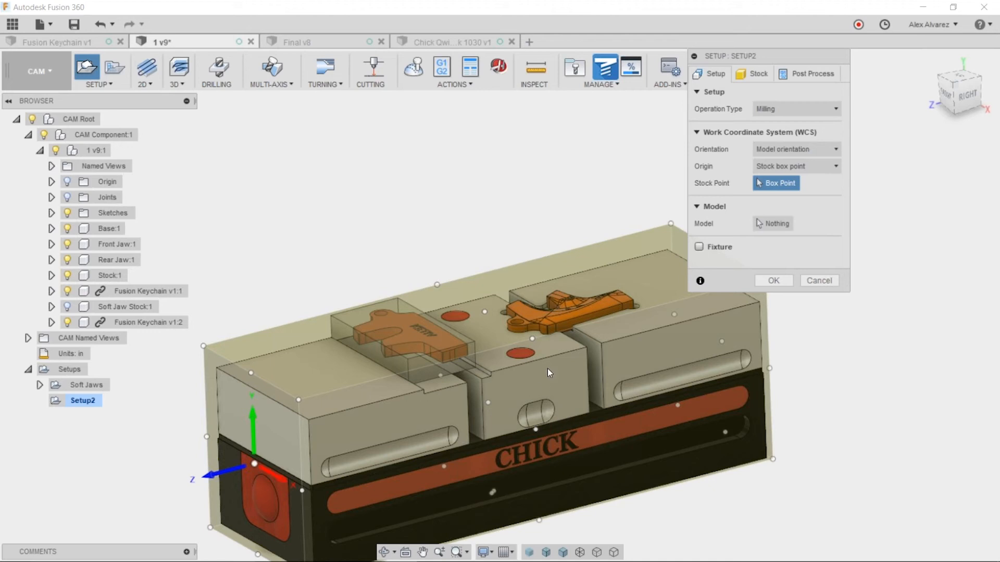
pyautogui.click(774, 224)
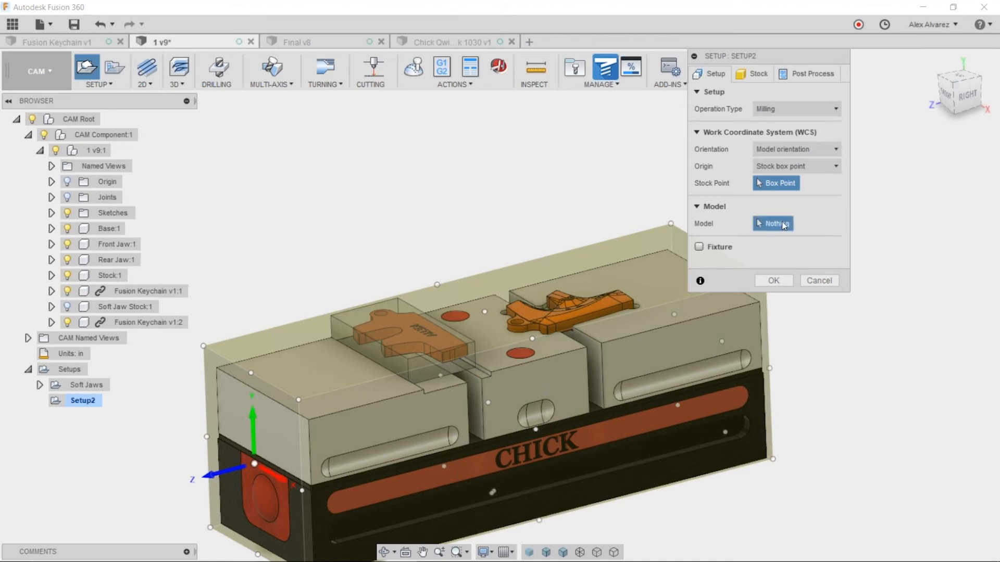
pyautogui.click(756, 74)
pyautogui.click(810, 111)
pyautogui.click(812, 210)
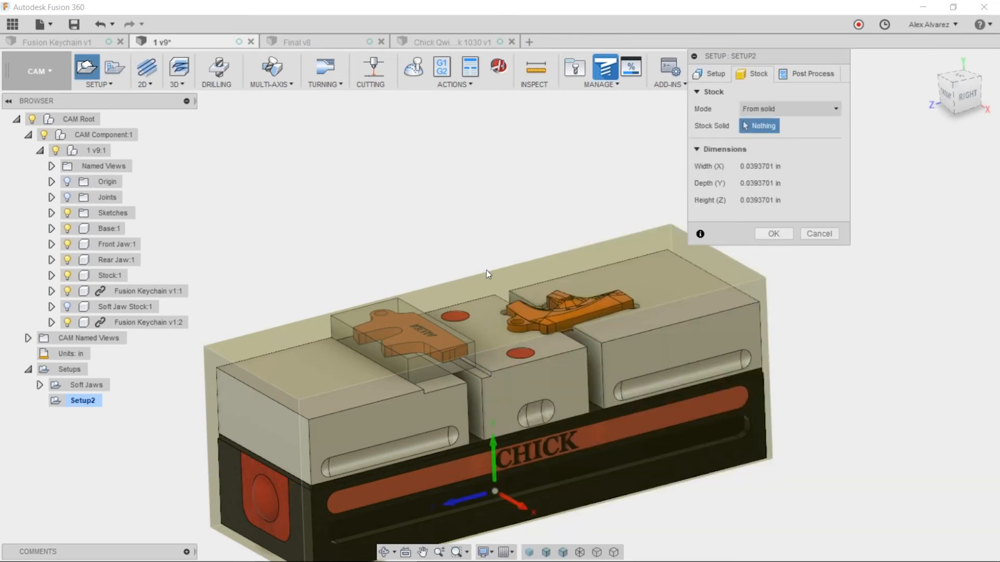
pyautogui.scroll(3, 469, 276)
pyautogui.click(263, 351)
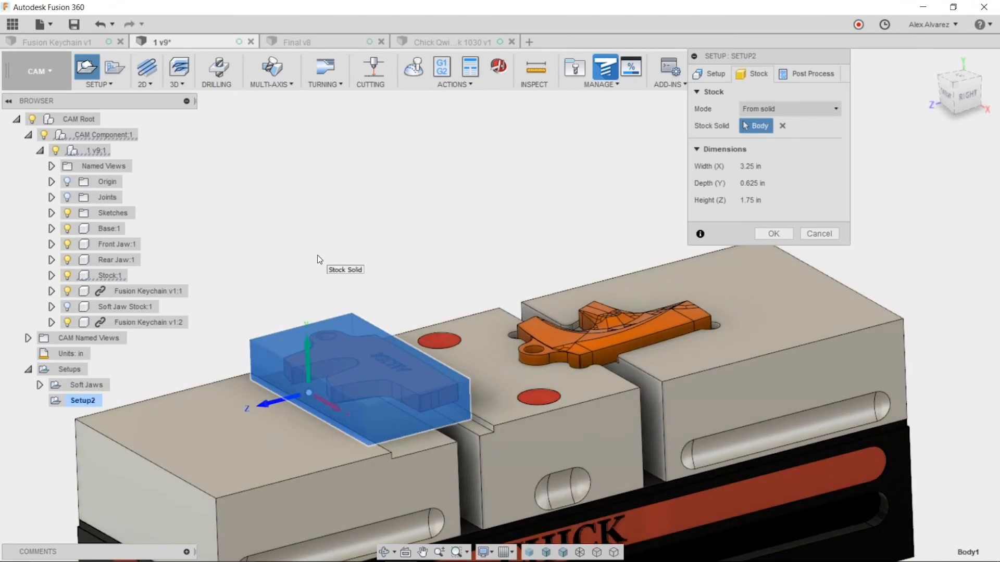
pyautogui.scroll(-2, 320, 258)
# Hide the Stock component and choose the front keychain body as the setup's model
pyautogui.click(712, 74)
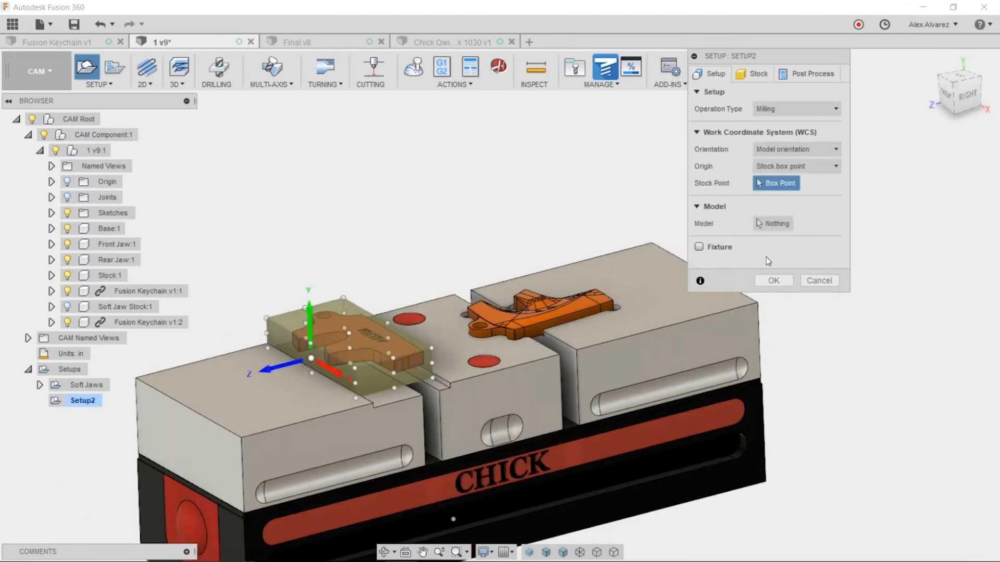
pyautogui.click(783, 227)
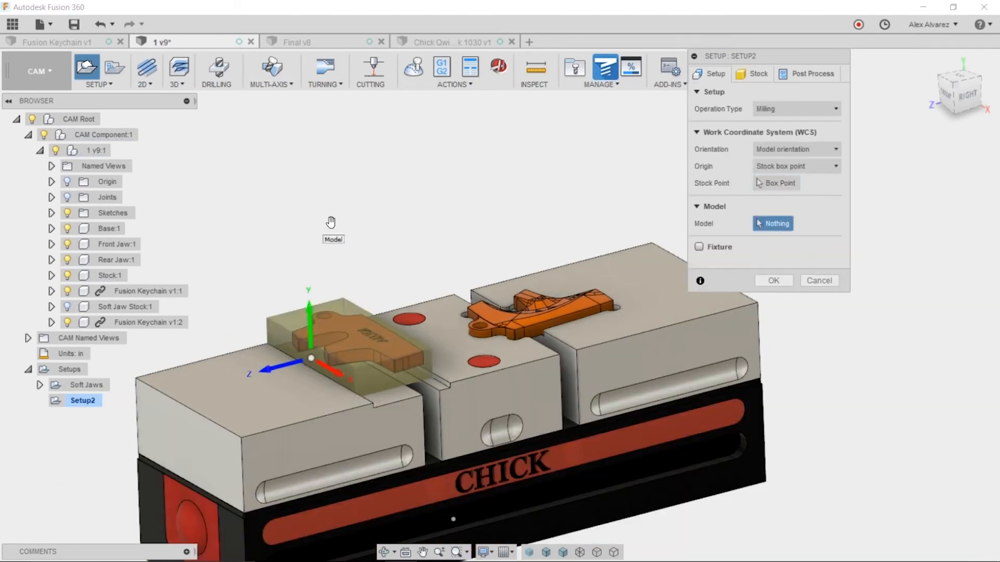
pyautogui.scroll(2, 364, 330)
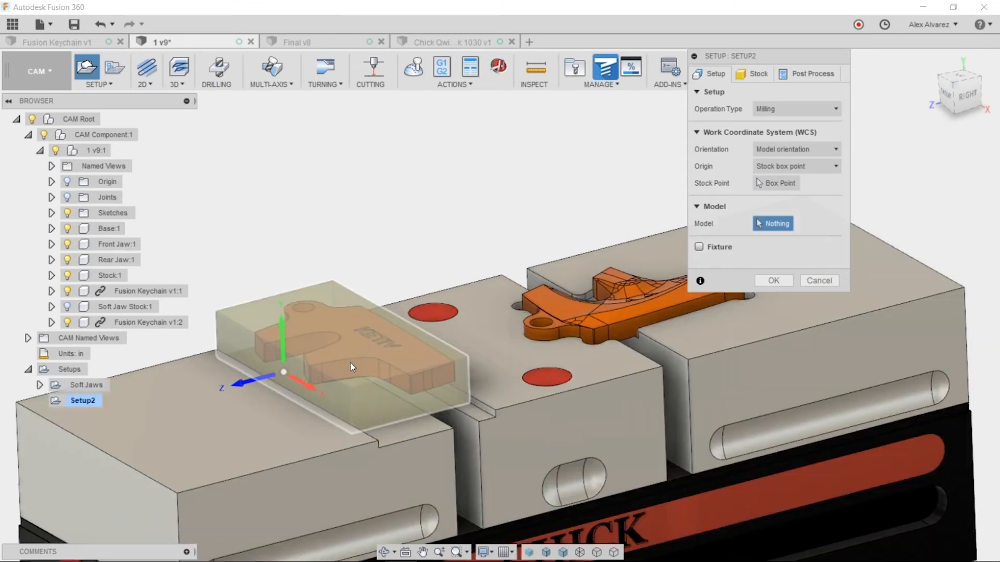
pyautogui.click(67, 275)
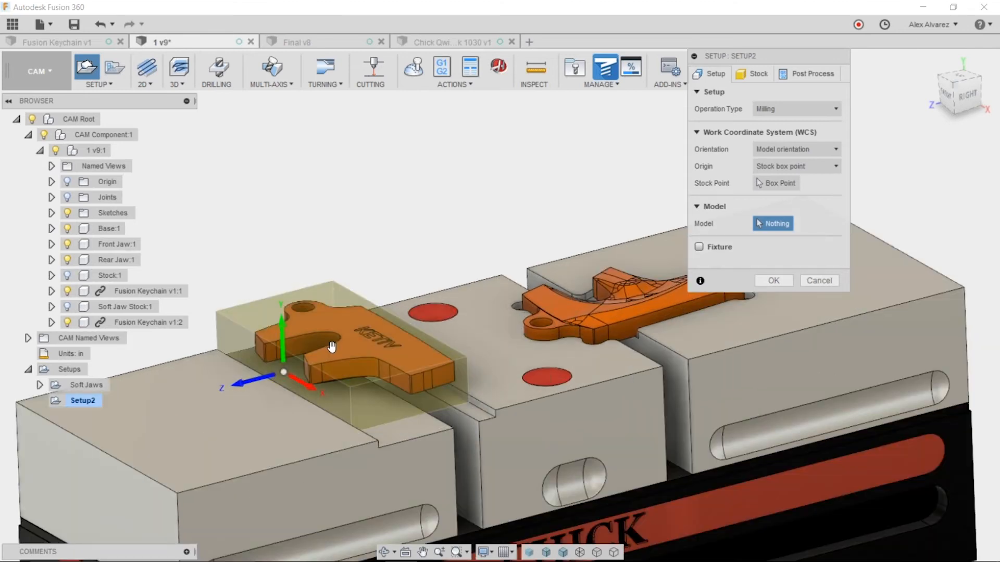
pyautogui.click(345, 360)
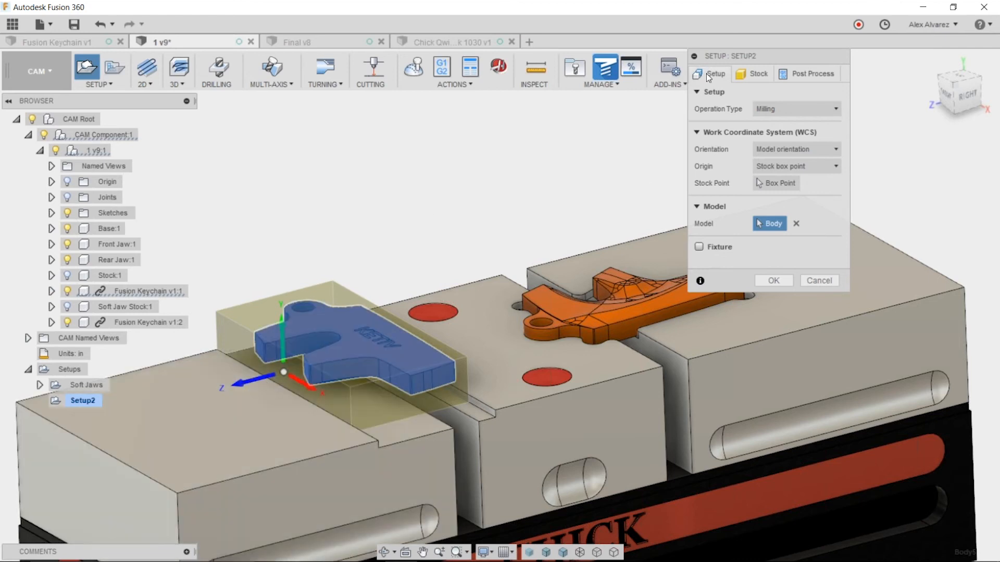
# Orient the setup by Z axis/plane and X axis, using the top face of the vise base's centre block as Z
pyautogui.click(797, 149)
pyautogui.click(784, 181)
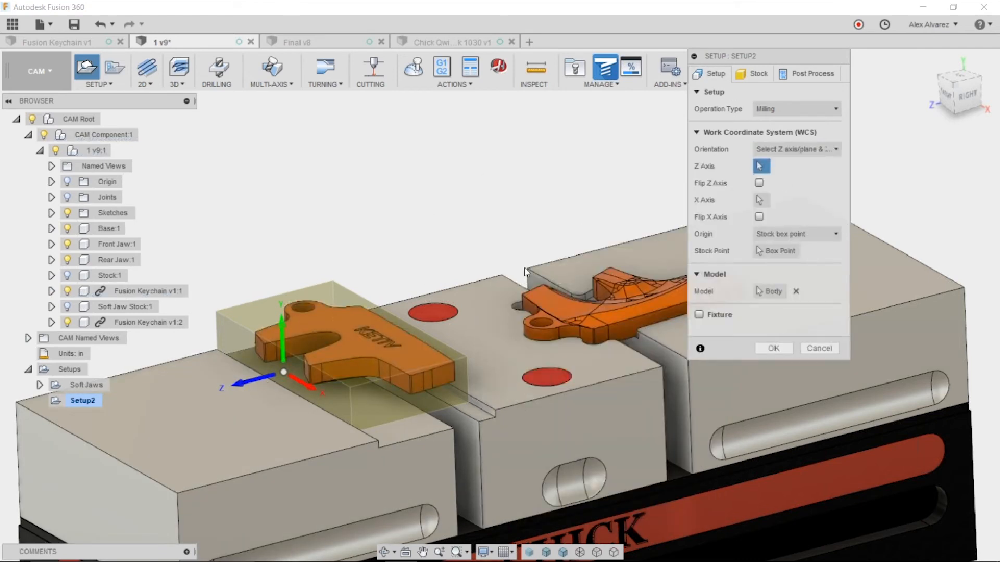
pyautogui.click(499, 326)
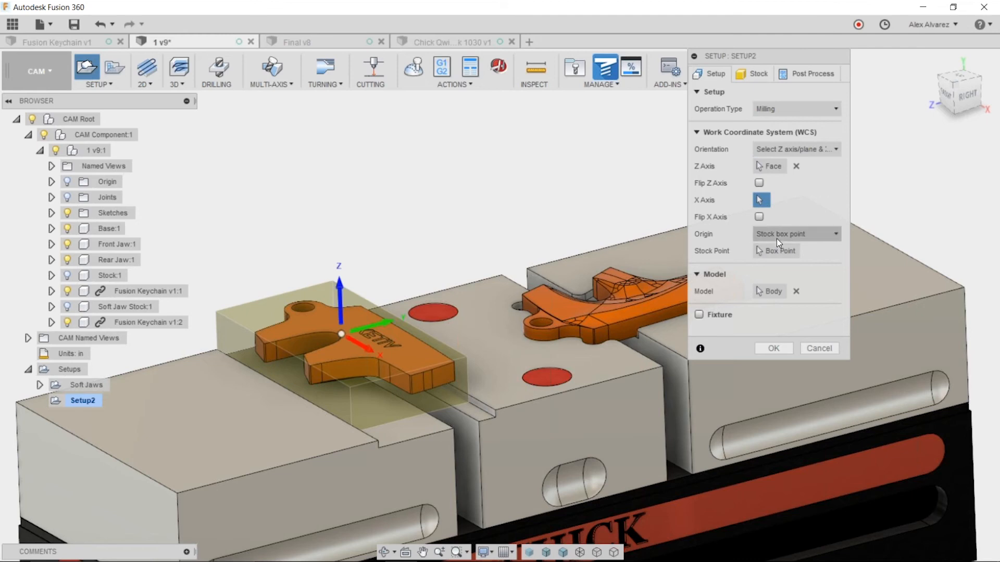
# Set the WCS origin to a selected point at the centre block's rear top corner and accept the setup
pyautogui.click(777, 238)
pyautogui.click(784, 263)
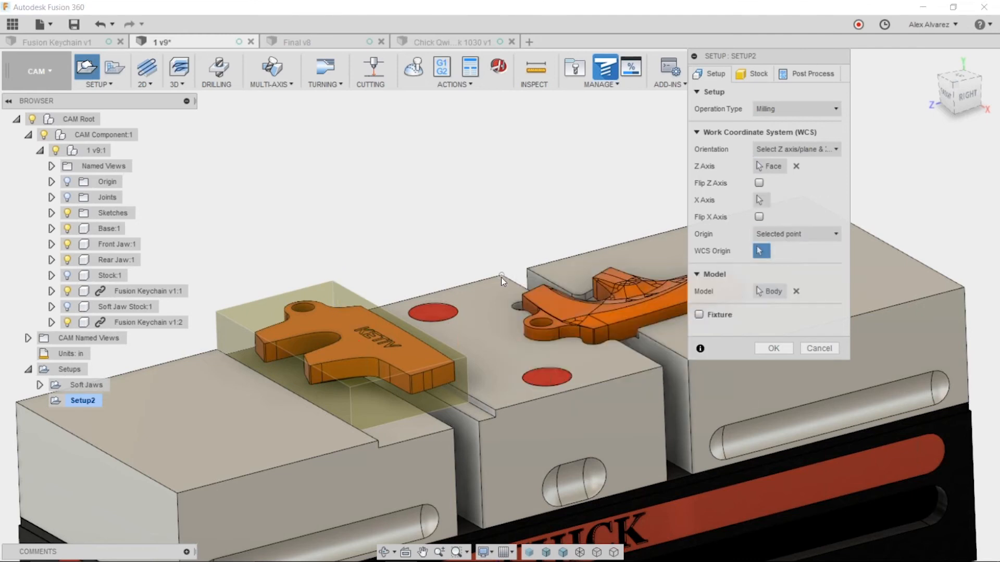
pyautogui.click(501, 276)
pyautogui.scroll(-2, 462, 220)
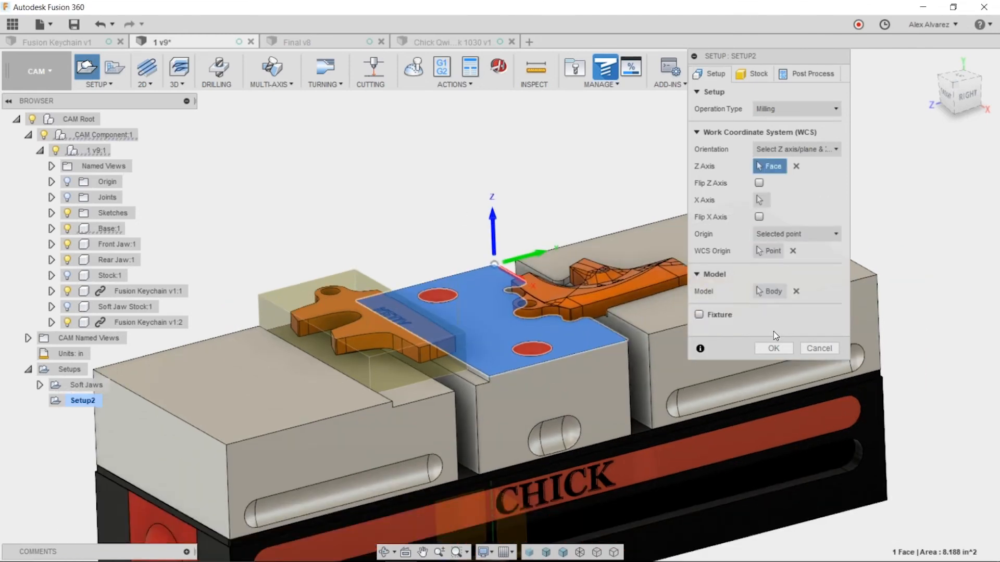
pyautogui.click(754, 74)
pyautogui.scroll(-2, 424, 178)
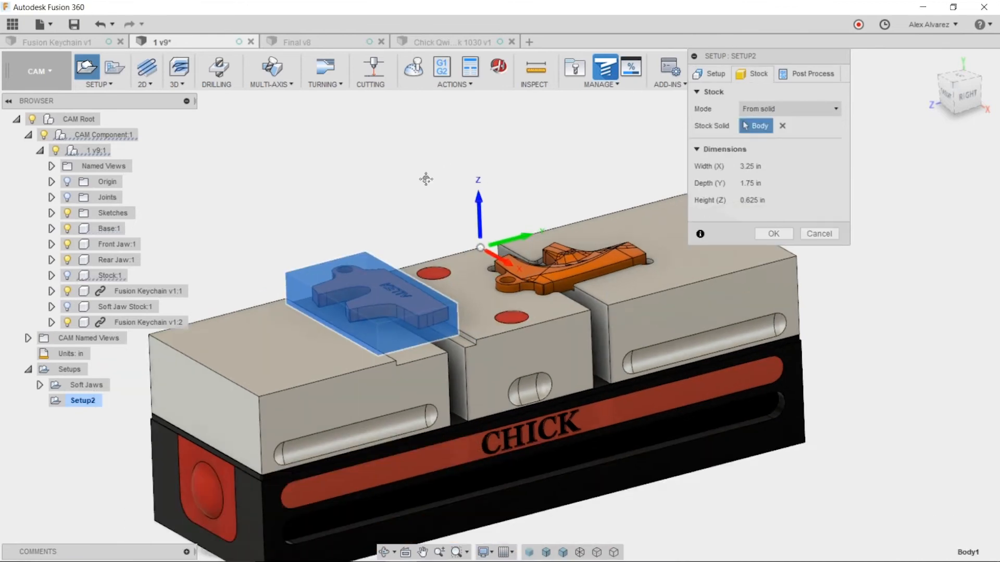
pyautogui.click(779, 233)
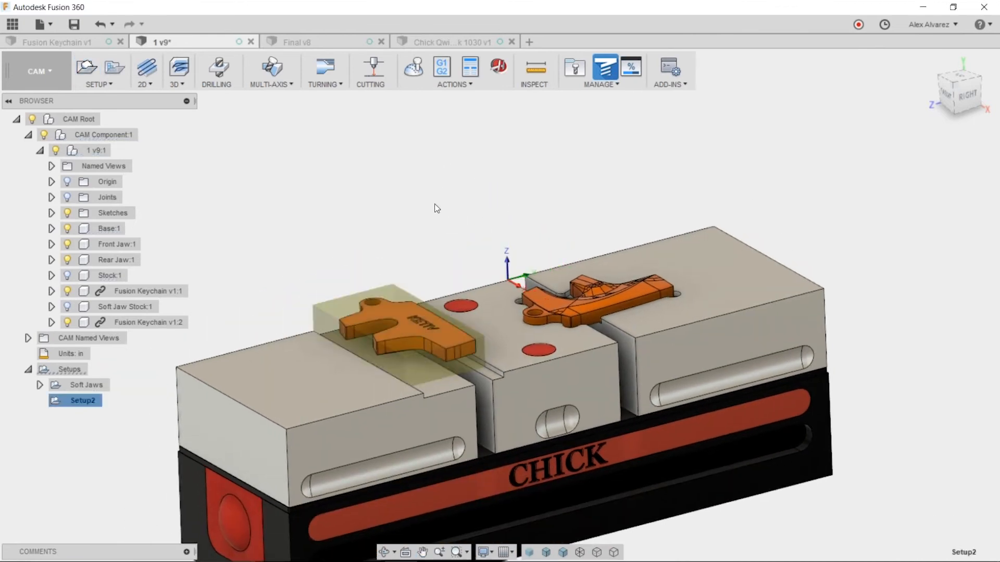
# Create a 2D Face operation in Setup2 using tool 24, the 2" face mill from the cloud tool library
pyautogui.keyDown('shift'); pyautogui.moveTo(435, 203); pyautogui.dragTo(420, 226, button='middle'); pyautogui.keyUp('shift')
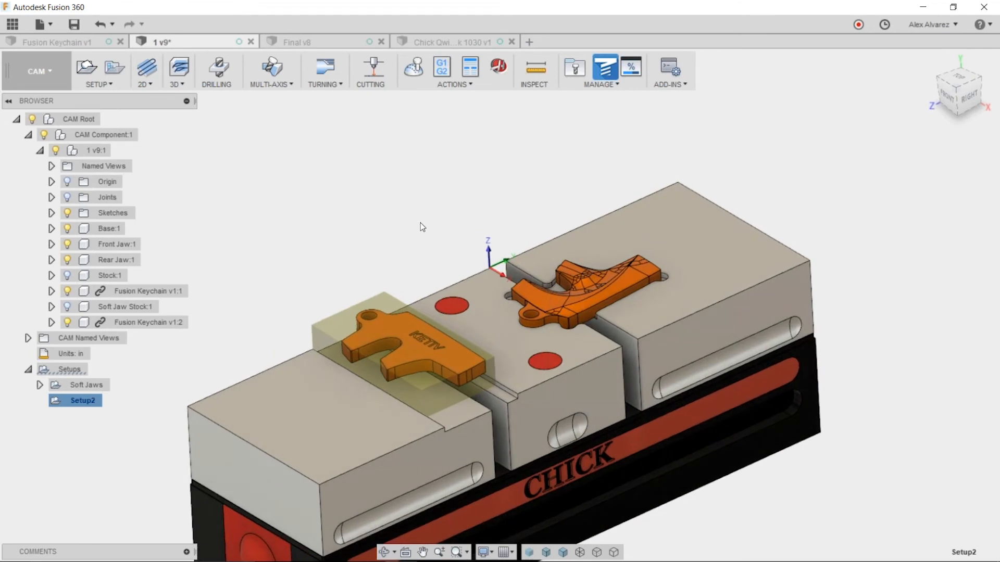
pyautogui.scroll(-1, 391, 291)
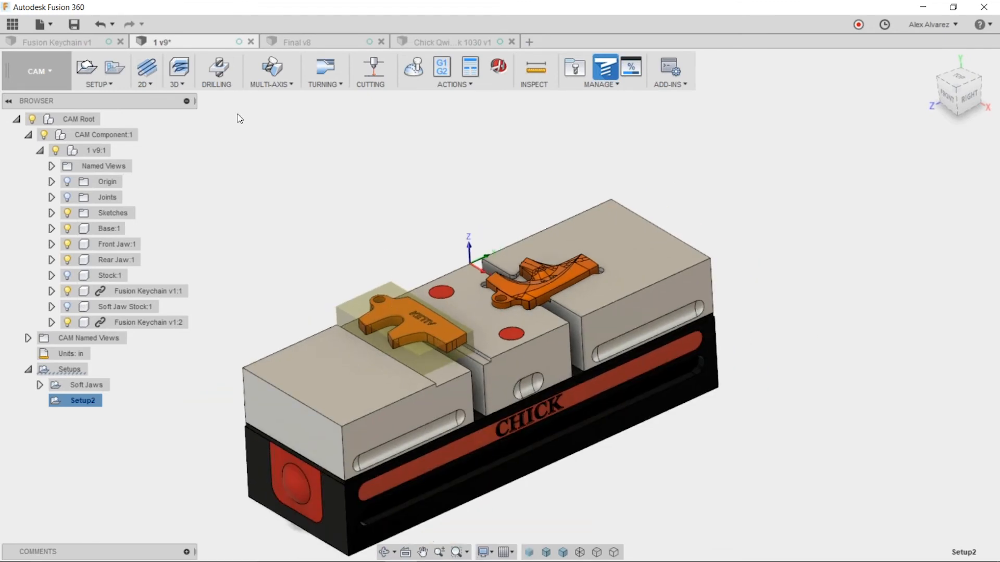
pyautogui.click(152, 86)
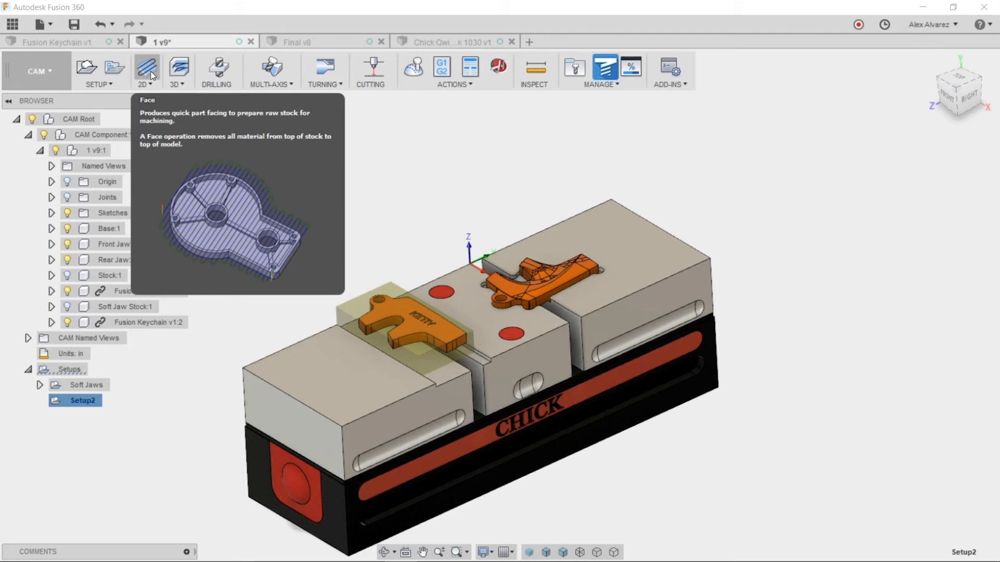
pyautogui.click(152, 71)
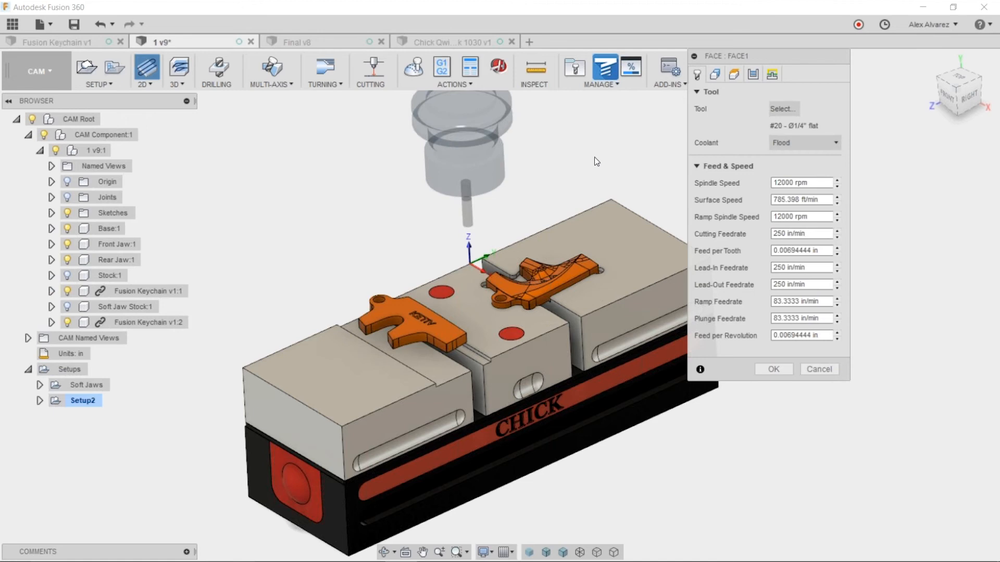
pyautogui.moveTo(768, 53); pyautogui.dragTo(780, 98)
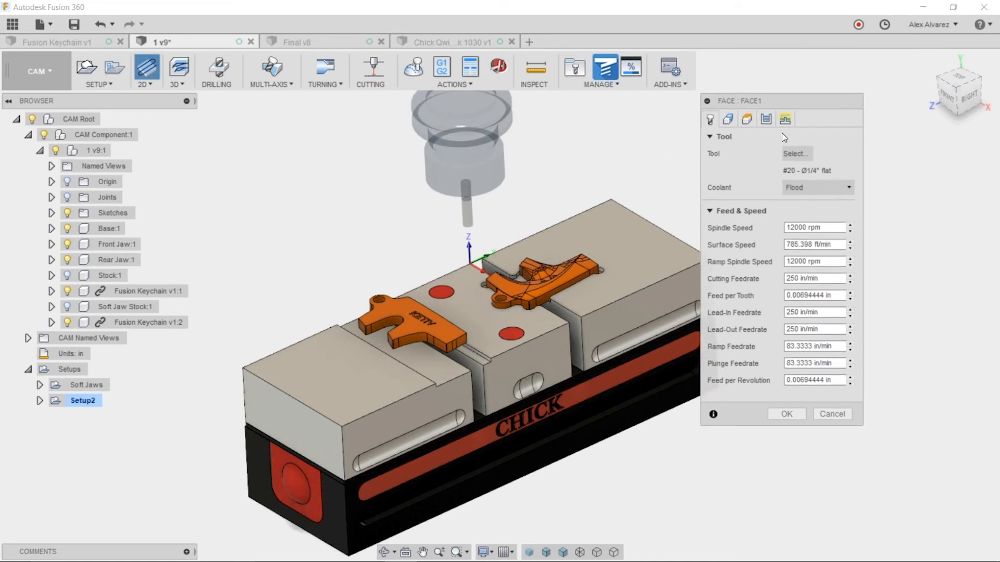
pyautogui.click(793, 156)
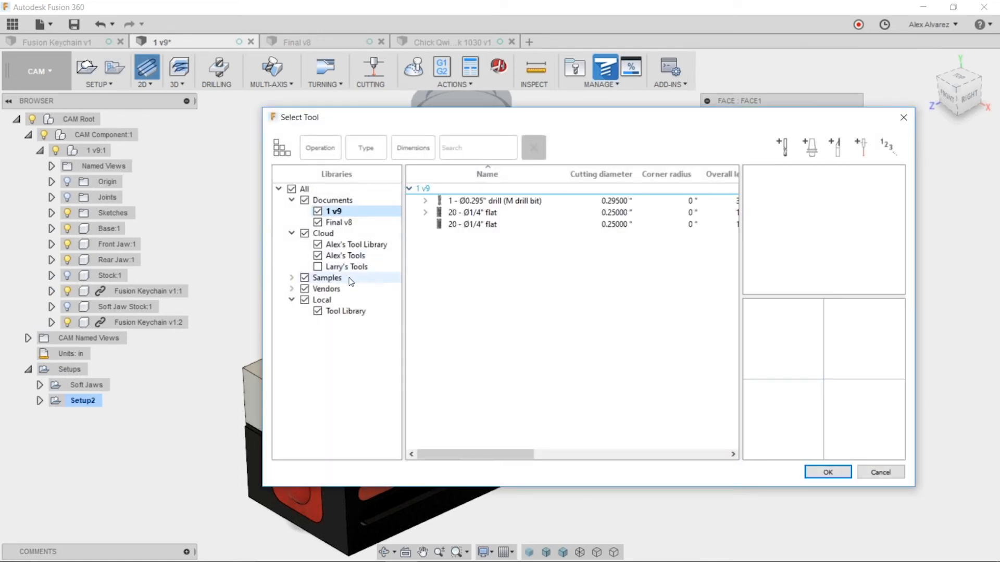
pyautogui.click(345, 255)
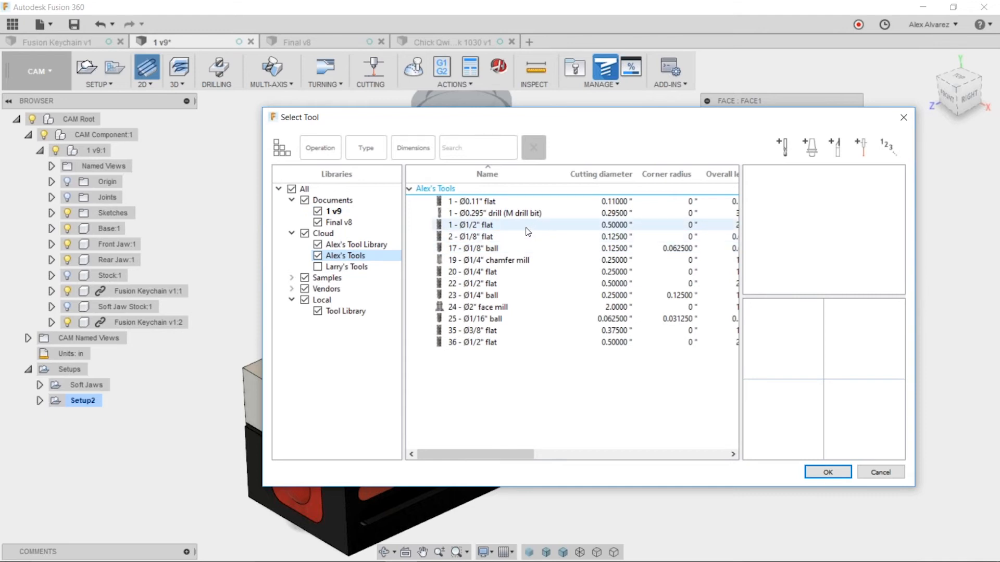
pyautogui.click(516, 307)
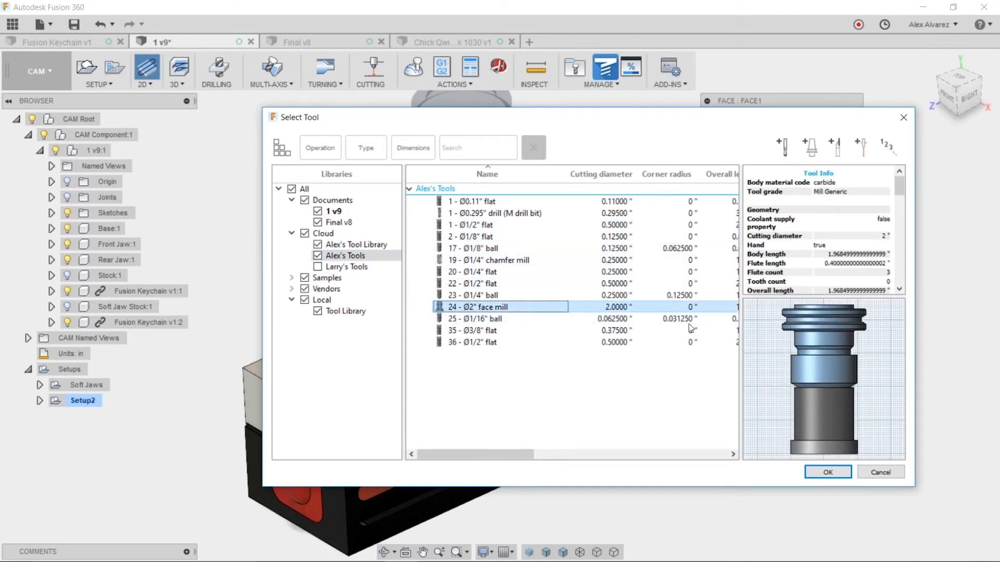
pyautogui.click(827, 473)
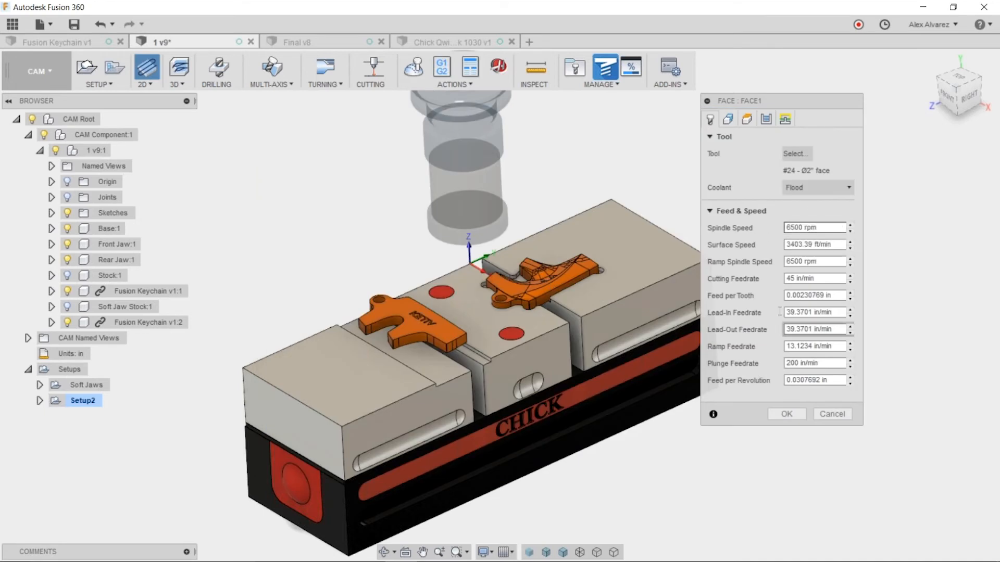
pyautogui.click(786, 414)
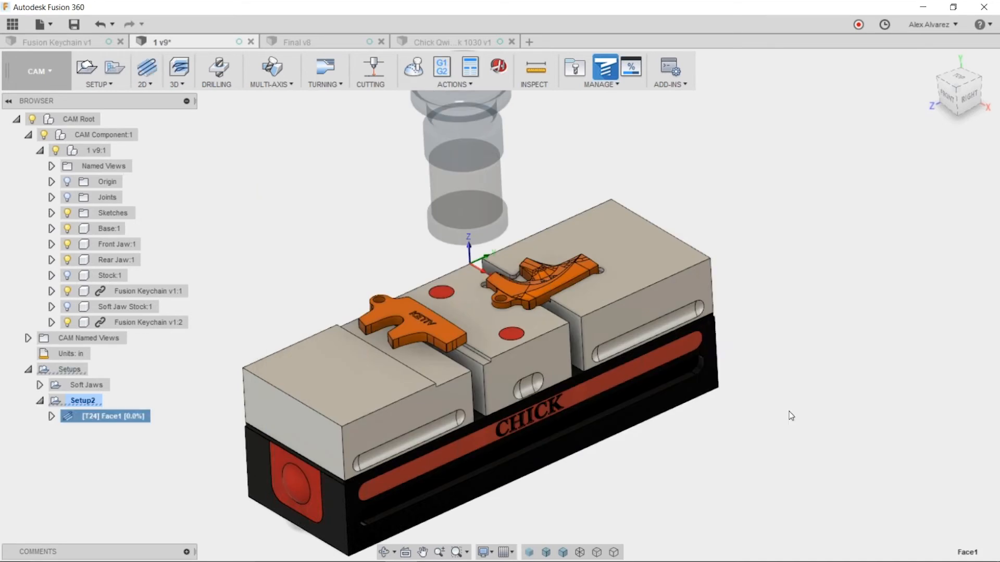
# Simulate the Face toolpath and examine how deep the face mill cuts into the keychain stock
pyautogui.keyDown('shift'); pyautogui.moveTo(564, 429); pyautogui.dragTo(472, 313, button='middle'); pyautogui.keyUp('shift')
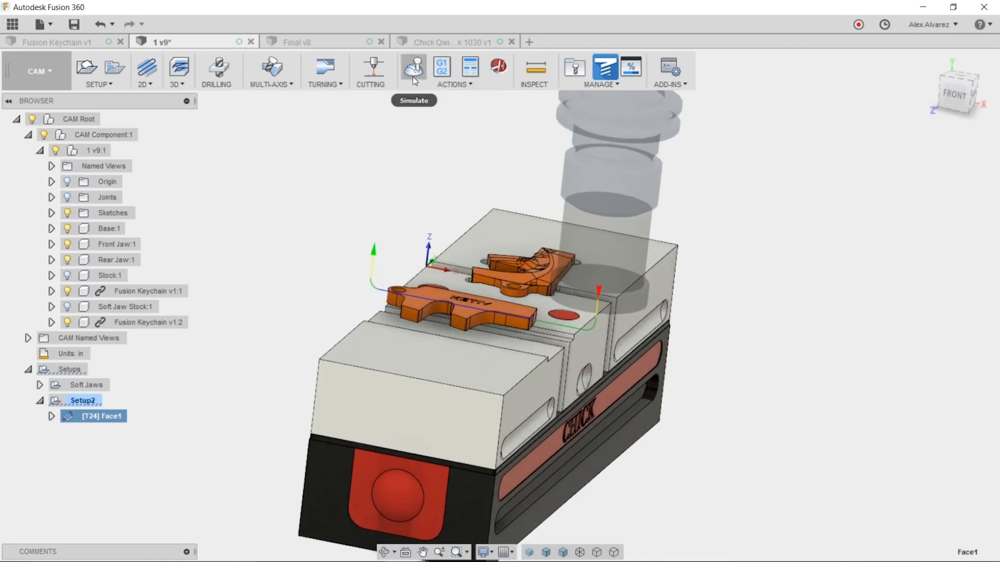
pyautogui.click(413, 68)
pyautogui.click(497, 503)
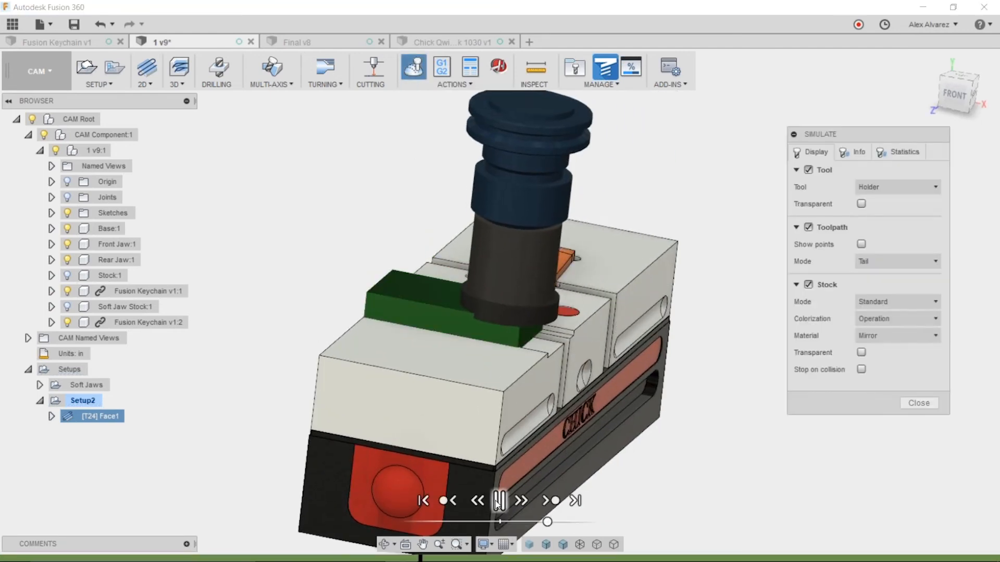
pyautogui.scroll(3, 492, 330)
pyautogui.keyDown('shift'); pyautogui.moveTo(476, 320); pyautogui.dragTo(473, 306, button='middle'); pyautogui.keyUp('shift')
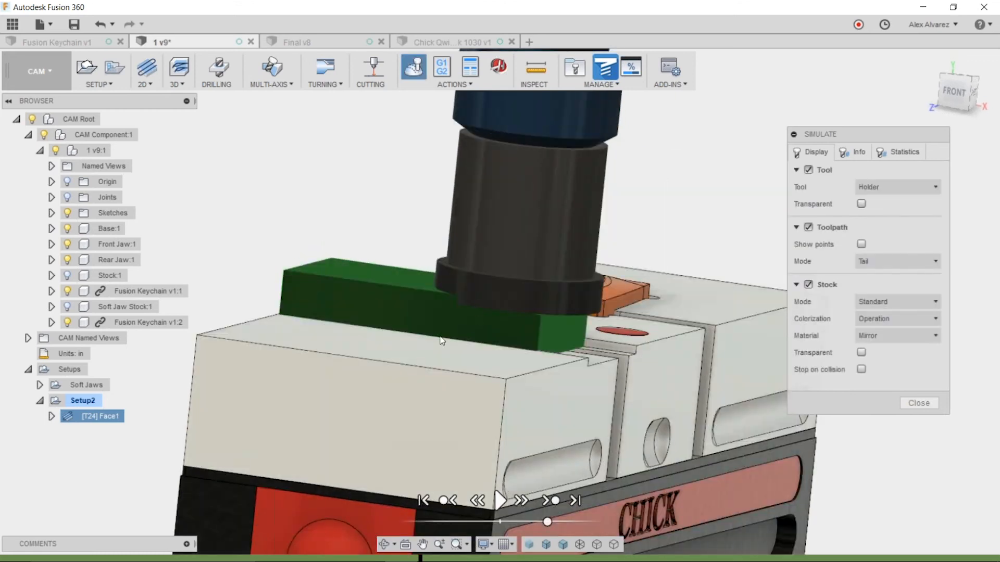
pyautogui.scroll(4, 439, 291)
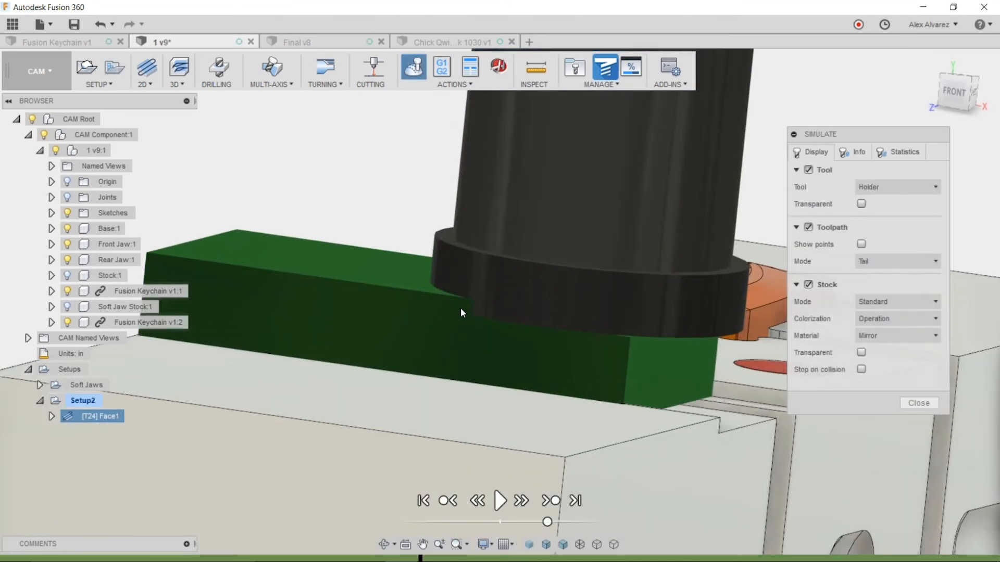
pyautogui.press('Escape')
# Edit the Face operation's passes to use multiple depths with a maximum stepdown of 0.07 in
pyautogui.scroll(-5, 453, 210)
pyautogui.rightClick(92, 425)
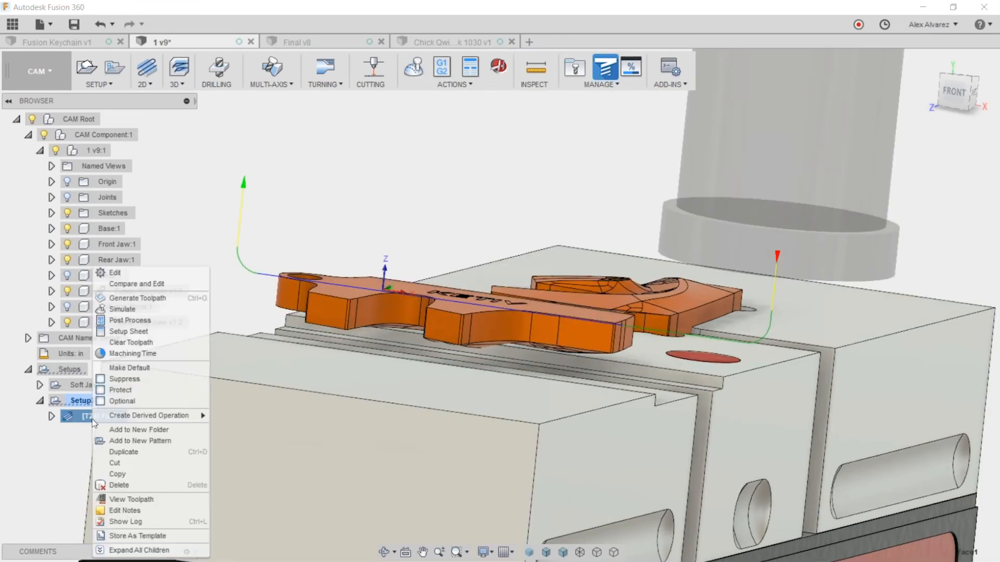
pyautogui.click(154, 275)
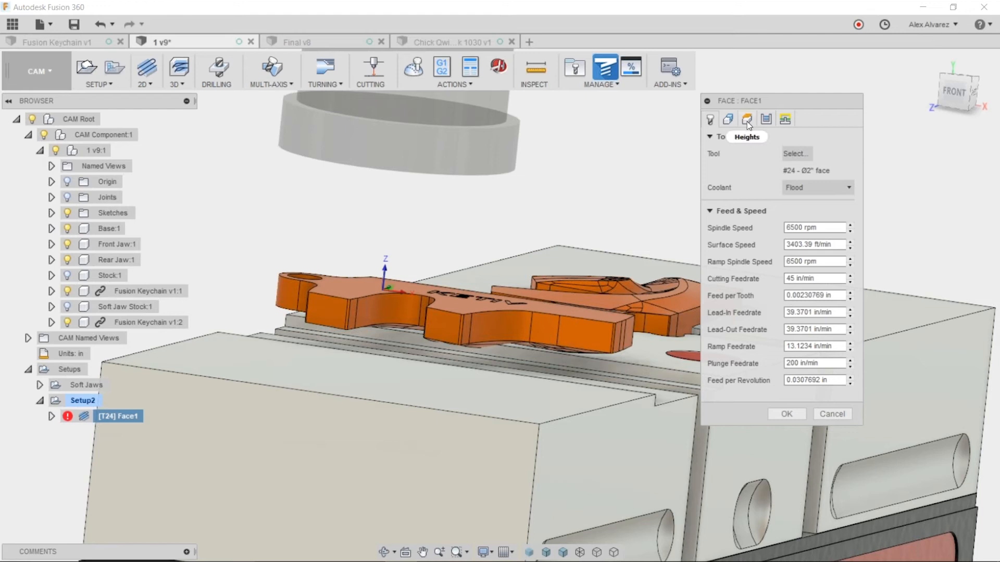
pyautogui.click(764, 124)
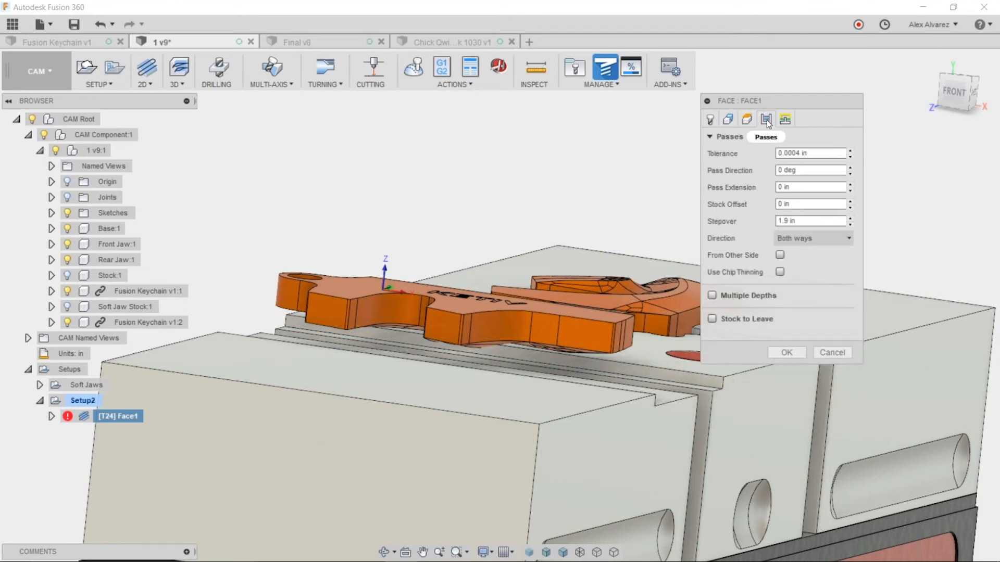
pyautogui.click(712, 296)
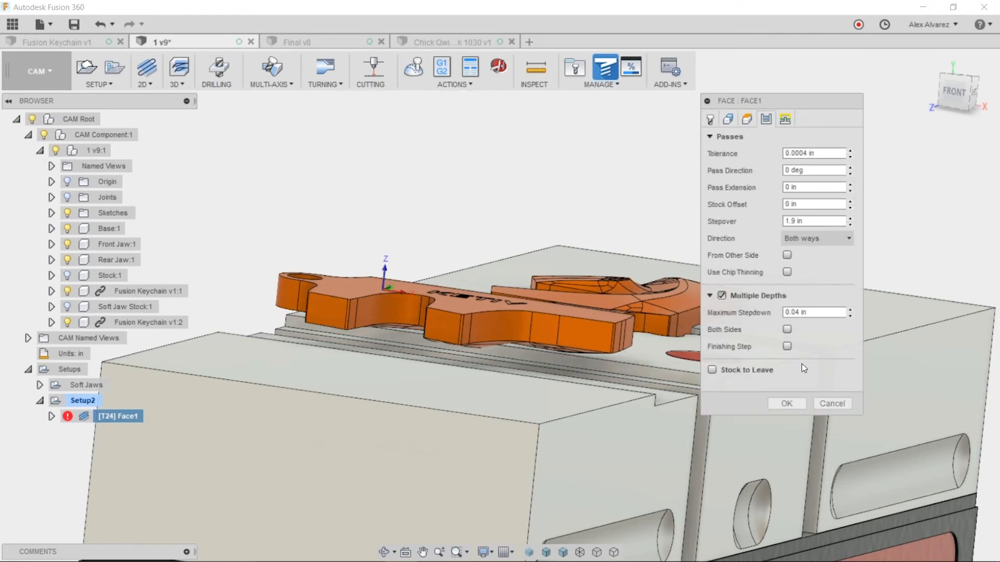
pyautogui.moveTo(816, 316); pyautogui.dragTo(742, 300)
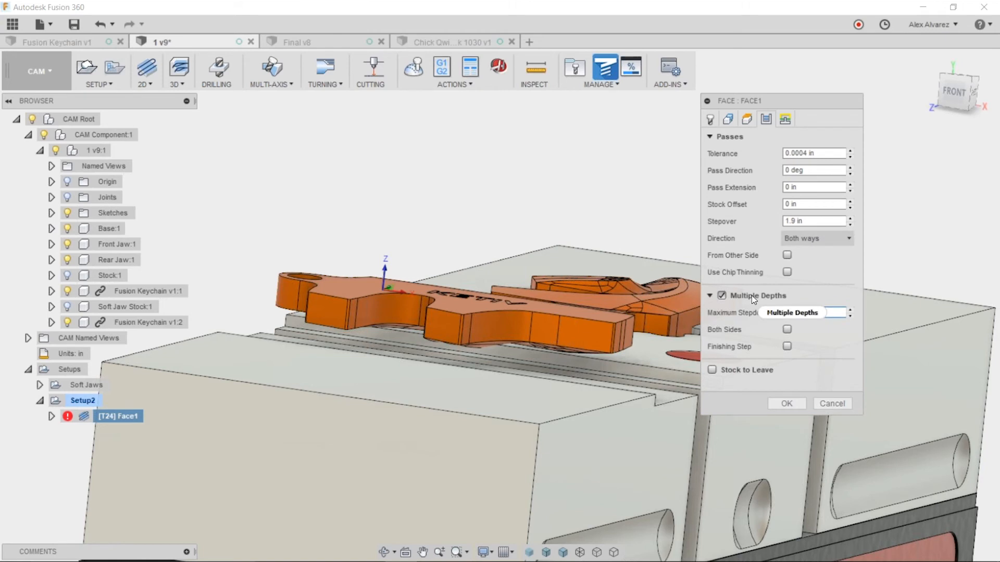
pyautogui.moveTo(751, 295)
pyautogui.write('.07')
pyautogui.click(787, 404)
# Create a 2D Adaptive operation with tool 20, the 1/4" flat end mill, using the front keychain's top outline as the pocket selection
pyautogui.moveTo(447, 214)
pyautogui.keyDown('shift'); pyautogui.mouseDown(button='middle')
pyautogui.moveTo(453, 203)
pyautogui.moveTo(474, 206)
pyautogui.moveTo(455, 206)
pyautogui.mouseUp(button='middle'); pyautogui.keyUp('shift')
pyautogui.scroll(-4, 401, 217)
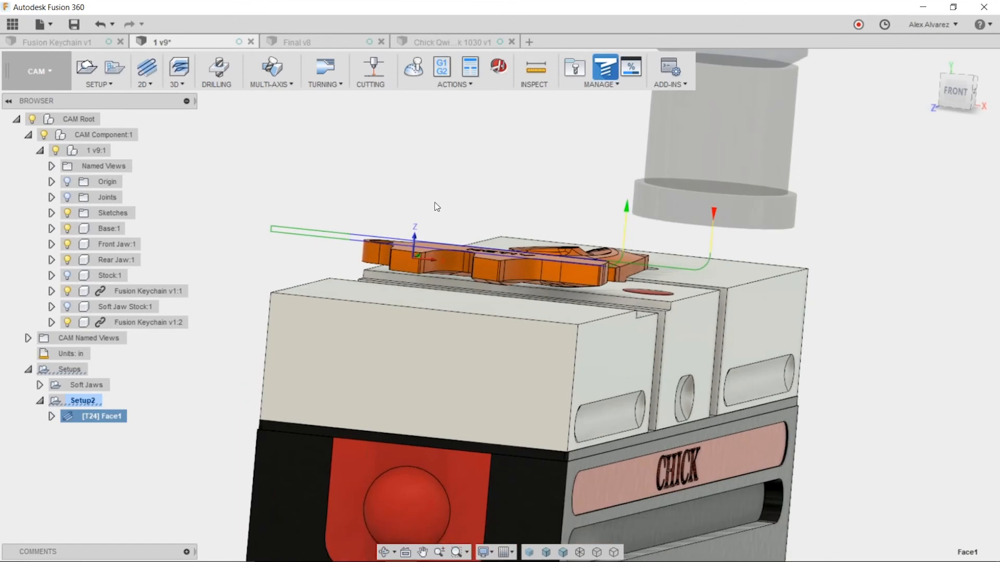
pyautogui.keyDown('shift'); pyautogui.moveTo(317, 231); pyautogui.dragTo(383, 158, button='middle'); pyautogui.keyUp('shift')
pyautogui.click(145, 85)
pyautogui.click(171, 96)
pyautogui.scroll(2, 449, 319)
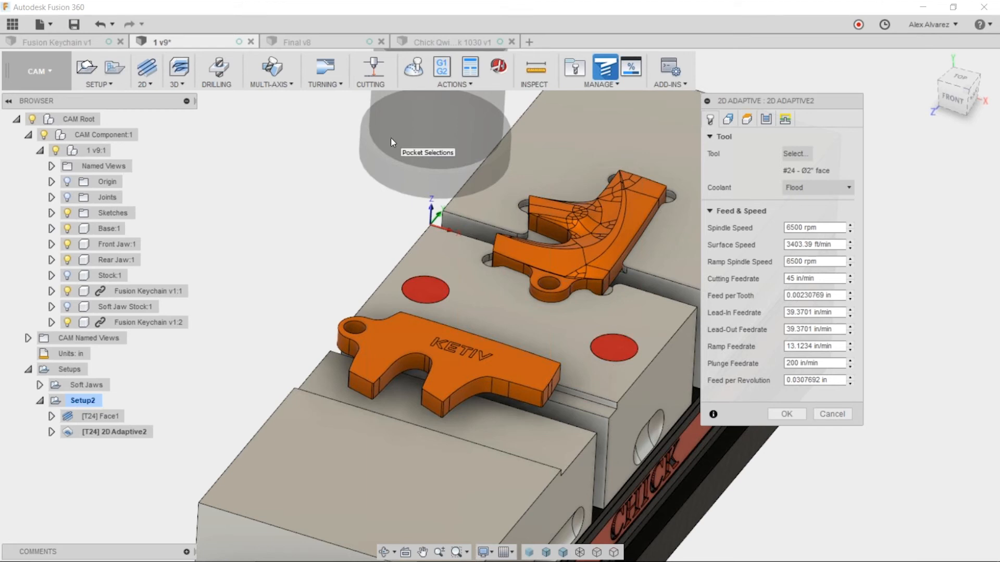
pyautogui.click(796, 155)
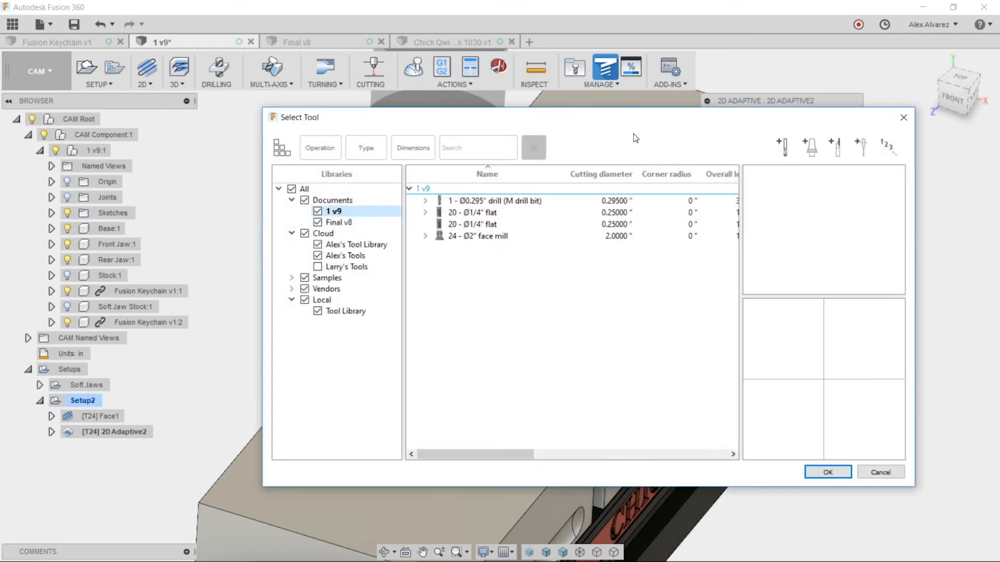
pyautogui.click(380, 257)
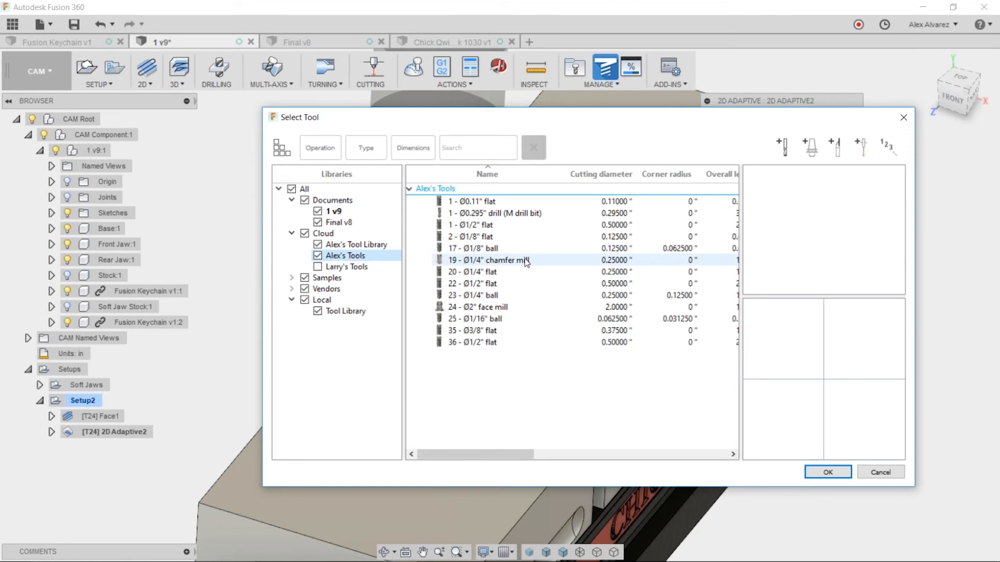
pyautogui.click(515, 272)
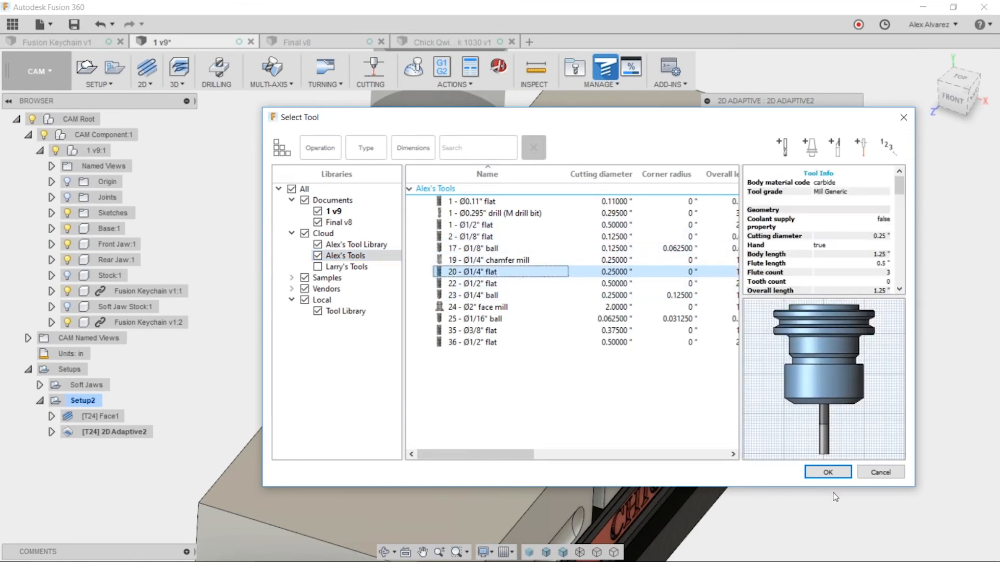
pyautogui.click(828, 472)
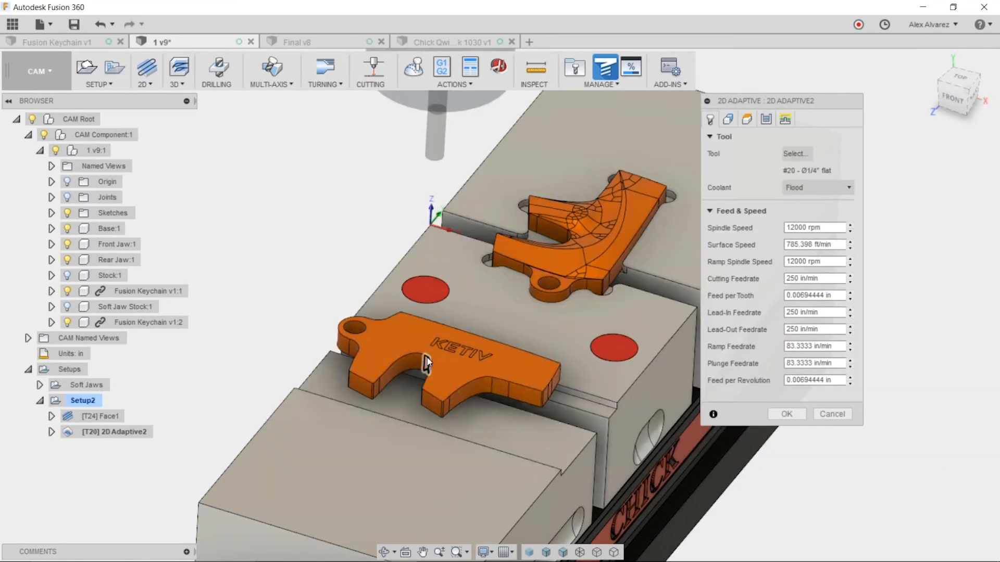
pyautogui.click(407, 353)
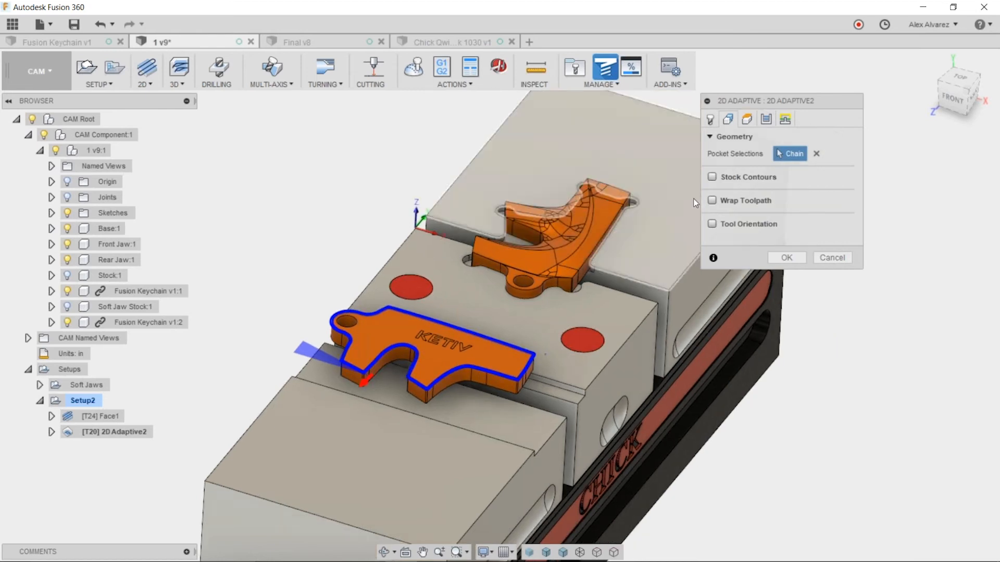
pyautogui.click(787, 256)
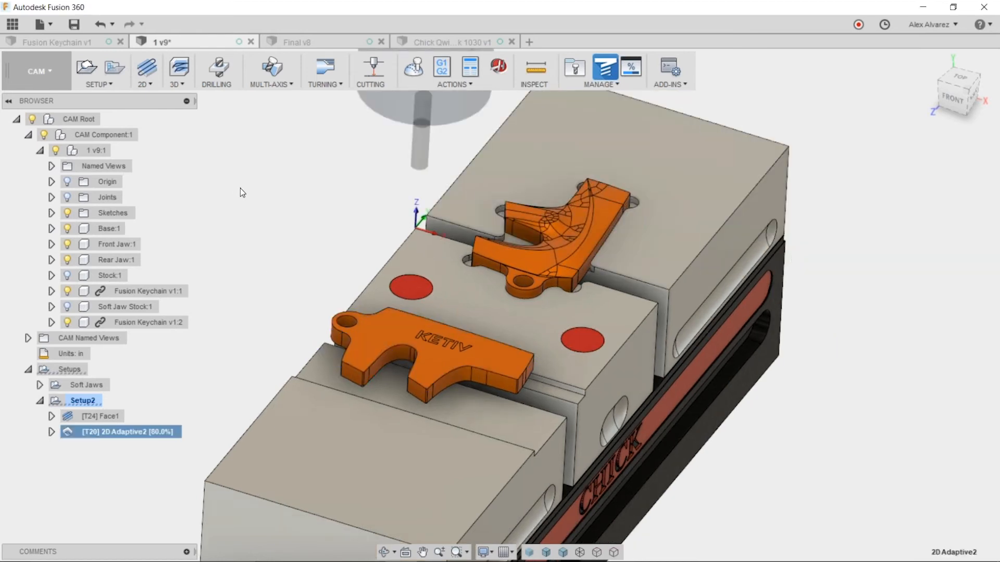
# Edit the 2D Adaptive operation's bottom height to reference a selection, picking the lower edge of the front keychain's long straight side
pyautogui.keyDown('shift'); pyautogui.moveTo(275, 201); pyautogui.dragTo(568, 208, button='middle'); pyautogui.keyUp('shift')
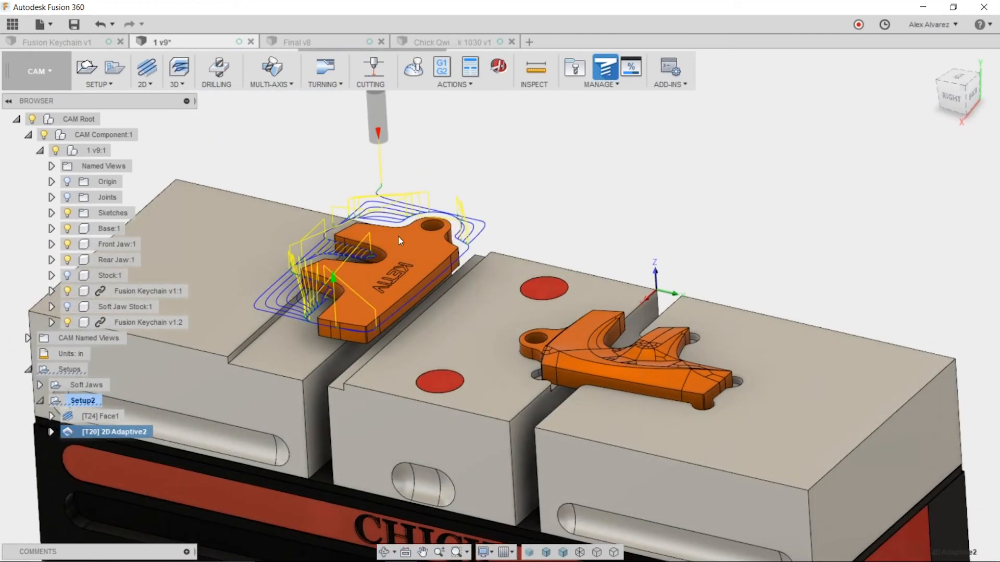
pyautogui.scroll(2, 265, 319)
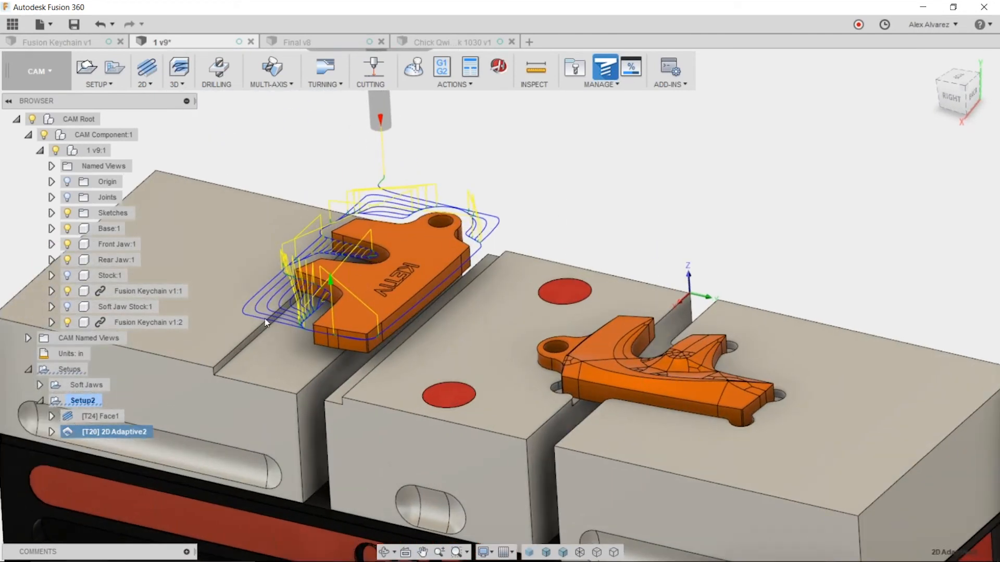
pyautogui.rightClick(111, 430)
pyautogui.click(182, 275)
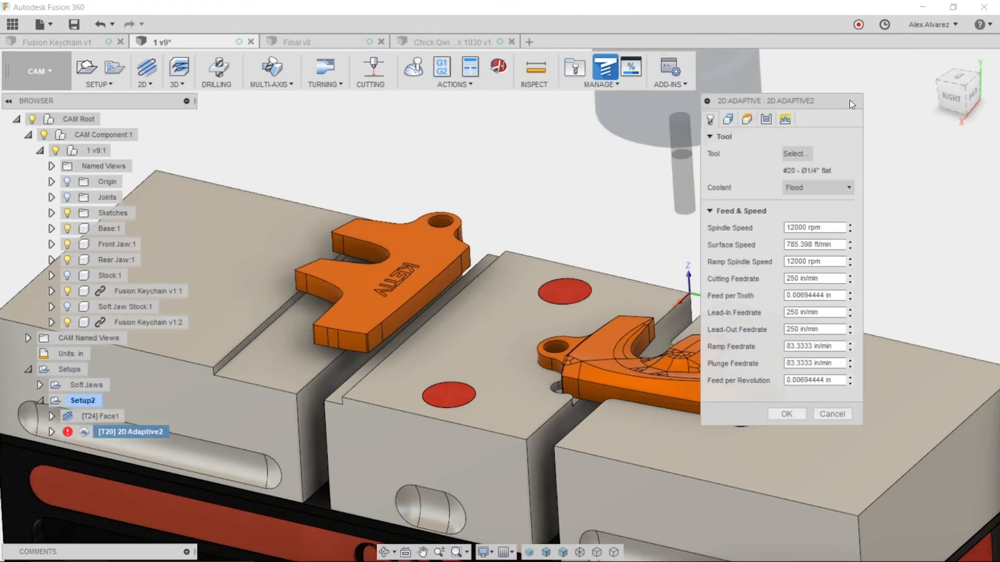
pyautogui.click(747, 119)
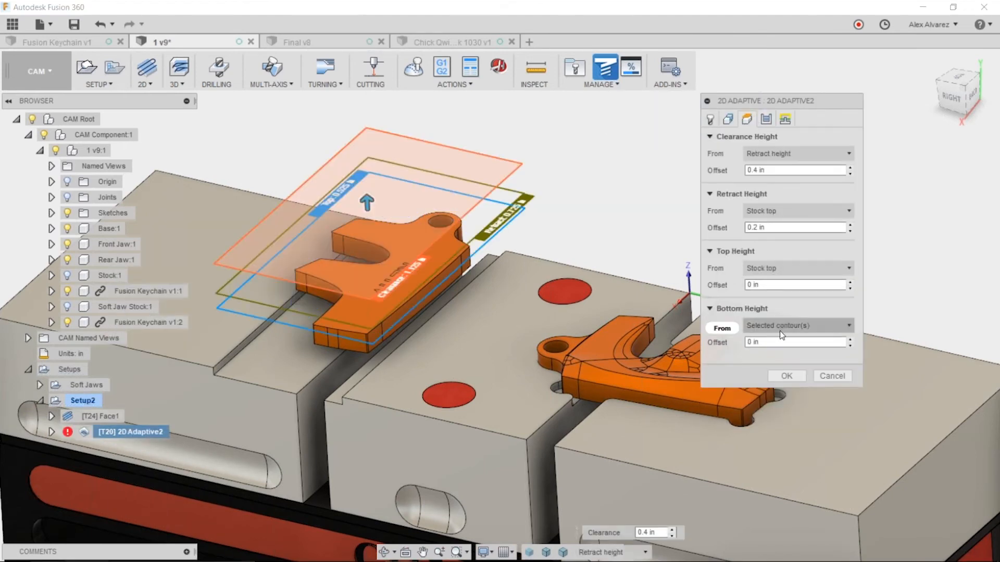
pyautogui.click(766, 330)
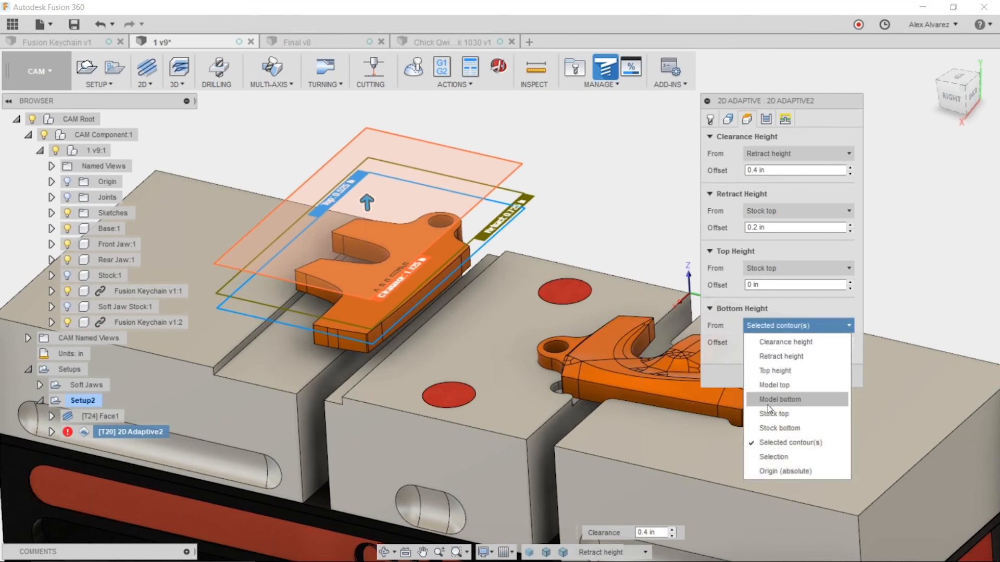
pyautogui.click(776, 457)
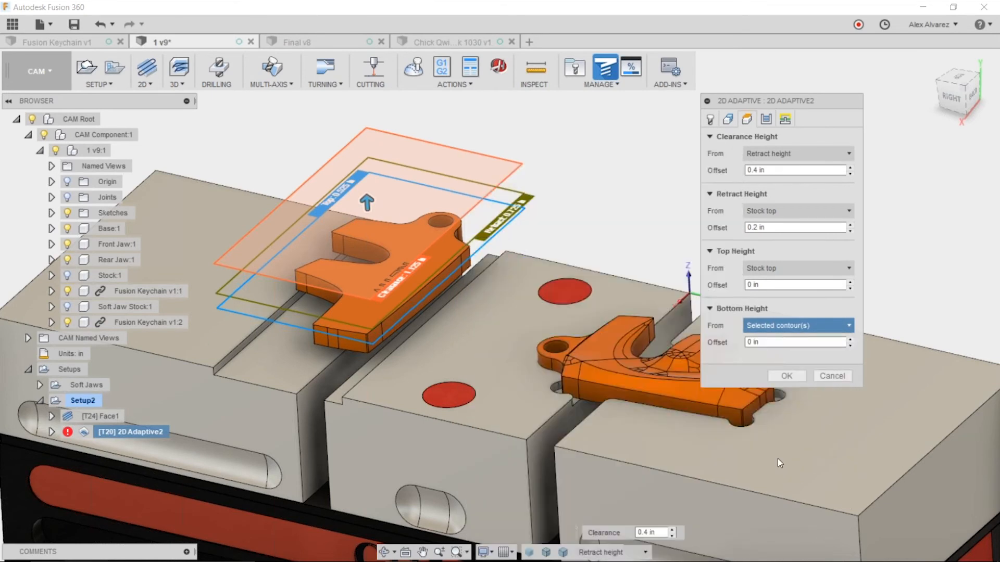
pyautogui.keyDown('shift'); pyautogui.moveTo(617, 187); pyautogui.dragTo(595, 175, button='middle'); pyautogui.keyUp('shift')
pyautogui.scroll(5, 421, 280)
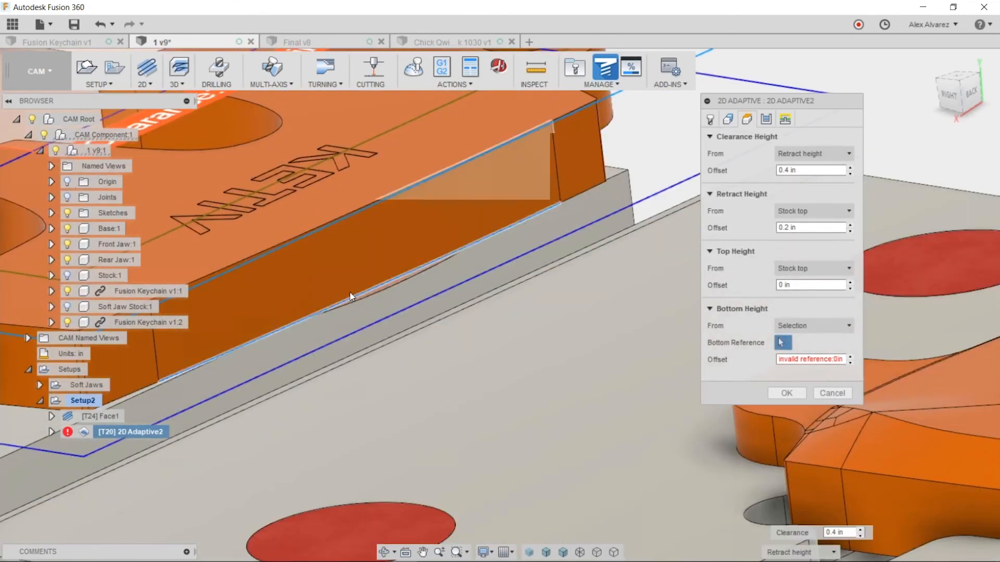
pyautogui.click(346, 302)
pyautogui.scroll(-5, 665, 293)
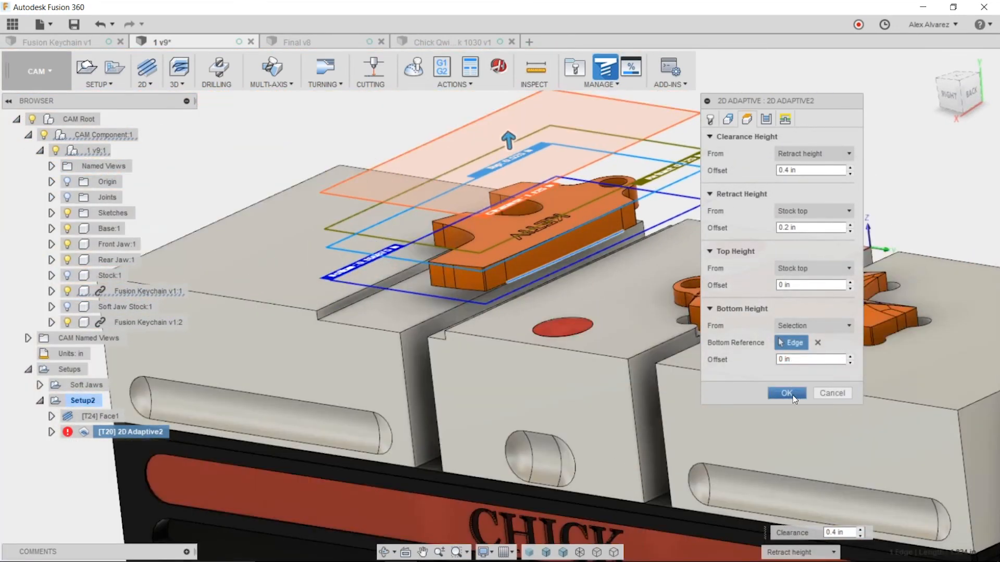
# Accept the 2D Adaptive settings and generate its toolpath around the front keychain
pyautogui.click(793, 395)
pyautogui.scroll(-2, 702, 207)
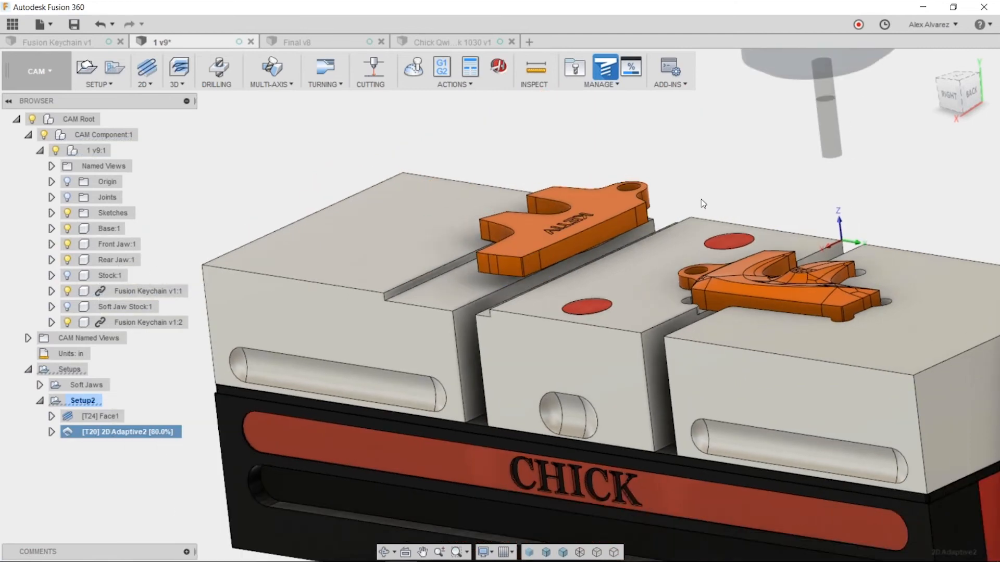
pyautogui.keyDown('shift'); pyautogui.moveTo(671, 186); pyautogui.dragTo(670, 271, button='middle'); pyautogui.keyUp('shift')
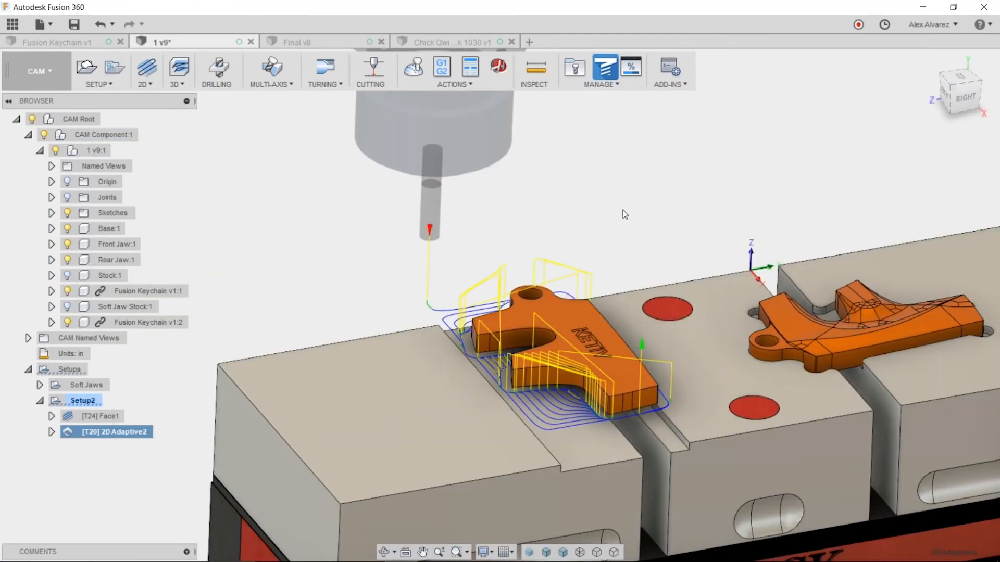
# Create a derived 2D Contour operation from the 2D Adaptive, keeping its tool 20, the 1/4" flat end mill
pyautogui.rightClick(128, 435)
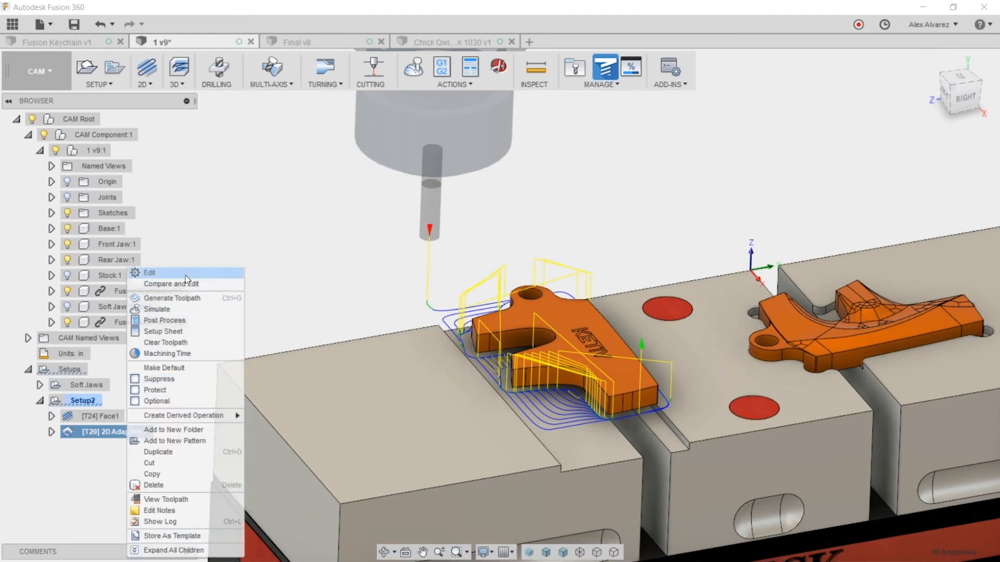
pyautogui.moveTo(208, 417)
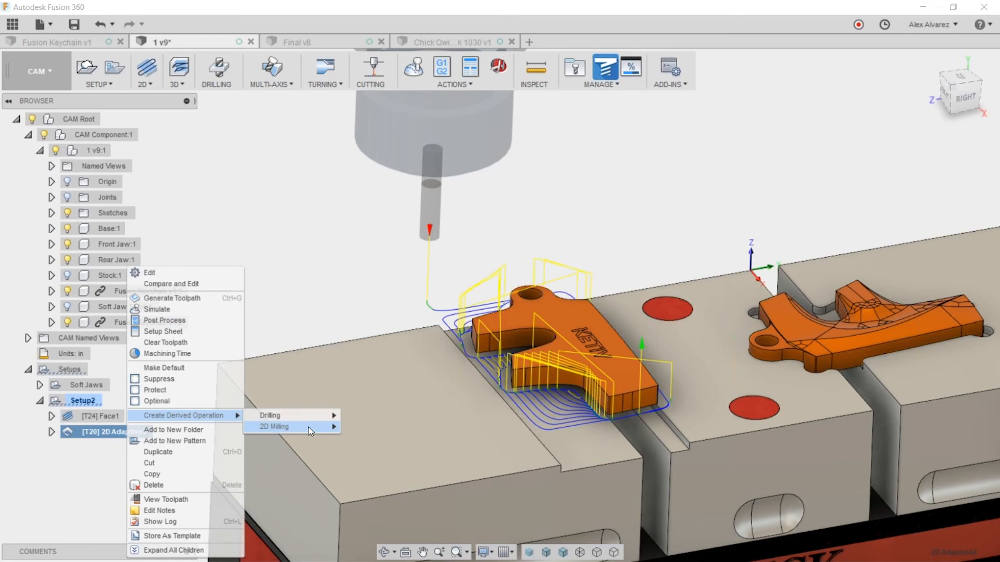
pyautogui.moveTo(326, 432)
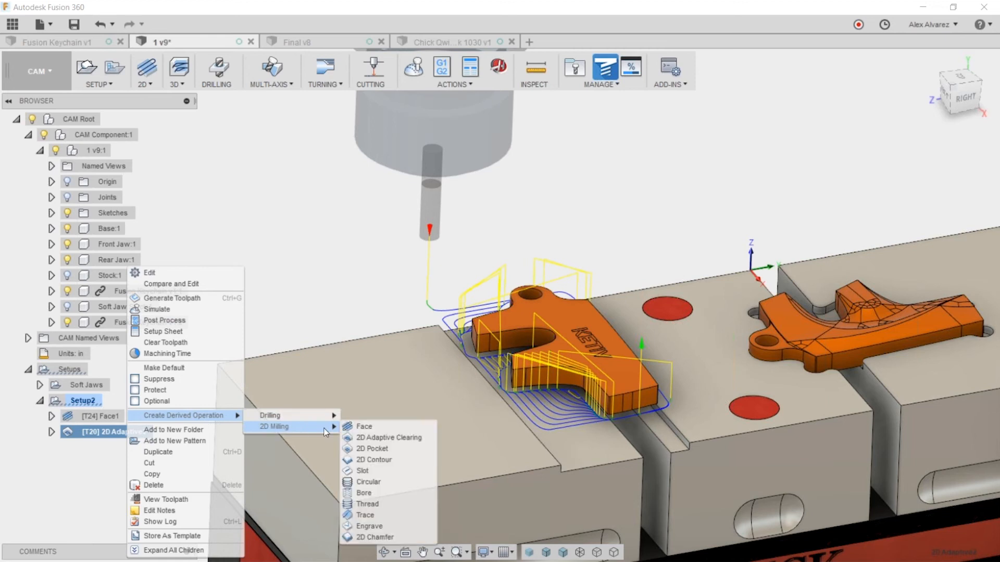
pyautogui.click(382, 462)
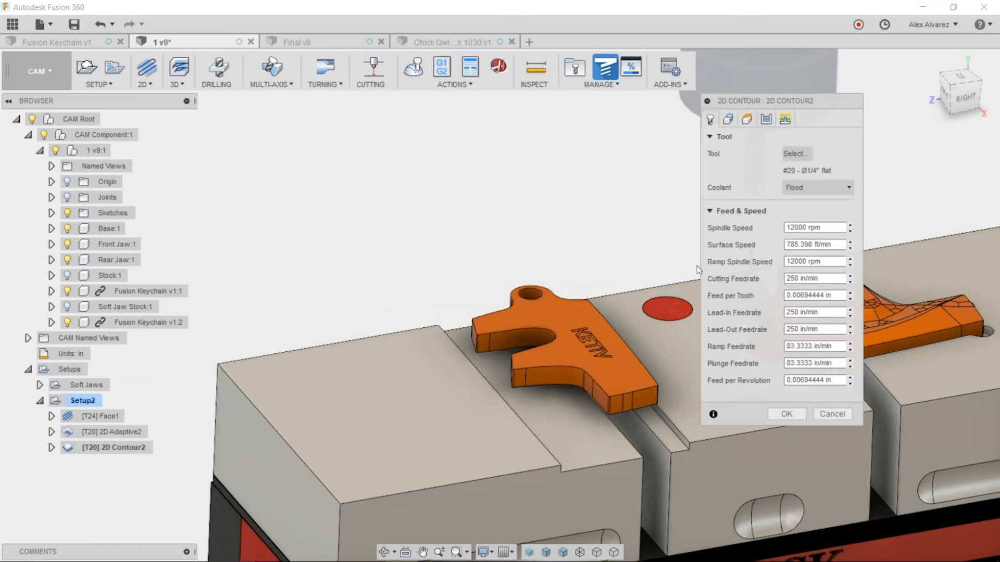
pyautogui.click(773, 417)
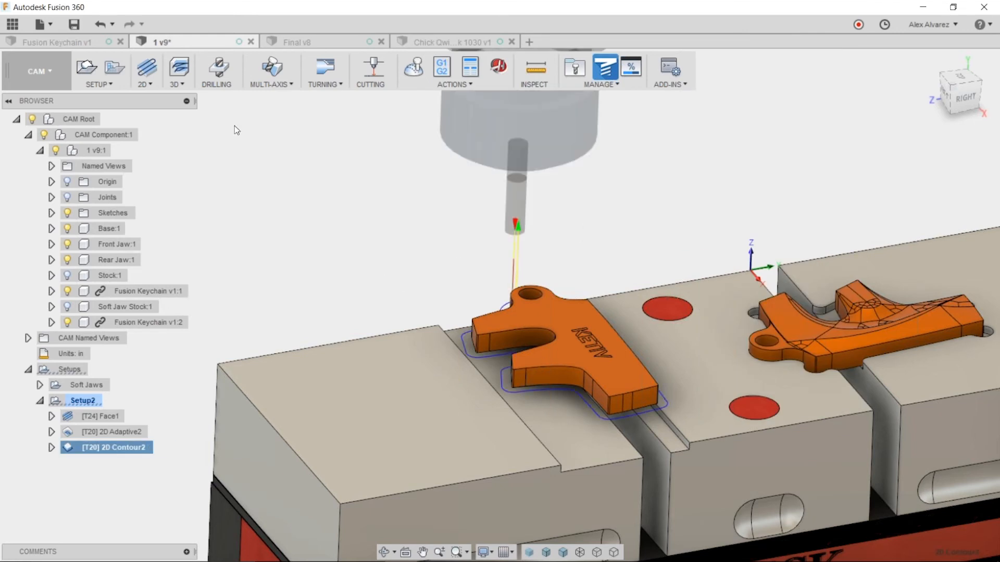
# Create a 2D Chamfer operation with tool 19, the 1/4" chamfer mill, selecting the front keychain's top outline and hole edge
pyautogui.scroll(5, 555, 330)
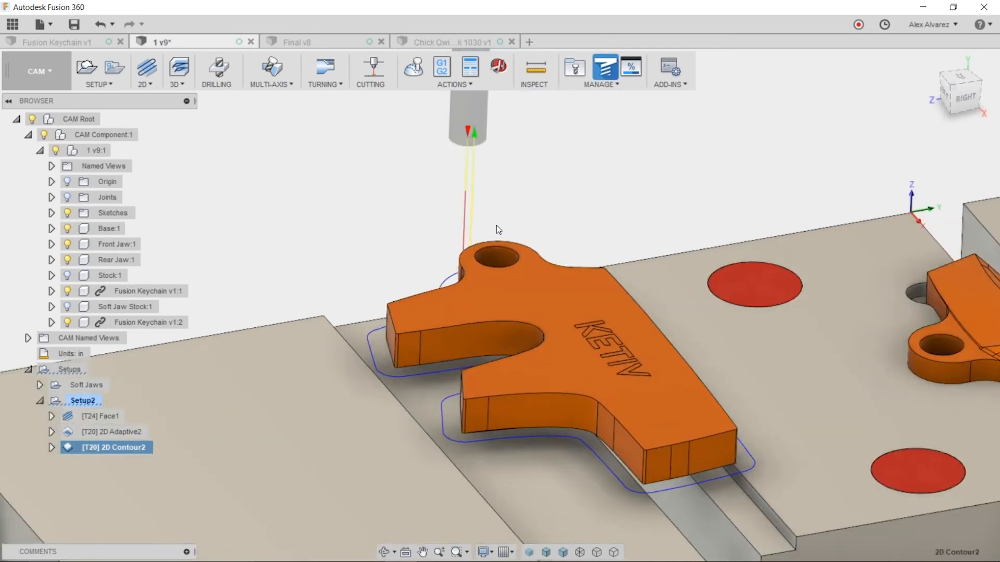
pyautogui.click(147, 83)
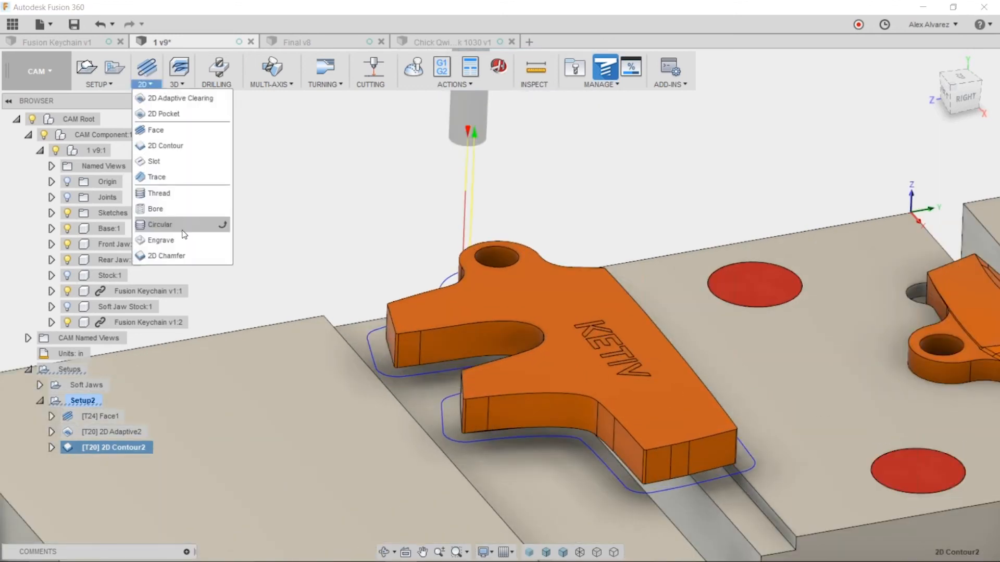
pyautogui.click(180, 256)
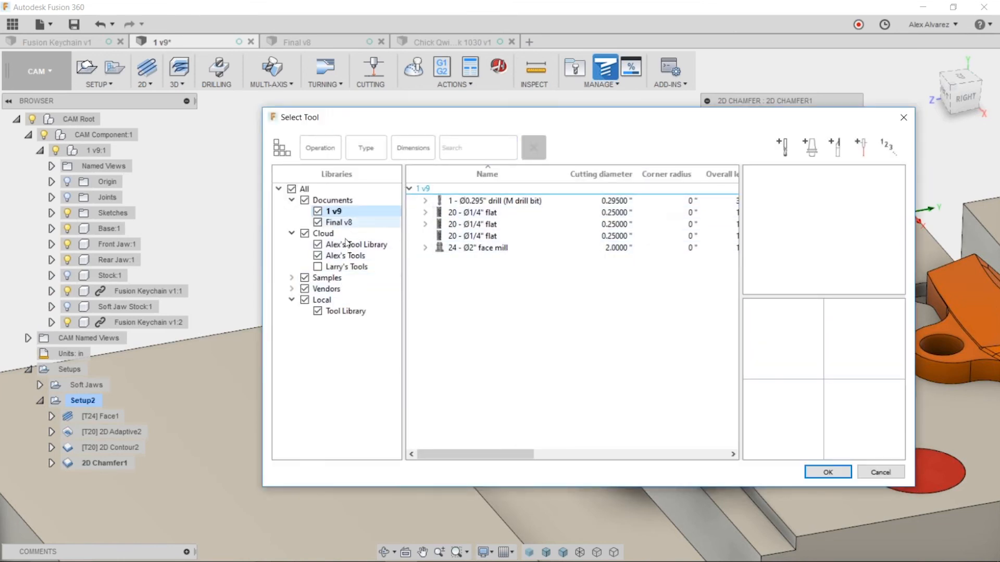
pyautogui.click(350, 257)
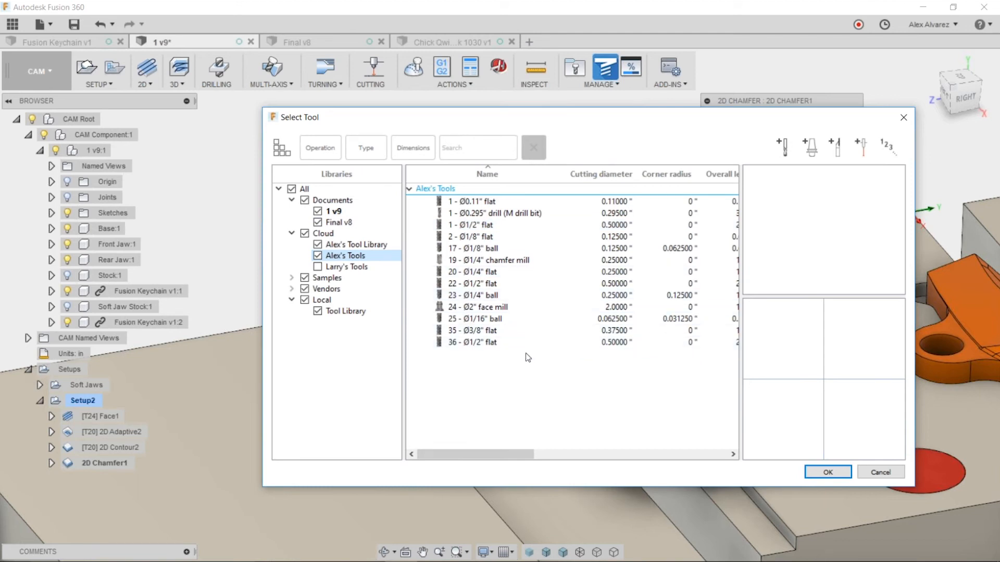
pyautogui.click(526, 261)
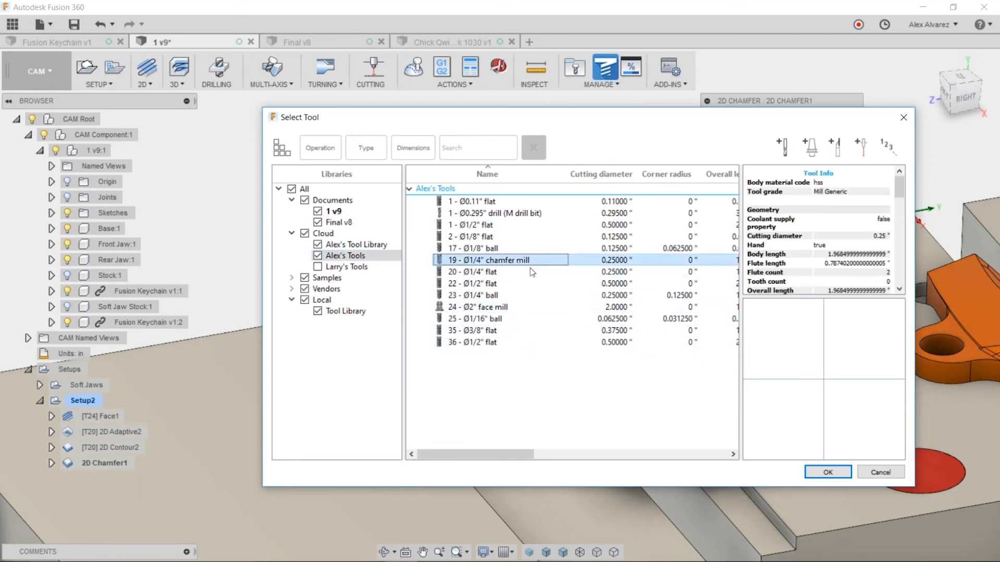
pyautogui.click(825, 473)
pyautogui.click(567, 393)
pyautogui.scroll(3, 569, 342)
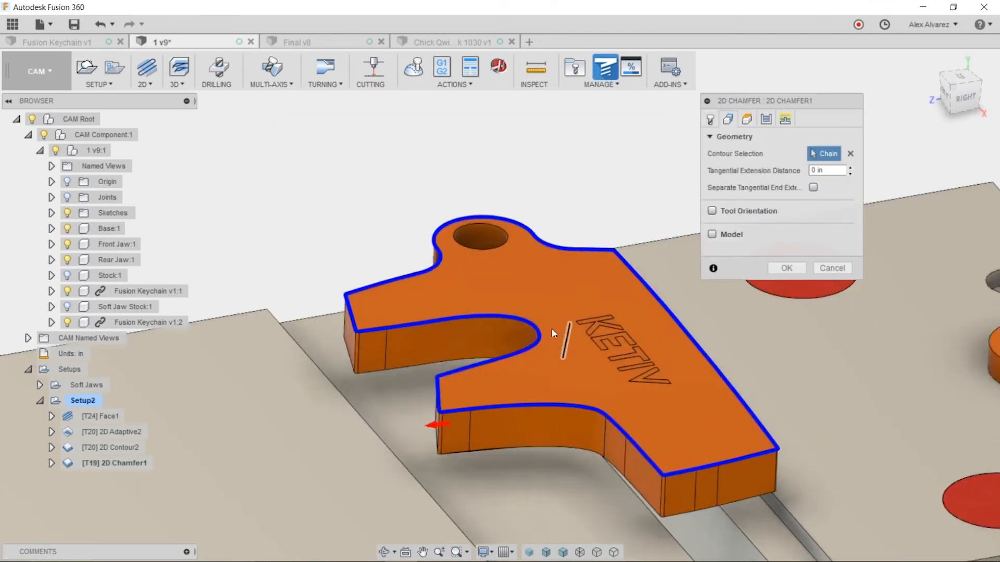
# Set the 2D Chamfer's chamfer width and chamfer tip offset to 0.02 in each and generate the toolpath
pyautogui.click(766, 119)
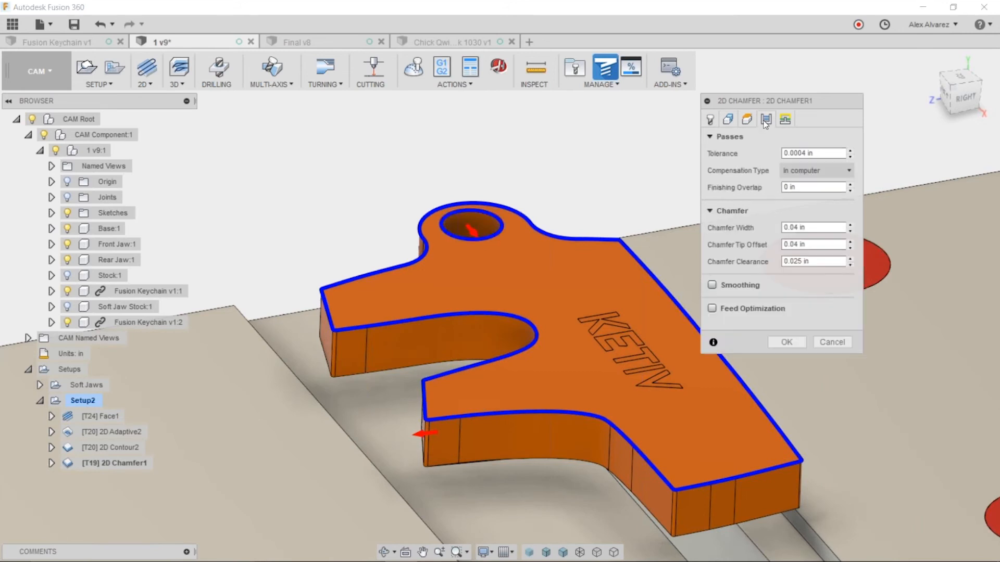
pyautogui.click(810, 228)
pyautogui.write('.02')
pyautogui.press('Tab')
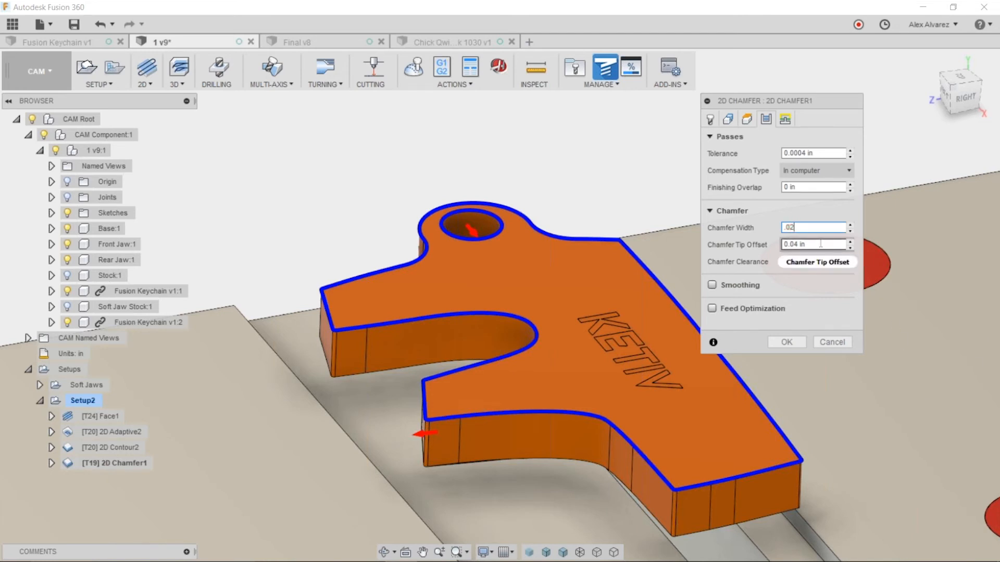
pyautogui.write('.02')
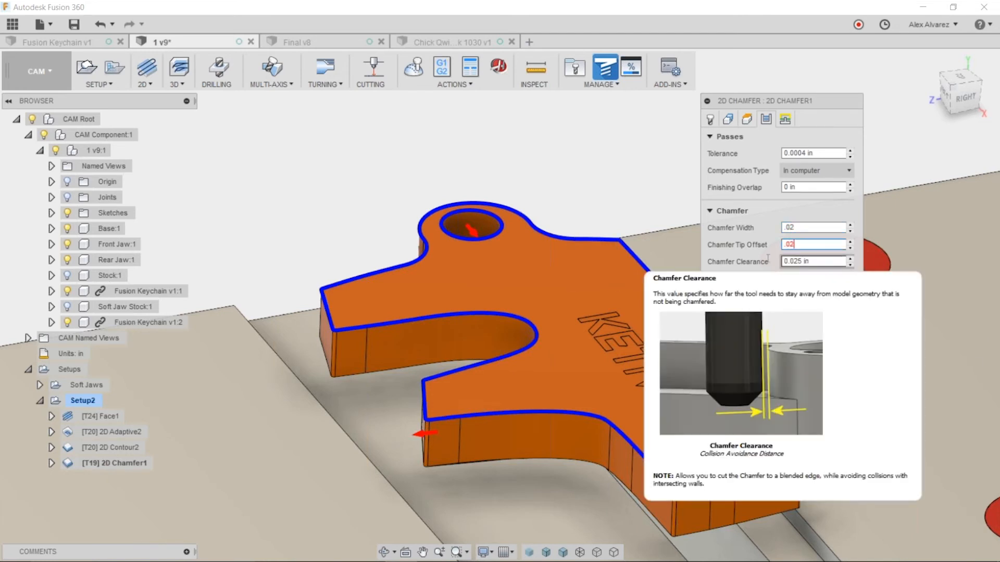
pyautogui.click(785, 341)
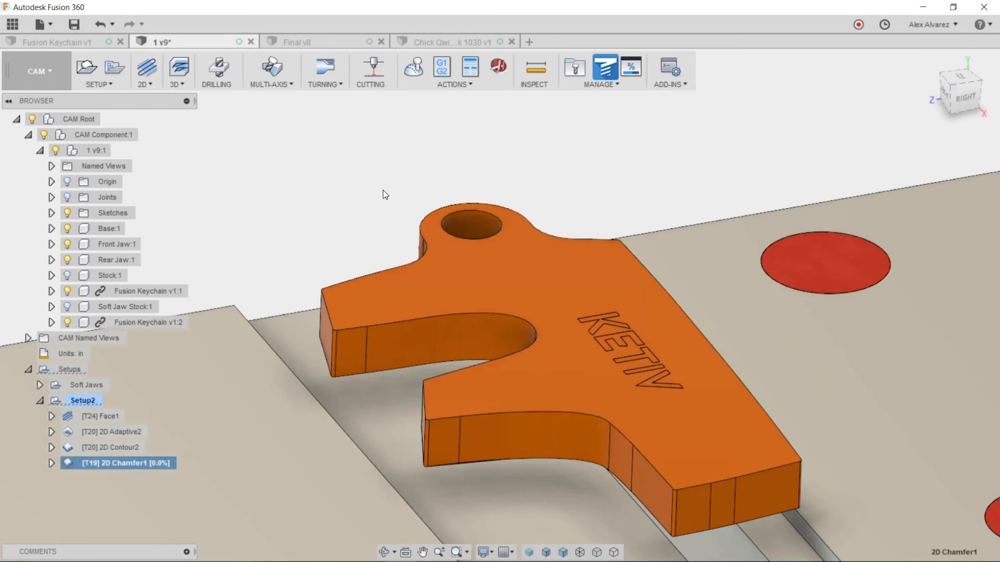
pyautogui.scroll(-2, 382, 190)
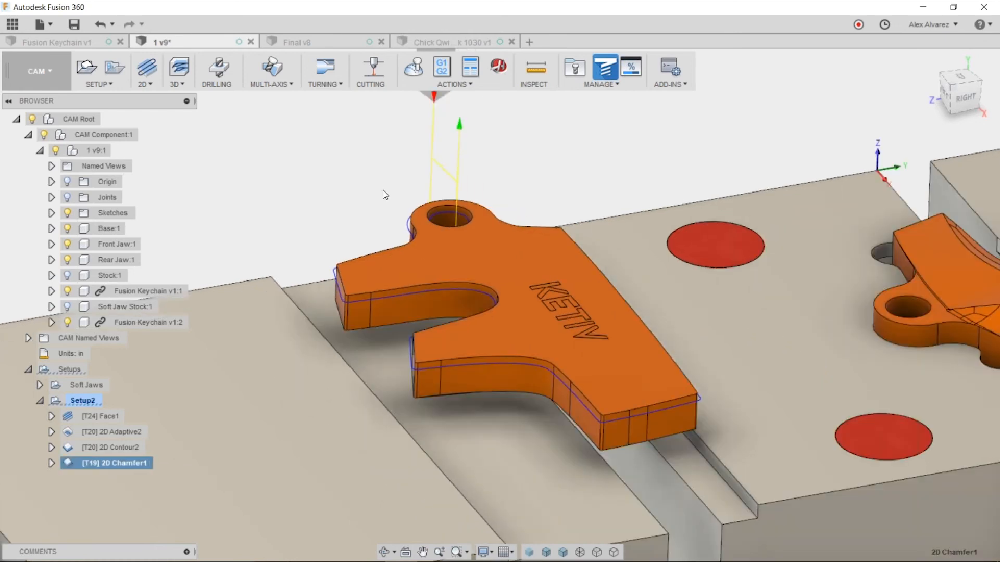
pyautogui.scroll(-4, 379, 188)
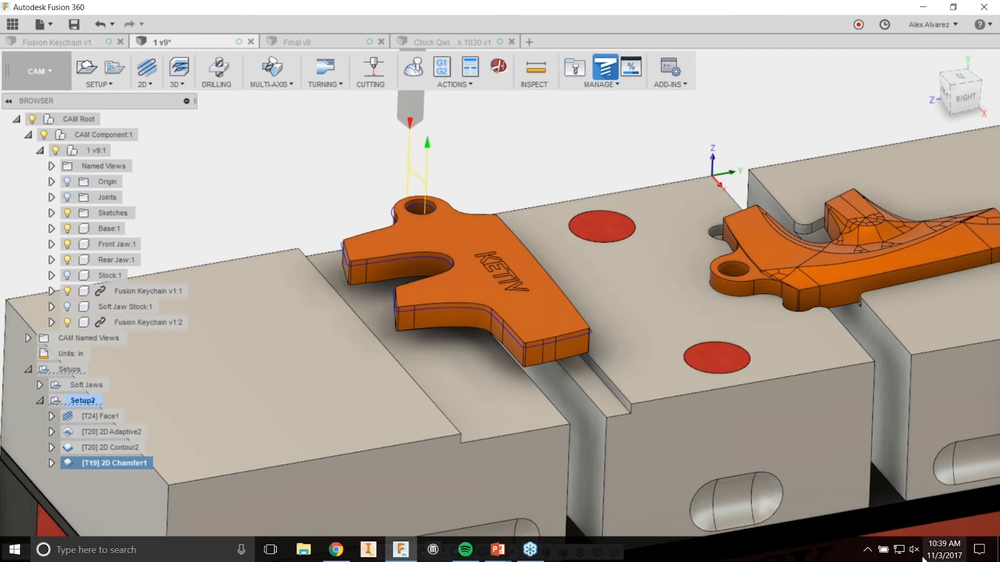
pyautogui.scroll(-2, 547, 166)
pyautogui.moveTo(547, 157); pyautogui.dragTo(493, 168, button='middle')
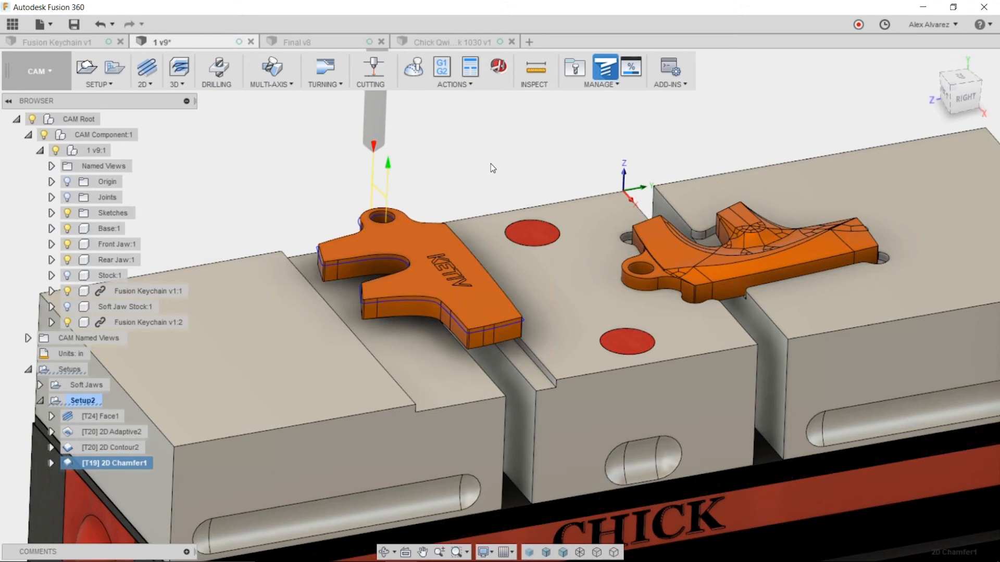
pyautogui.scroll(-2, 636, 155)
pyautogui.moveTo(683, 123); pyautogui.dragTo(586, 211, button='middle')
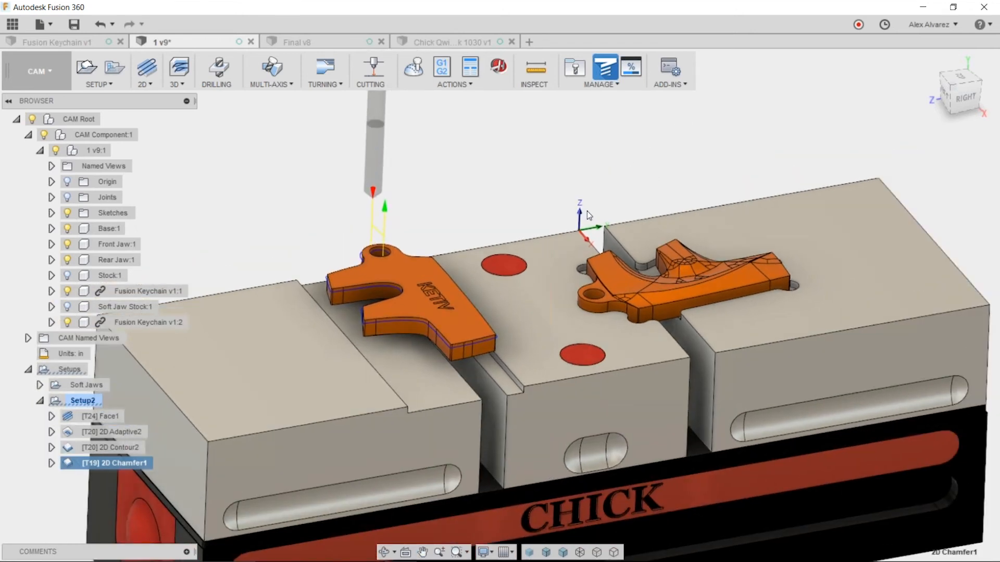
pyautogui.scroll(1, 640, 249)
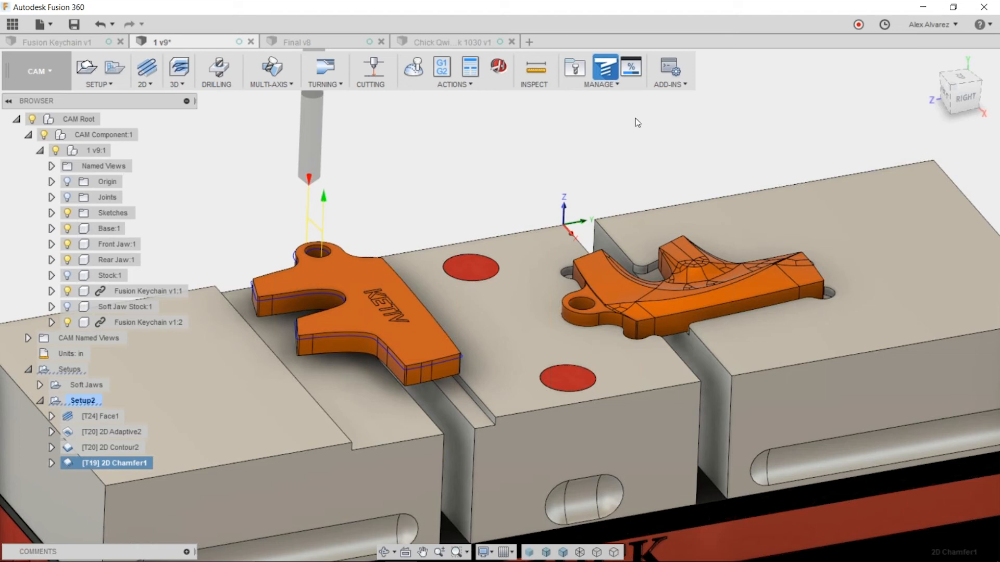
# Create a new milling setup with the rear keychain body as its model
pyautogui.click(85, 66)
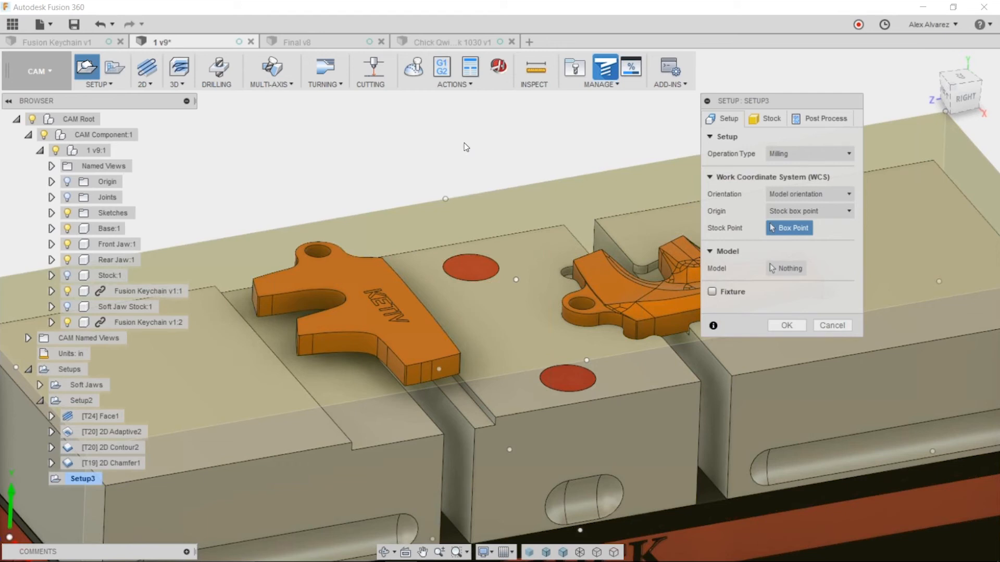
pyautogui.scroll(-2, 548, 158)
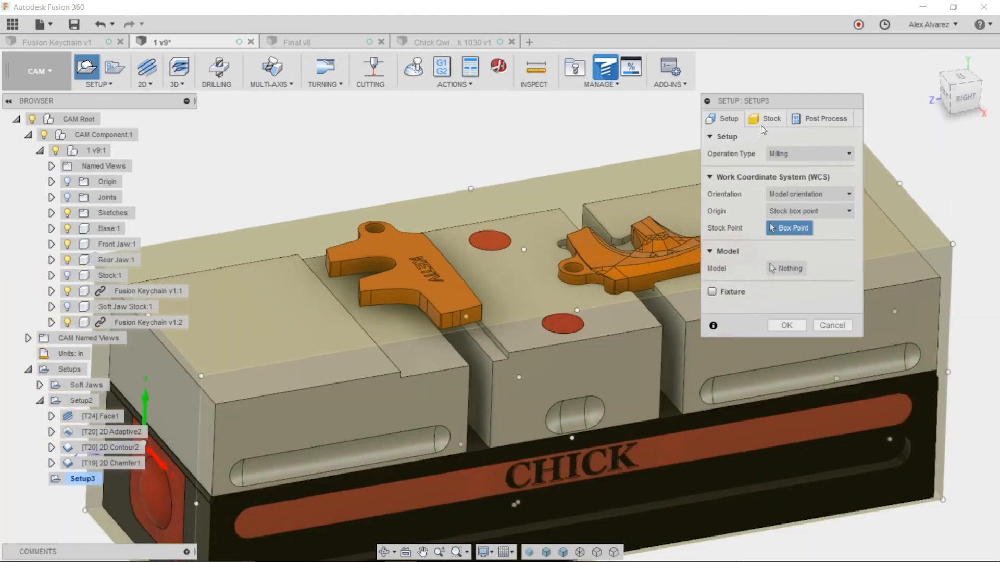
pyautogui.click(765, 120)
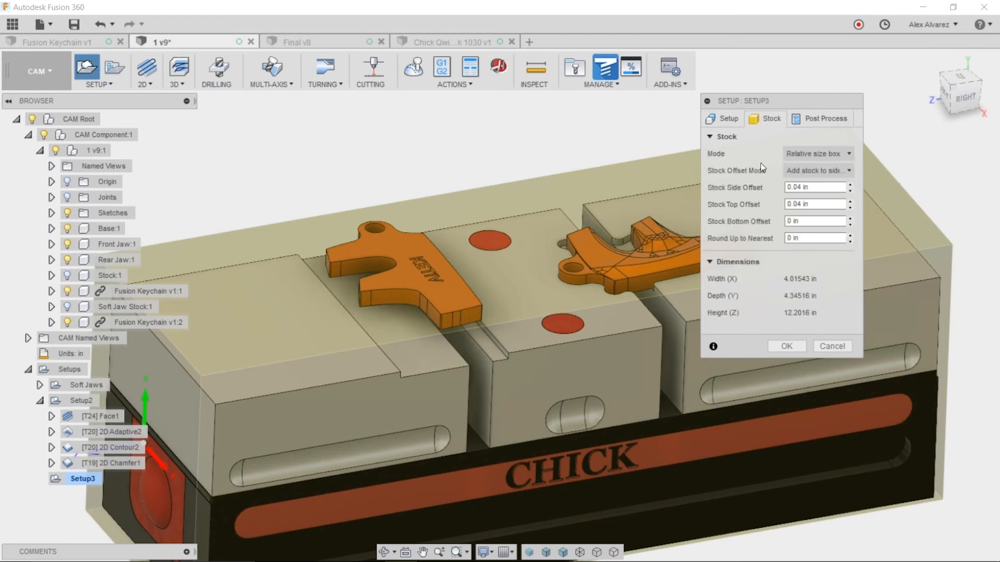
pyautogui.click(724, 119)
pyautogui.click(772, 267)
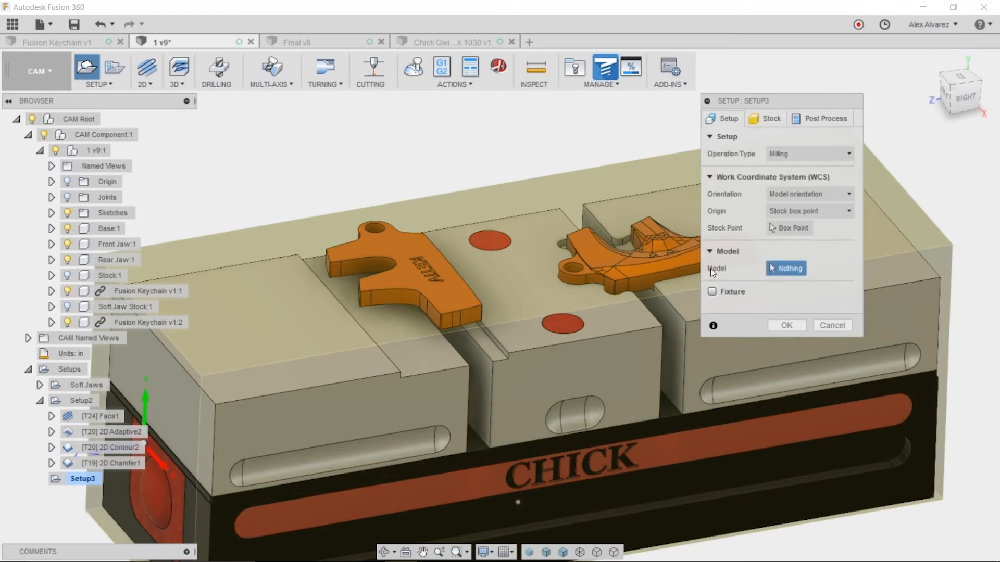
pyautogui.click(628, 273)
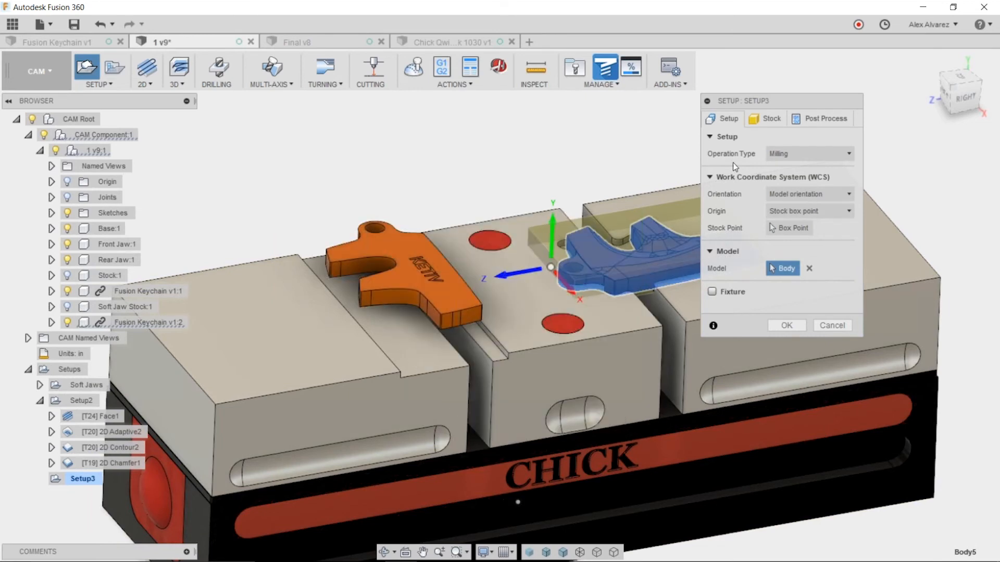
# Orient the new setup's work coordinate system by Z axis/plane and X axis, using the middle jaw's top face for Z
pyautogui.moveTo(509, 157); pyautogui.dragTo(452, 193, button='middle')
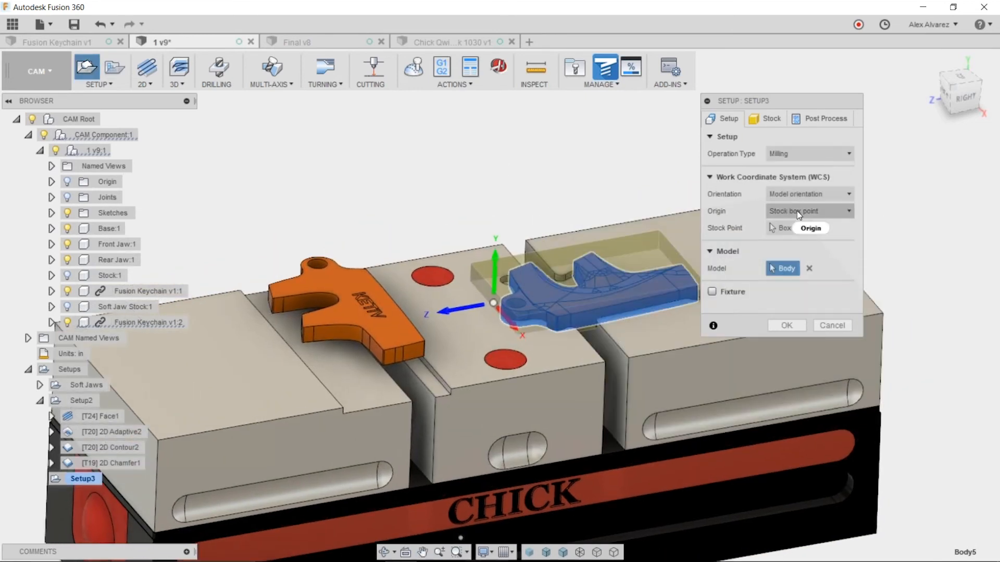
pyautogui.click(797, 211)
pyautogui.click(796, 193)
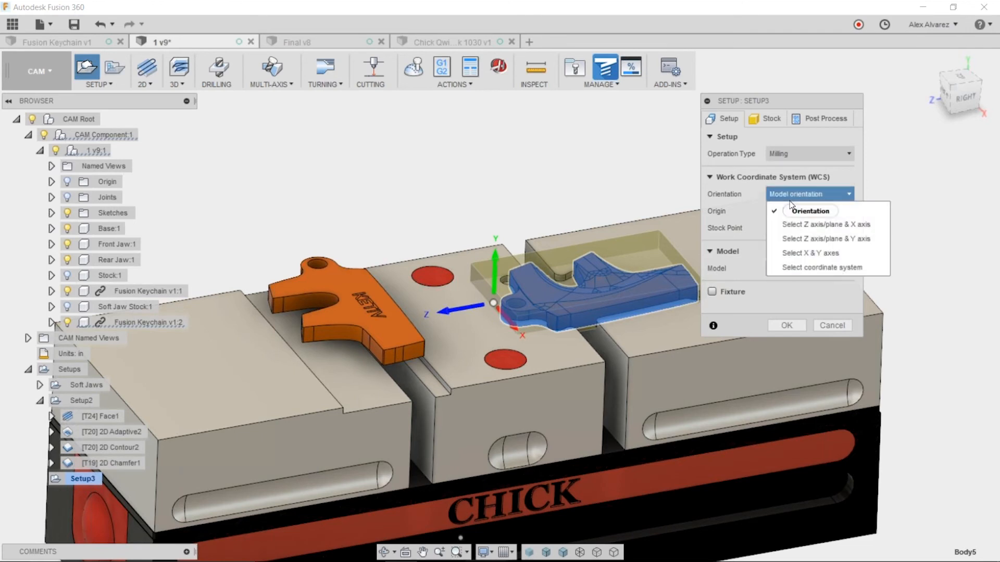
pyautogui.moveTo(795, 223)
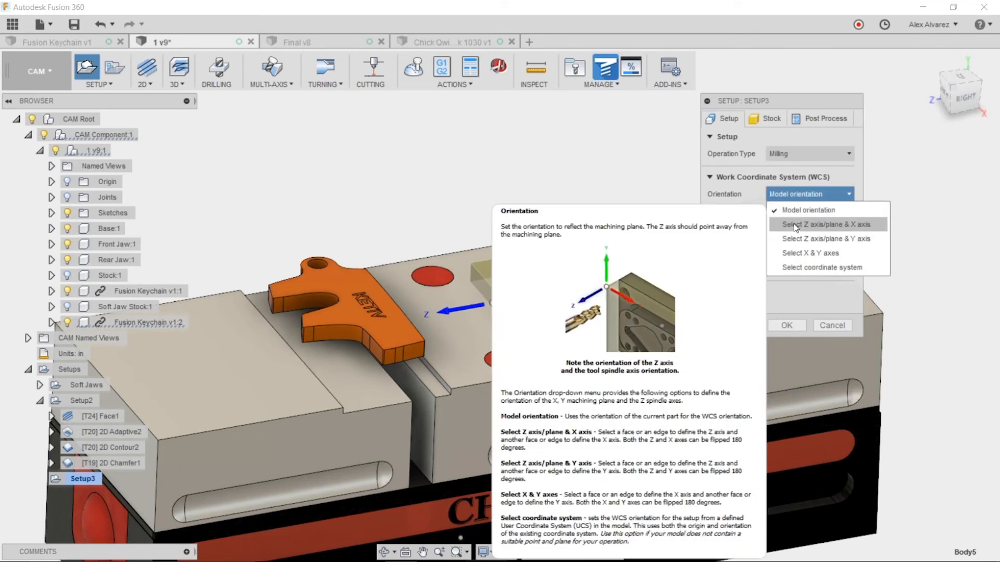
pyautogui.click(795, 225)
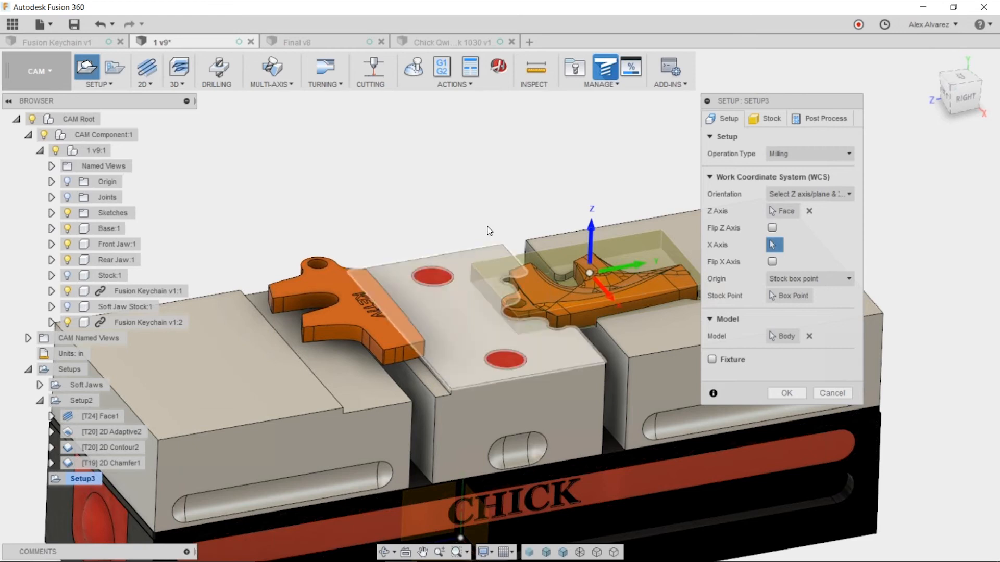
pyautogui.moveTo(518, 208); pyautogui.dragTo(506, 218, button='middle')
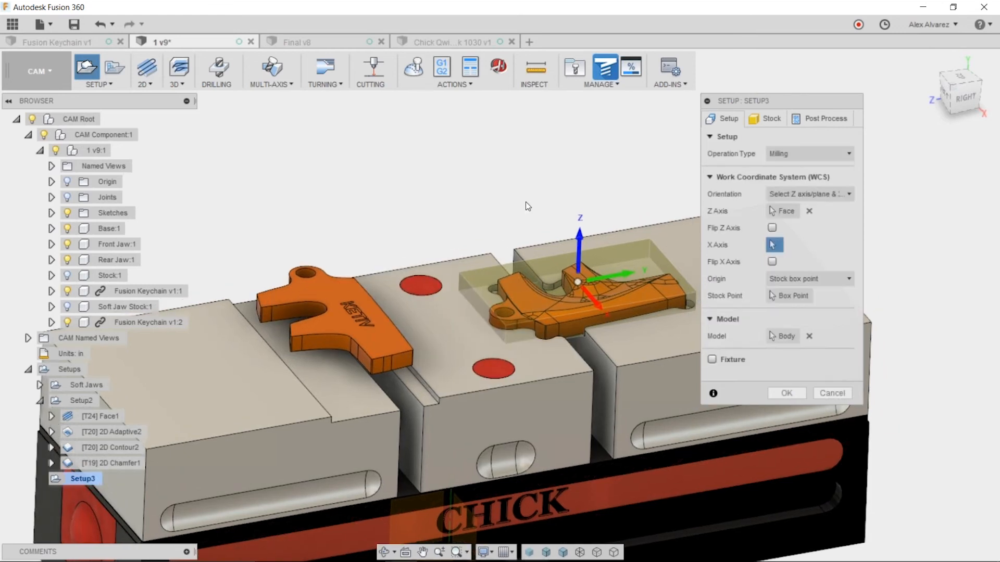
# Change the new setup's stock mode to Fixed size box around the rear keychain
pyautogui.click(771, 119)
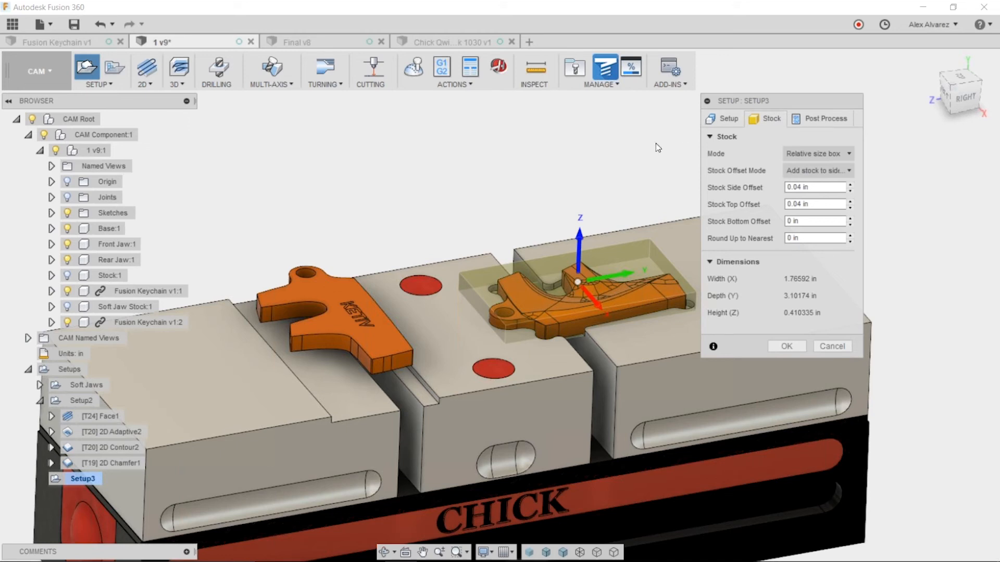
pyautogui.click(813, 158)
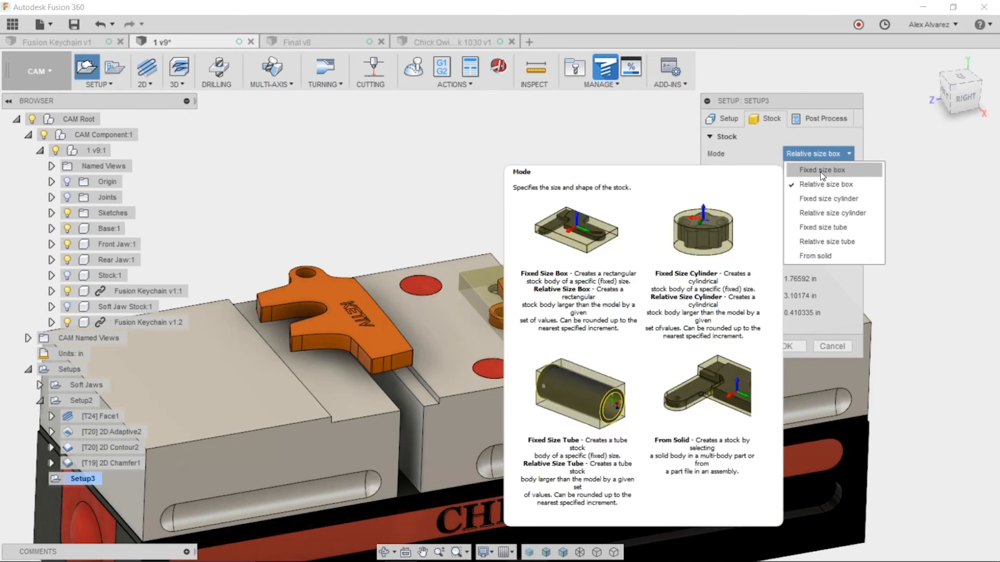
pyautogui.click(813, 167)
pyautogui.moveTo(527, 182); pyautogui.dragTo(560, 183, button='middle')
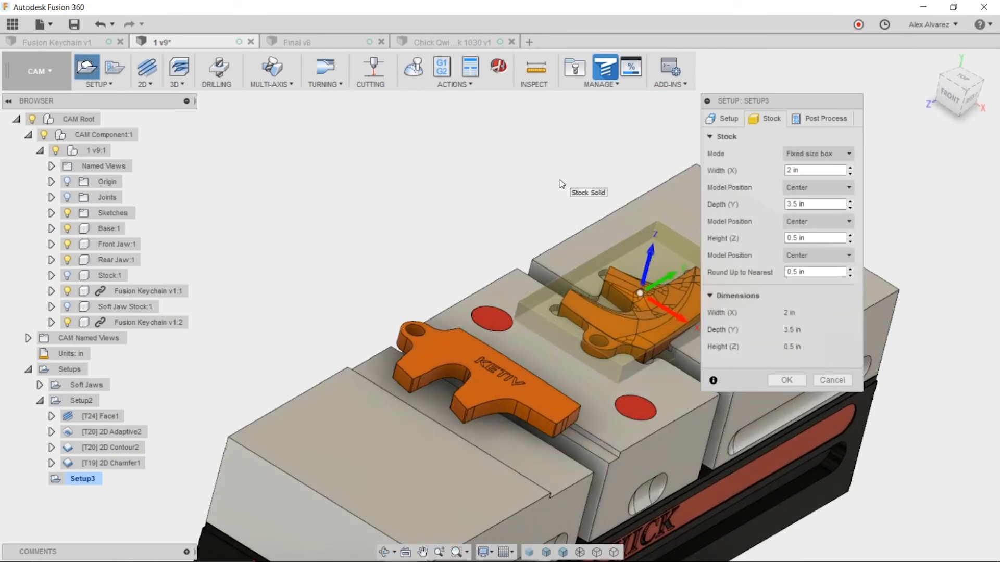
# Size the fixed stock box to 1.75 in width, 3.25 in depth and 0.525 in height
pyautogui.click(809, 172)
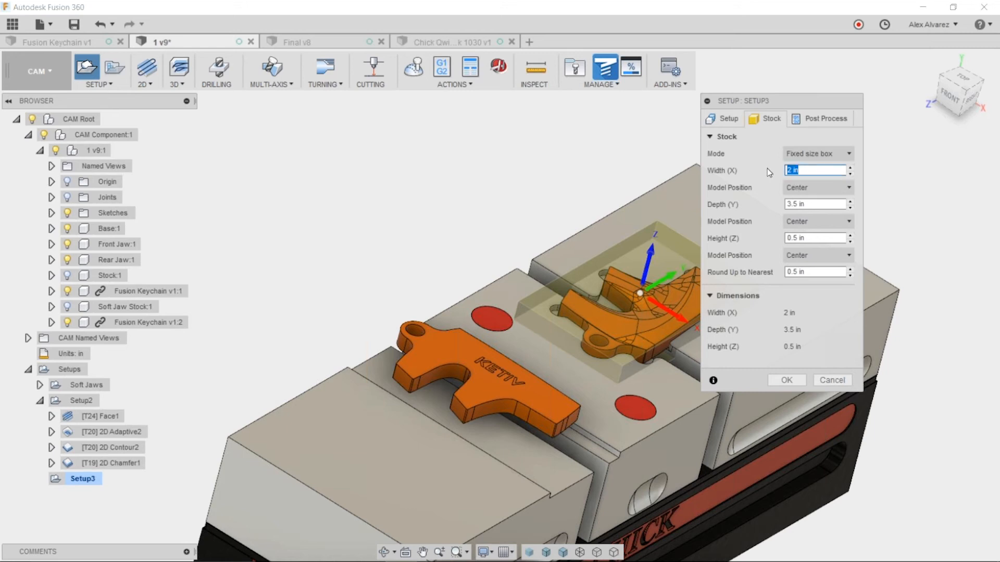
pyautogui.write('1.')
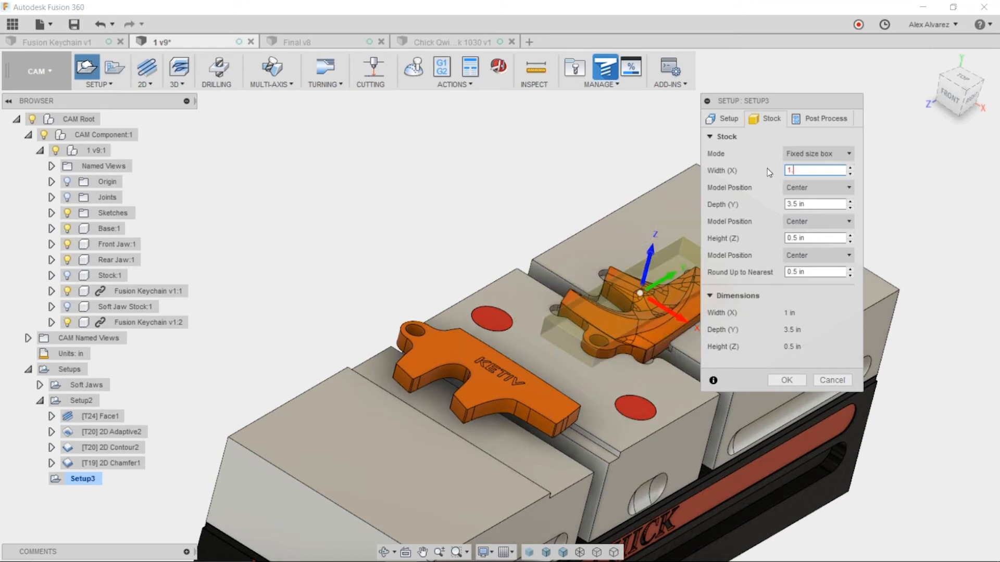
pyautogui.write('75')
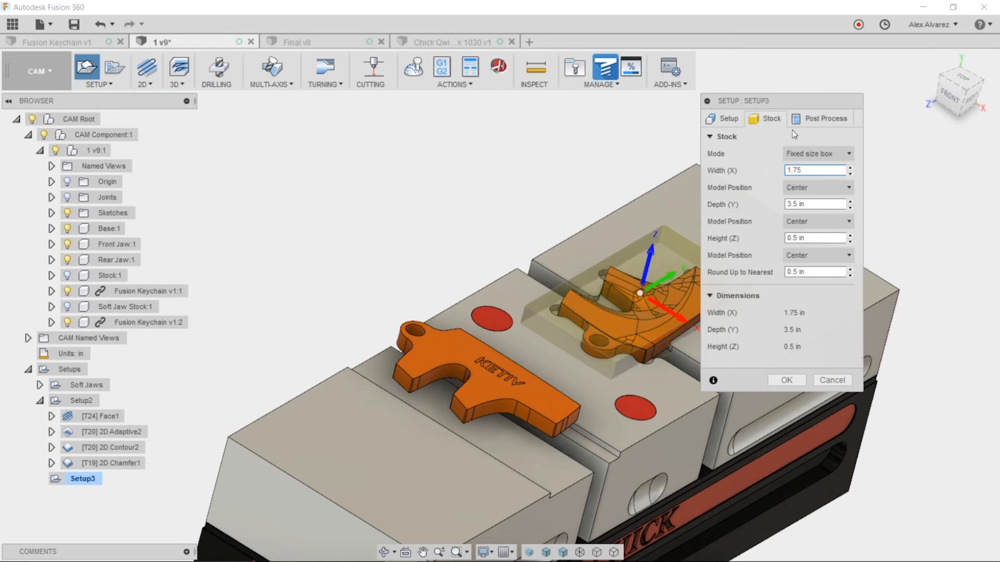
pyautogui.click(794, 204)
pyautogui.write('2')
pyautogui.keyDown('shift'); pyautogui.moveTo(562, 224); pyautogui.dragTo(452, 195, button='middle'); pyautogui.keyUp('shift')
pyautogui.moveTo(830, 237); pyautogui.dragTo(761, 251)
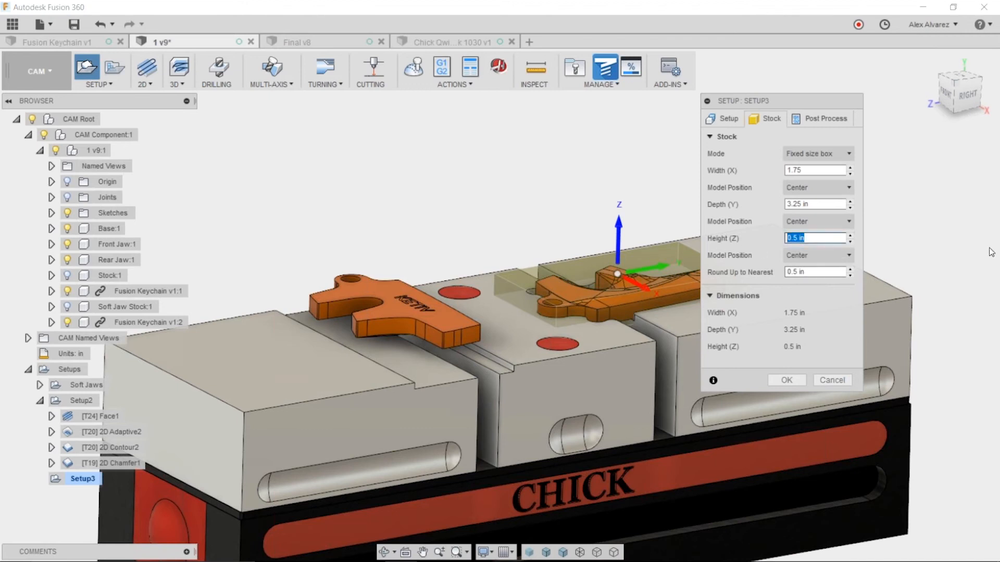
pyautogui.press('BackSpace')
pyautogui.write('.525')
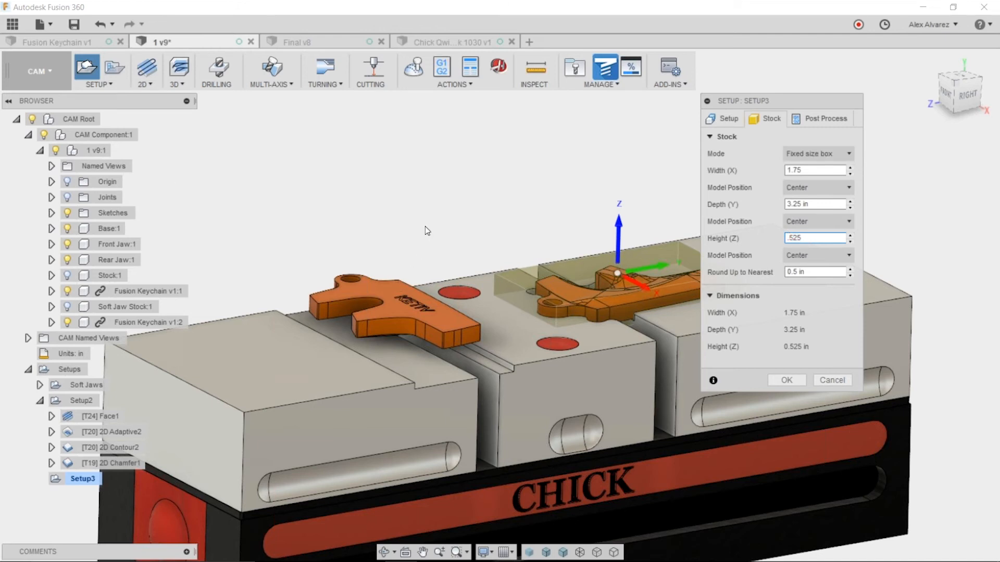
# Position the model in the stock height by an offset from the bottom of 0
pyautogui.click(970, 99)
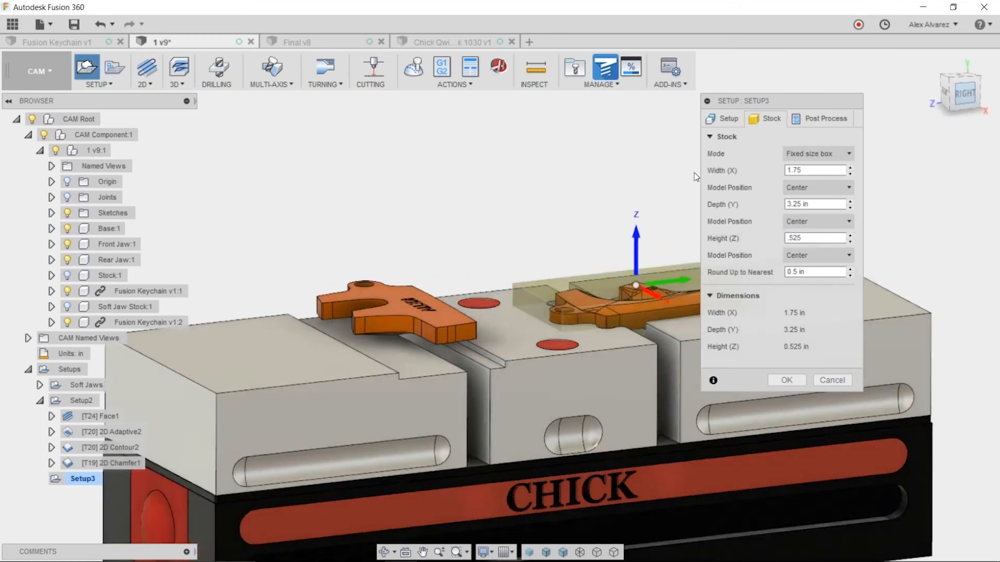
pyautogui.scroll(5, 489, 306)
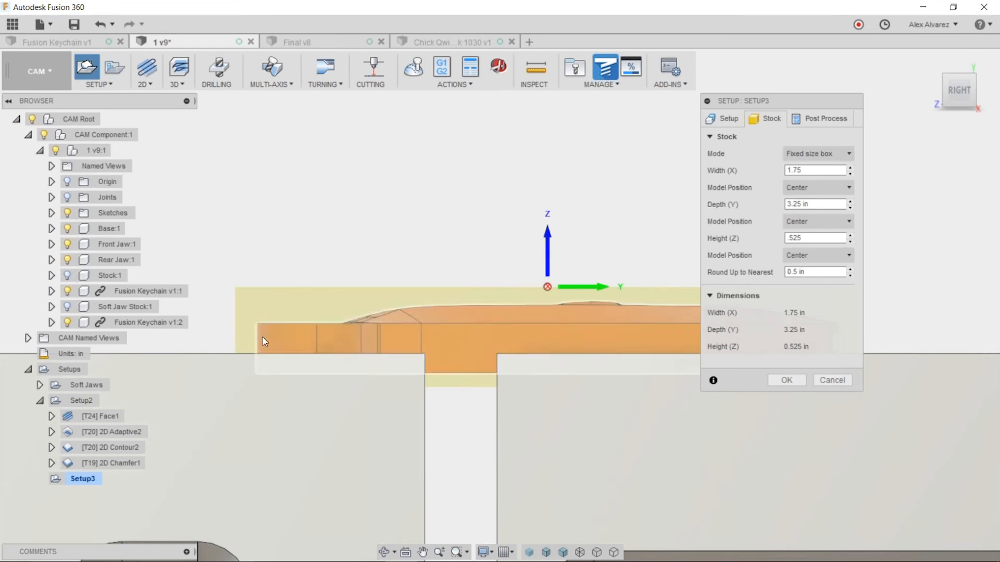
pyautogui.scroll(-2, 259, 305)
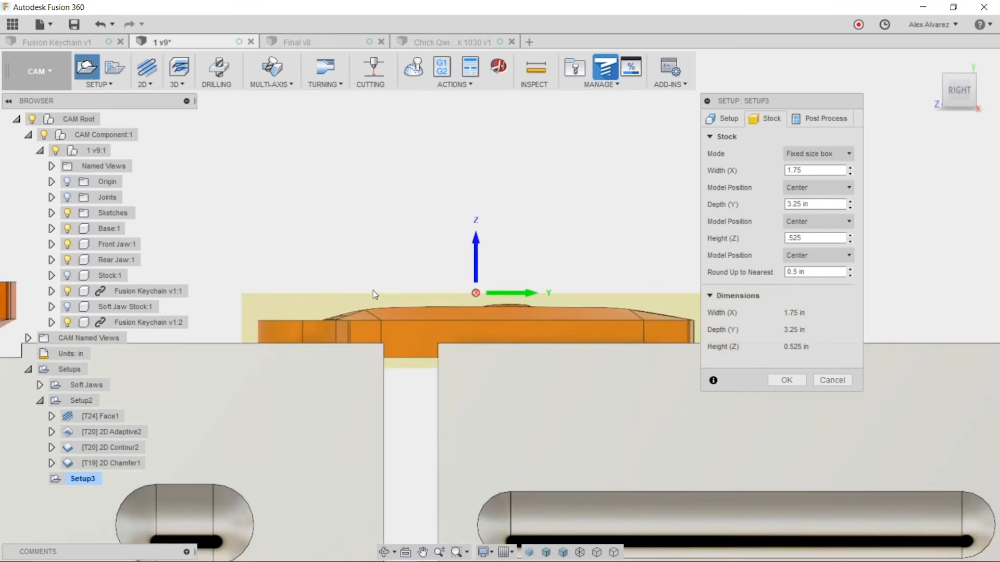
pyautogui.click(819, 260)
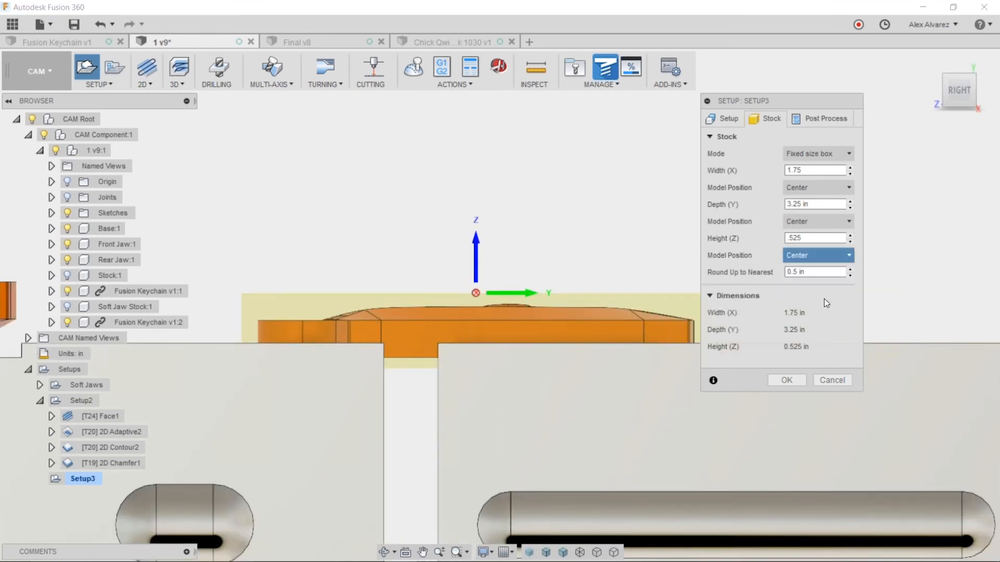
pyautogui.click(824, 298)
pyautogui.tripleClick(832, 272)
pyautogui.write('0')
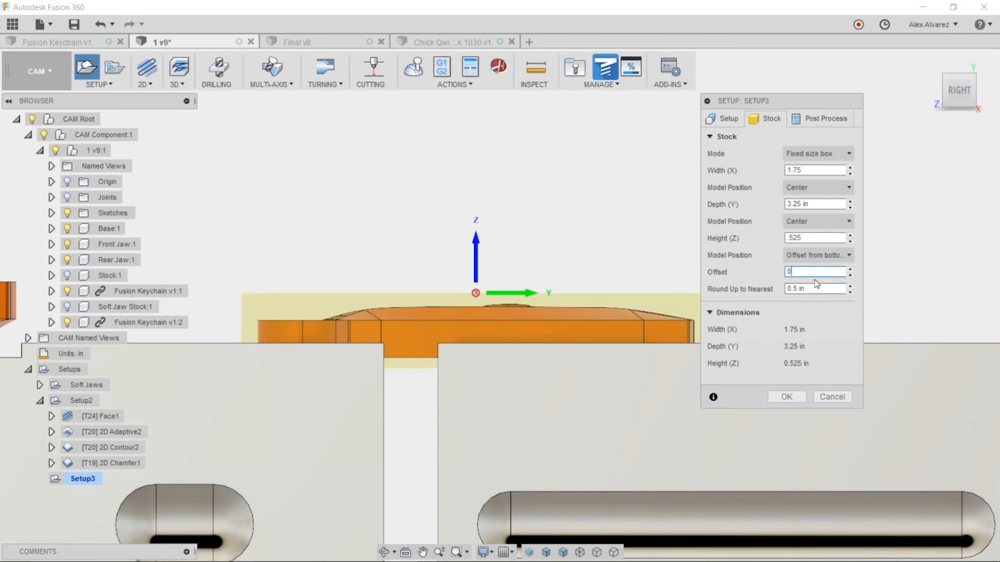
pyautogui.press('Return')
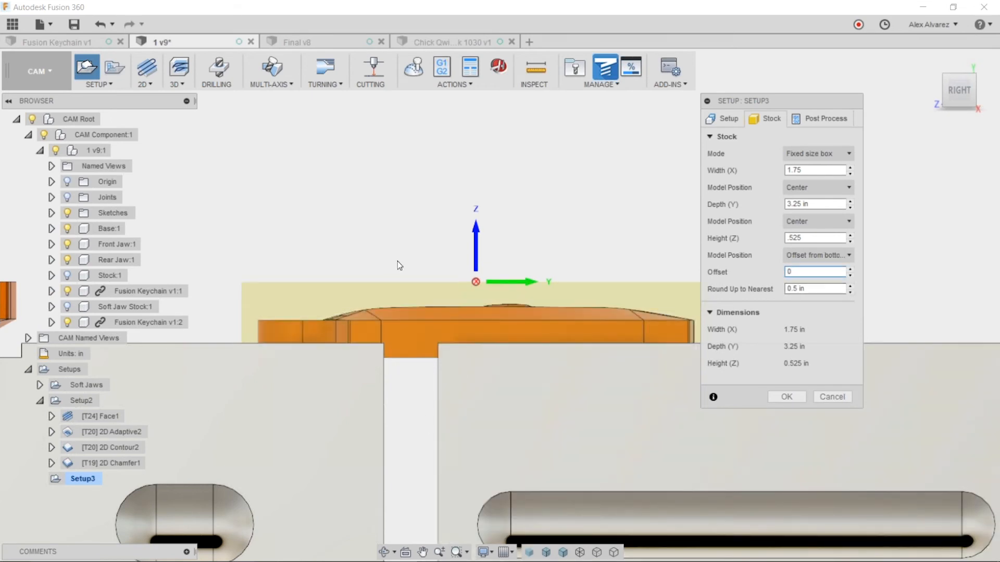
pyautogui.scroll(-3, 375, 221)
pyautogui.keyDown('shift'); pyautogui.moveTo(367, 211); pyautogui.dragTo(426, 265, button='middle'); pyautogui.keyUp('shift')
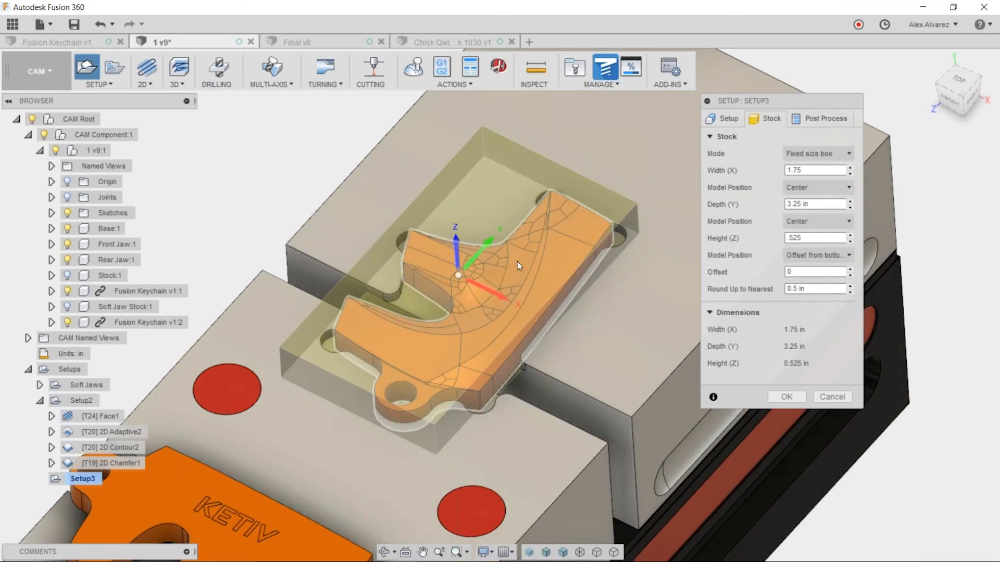
# Set the setup's origin to a selected point at the middle jaw's top rear corner and accept the setup
pyautogui.click(731, 123)
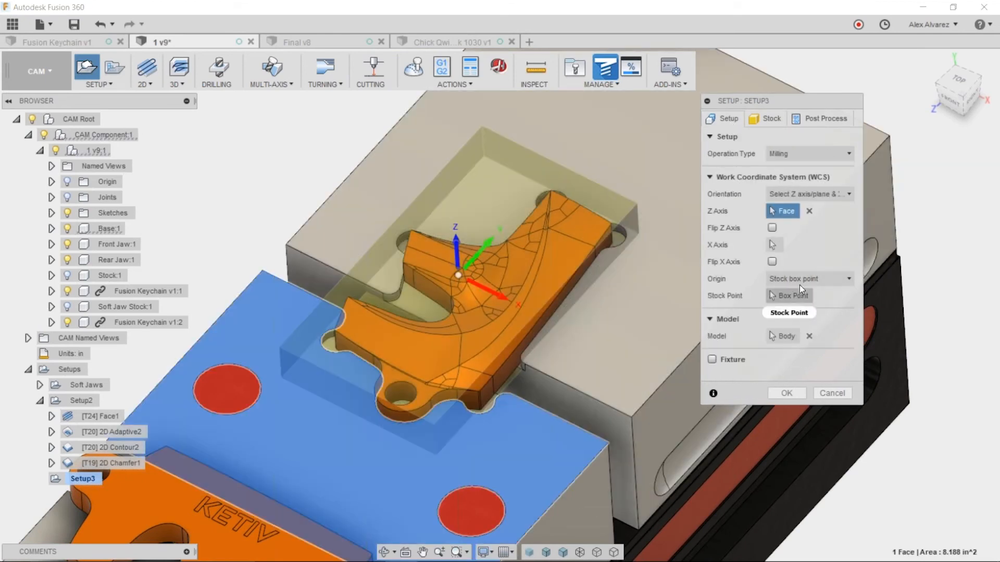
pyautogui.click(831, 278)
pyautogui.click(805, 309)
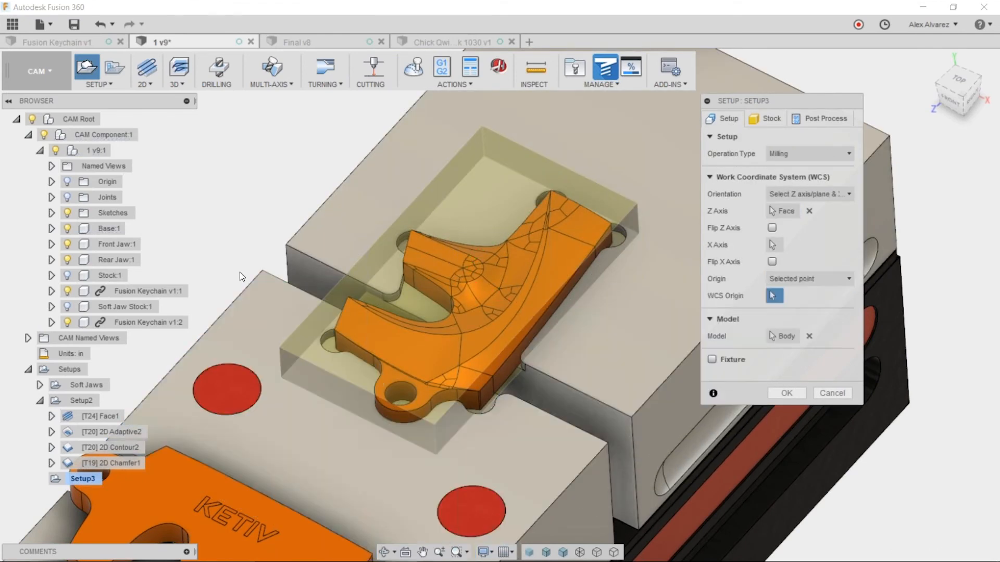
pyautogui.click(262, 273)
pyautogui.scroll(-2, 230, 222)
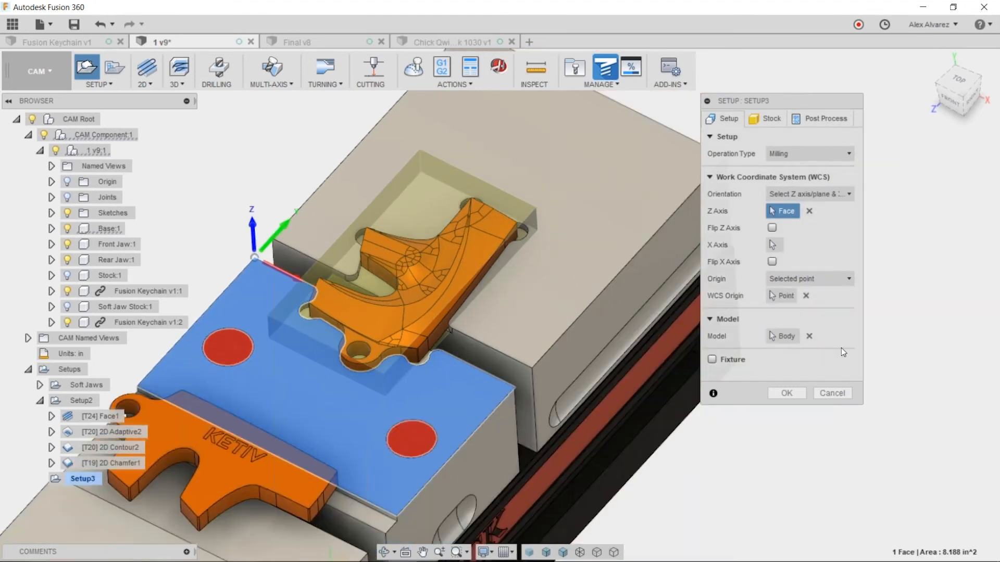
pyautogui.click(792, 394)
pyautogui.keyDown('shift'); pyautogui.moveTo(801, 395); pyautogui.dragTo(833, 361, button='middle'); pyautogui.keyUp('shift')
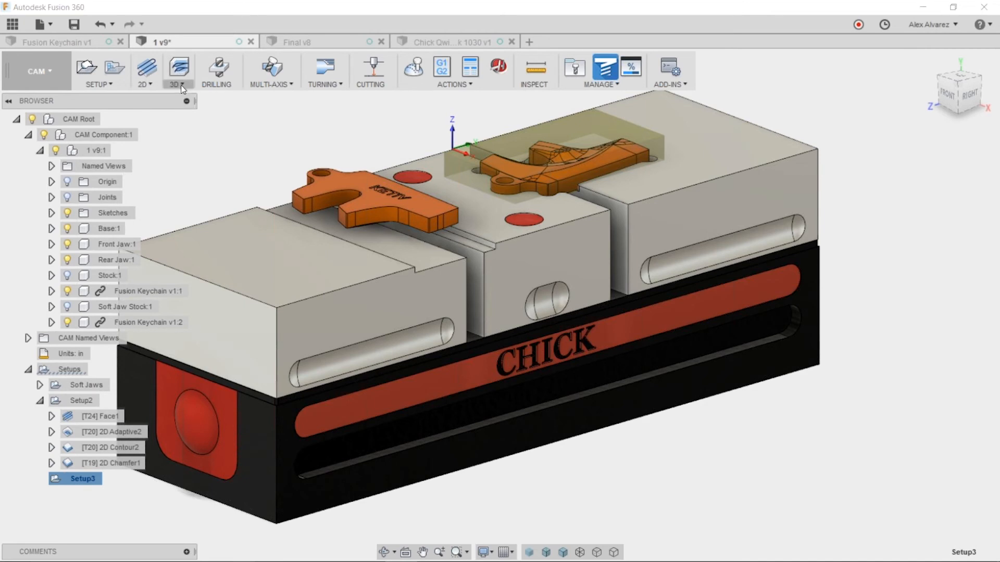
# Start a 3D Adaptive operation in Setup3 with the #20 1/4" flat end mill
pyautogui.click(180, 86)
pyautogui.click(188, 99)
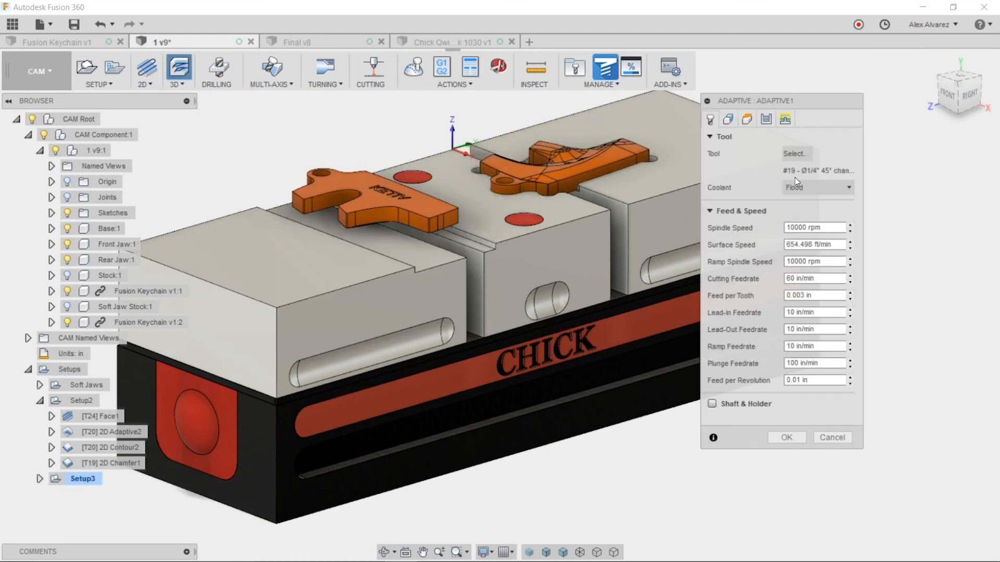
pyautogui.click(798, 153)
pyautogui.click(472, 224)
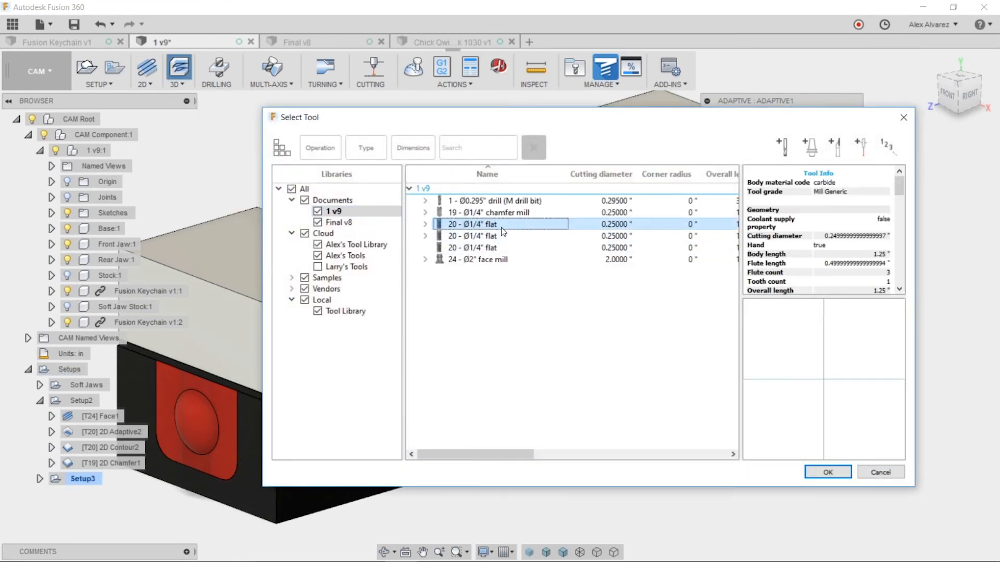
pyautogui.click(828, 473)
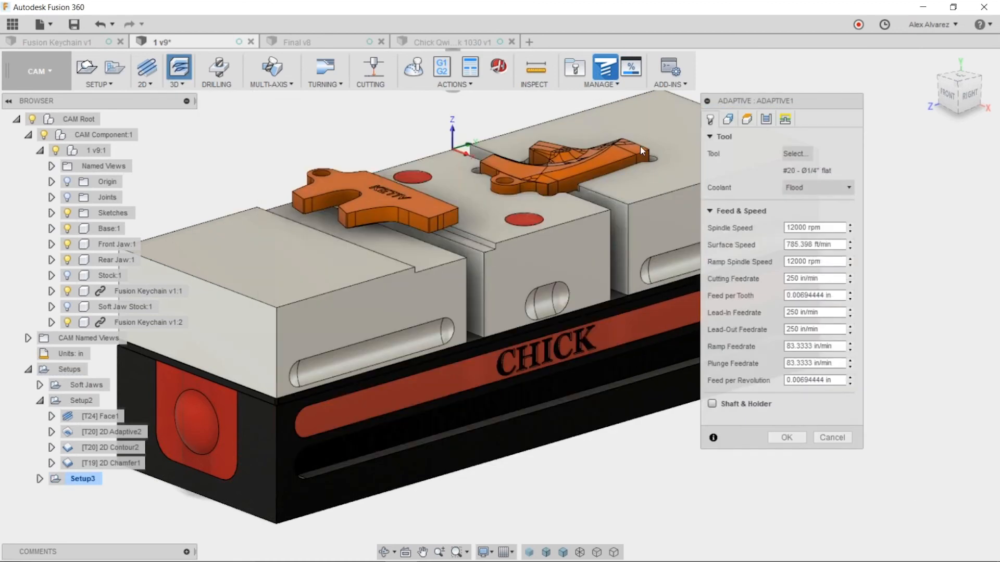
pyautogui.moveTo(378, 133); pyautogui.dragTo(355, 178, button='middle')
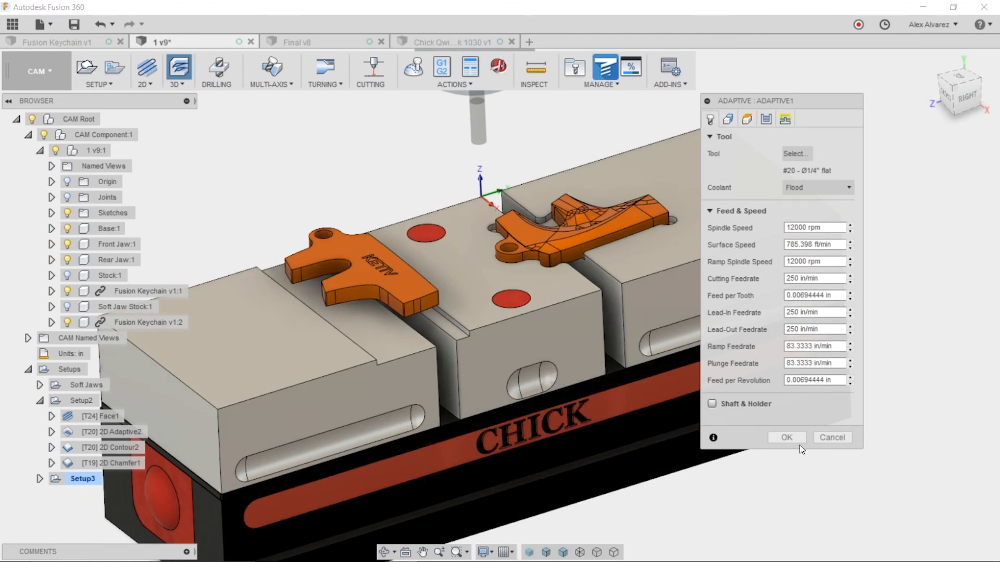
# Set the Adaptive's maximum roughing stepdown to 0.5 in and generate the toolpath
pyautogui.click(787, 439)
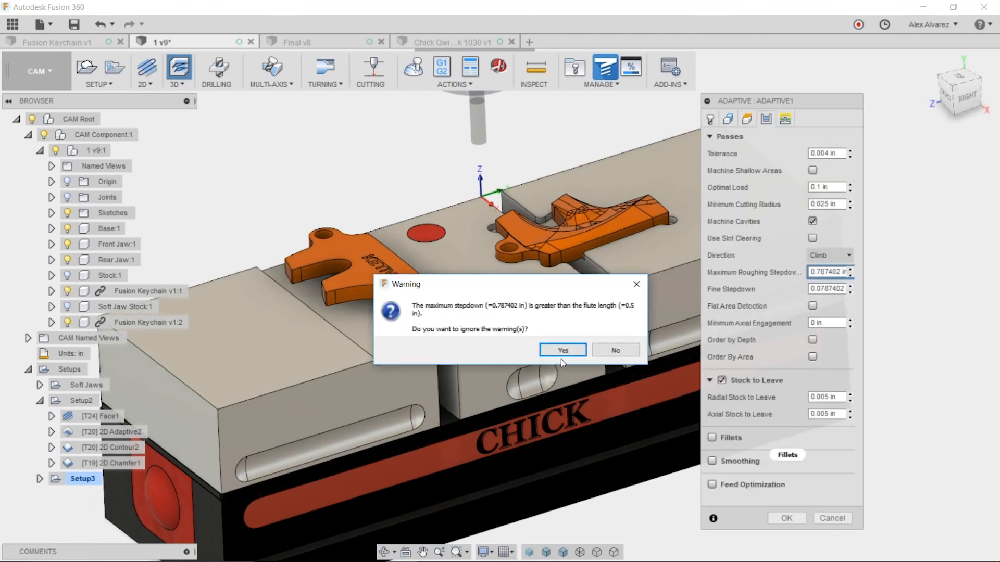
pyautogui.click(636, 284)
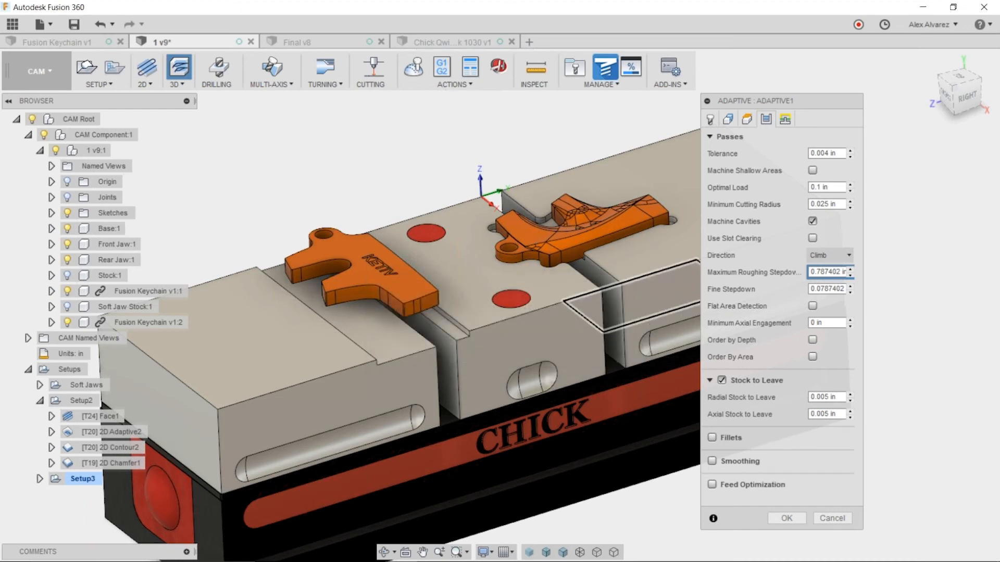
pyautogui.tripleClick(820, 271)
pyautogui.write('.5')
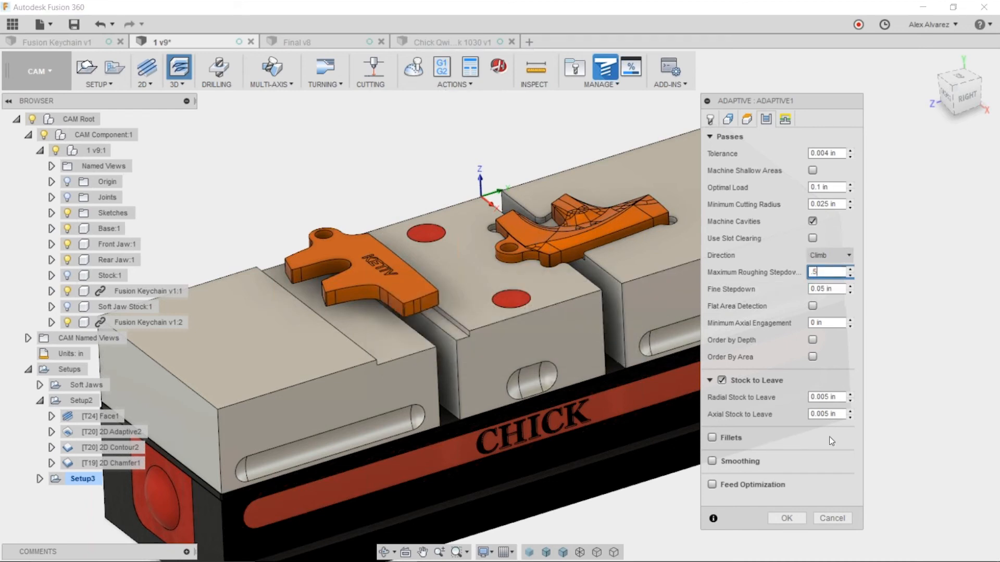
pyautogui.click(795, 516)
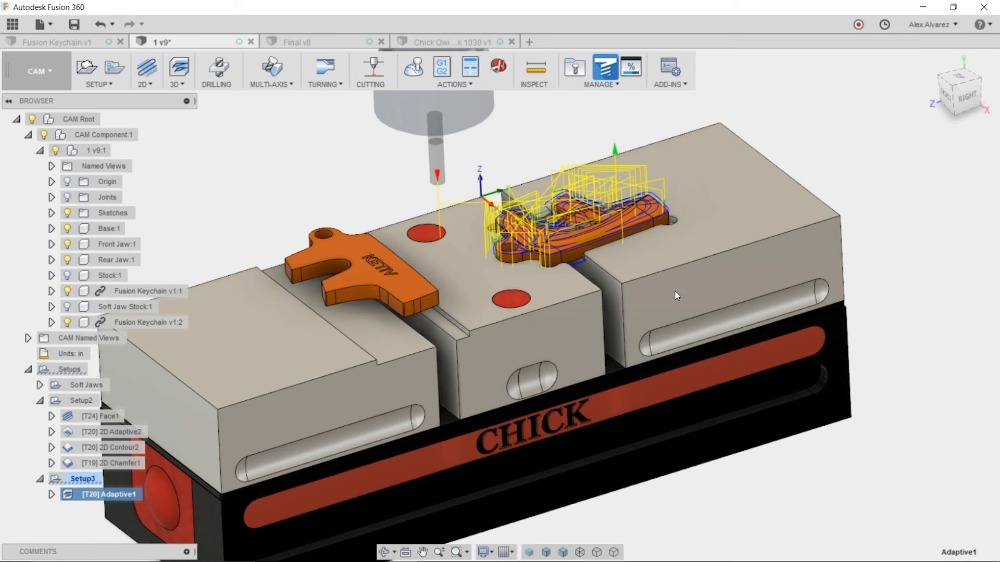
# Edit the Adaptive's bottom height to reference a selection on the rear keychain's long side wall, and regenerate the toolpath
pyautogui.scroll(5, 567, 220)
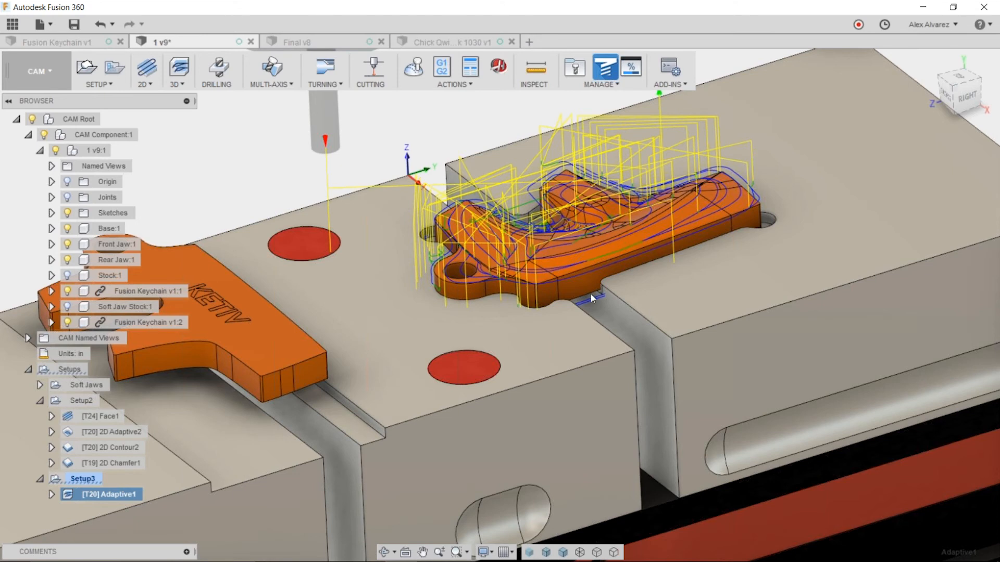
pyautogui.scroll(2, 592, 298)
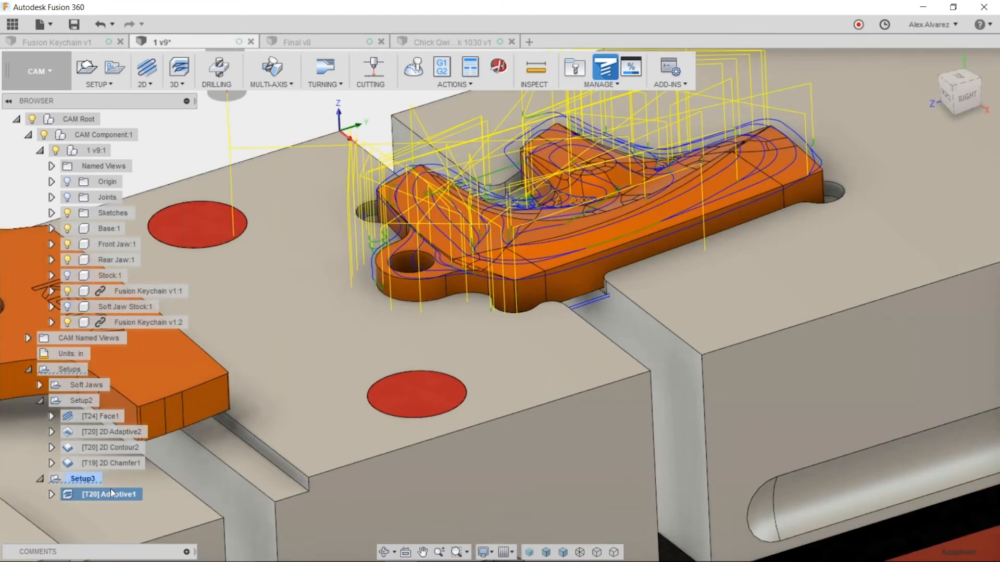
pyautogui.rightClick(111, 491)
pyautogui.click(193, 275)
pyautogui.click(747, 119)
pyautogui.click(810, 327)
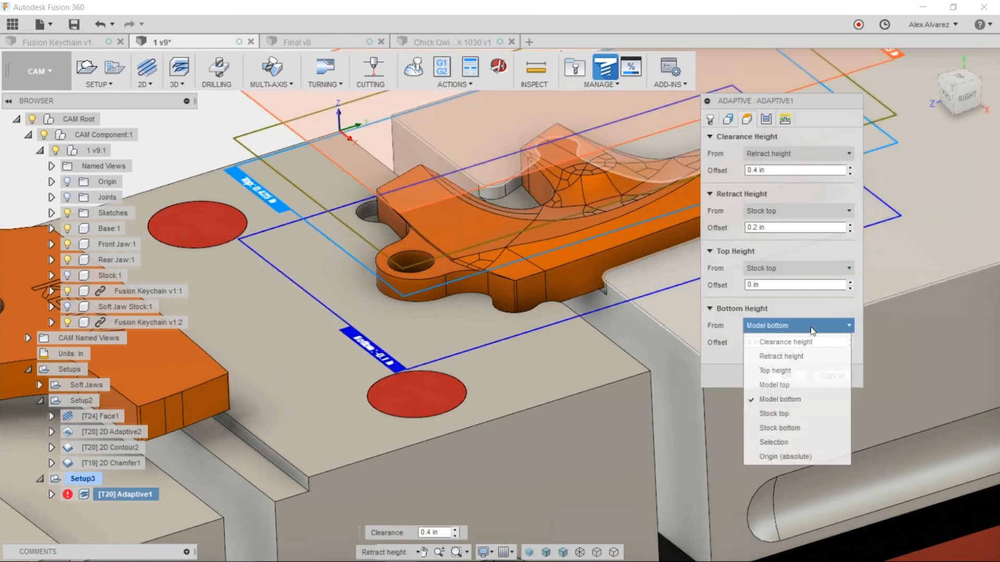
pyautogui.scroll(3, 631, 261)
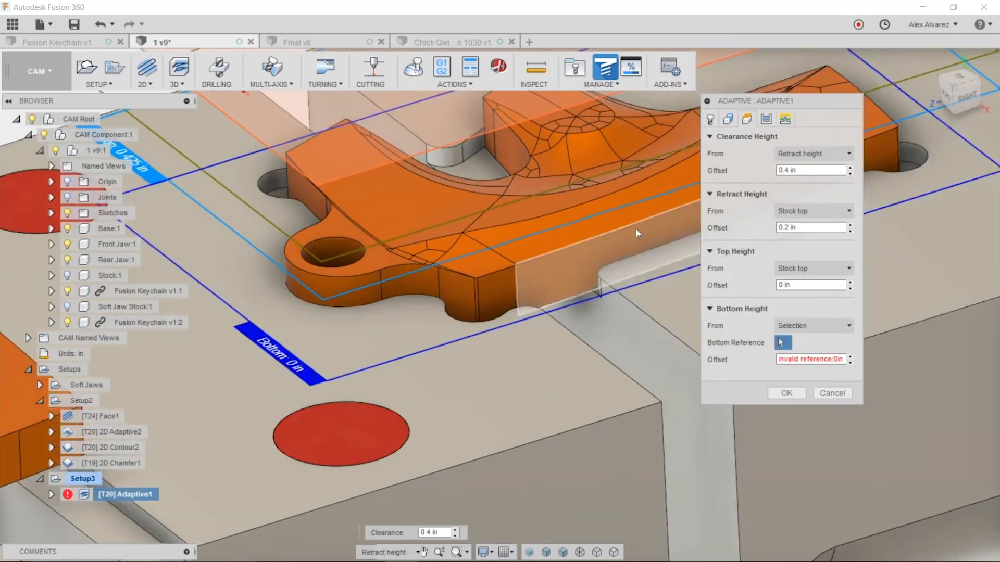
pyautogui.click(638, 237)
pyautogui.click(774, 392)
# Examine the regenerated adaptive toolpath around the rear keychain and above the soft jaws
pyautogui.scroll(-6, 640, 298)
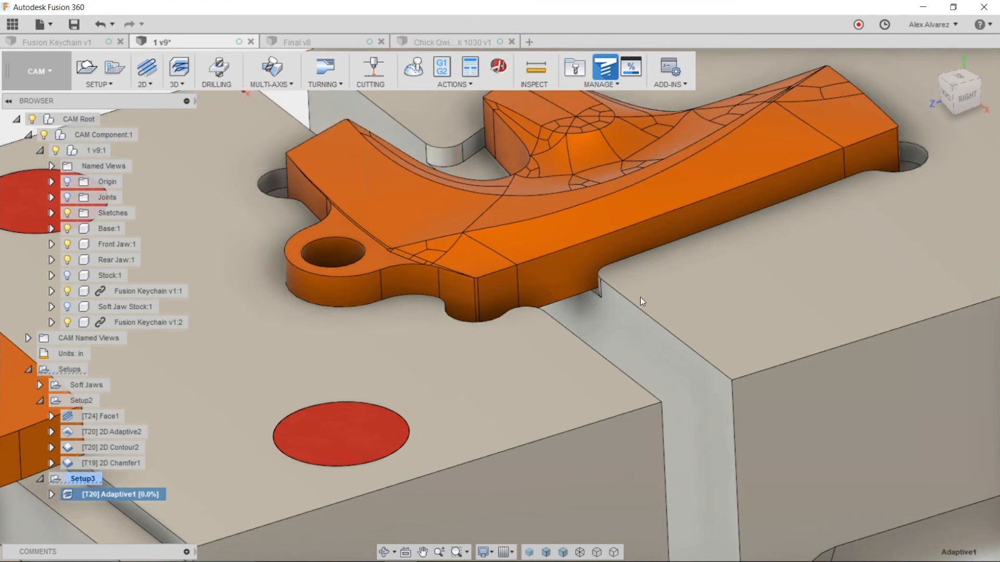
pyautogui.scroll(-2, 482, 301)
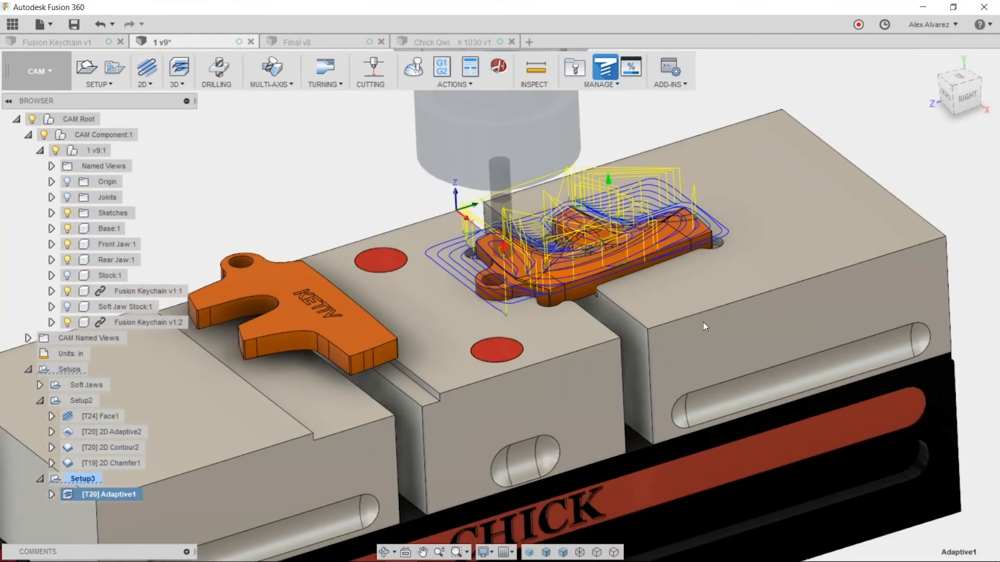
pyautogui.keyDown('shift'); pyautogui.moveTo(695, 293); pyautogui.dragTo(680, 313, button='middle'); pyautogui.keyUp('shift')
pyautogui.scroll(10, 680, 313)
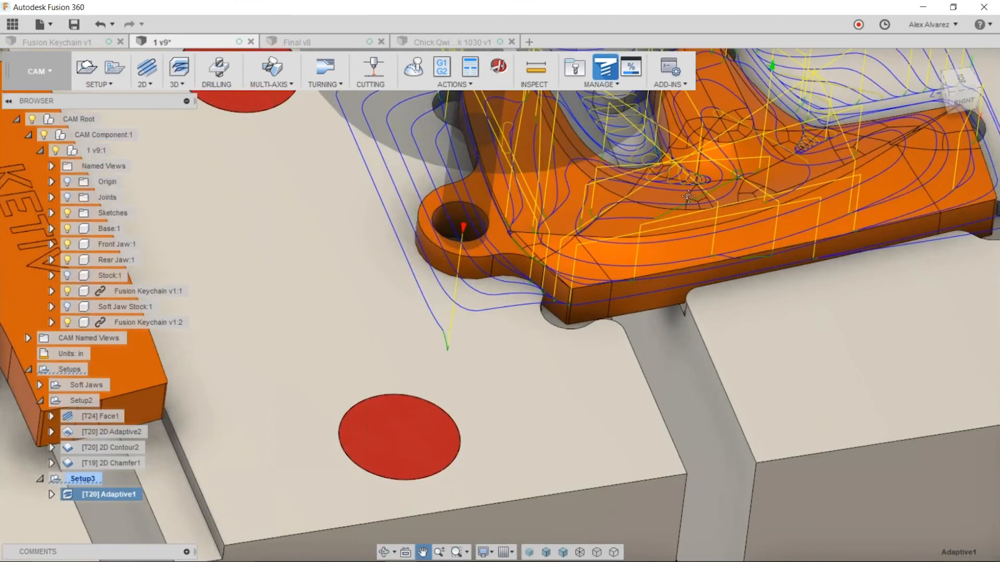
pyautogui.moveTo(687, 196); pyautogui.dragTo(656, 233, button='middle')
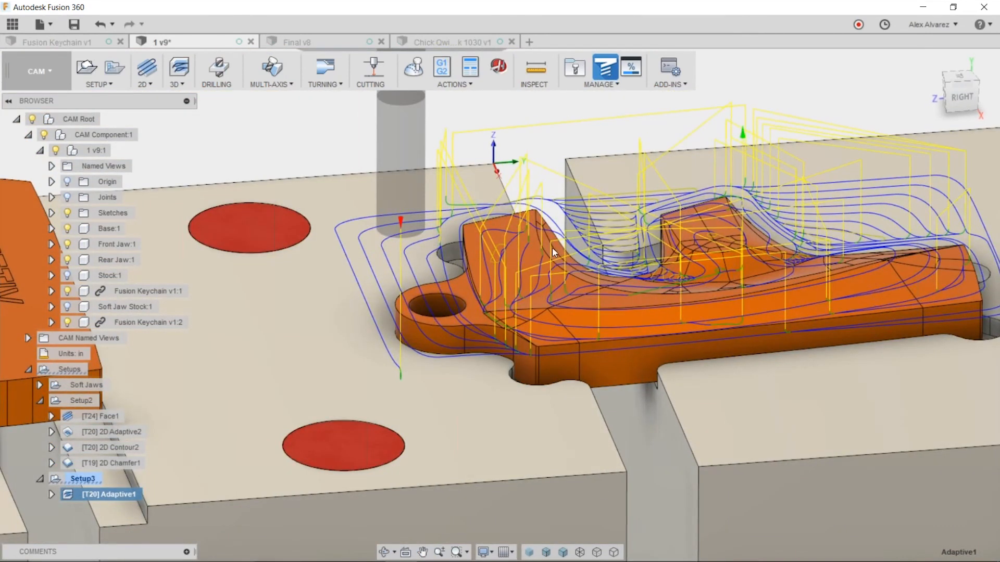
pyautogui.scroll(-2, 554, 248)
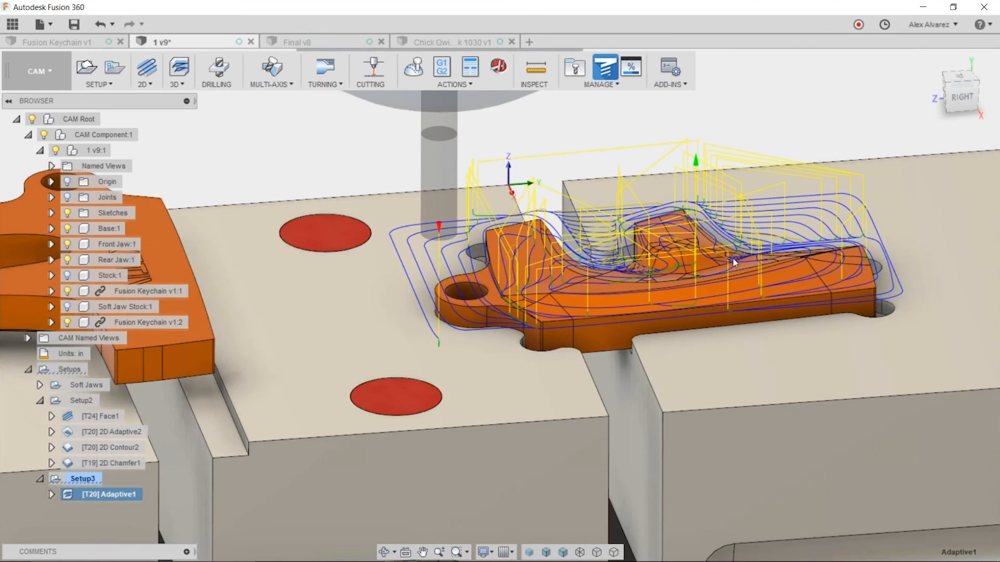
pyautogui.scroll(-2, 611, 201)
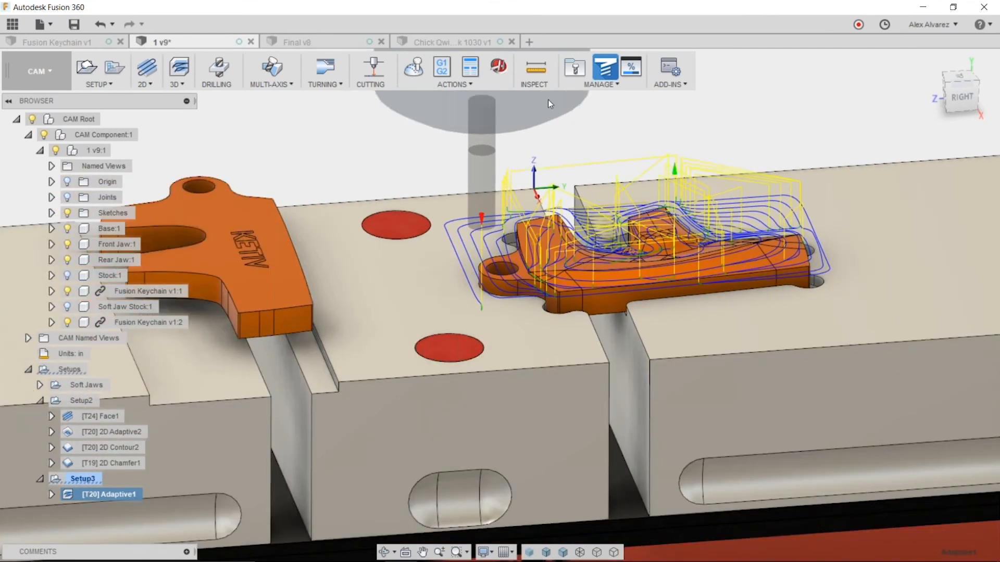
pyautogui.keyDown('shift'); pyautogui.moveTo(632, 166); pyautogui.dragTo(642, 152, button='middle'); pyautogui.keyUp('shift')
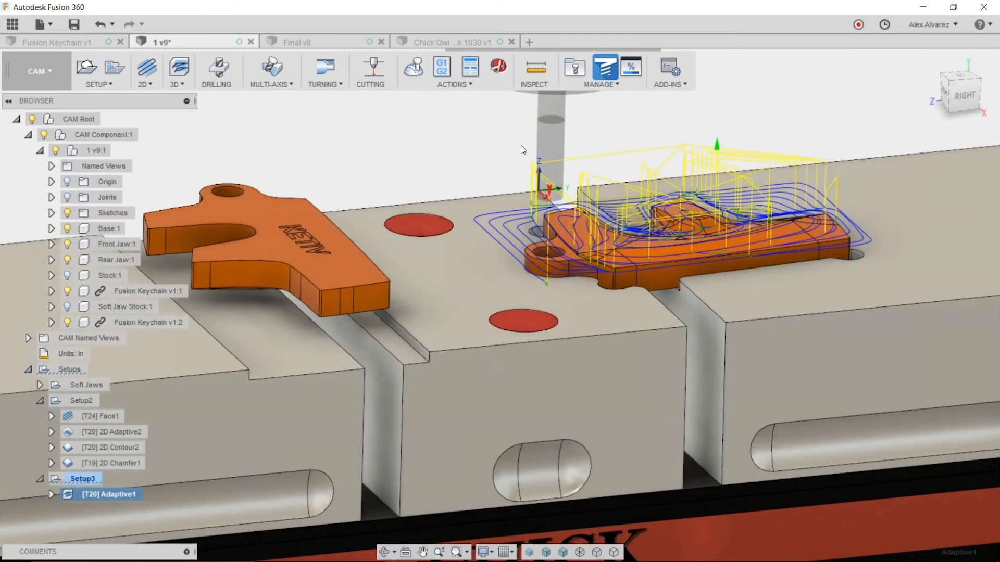
# Start a 3D Morphed Spiral operation in Setup3 for the rear keychain's sculpted top
pyautogui.click(458, 141)
pyautogui.keyDown('shift'); pyautogui.moveTo(583, 142); pyautogui.dragTo(561, 170, button='middle'); pyautogui.keyUp('shift')
pyautogui.scroll(1, 528, 331)
pyautogui.scroll(2, 537, 328)
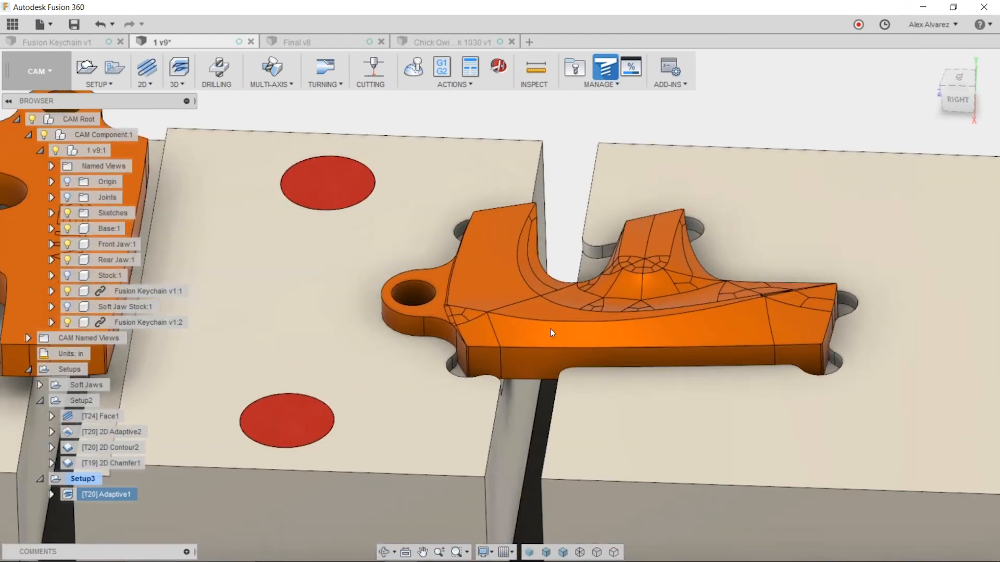
pyautogui.click(178, 83)
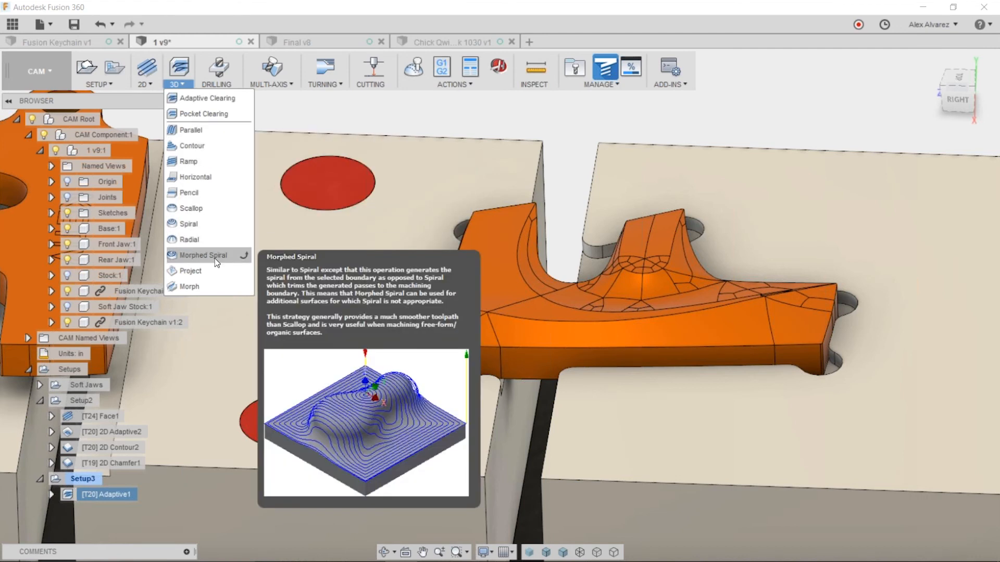
pyautogui.click(215, 260)
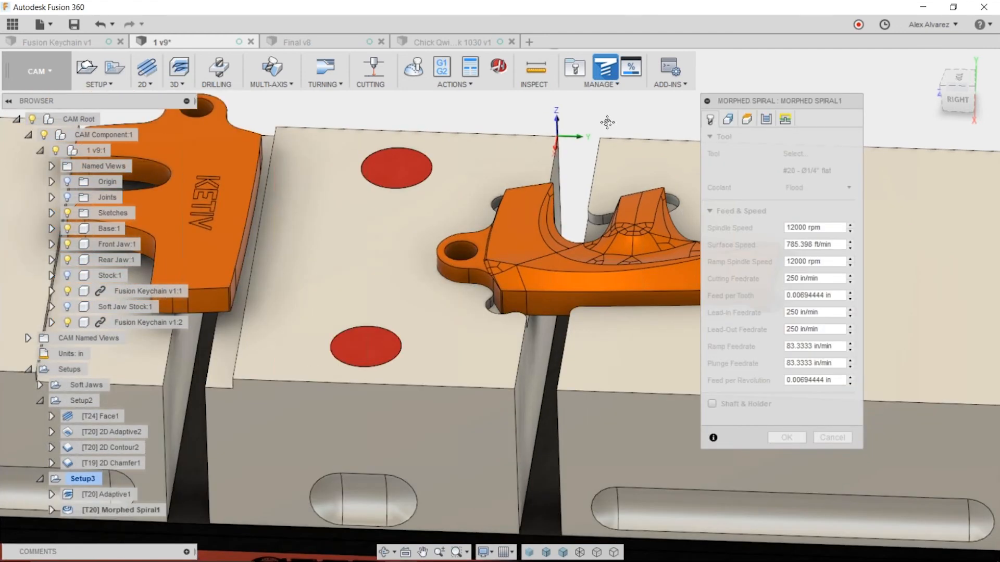
# Assign the #17 1/8" ball end mill from the cloud tool library to the Morphed Spiral and generate its toolpath
pyautogui.click(797, 154)
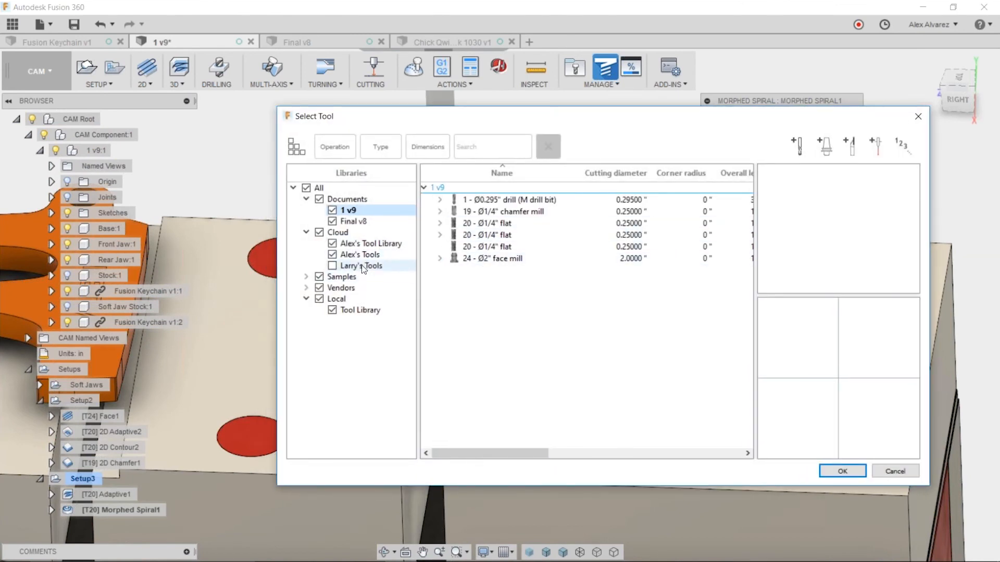
pyautogui.click(361, 255)
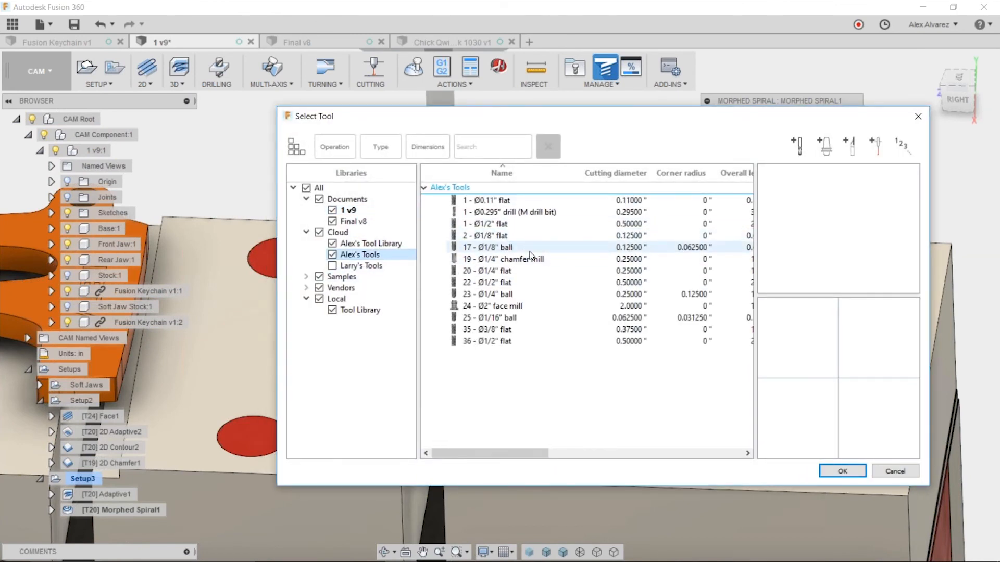
pyautogui.click(527, 248)
pyautogui.click(831, 466)
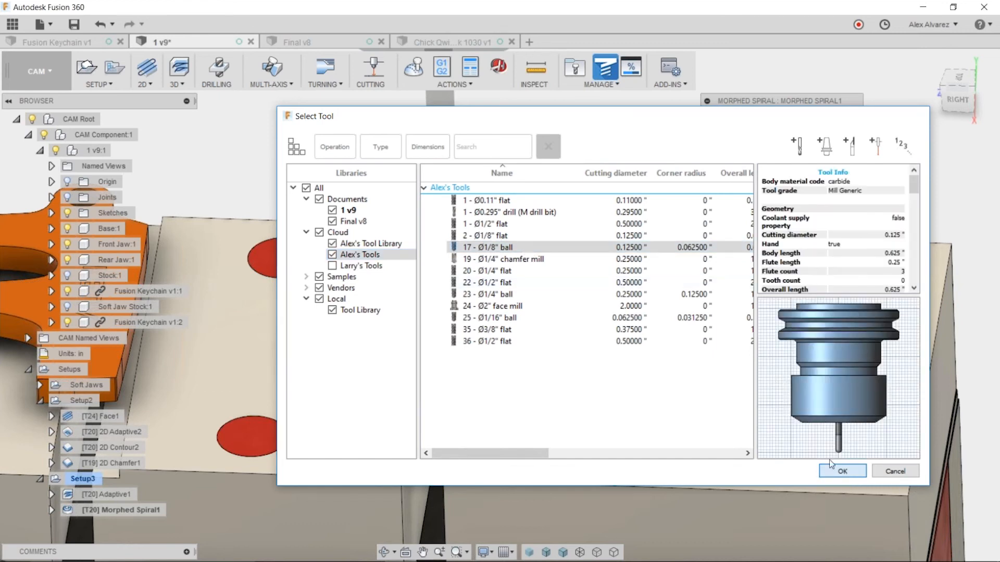
pyautogui.scroll(3, 564, 209)
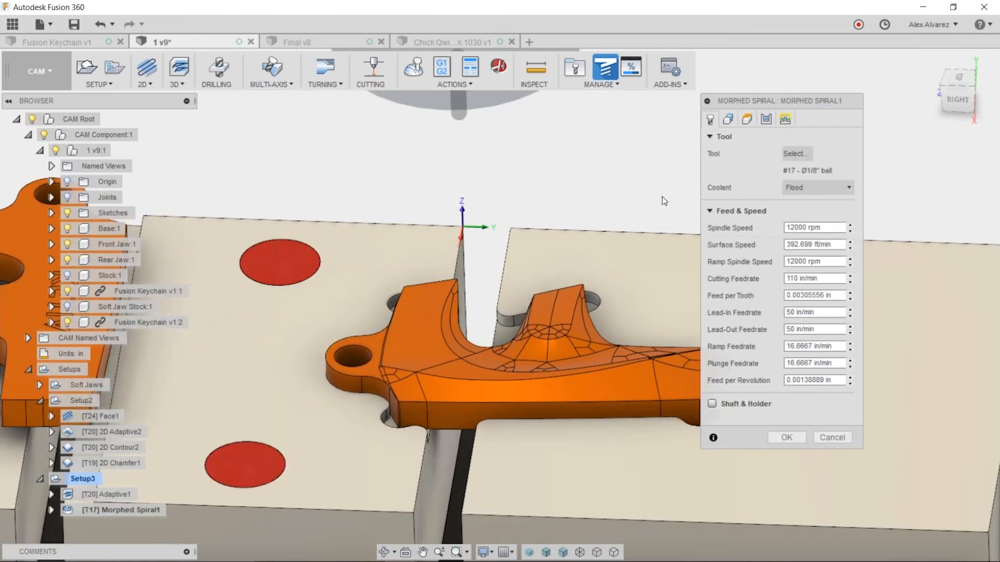
pyautogui.scroll(-3, 662, 267)
pyautogui.click(783, 437)
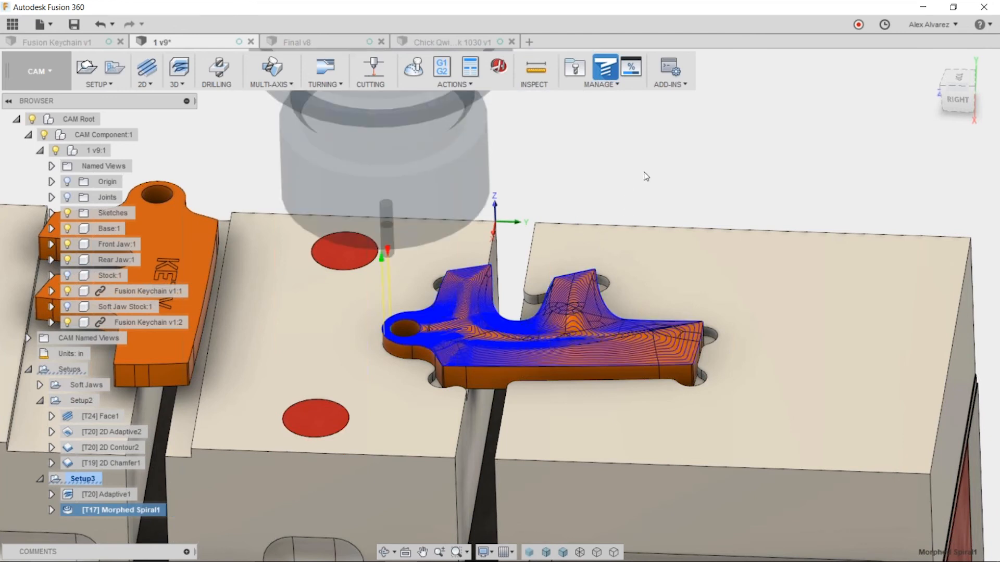
# Examine the Morphed Spiral toolpath across the rear keychain's top, especially the dense passes around the ring hole
pyautogui.scroll(3, 646, 180)
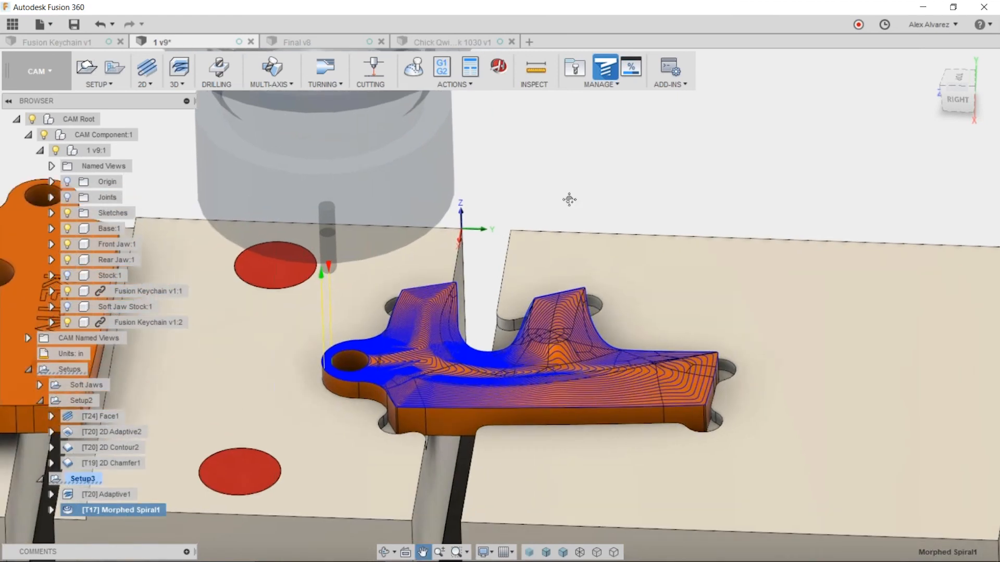
pyautogui.scroll(2, 460, 299)
pyautogui.scroll(-3, 537, 314)
pyautogui.keyDown('shift'); pyautogui.moveTo(791, 179); pyautogui.dragTo(746, 201, button='middle'); pyautogui.keyUp('shift')
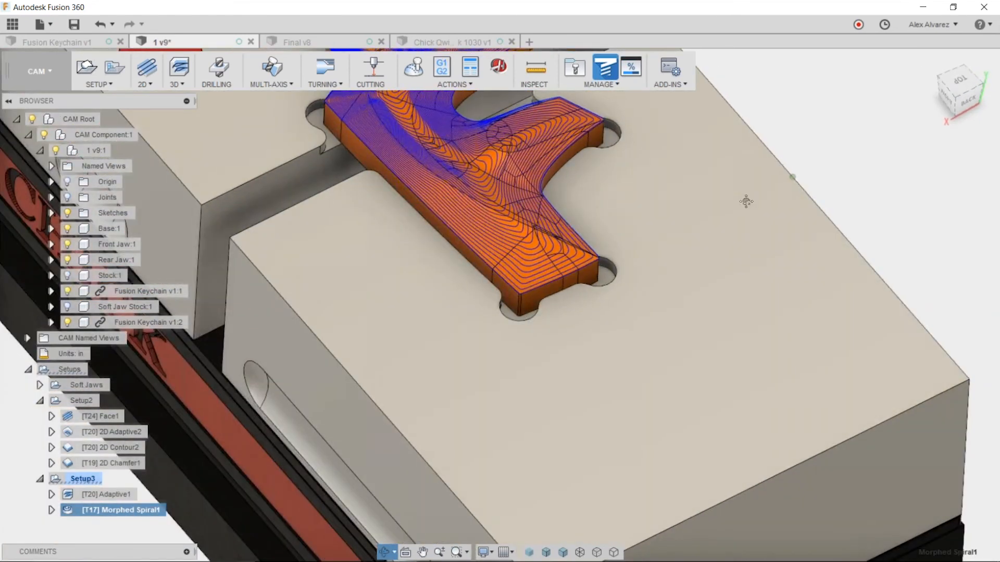
pyautogui.moveTo(415, 166); pyautogui.dragTo(481, 283, button='middle')
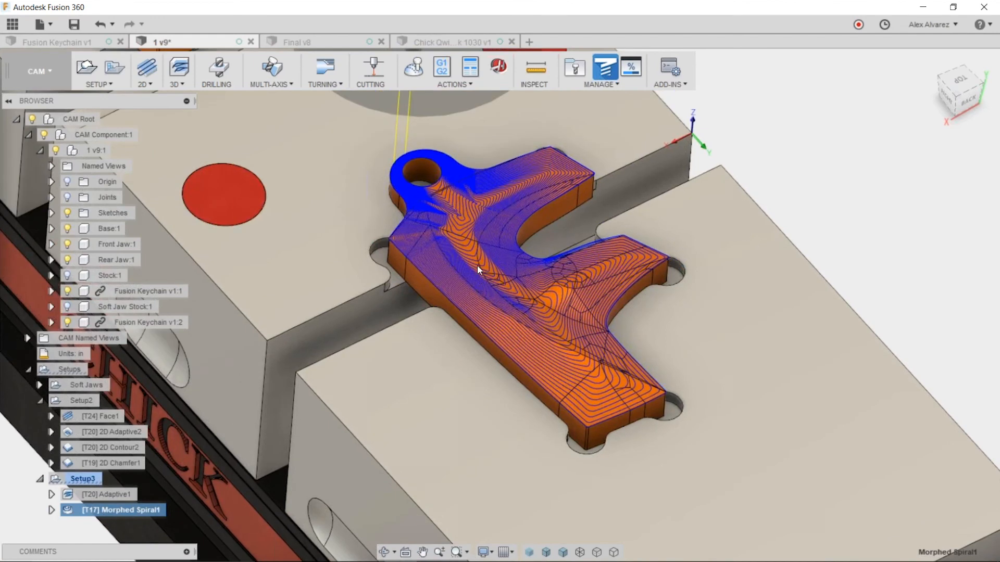
pyautogui.scroll(-3, 477, 265)
pyautogui.scroll(3, 474, 321)
pyautogui.scroll(8, 462, 310)
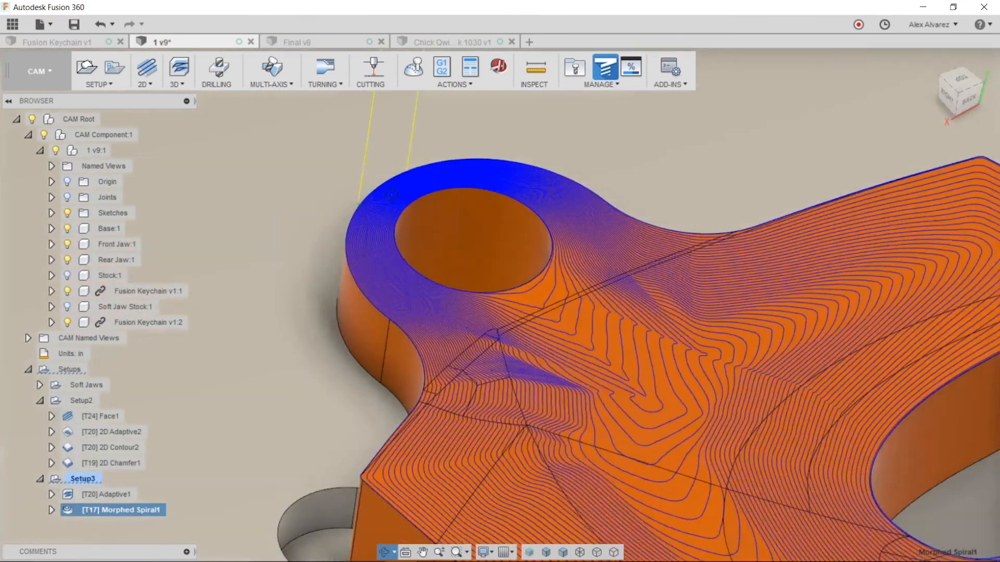
pyautogui.keyDown('shift'); pyautogui.moveTo(392, 195); pyautogui.dragTo(443, 217, button='middle'); pyautogui.keyUp('shift')
pyautogui.scroll(-3, 445, 218)
pyautogui.scroll(-3, 443, 218)
pyautogui.scroll(-3, 492, 217)
pyautogui.scroll(-3, 702, 267)
pyautogui.scroll(3, 572, 240)
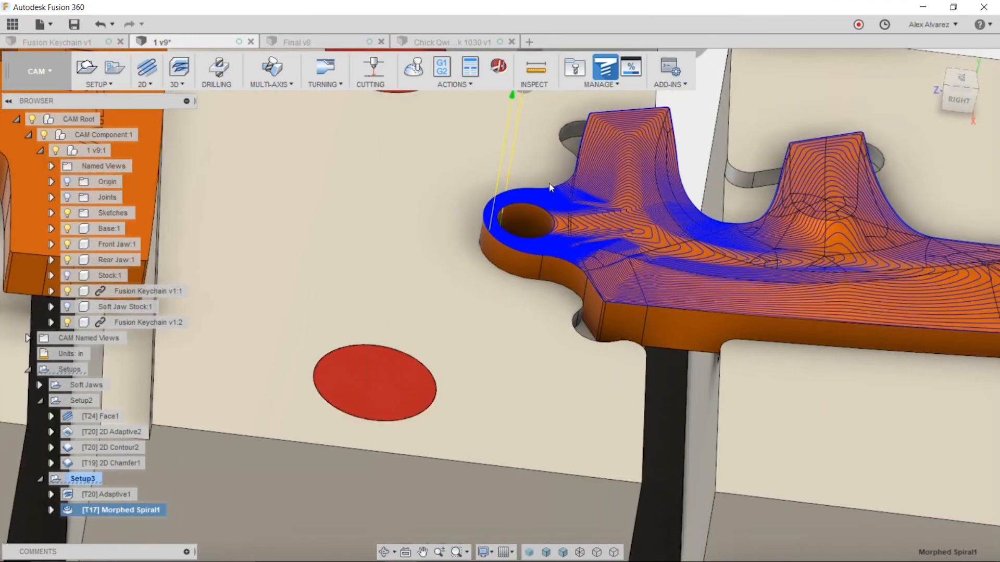
# Edit the Morphed Spiral's machining boundary to Selection and choose the rear keychain's outer top edge as the chain
pyautogui.rightClick(118, 515)
pyautogui.click(188, 272)
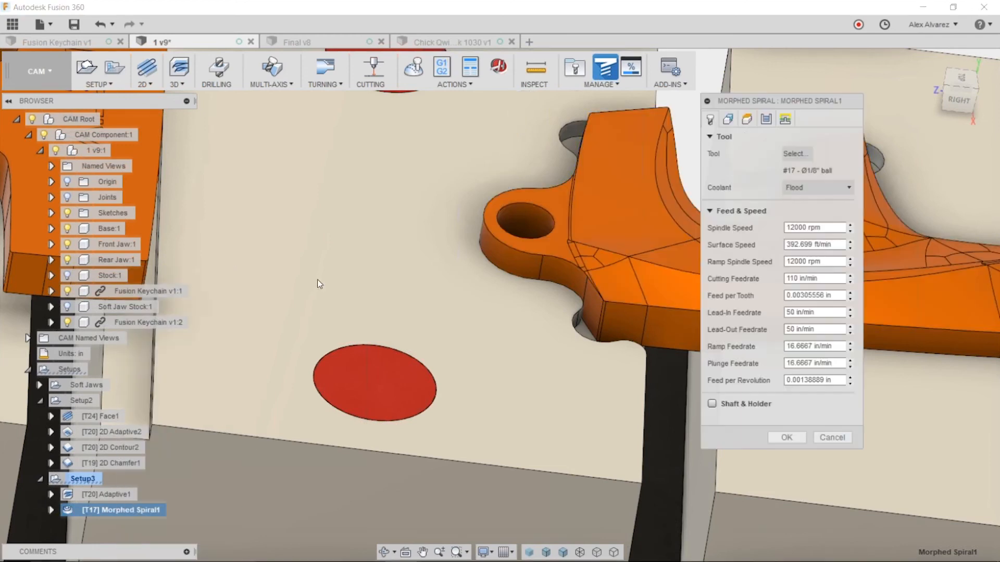
pyautogui.click(729, 119)
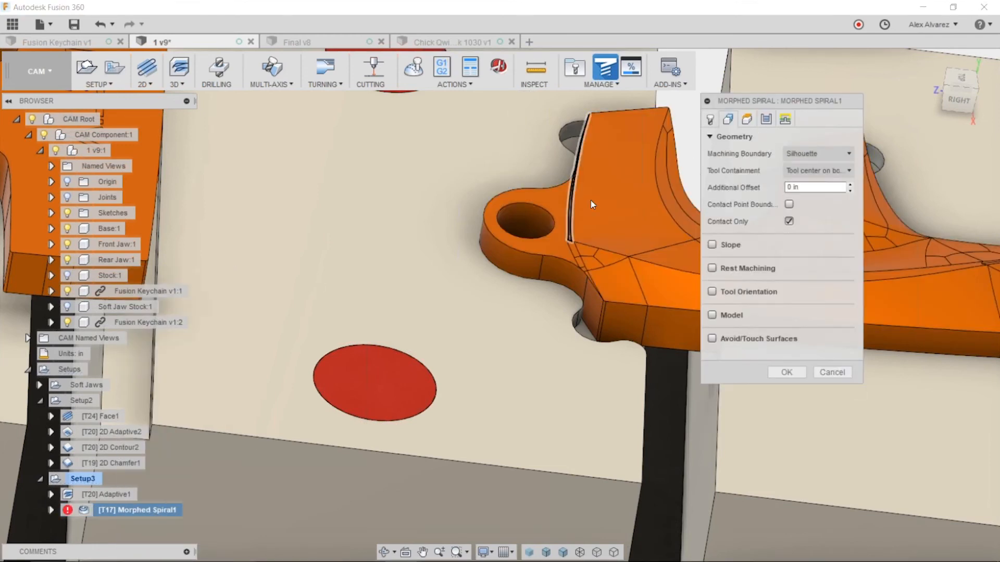
pyautogui.scroll(-3, 617, 189)
pyautogui.moveTo(623, 170); pyautogui.dragTo(608, 146, button='middle')
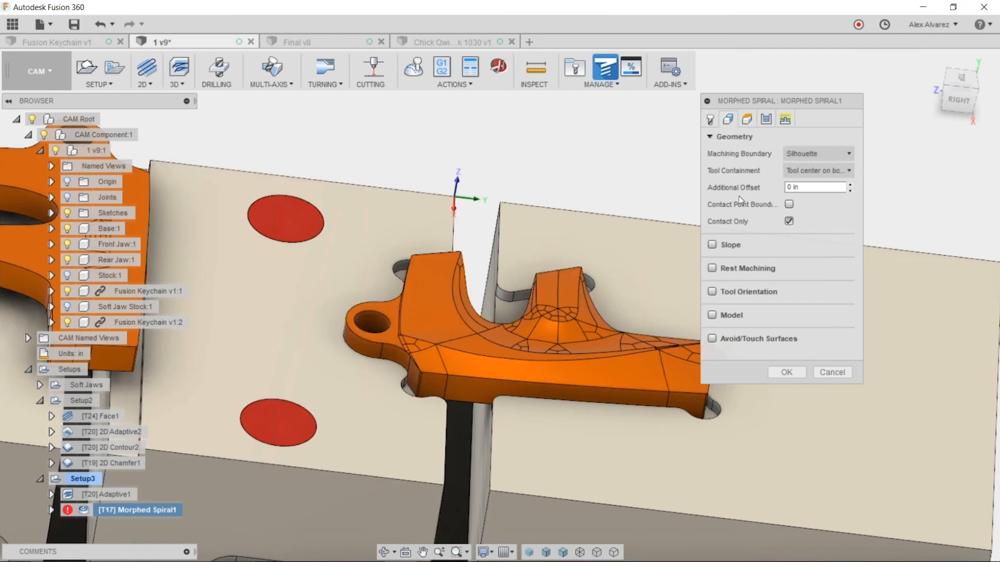
pyautogui.click(814, 155)
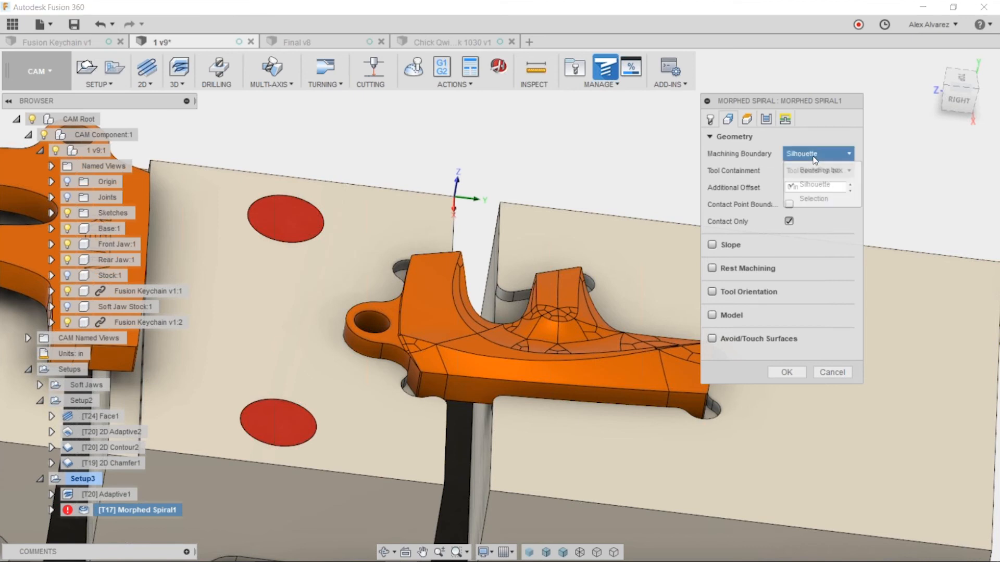
pyautogui.click(818, 198)
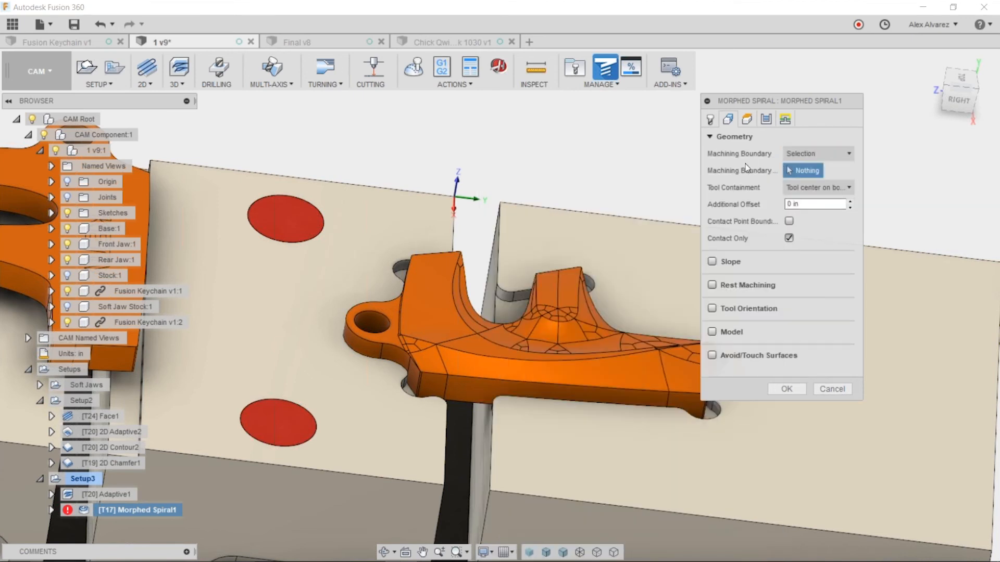
pyautogui.click(479, 377)
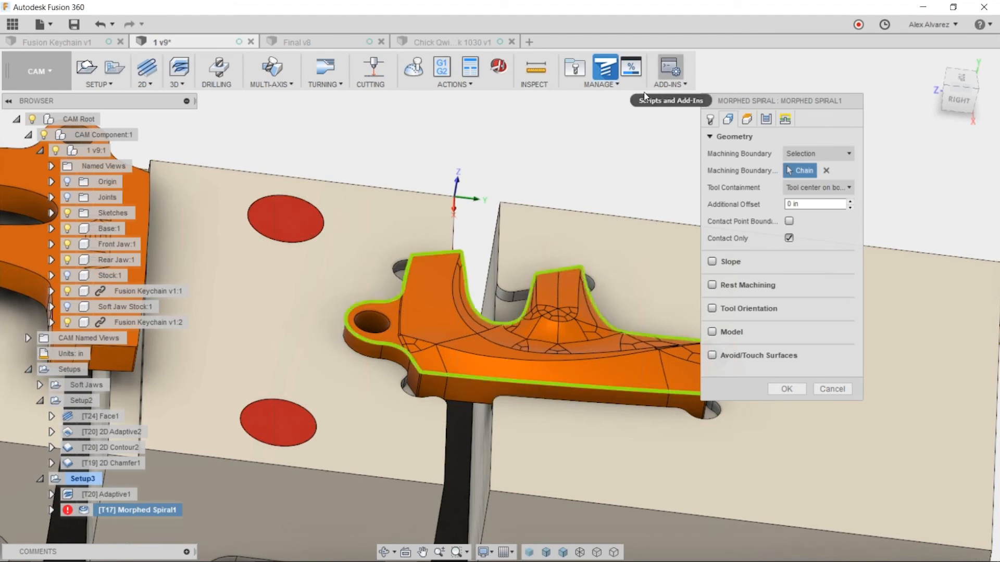
# Reroute the boundary chain along the edge between the keychain body and its ring tab to exclude the ring, and regenerate the toolpath
pyautogui.keyDown('shift'); pyautogui.moveTo(573, 168); pyautogui.dragTo(570, 148, button='middle'); pyautogui.keyUp('shift')
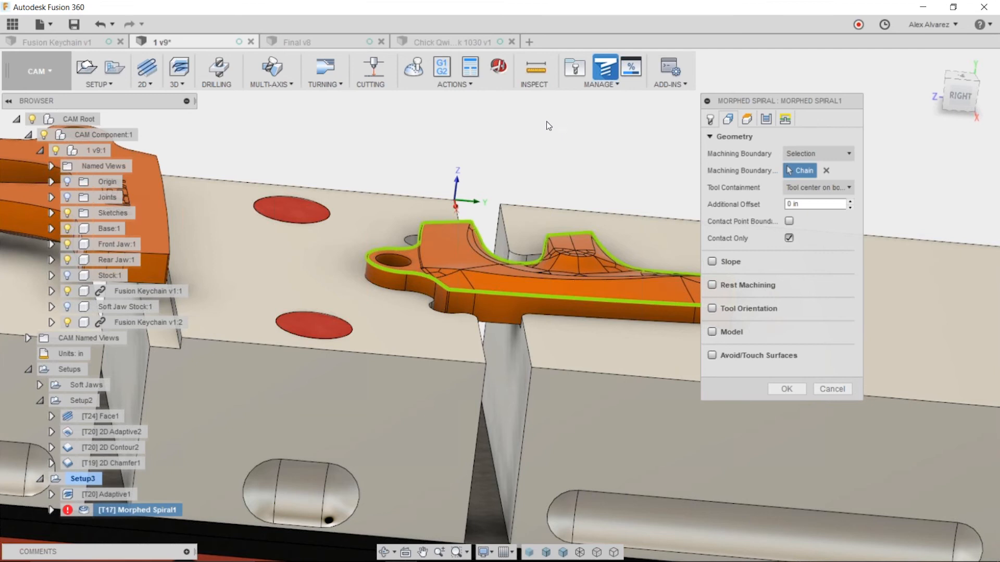
pyautogui.scroll(3, 407, 257)
pyautogui.scroll(3, 417, 263)
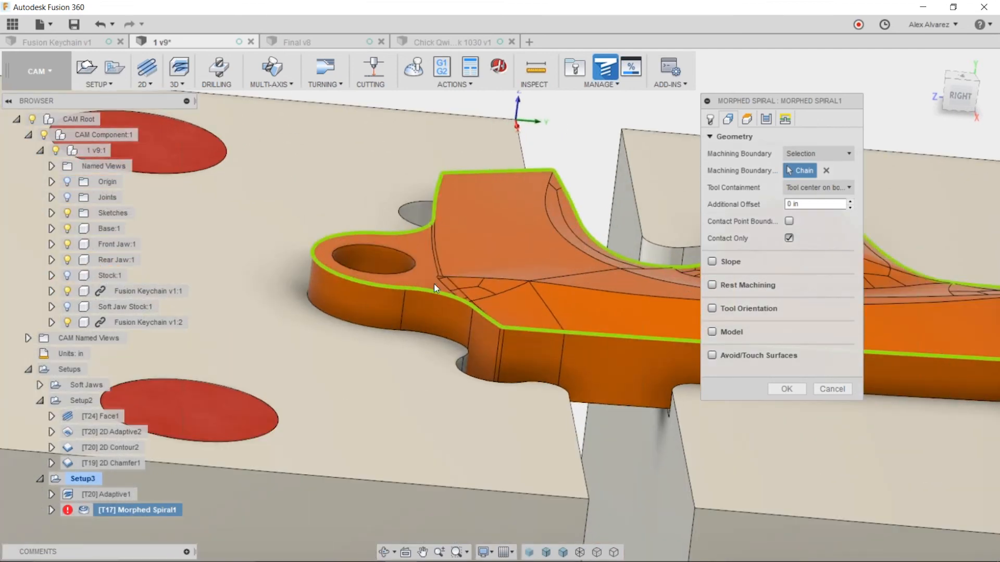
pyautogui.click(419, 231)
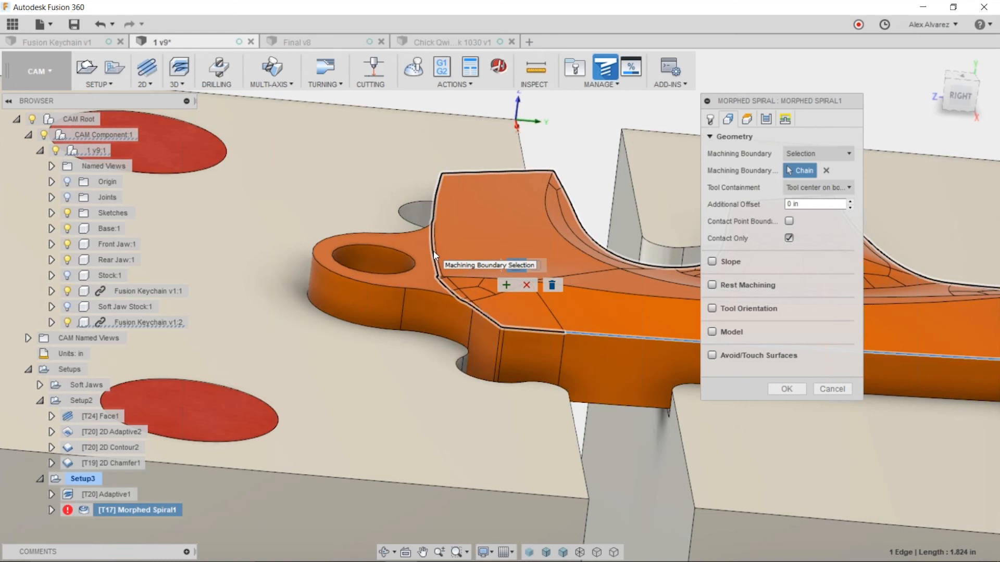
pyautogui.click(435, 253)
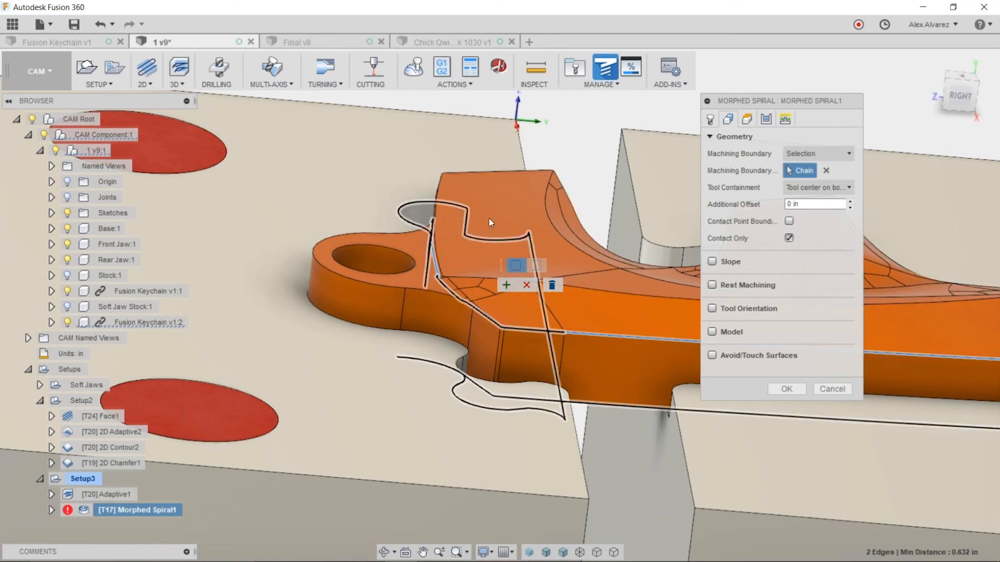
pyautogui.click(506, 285)
pyautogui.scroll(-5, 567, 139)
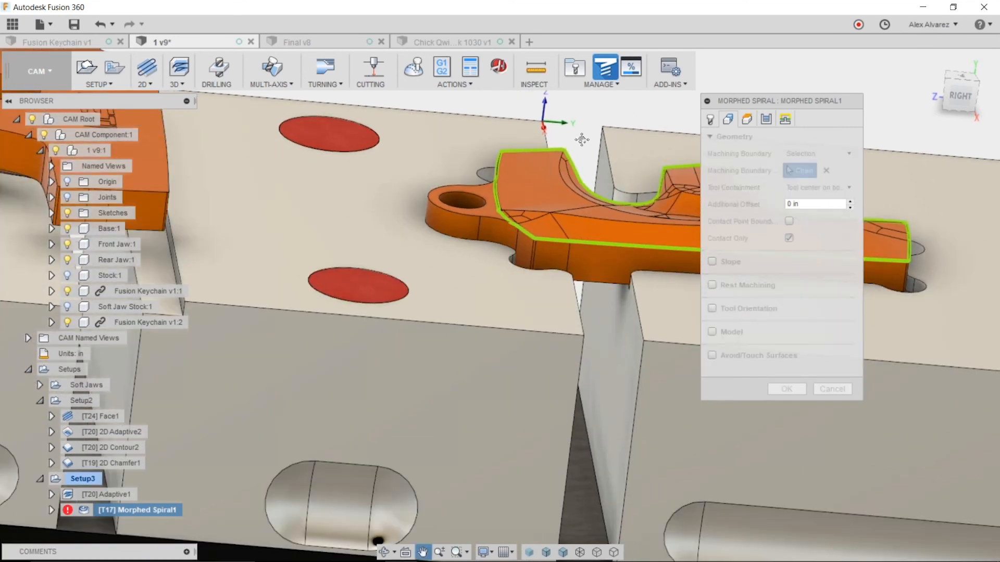
pyautogui.moveTo(582, 140); pyautogui.dragTo(447, 208, button='middle')
pyautogui.click(786, 389)
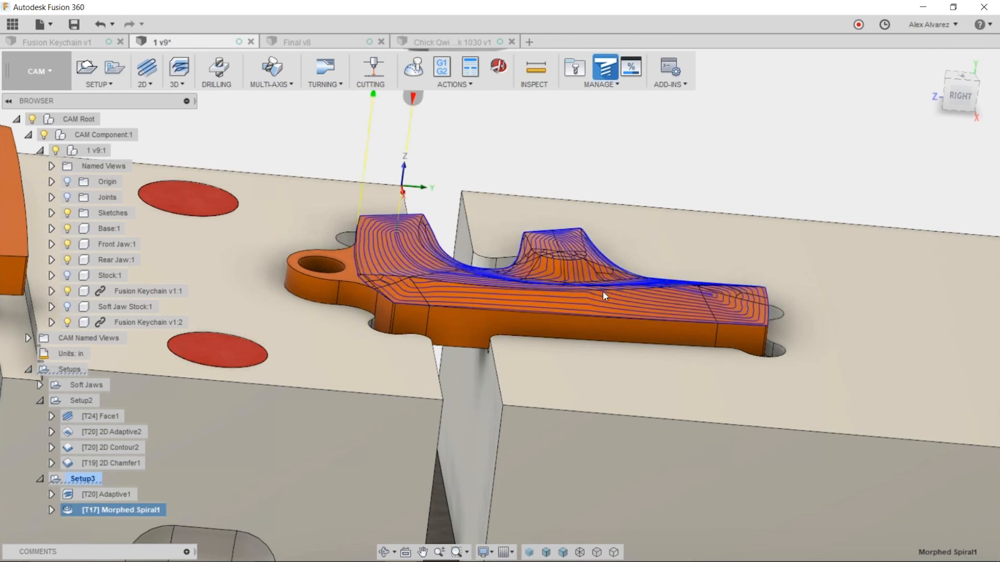
# Create a derived 3D Scallop operation from the Morphed Spiral and generate its toolpath
pyautogui.scroll(-2, 620, 241)
pyautogui.keyDown('shift'); pyautogui.moveTo(668, 190); pyautogui.dragTo(654, 226, button='middle'); pyautogui.keyUp('shift')
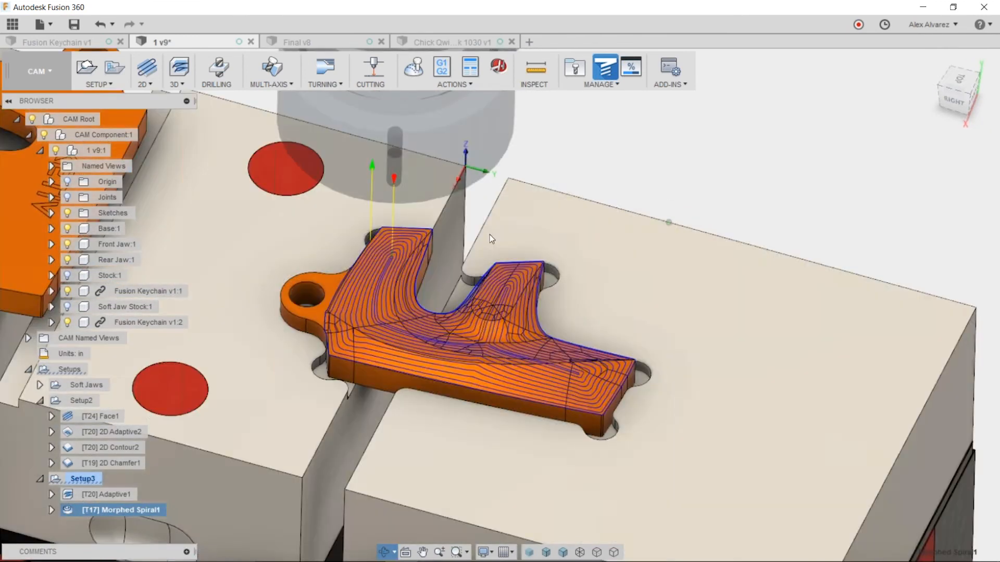
pyautogui.scroll(-2, 617, 236)
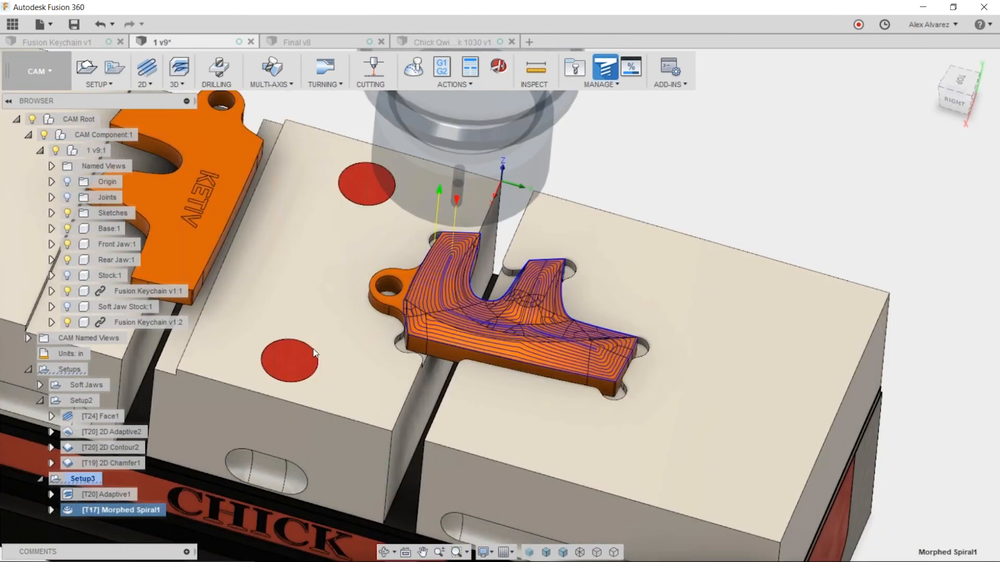
pyautogui.rightClick(145, 515)
pyautogui.moveTo(252, 416)
pyautogui.moveTo(317, 416)
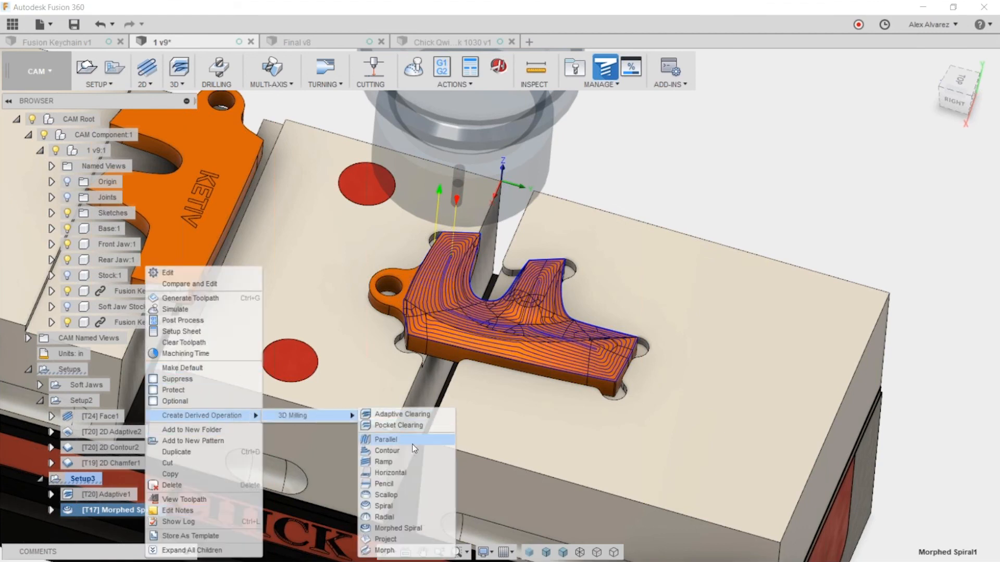
pyautogui.click(410, 498)
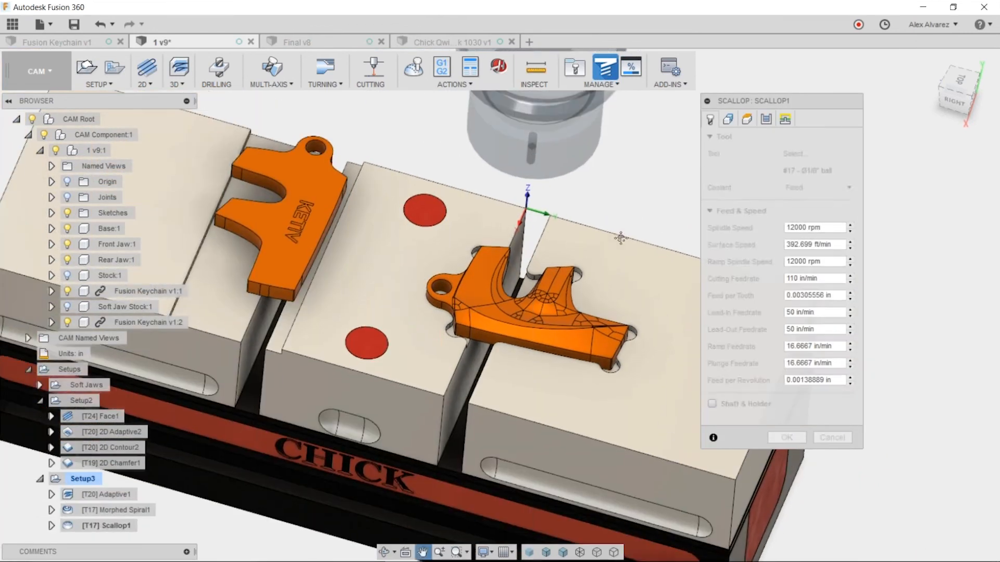
pyautogui.click(786, 438)
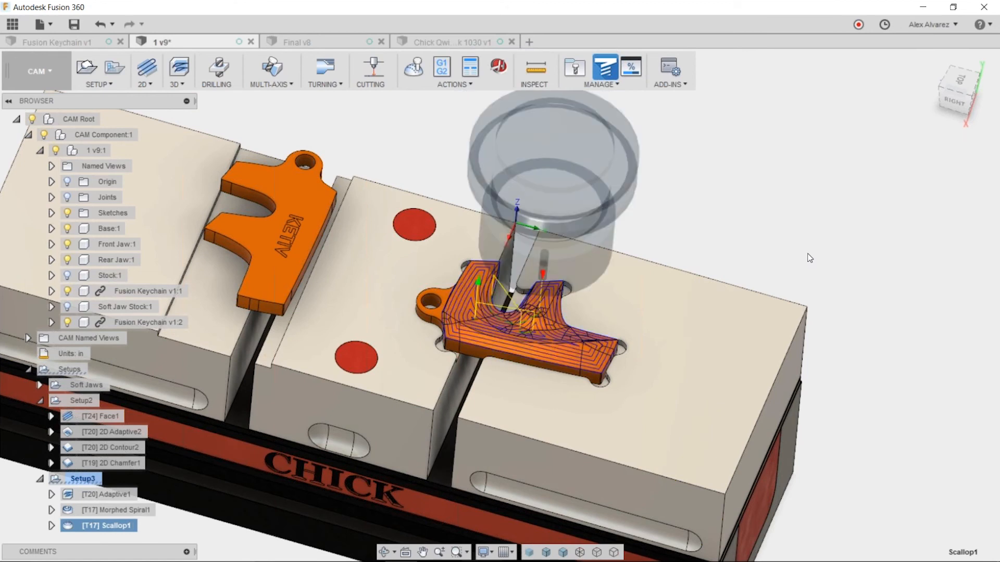
# Set the Scallop operation's stepover to 0.02 in and regenerate its toolpath over the rear keychain
pyautogui.rightClick(120, 527)
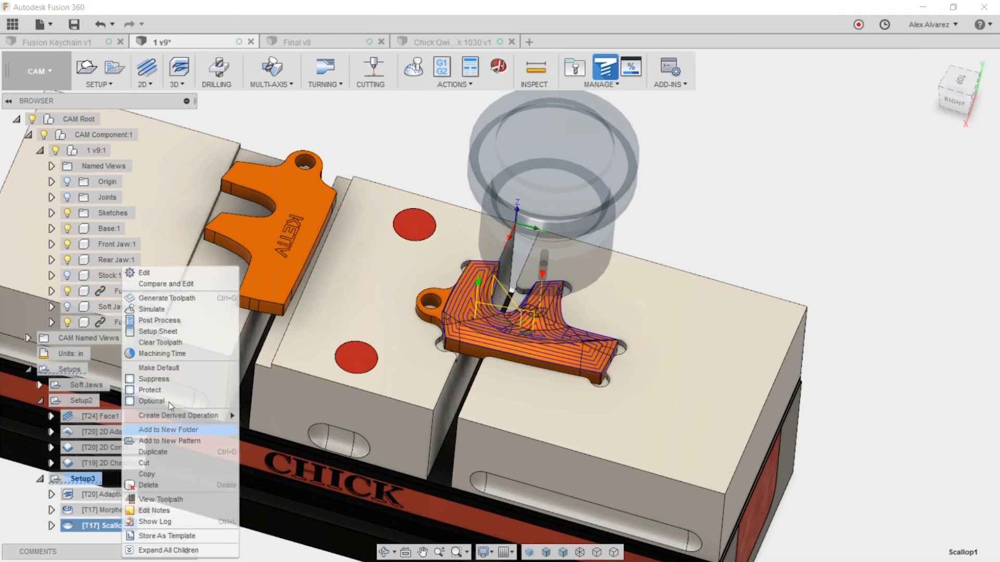
pyautogui.click(173, 278)
pyautogui.click(765, 120)
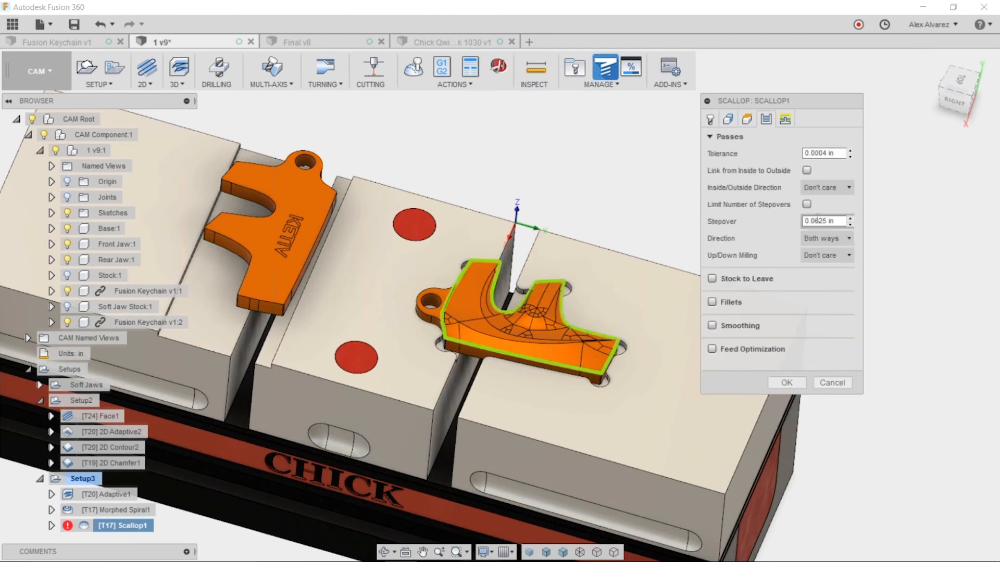
pyautogui.doubleClick(836, 221)
pyautogui.write('.02')
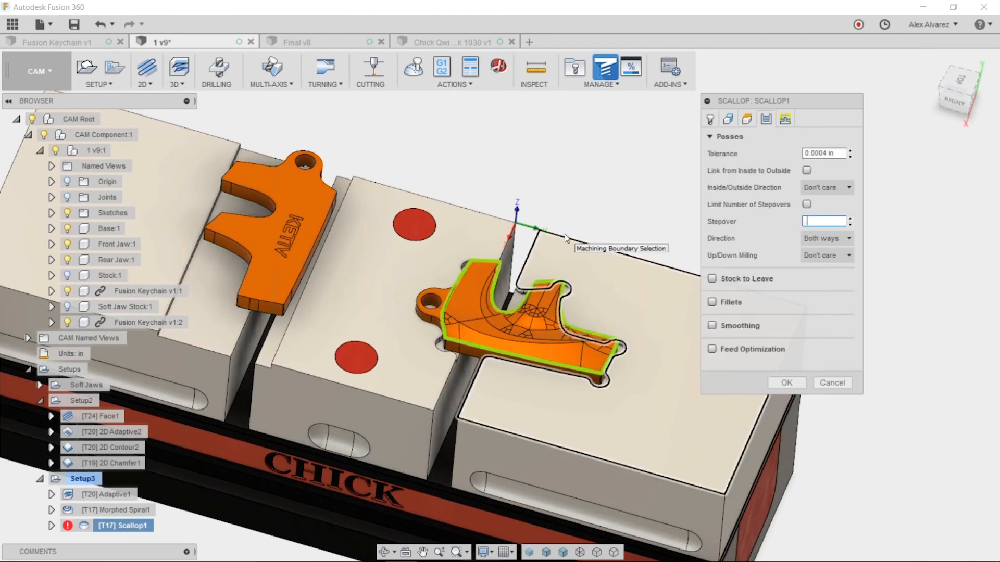
pyautogui.click(786, 383)
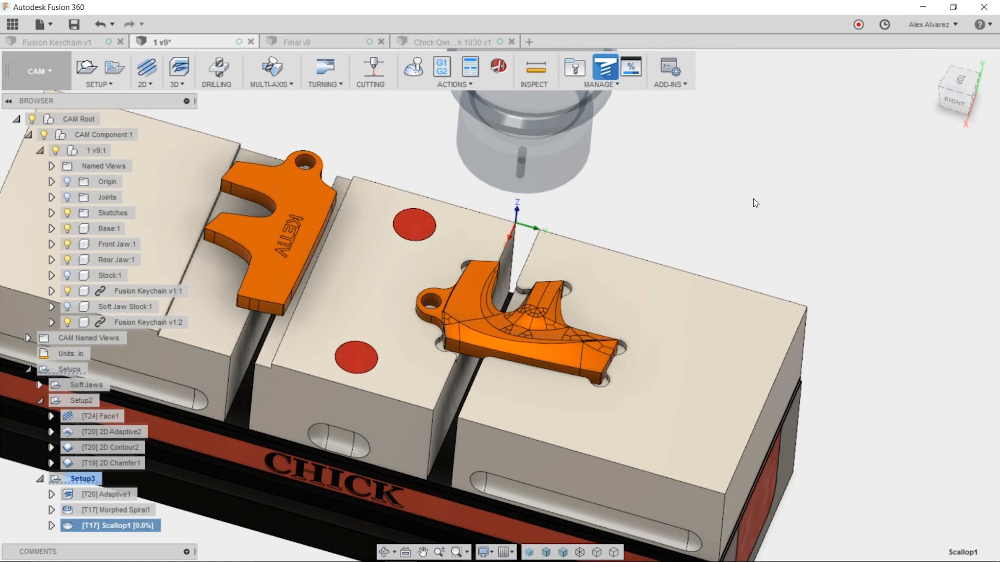
pyautogui.scroll(5, 550, 281)
pyautogui.keyDown('shift'); pyautogui.moveTo(545, 367); pyautogui.dragTo(739, 371, button='middle'); pyautogui.keyUp('shift')
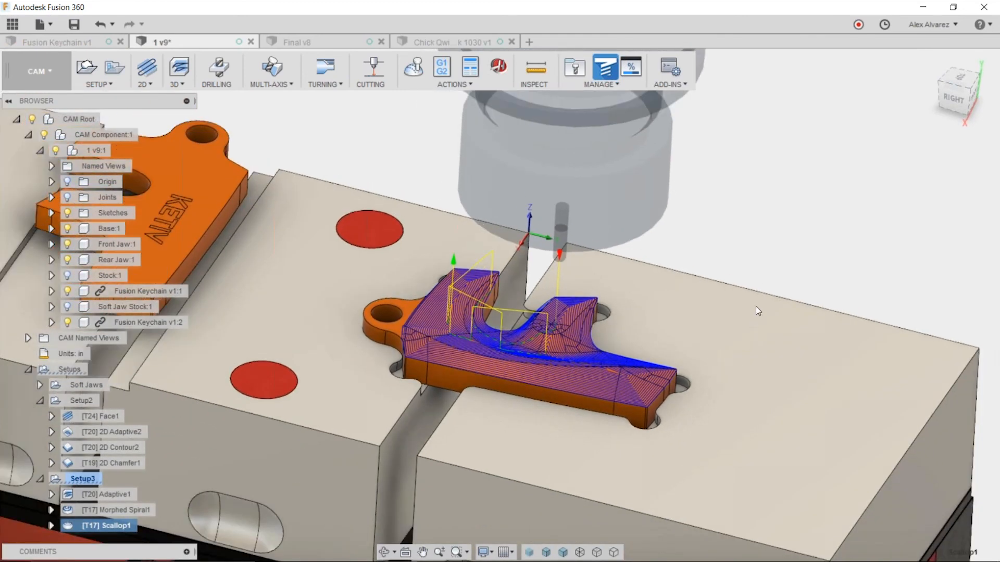
# Create a derived 3D Parallel operation from the Scallop operation in Setup3 and generate its toolpath
pyautogui.scroll(-2, 386, 372)
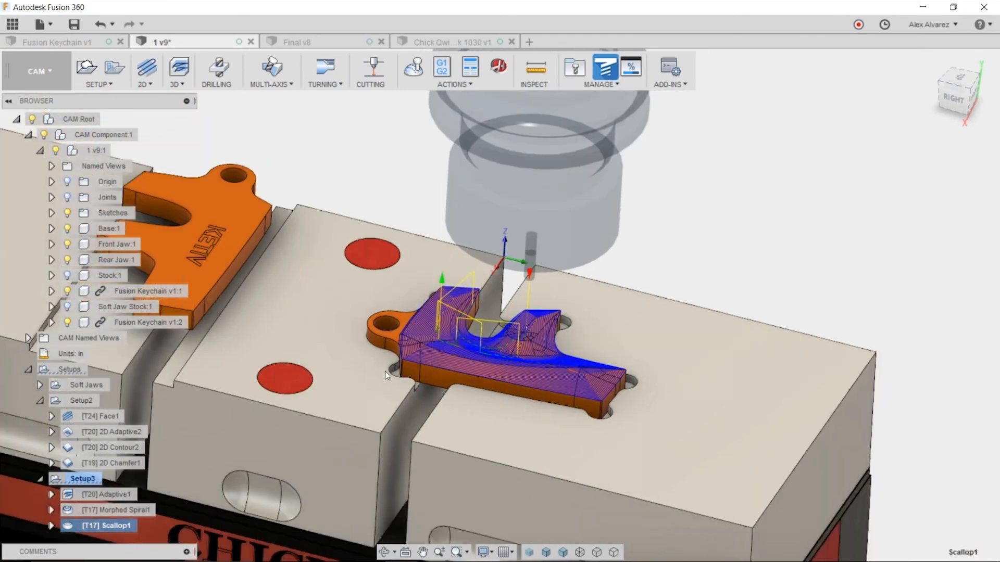
pyautogui.scroll(-2, 386, 370)
pyautogui.moveTo(385, 370); pyautogui.dragTo(522, 362, button='middle')
pyautogui.keyDown('shift'); pyautogui.moveTo(571, 362); pyautogui.dragTo(546, 366, button='middle'); pyautogui.keyUp('shift')
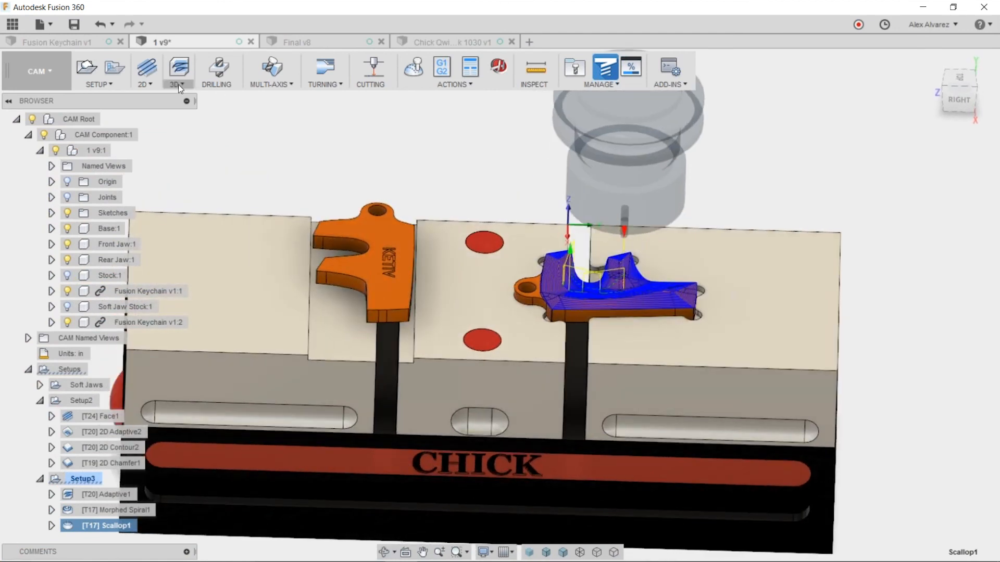
pyautogui.rightClick(115, 526)
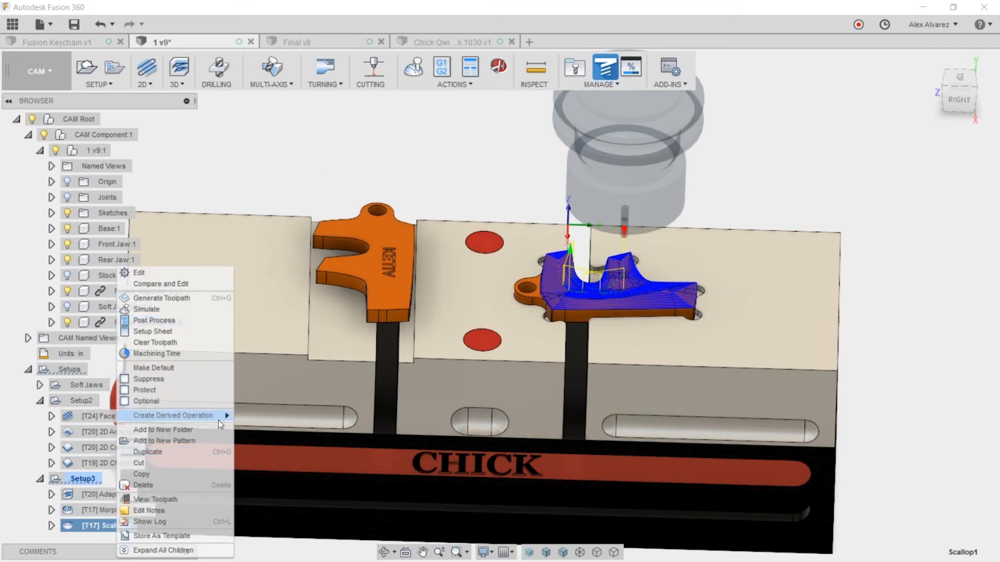
pyautogui.moveTo(219, 417)
pyautogui.moveTo(262, 420)
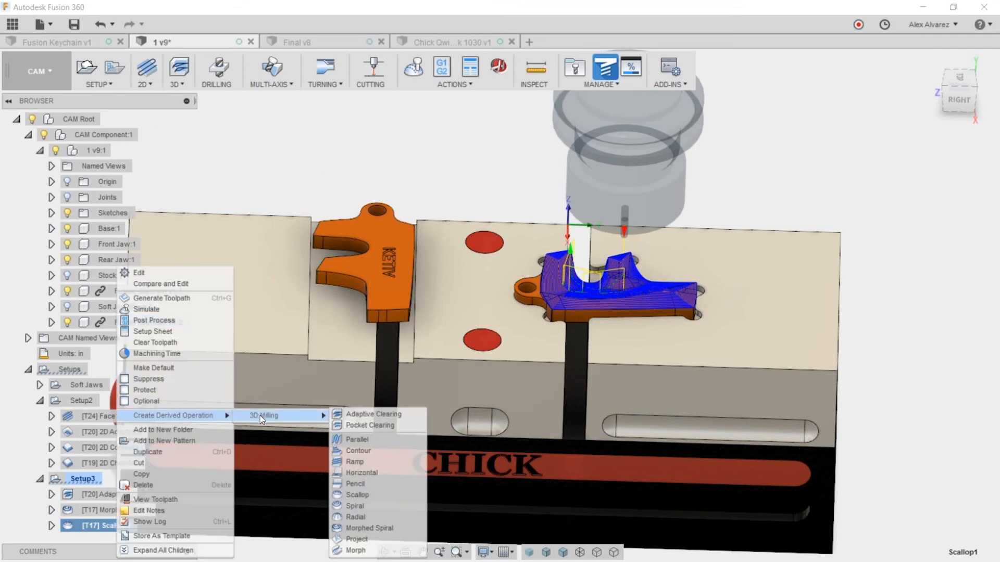
pyautogui.click(360, 439)
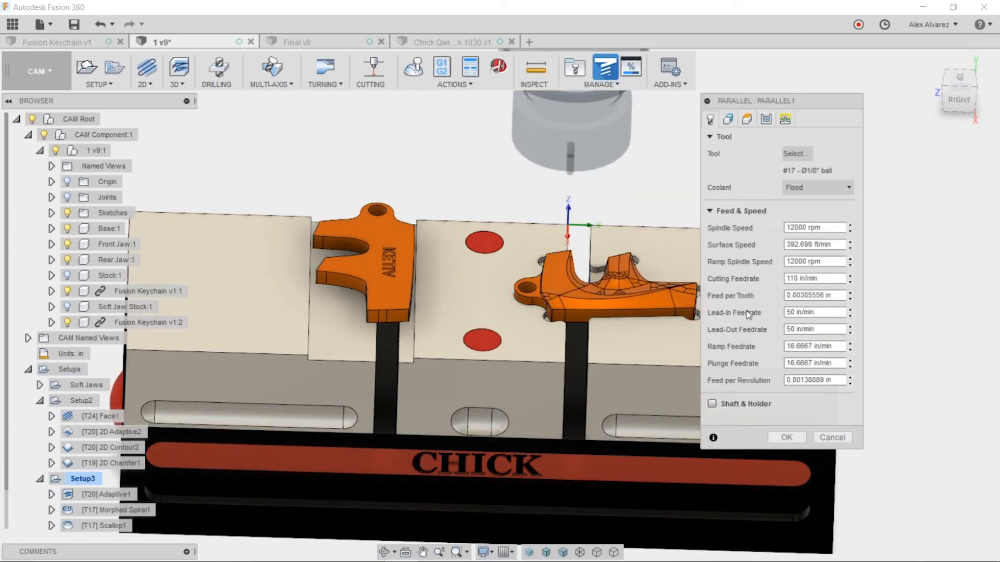
pyautogui.click(772, 439)
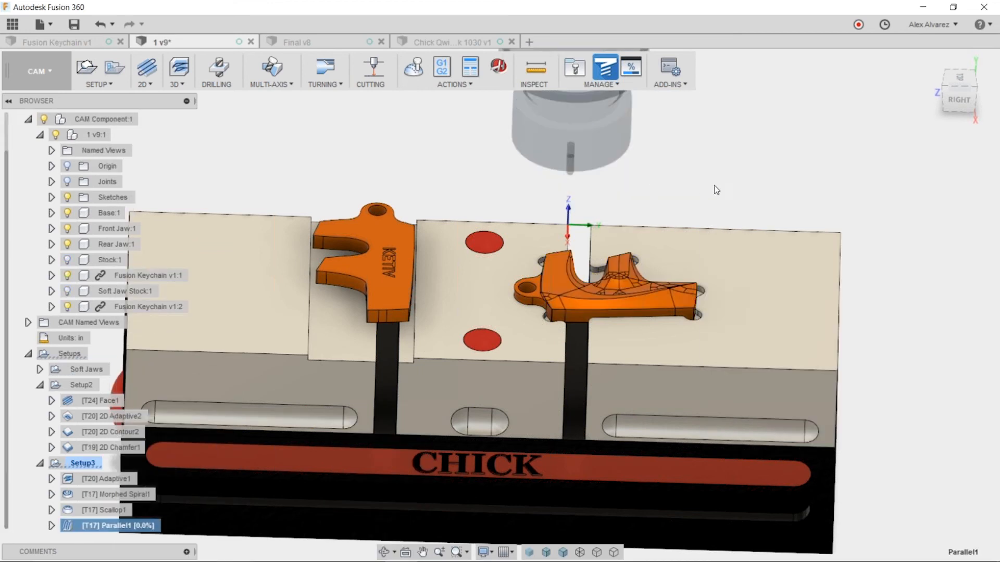
# Examine the Parallel toolpath's passes over the rear keychain's sculpted top, both close up and with the whole vise in view
pyautogui.keyDown('shift'); pyautogui.moveTo(733, 189); pyautogui.dragTo(682, 178, button='middle'); pyautogui.keyUp('shift')
pyautogui.scroll(5, 516, 335)
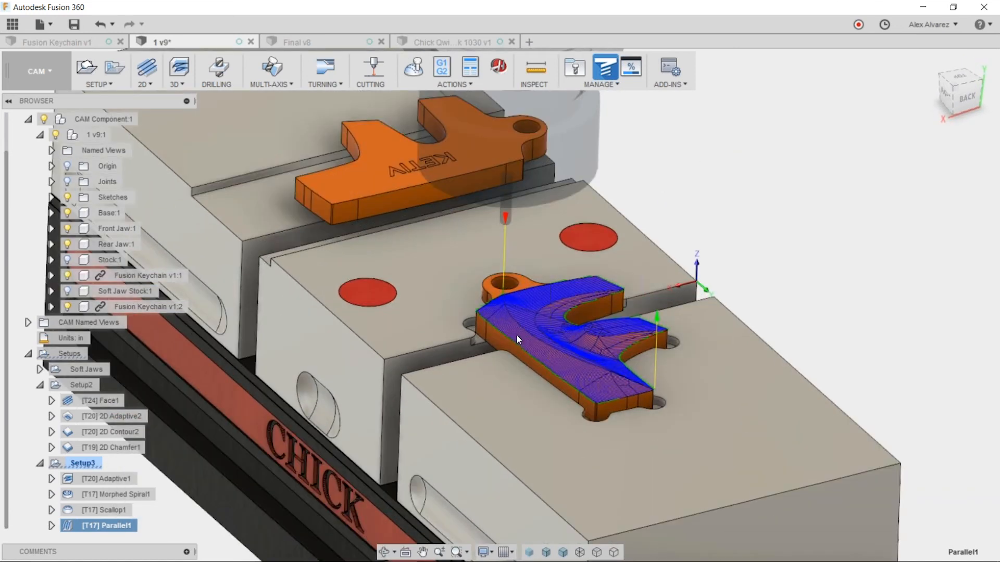
pyautogui.scroll(2, 524, 330)
pyautogui.keyDown('shift'); pyautogui.moveTo(524, 331); pyautogui.dragTo(533, 339, button='middle'); pyautogui.keyUp('shift')
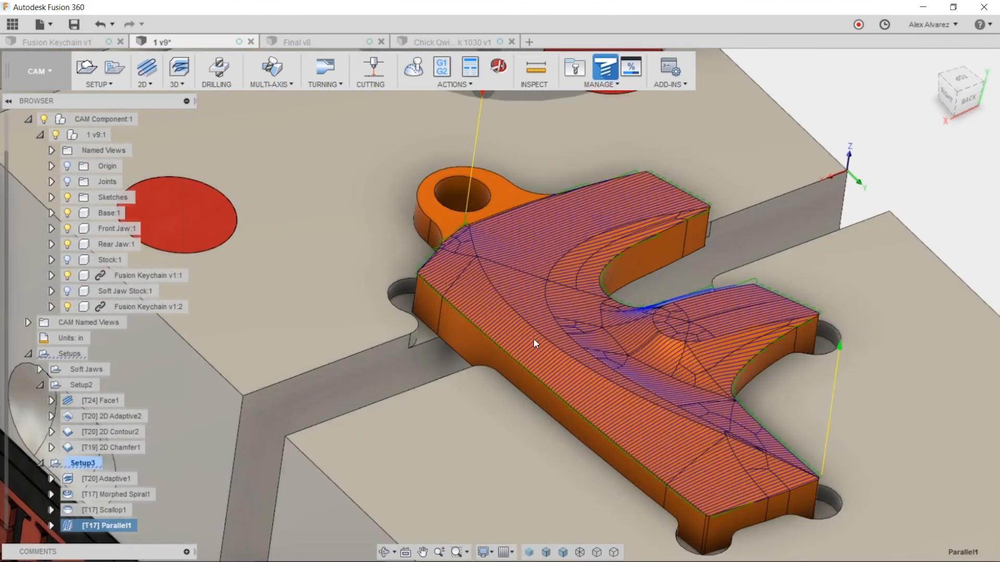
pyautogui.scroll(-1, 533, 338)
pyautogui.scroll(-1, 533, 339)
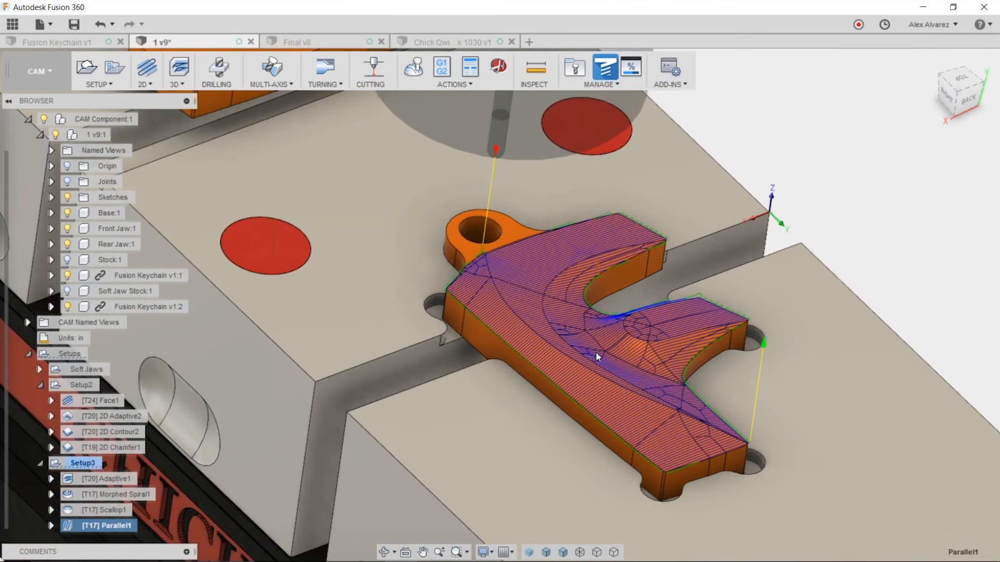
pyautogui.scroll(-4, 568, 342)
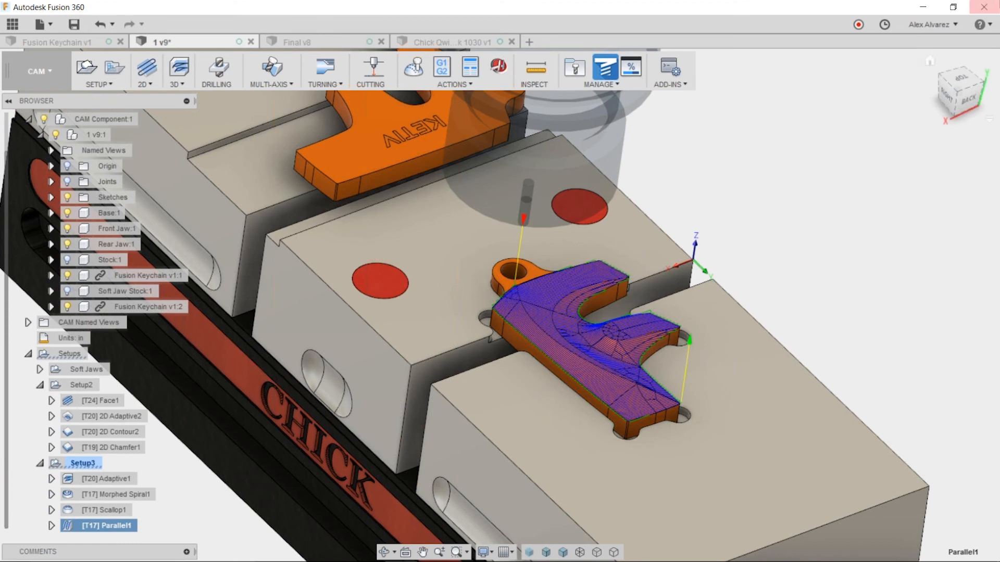
pyautogui.scroll(-3, 627, 286)
pyautogui.moveTo(668, 320); pyautogui.dragTo(571, 352, button='middle')
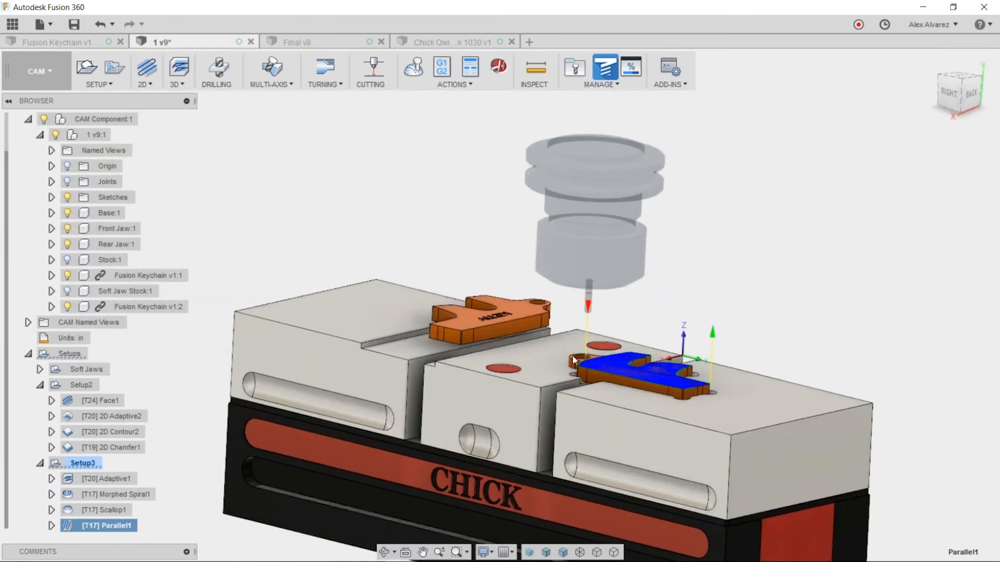
# Select all setups together and open Post Process for them
pyautogui.click(74, 465)
pyautogui.keyDown('shift'); pyautogui.moveTo(408, 239); pyautogui.dragTo(415, 256, button='middle'); pyautogui.keyUp('shift')
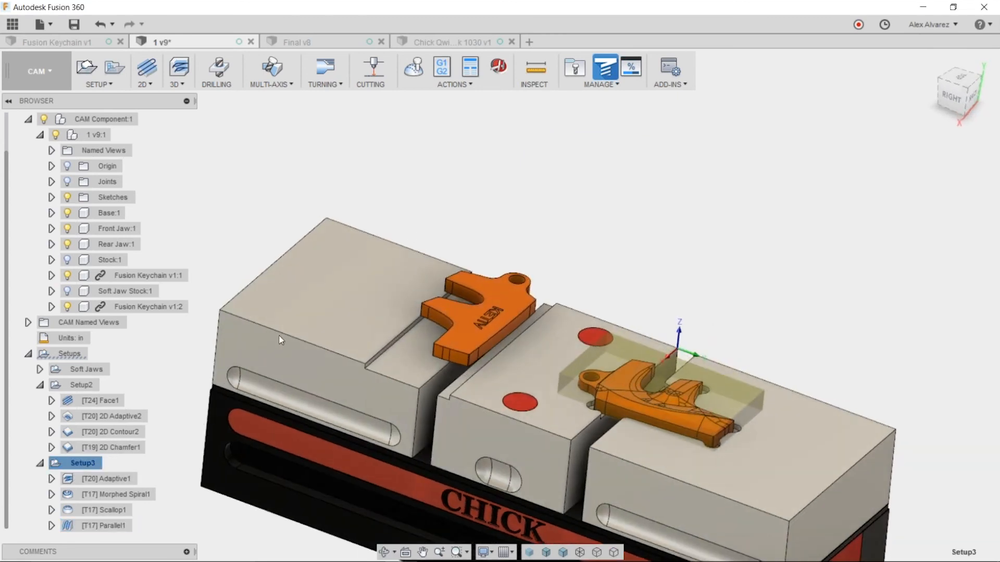
pyautogui.click(82, 367)
pyautogui.click(74, 354)
pyautogui.click(239, 241)
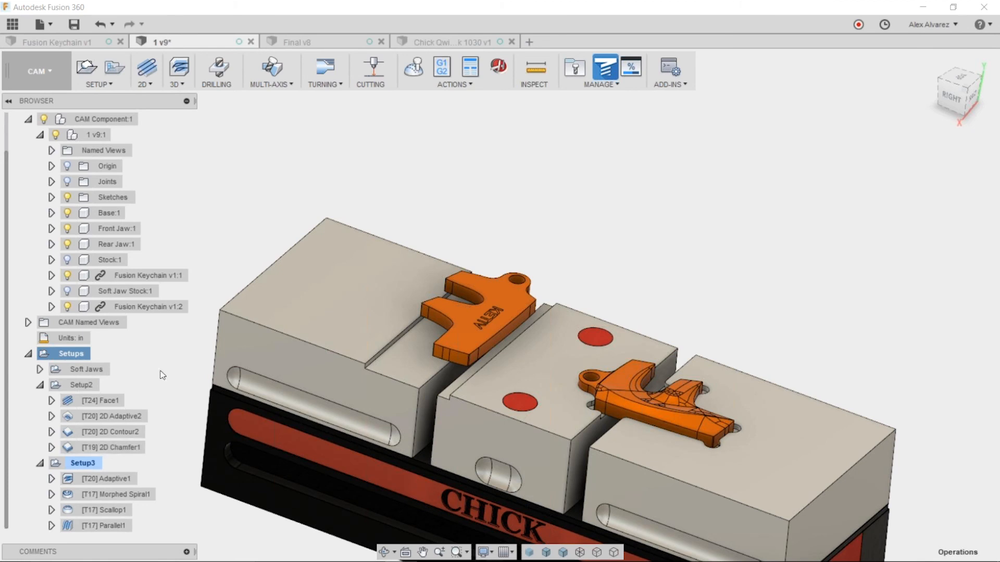
pyautogui.click(81, 354)
pyautogui.click(450, 69)
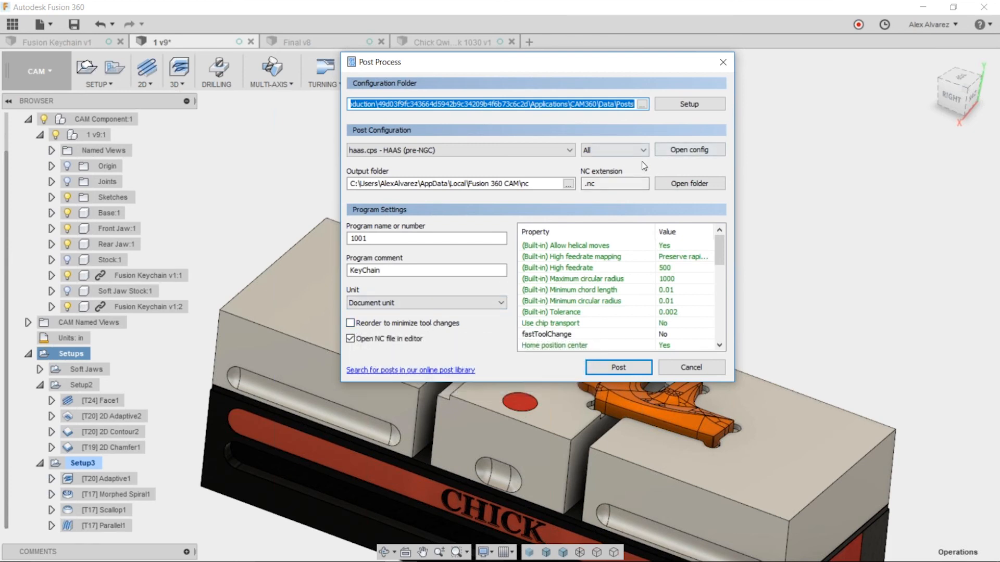
# Browse the available post configurations and choose haas.cps - HAAS (pre-NGC)
pyautogui.click(565, 154)
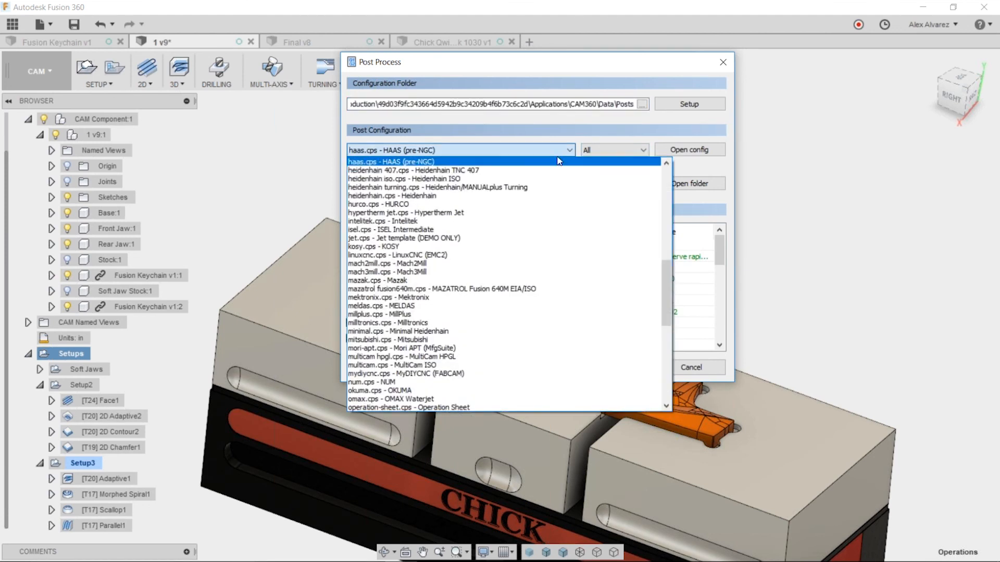
pyautogui.moveTo(667, 269); pyautogui.dragTo(648, 183)
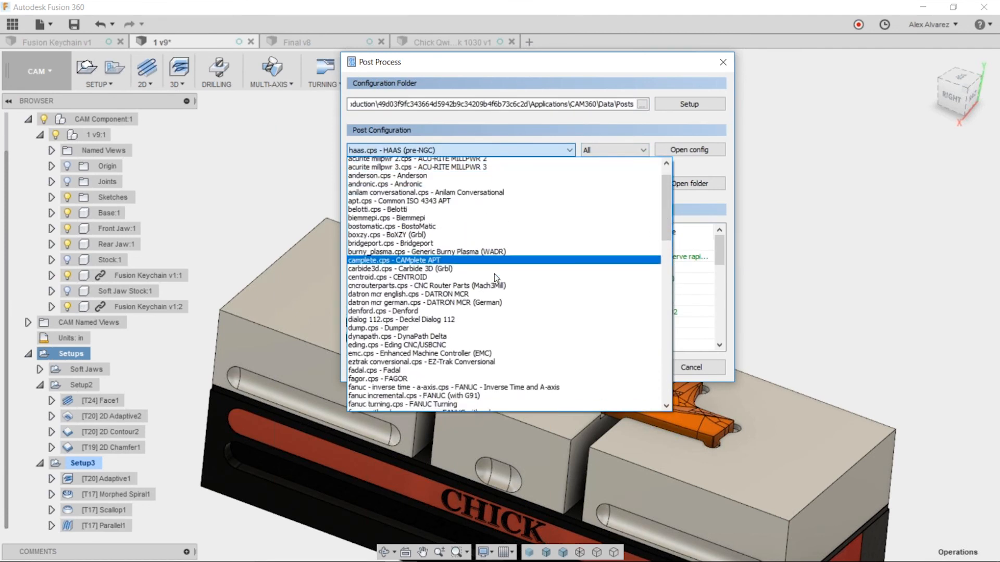
pyautogui.scroll(-1, 500, 281)
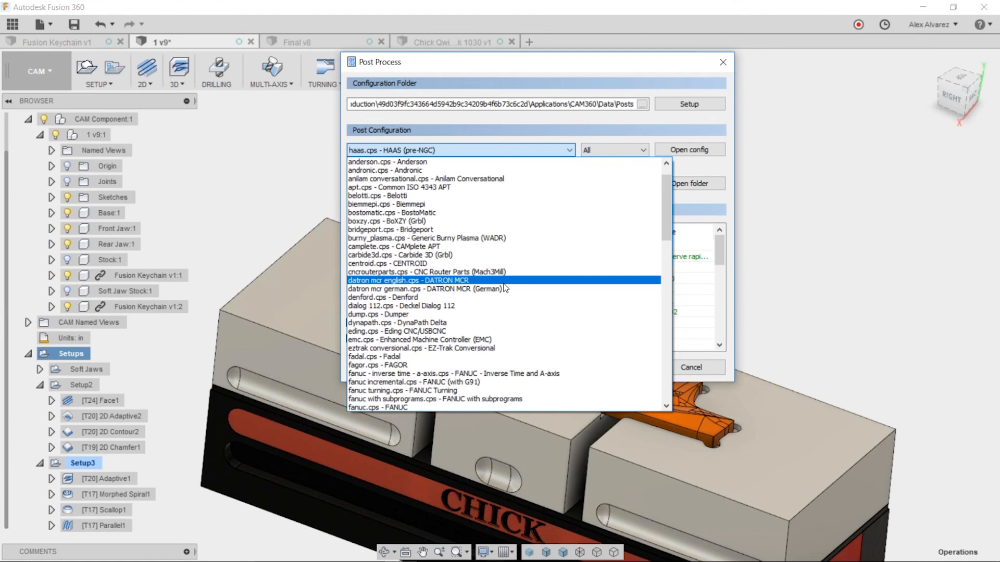
pyautogui.scroll(-3, 507, 287)
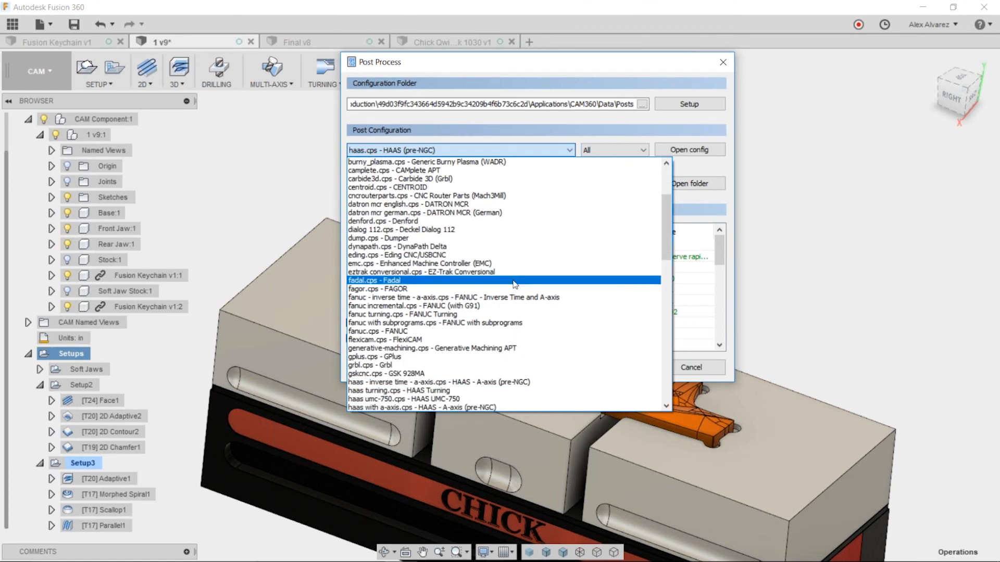
pyautogui.scroll(-4, 513, 284)
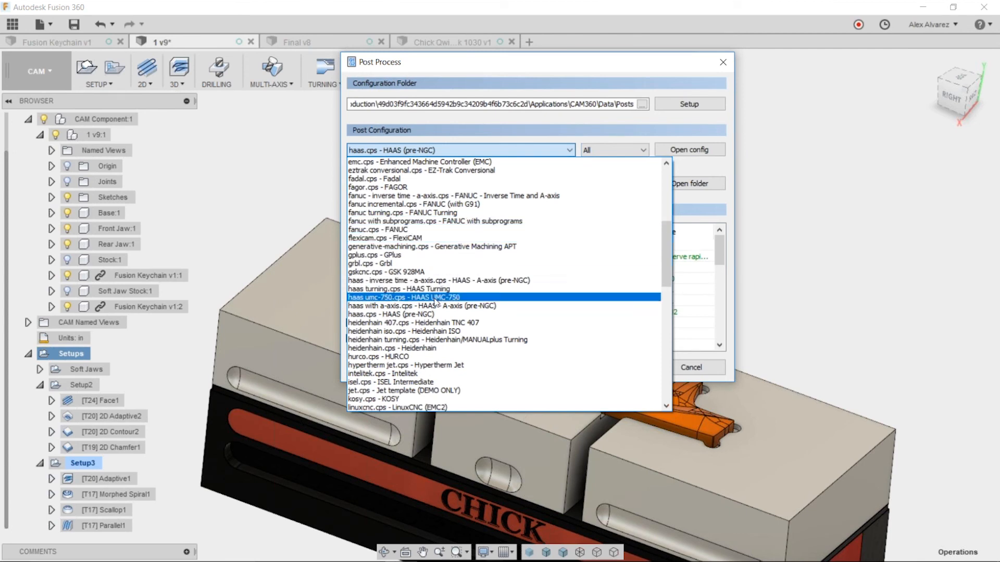
pyautogui.click(436, 314)
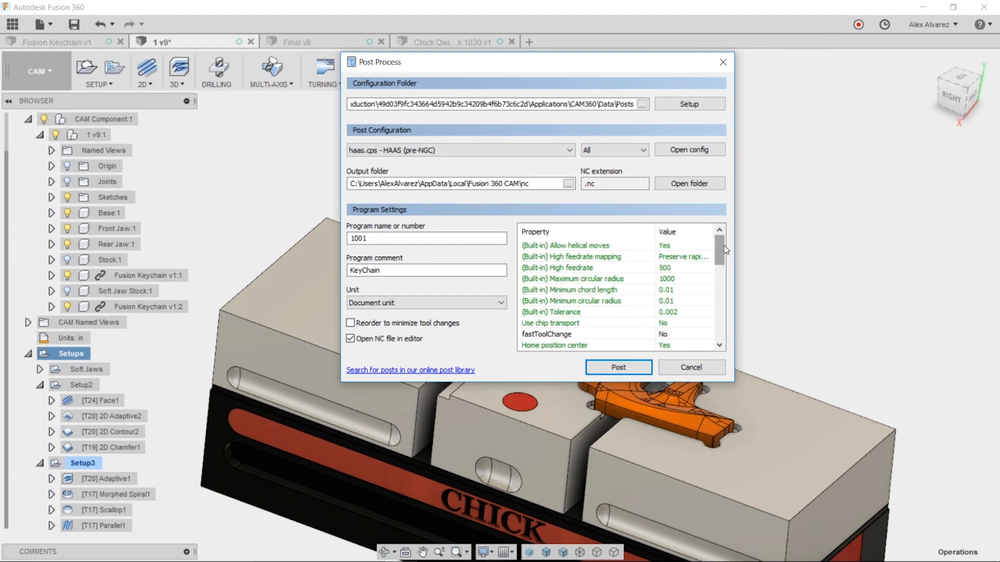
# Review the post processor's properties and set useG187 to Yes
pyautogui.moveTo(720, 251); pyautogui.dragTo(723, 322)
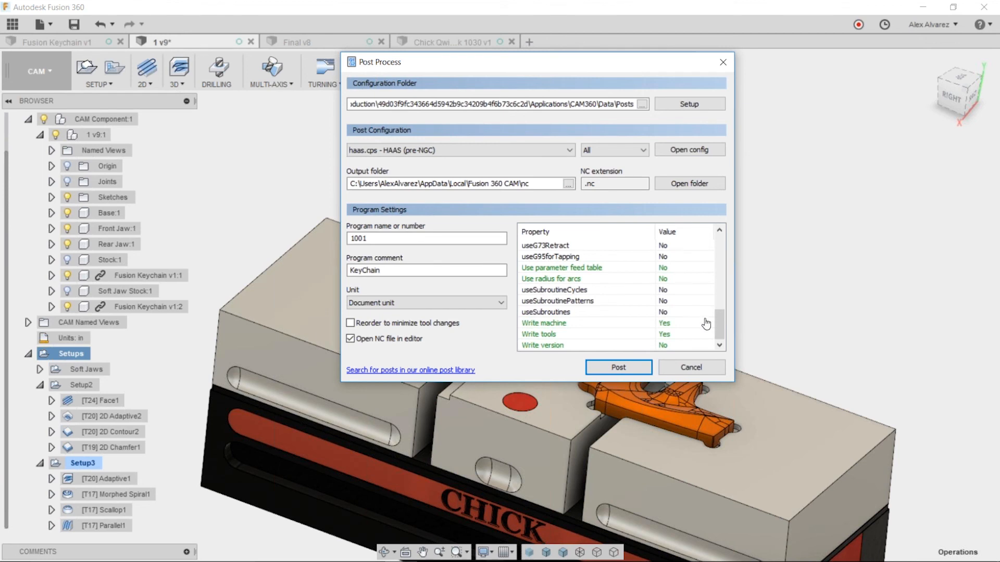
pyautogui.moveTo(721, 323); pyautogui.dragTo(720, 321)
pyautogui.scroll(4, 605, 289)
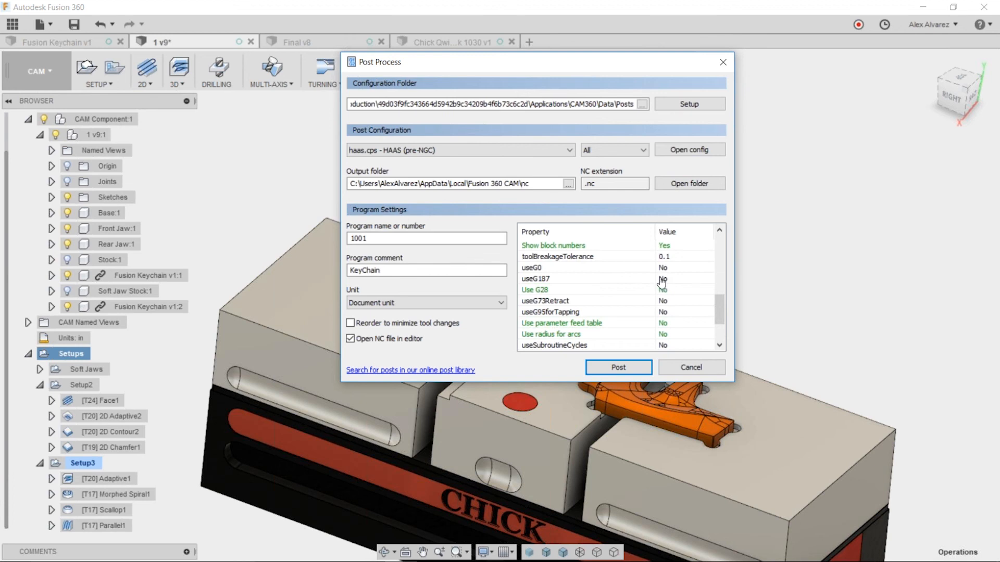
pyautogui.moveTo(666, 284)
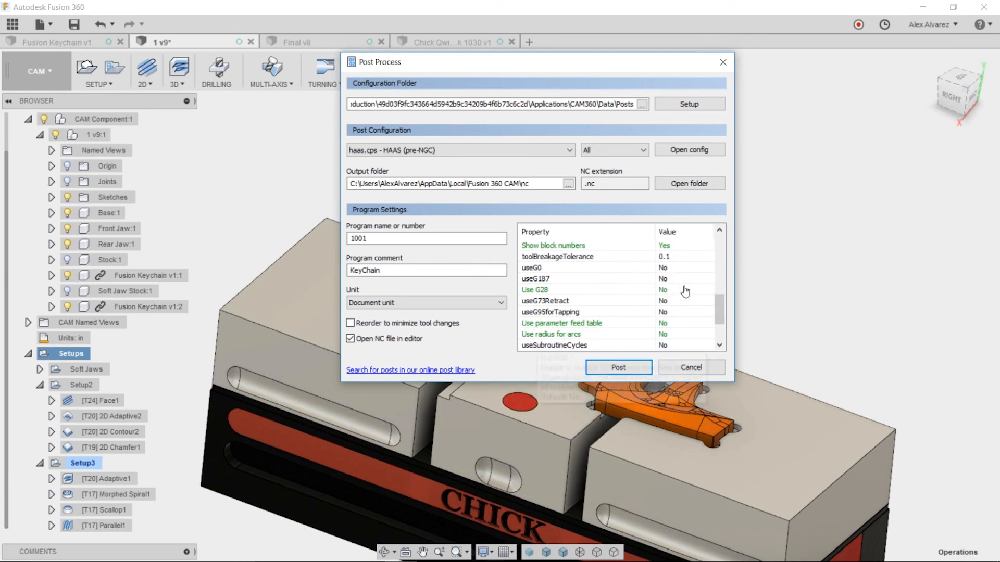
pyautogui.click(665, 284)
pyautogui.click(669, 295)
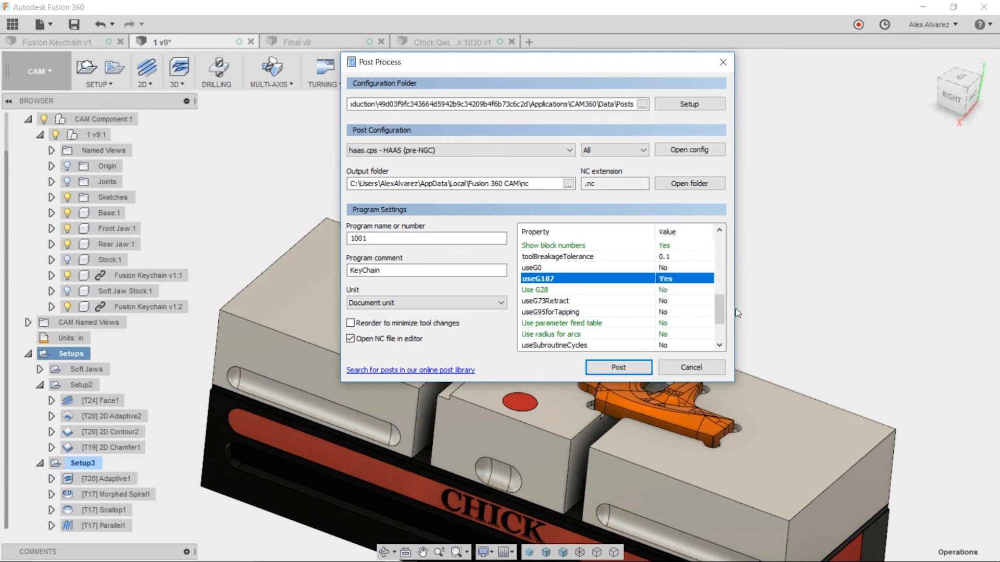
pyautogui.moveTo(721, 318); pyautogui.dragTo(720, 303)
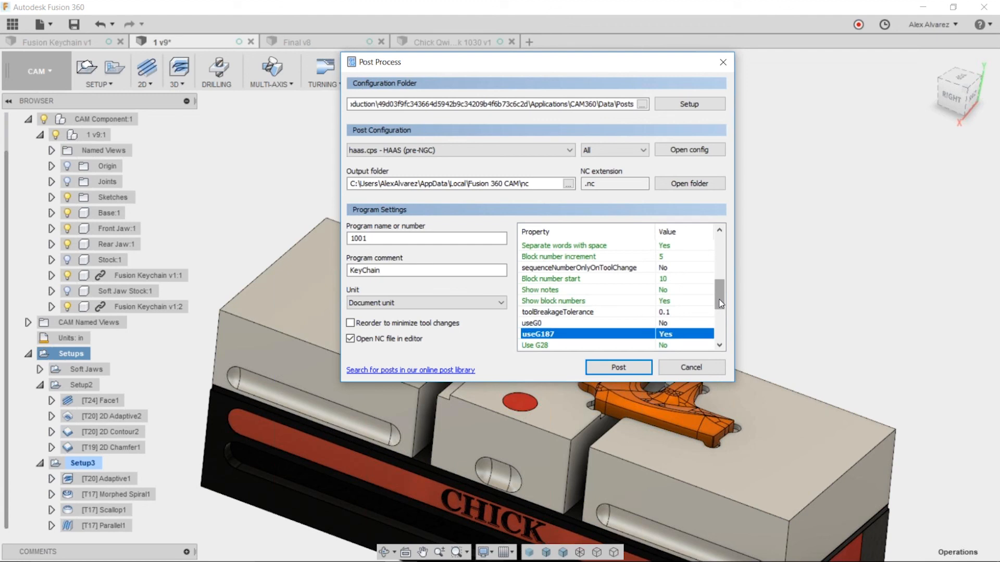
pyautogui.moveTo(721, 303); pyautogui.dragTo(729, 258)
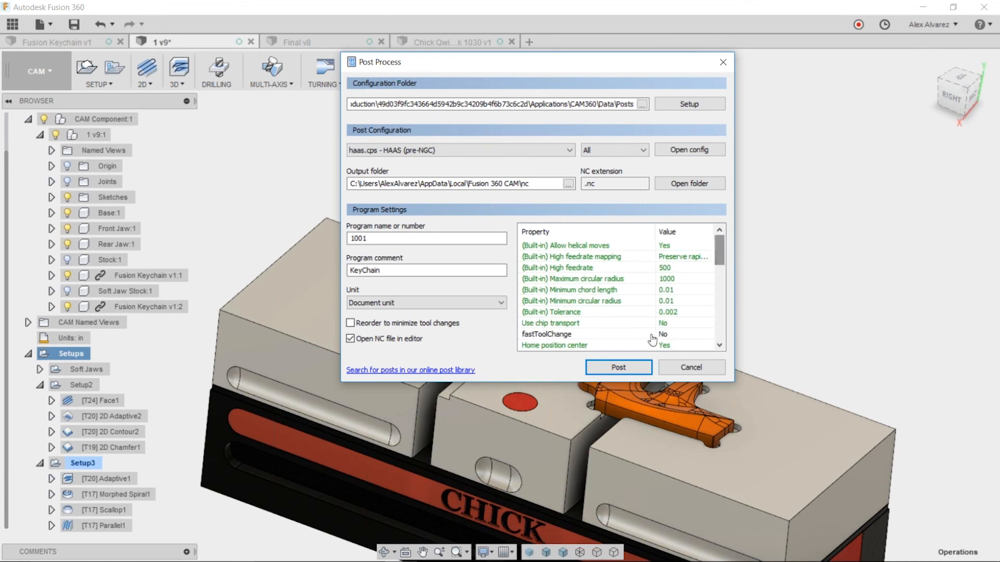
# Post the program to the Desktop with the file name 4001 and look through the generated NC code
pyautogui.click(632, 368)
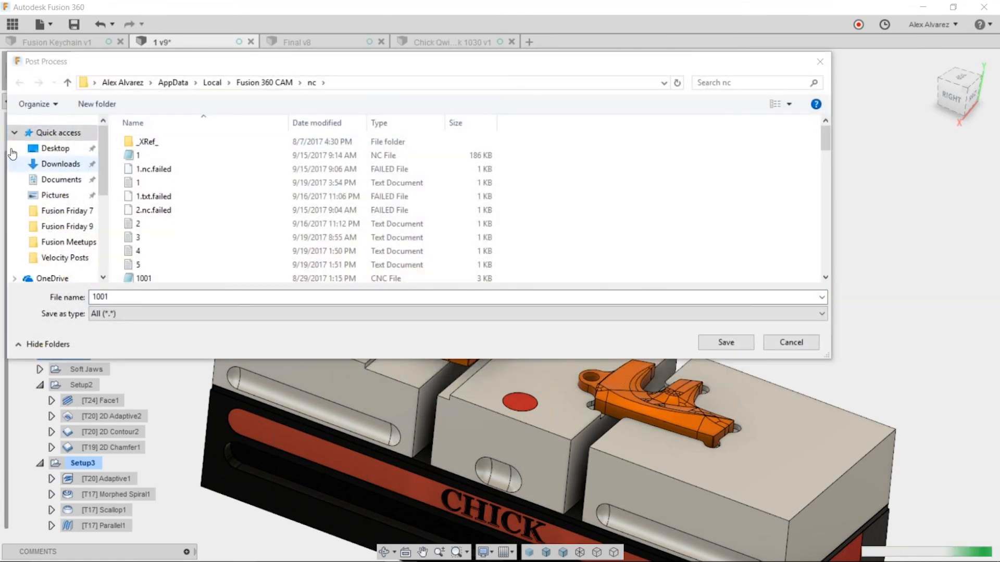
pyautogui.click(55, 148)
pyautogui.doubleClick(134, 296)
pyautogui.write('4001')
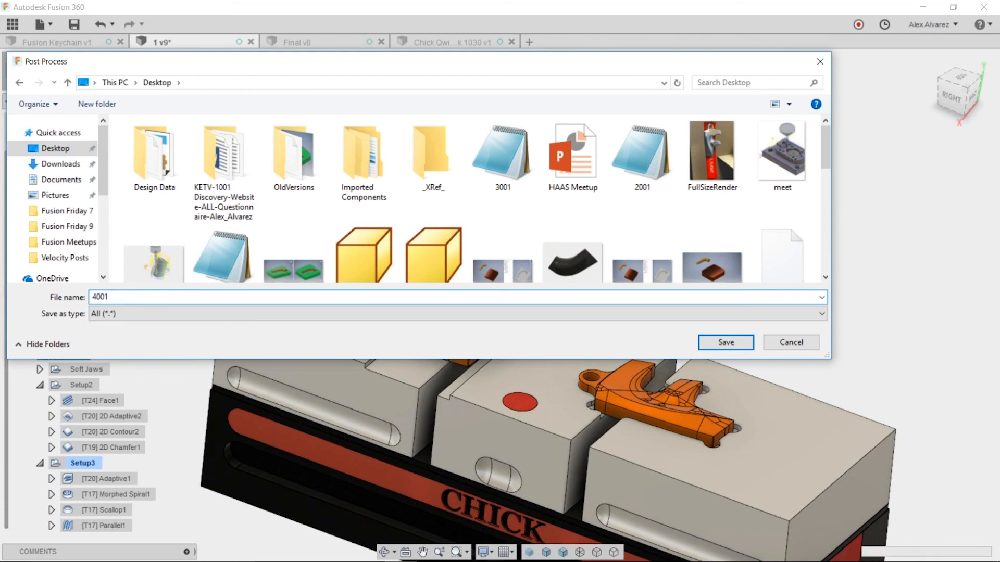
pyautogui.click(720, 344)
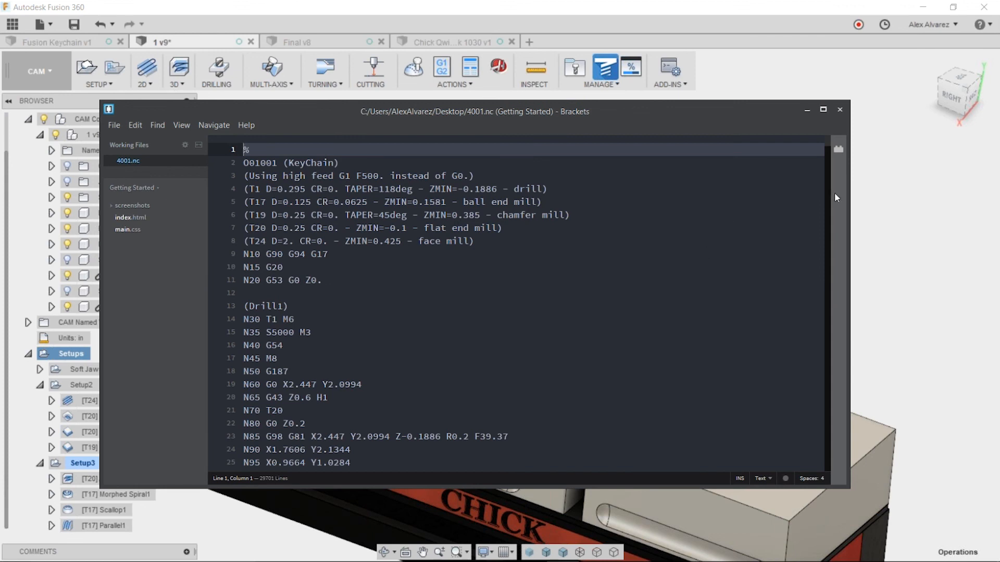
pyautogui.scroll(-6, 365, 239)
pyautogui.scroll(6, 327, 245)
pyautogui.scroll(-20, 316, 309)
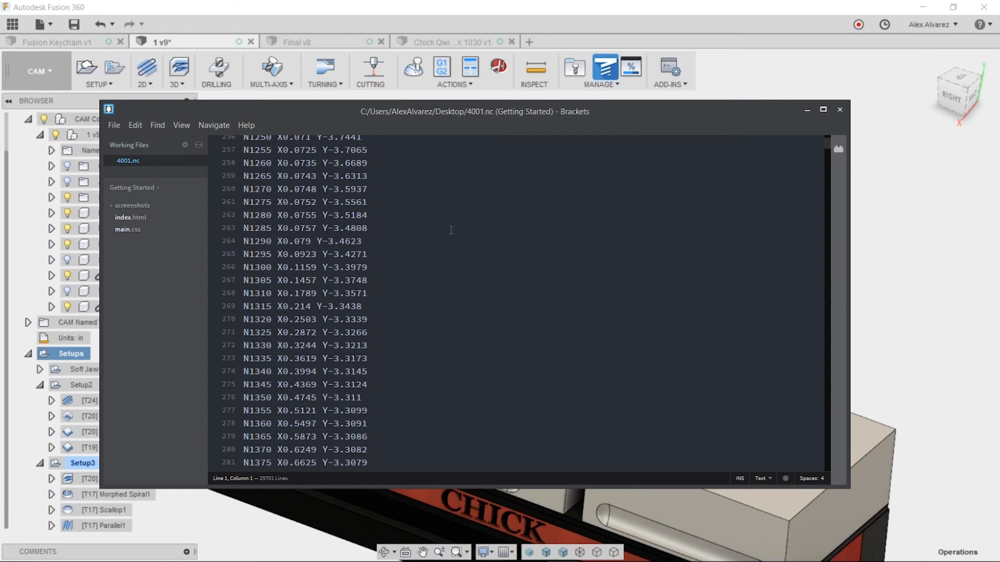
pyautogui.hotkey('alt', 'Tab')
pyautogui.hotkey('alt', 'Tab')
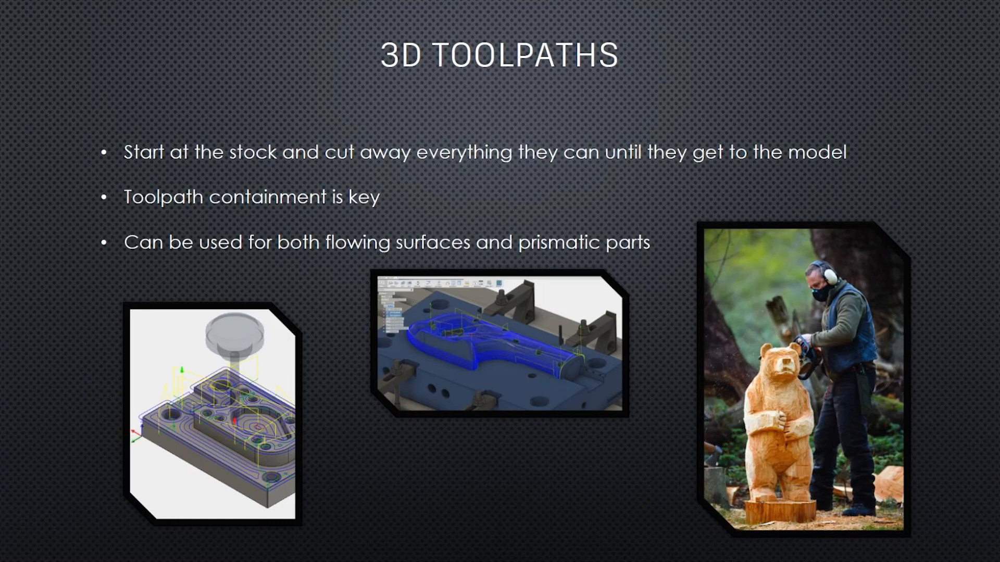
pyautogui.press('Right')
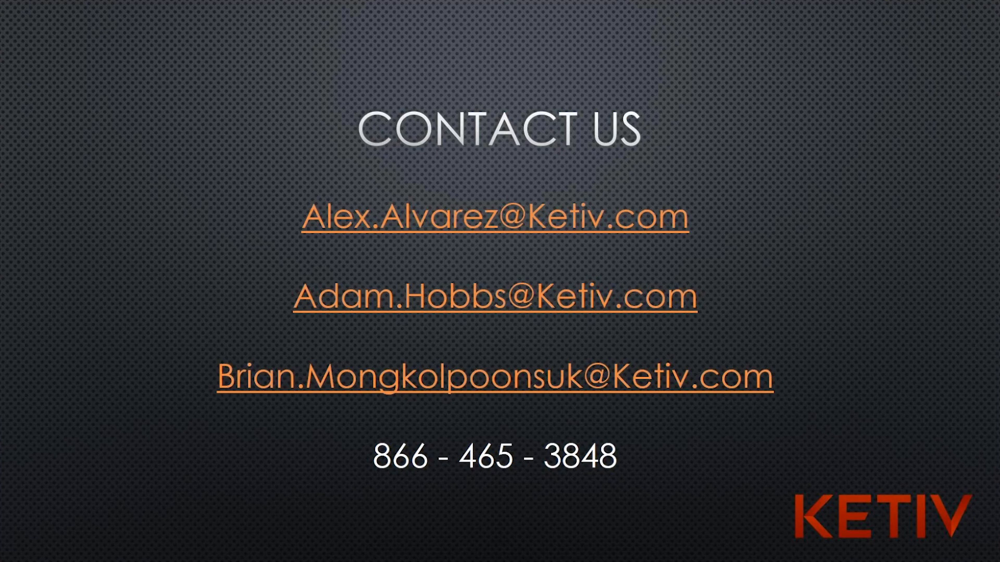
pyautogui.hotkey('alt', 'Tab')
pyautogui.hotkey('alt', 'Tab')
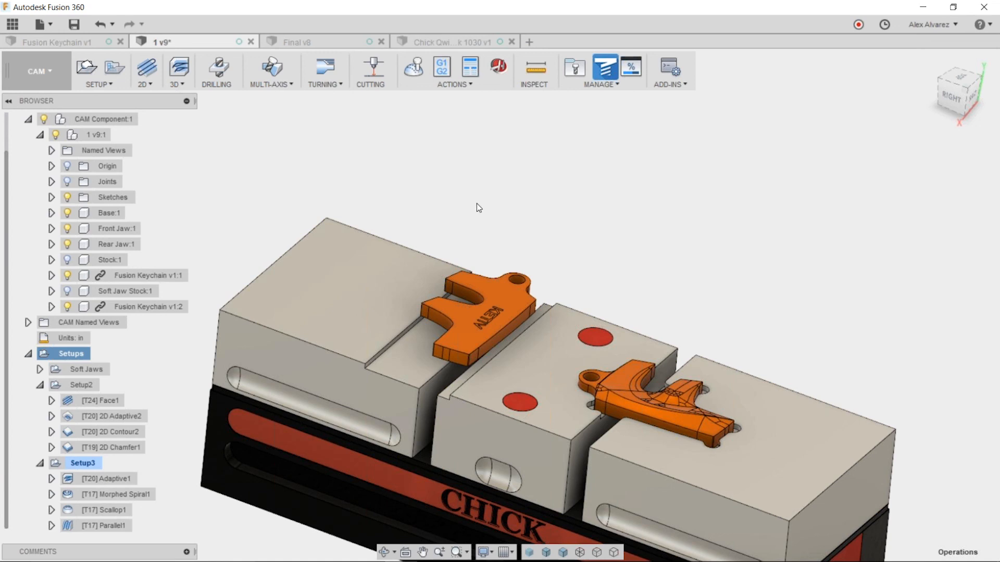
pyautogui.click(277, 87)
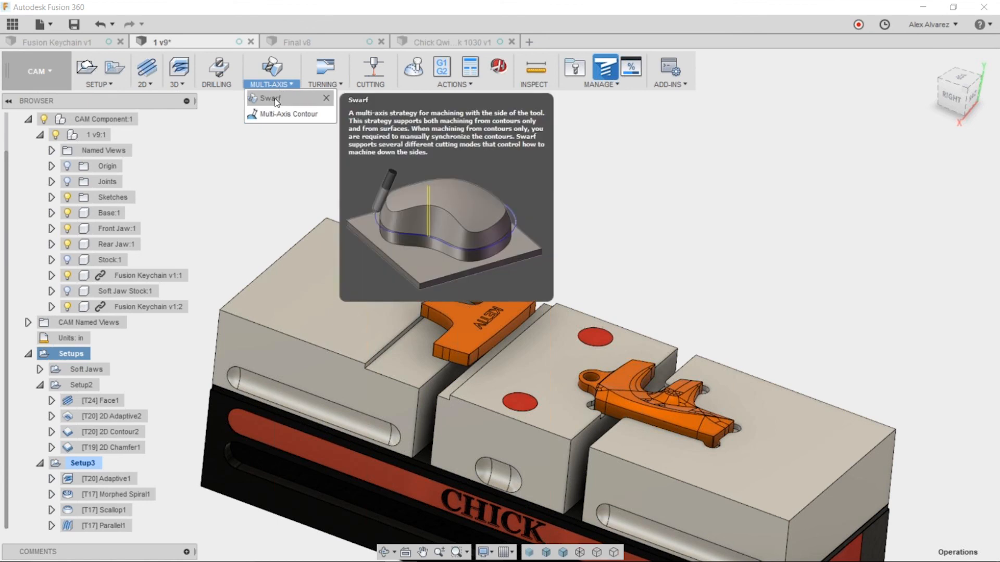
pyautogui.click(544, 114)
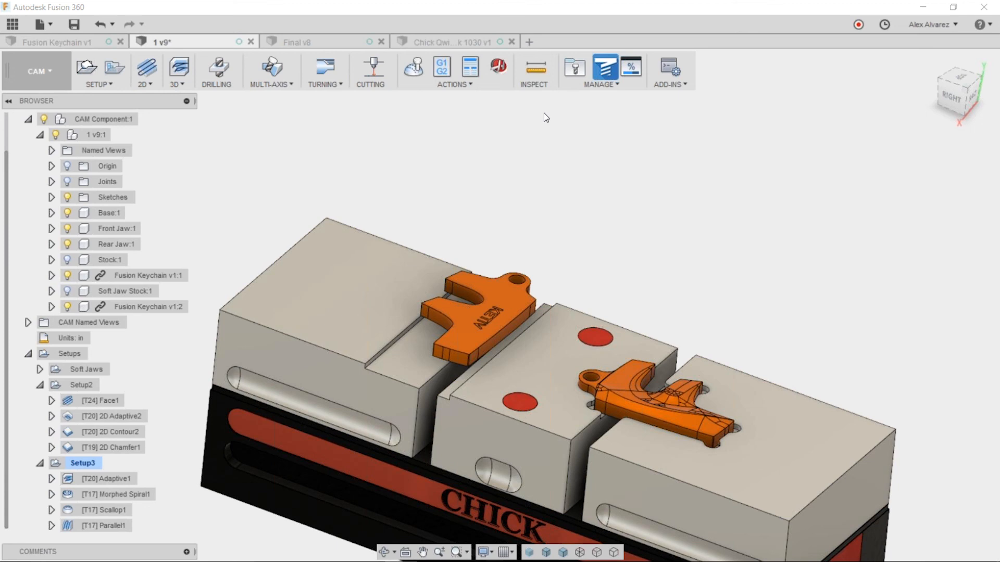
# Open Post Process for Setup3, look through the available post configurations, and close it without posting
pyautogui.click(440, 70)
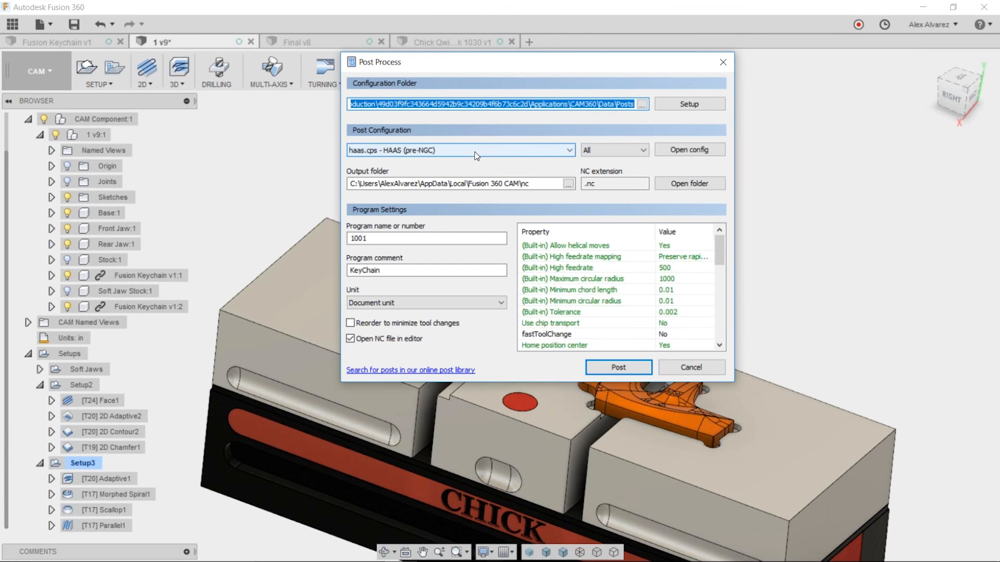
pyautogui.click(567, 150)
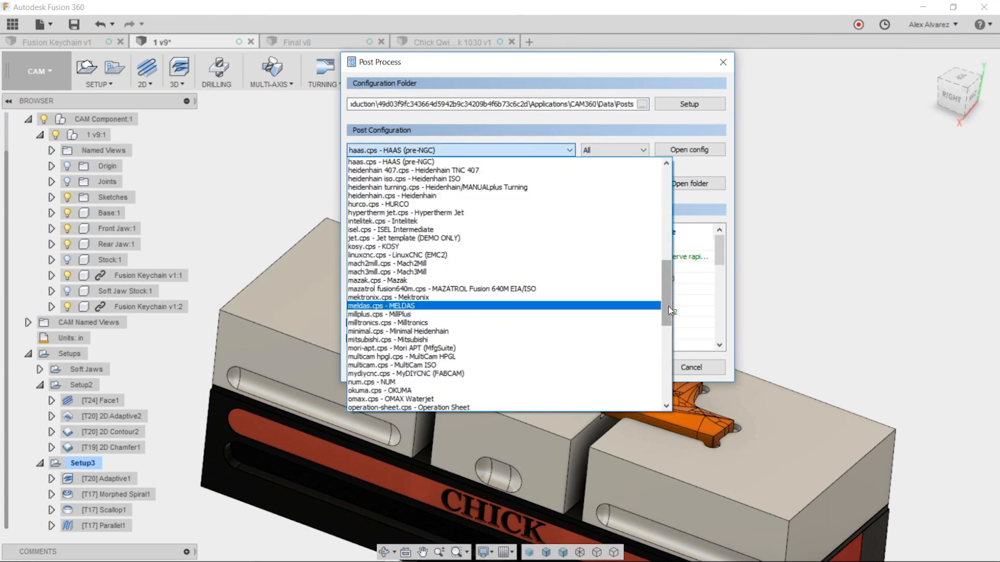
pyautogui.moveTo(664, 293); pyautogui.dragTo(663, 201)
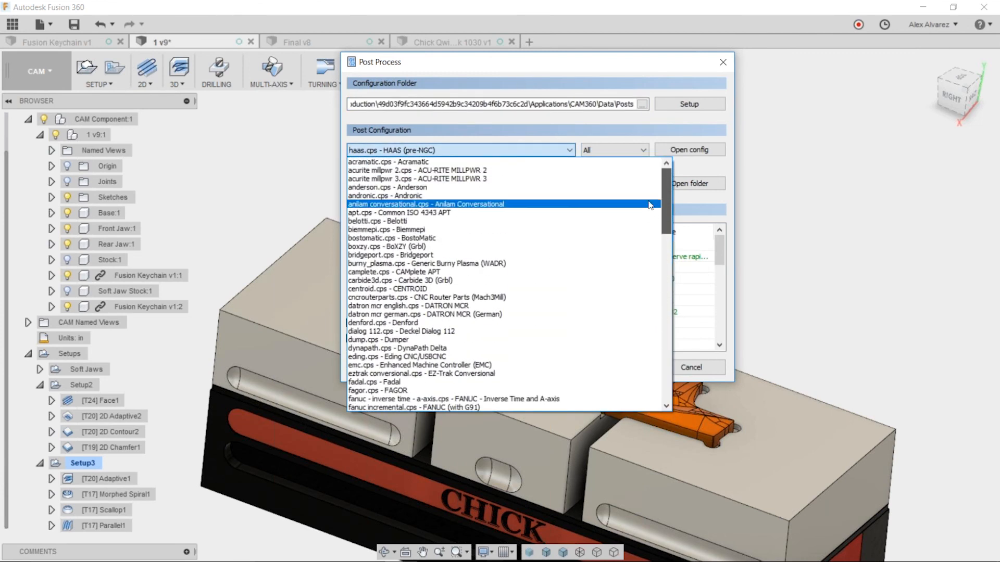
pyautogui.click(839, 144)
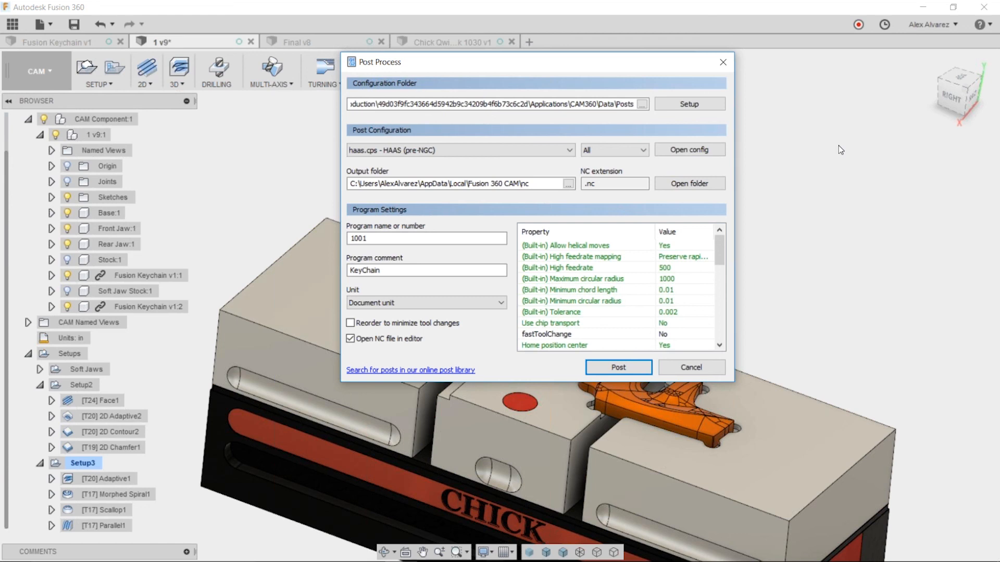
pyautogui.click(724, 63)
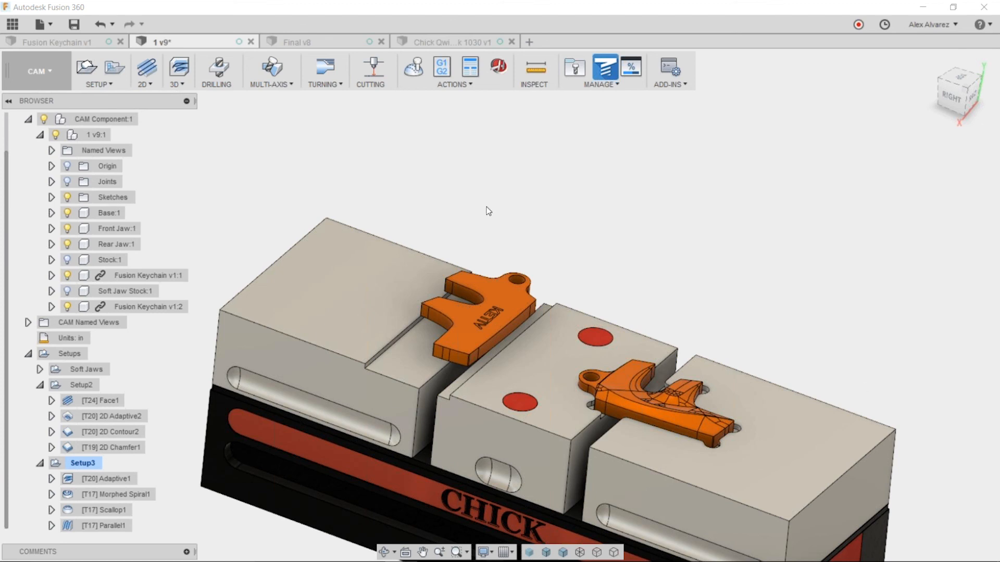
# Edit Setup2's machine WCS offset to the number that outputs G57, and regenerate its Face1 toolpath
pyautogui.click(79, 385)
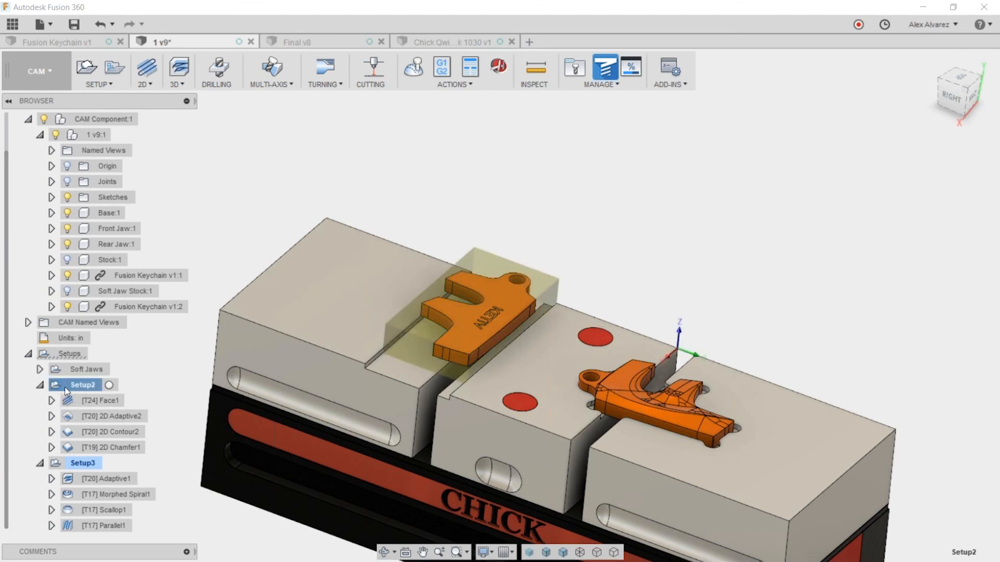
pyautogui.rightClick(67, 385)
pyautogui.click(108, 335)
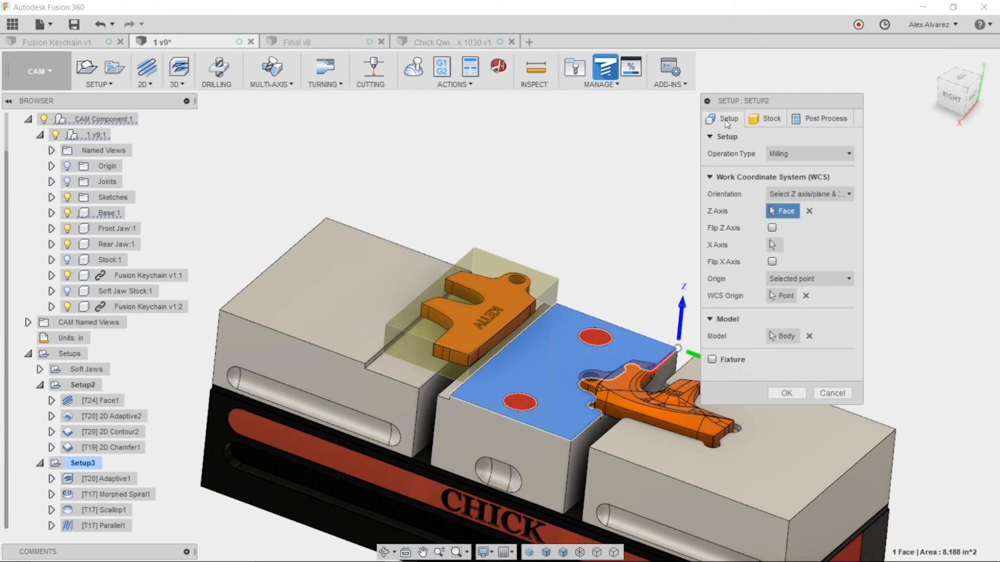
pyautogui.click(801, 120)
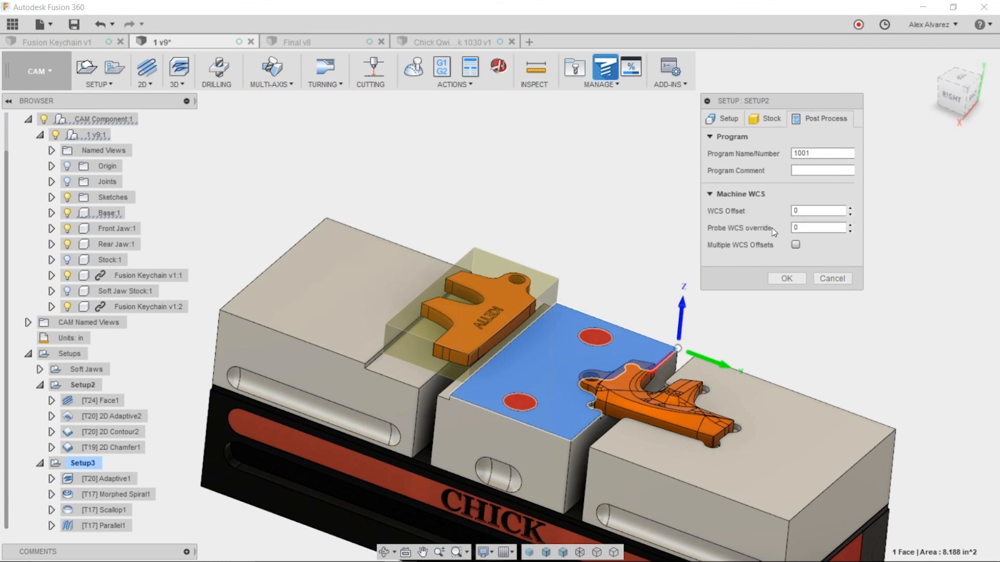
pyautogui.moveTo(819, 212); pyautogui.dragTo(791, 212)
pyautogui.click(789, 278)
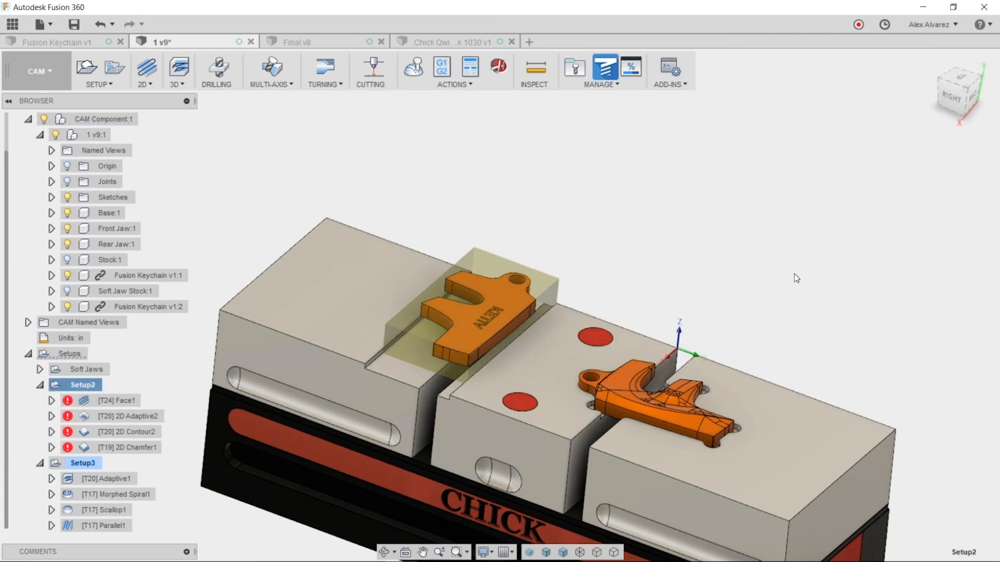
pyautogui.click(113, 402)
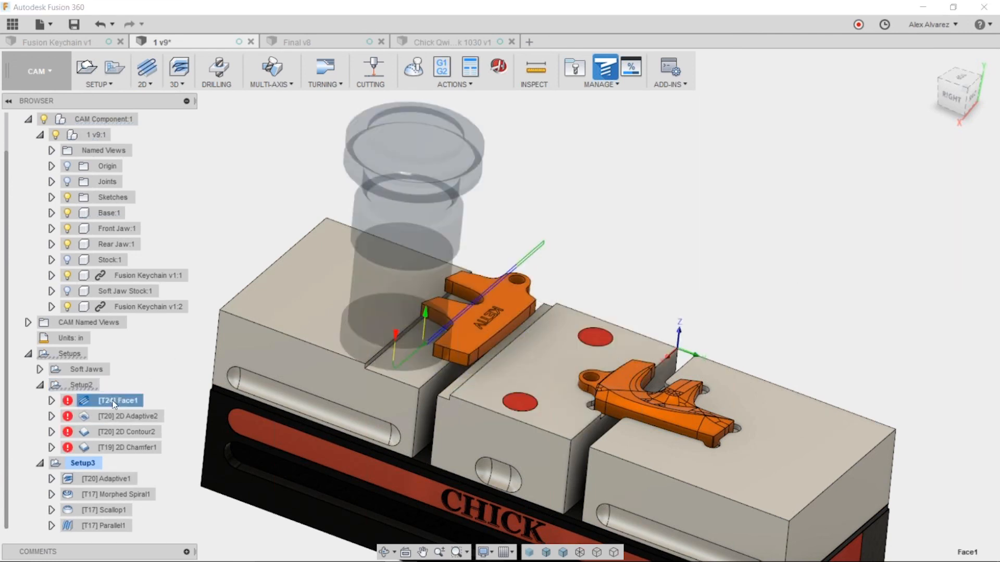
pyautogui.hotkey('ctrl', 'g')
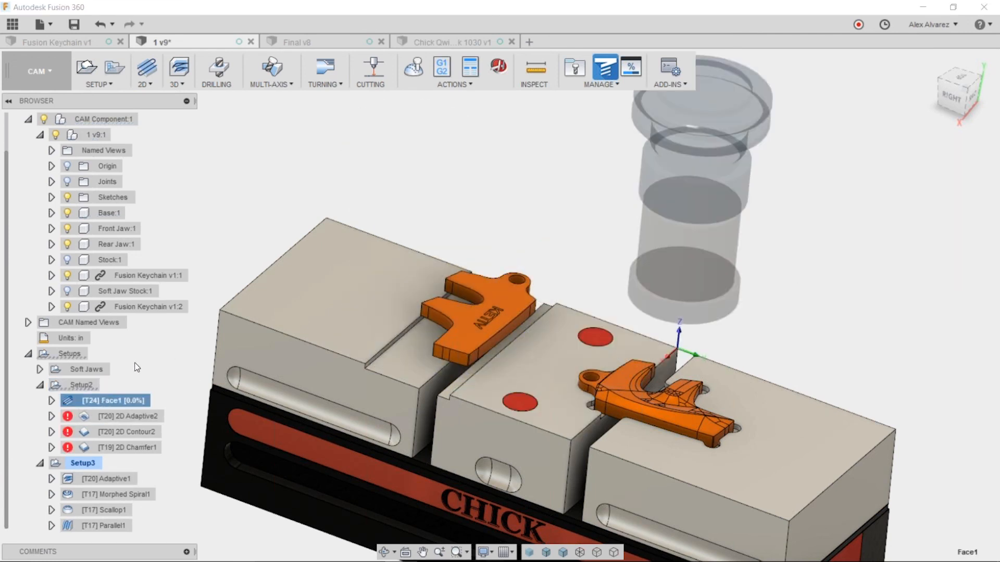
# Post Face1 to the Desktop as 1001, replacing the existing file, and check the work offset line in the NC code
pyautogui.click(441, 66)
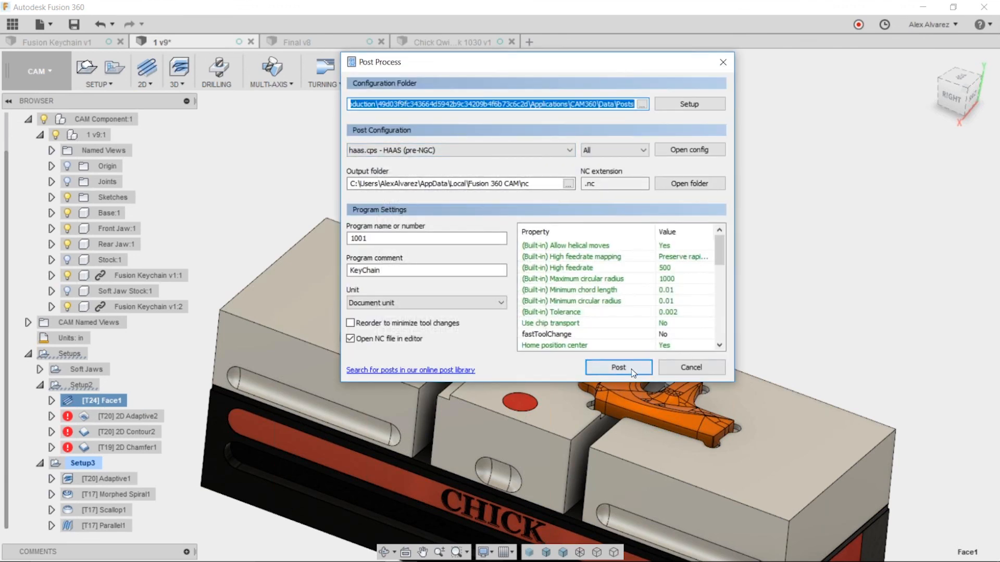
pyautogui.click(625, 368)
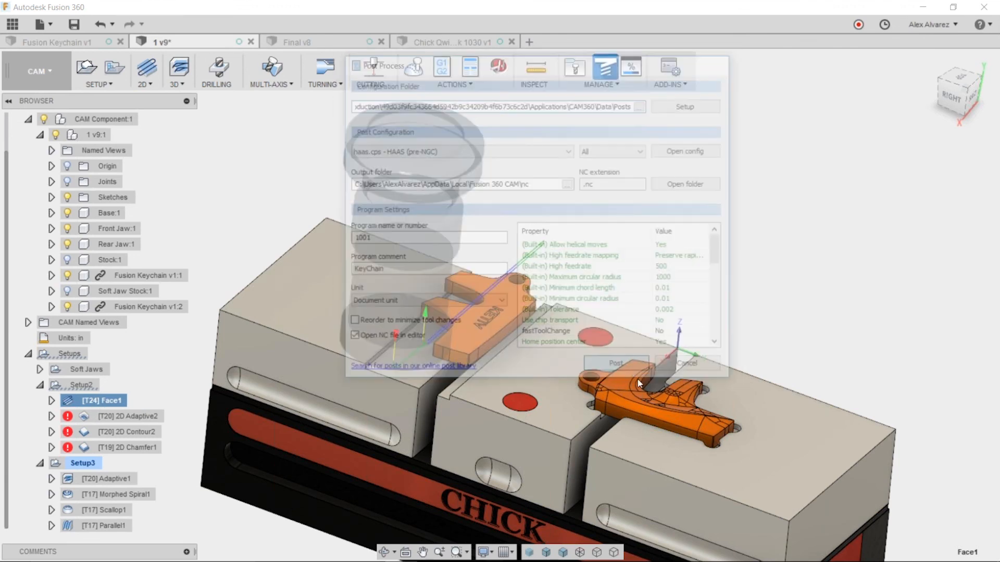
pyautogui.click(55, 149)
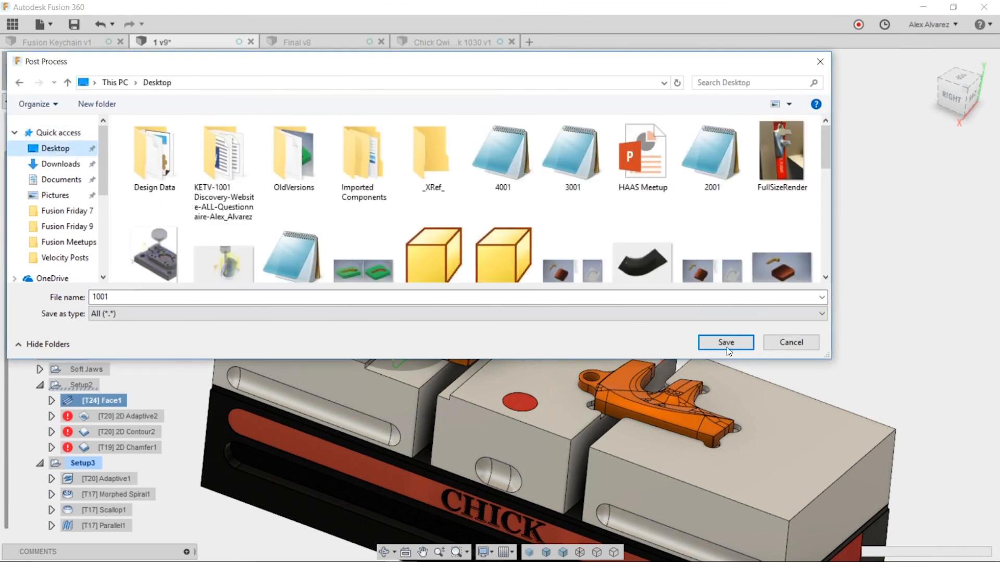
pyautogui.click(730, 340)
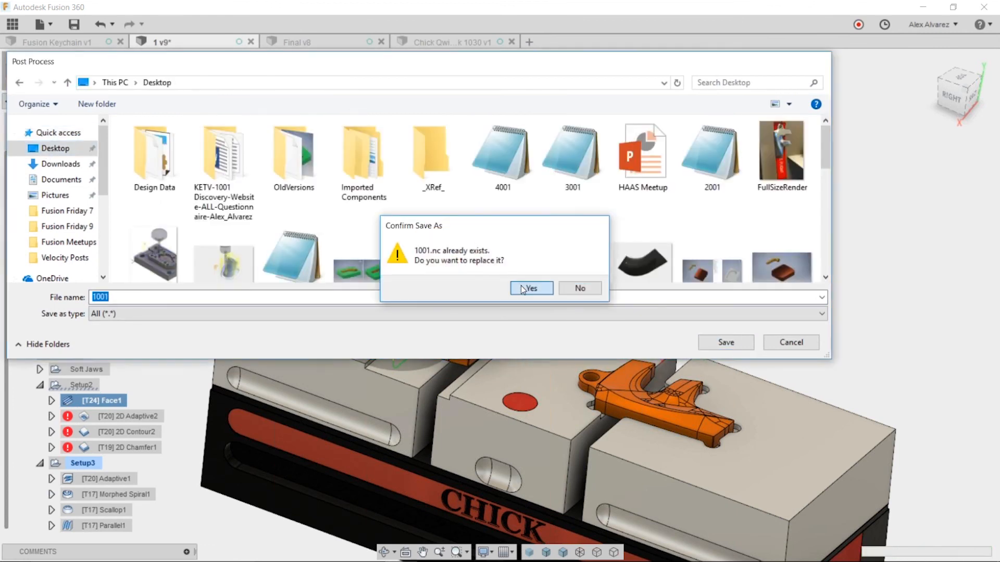
pyautogui.click(531, 287)
pyautogui.moveTo(279, 294); pyautogui.dragTo(241, 290)
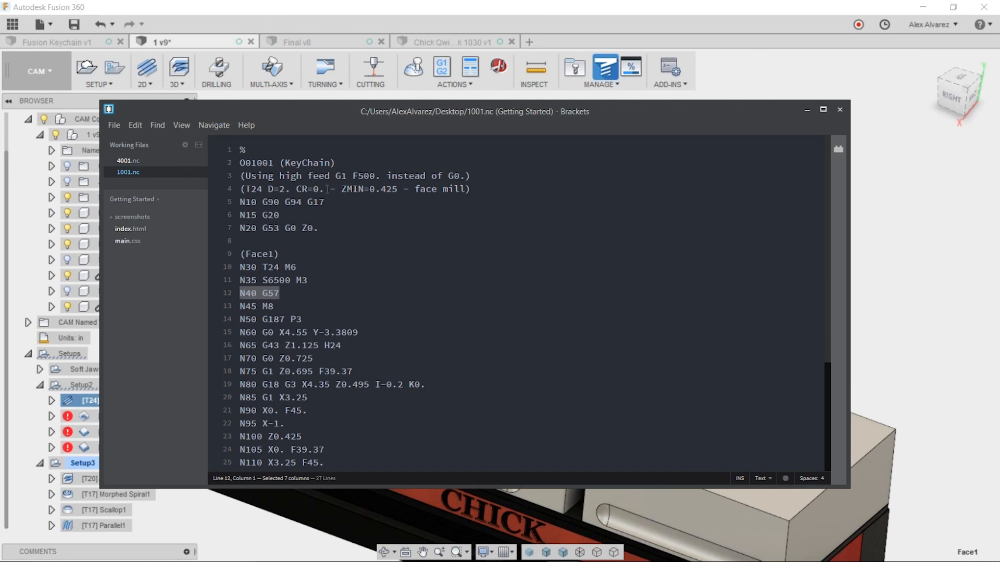
pyautogui.moveTo(610, 123); pyautogui.dragTo(714, 117)
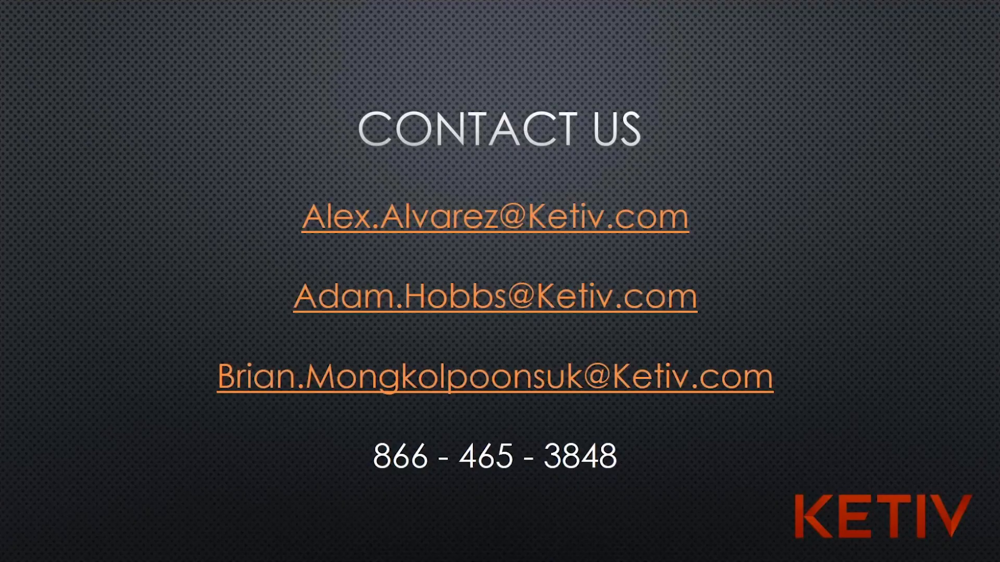